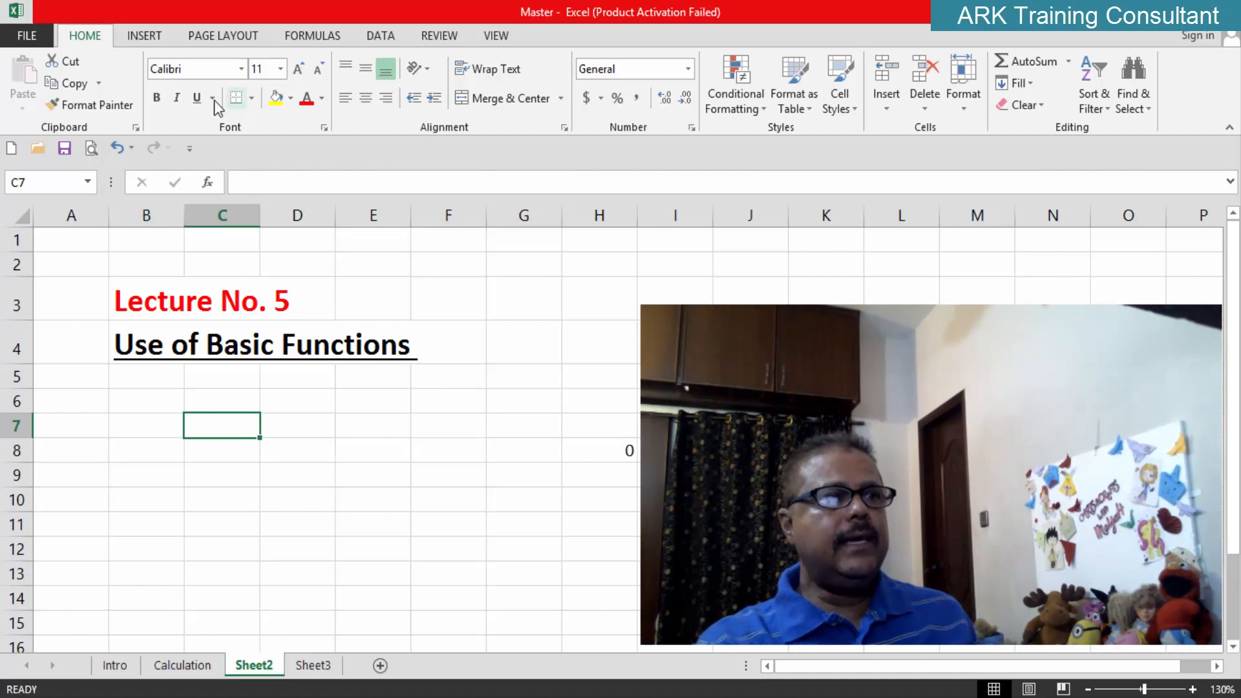
Open the Insert Function dialog for cell C7 and move it clear of the video overlay
click(312, 37)
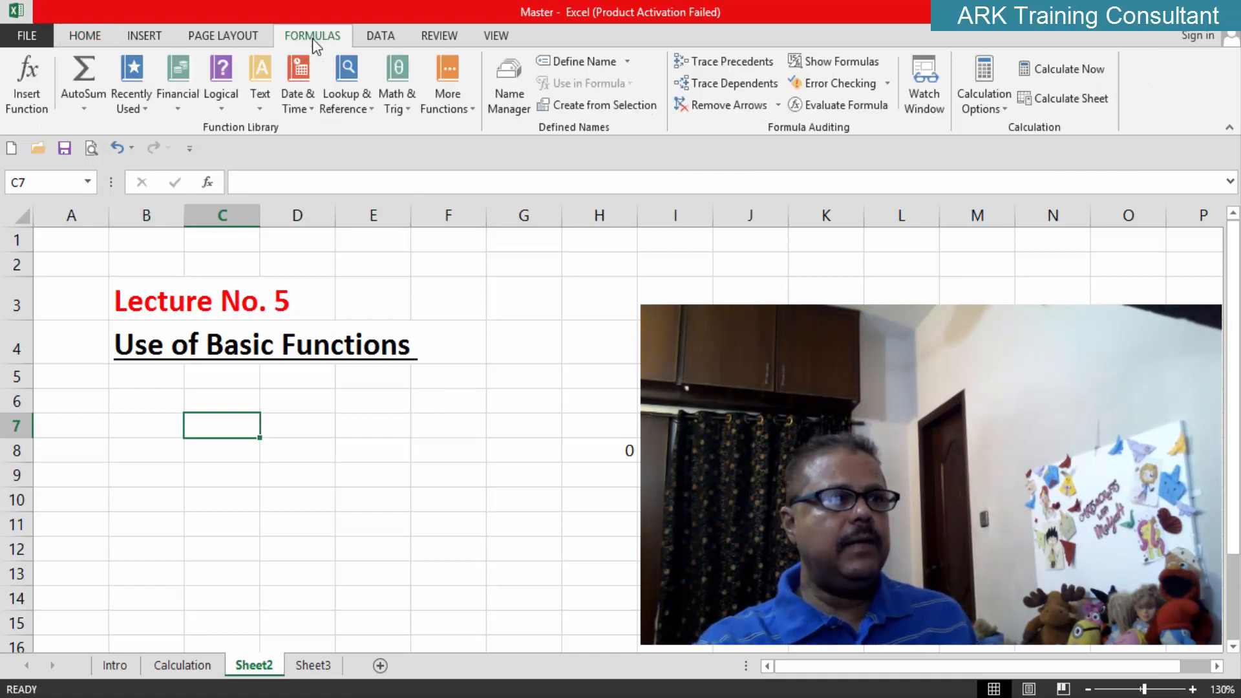
click(31, 79)
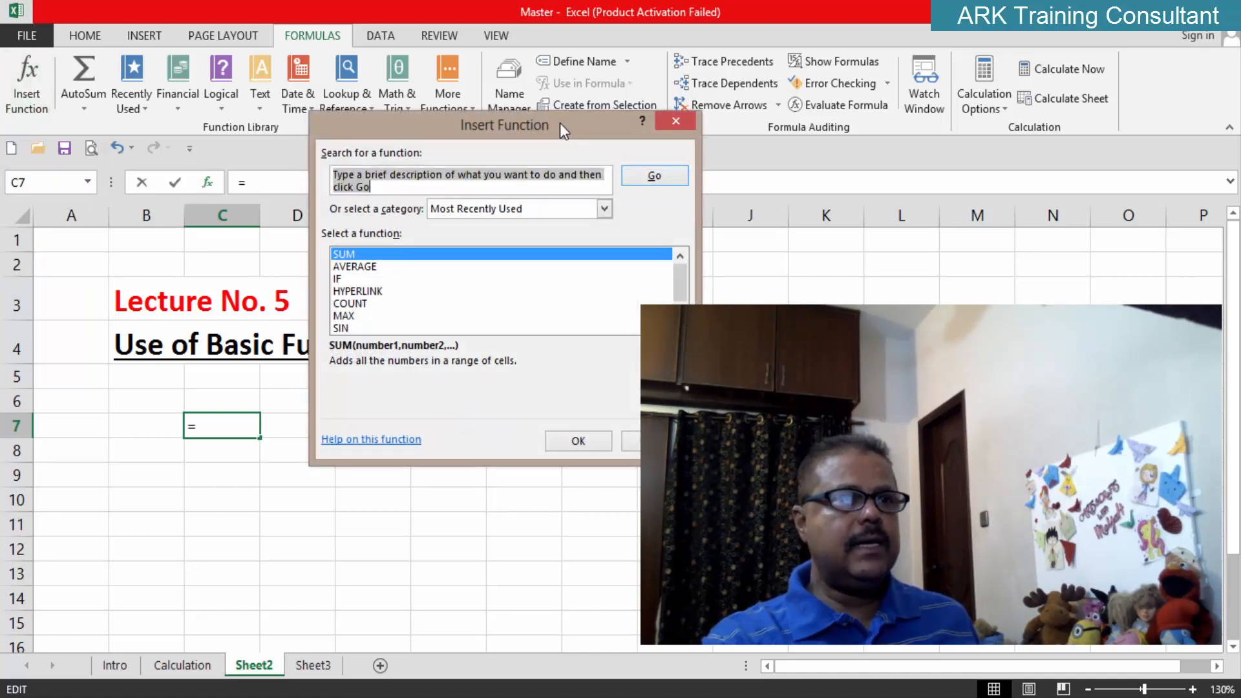
drag(560, 122, 479, 113)
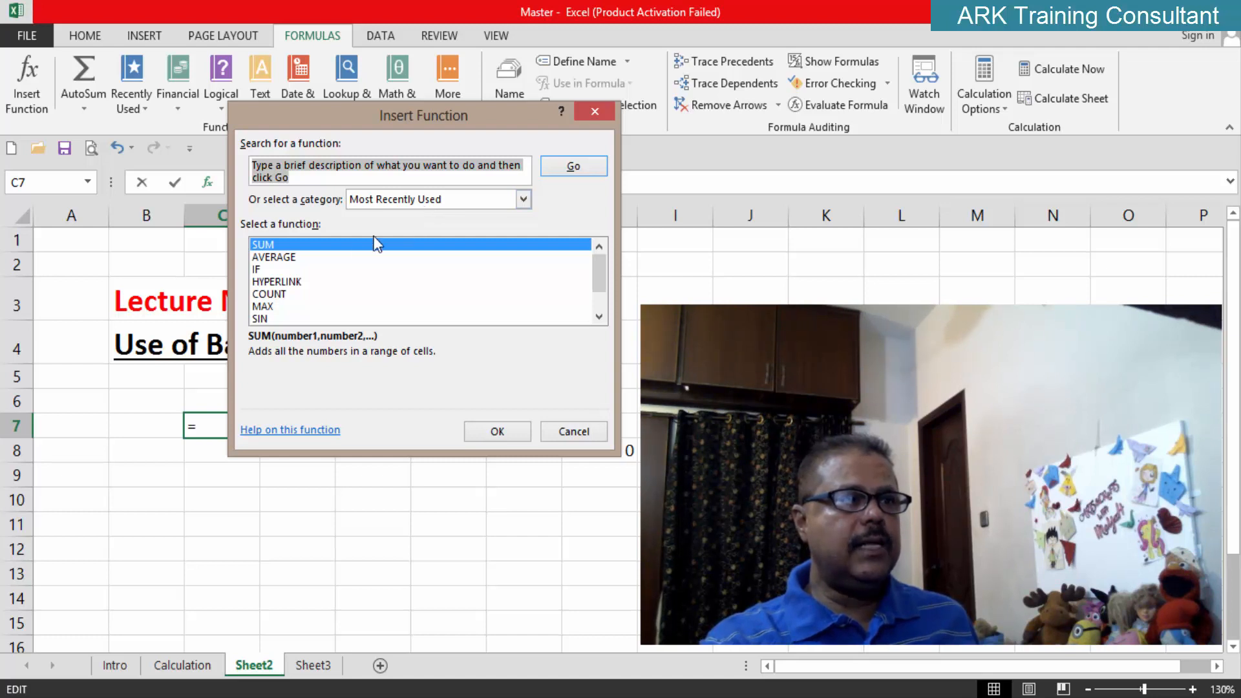
Examine the Most Recently Used functions and their descriptions, including AVERAGE, IF, COUNT and SIN
click(292, 258)
click(282, 270)
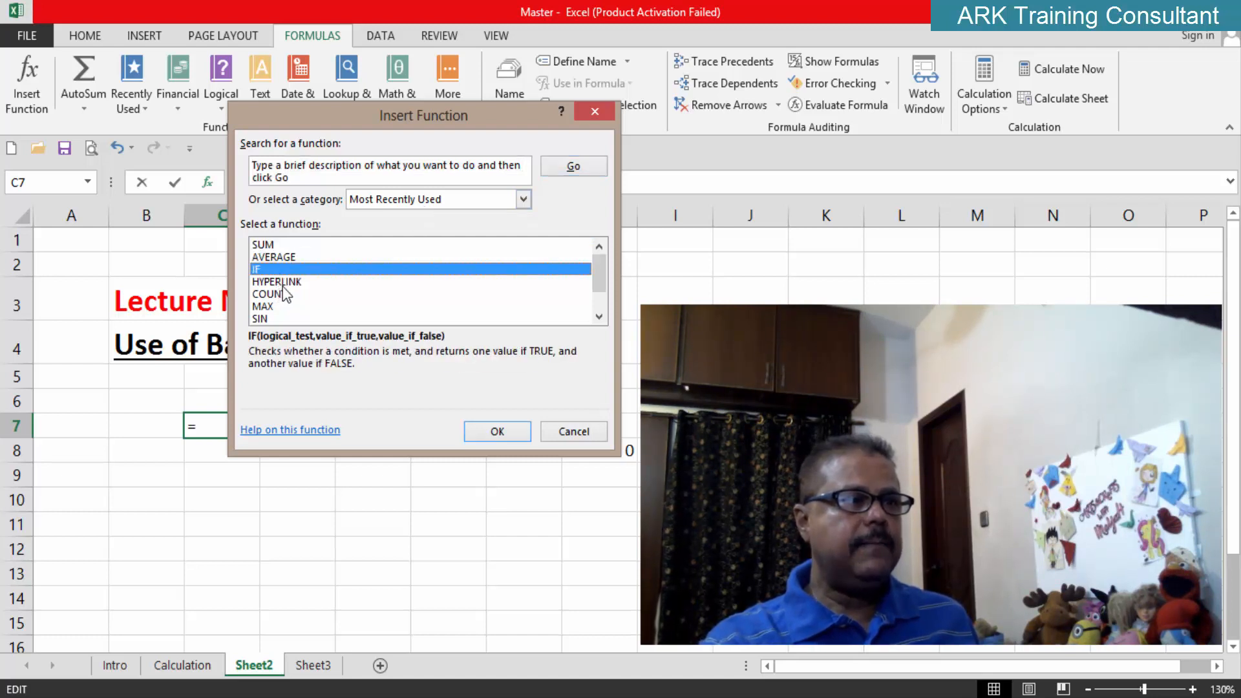
click(283, 288)
click(281, 295)
click(277, 315)
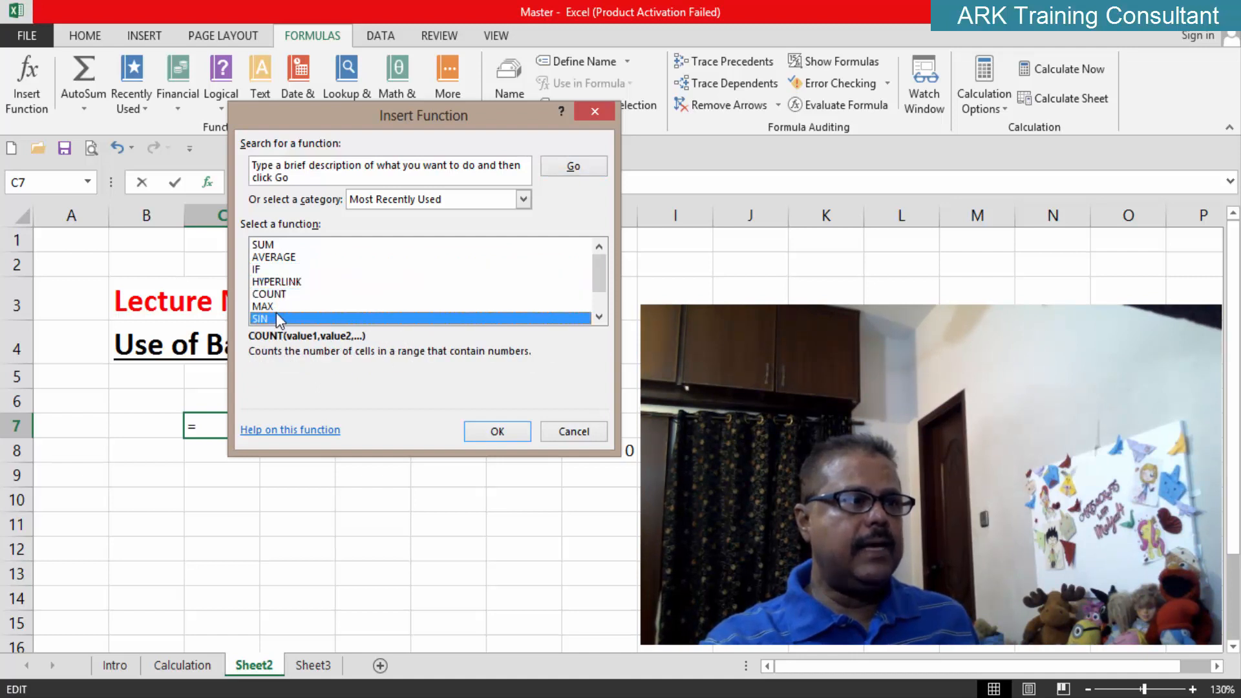
click(603, 323)
click(602, 323)
click(599, 317)
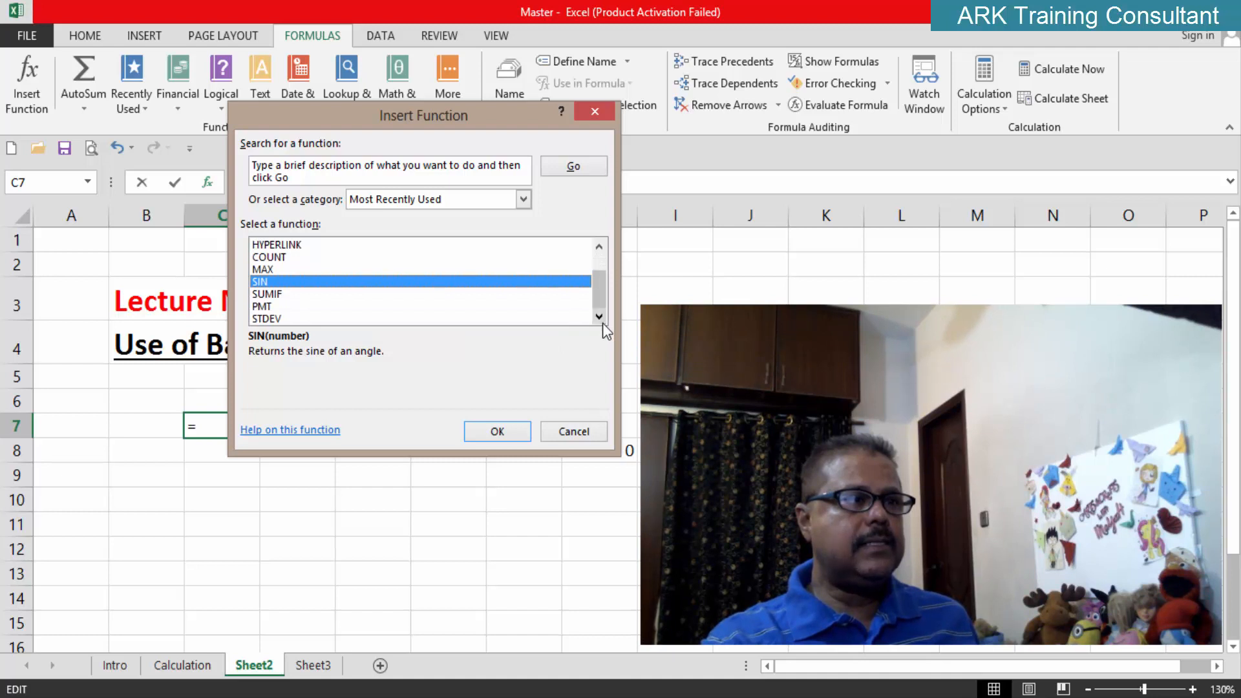
scroll(606, 270, up, 1)
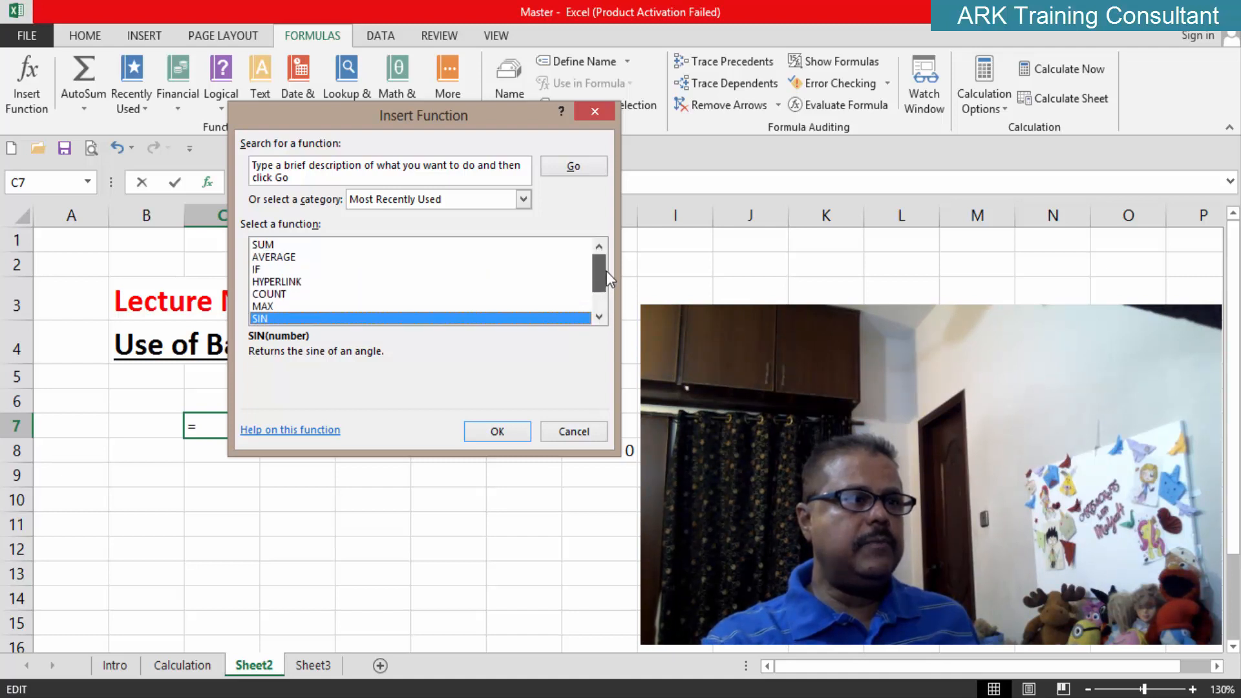
scroll(603, 283, down, 1)
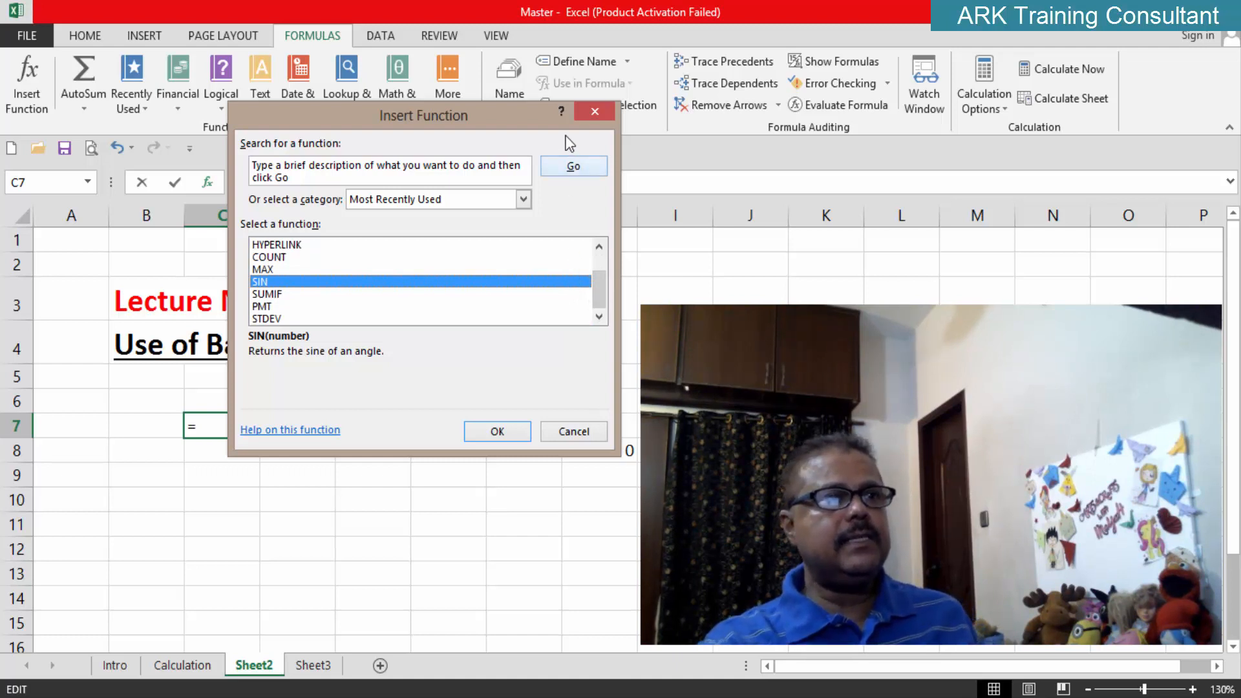
Reposition the Insert Function dialog and look through the full list of function categories
drag(502, 115, 508, 193)
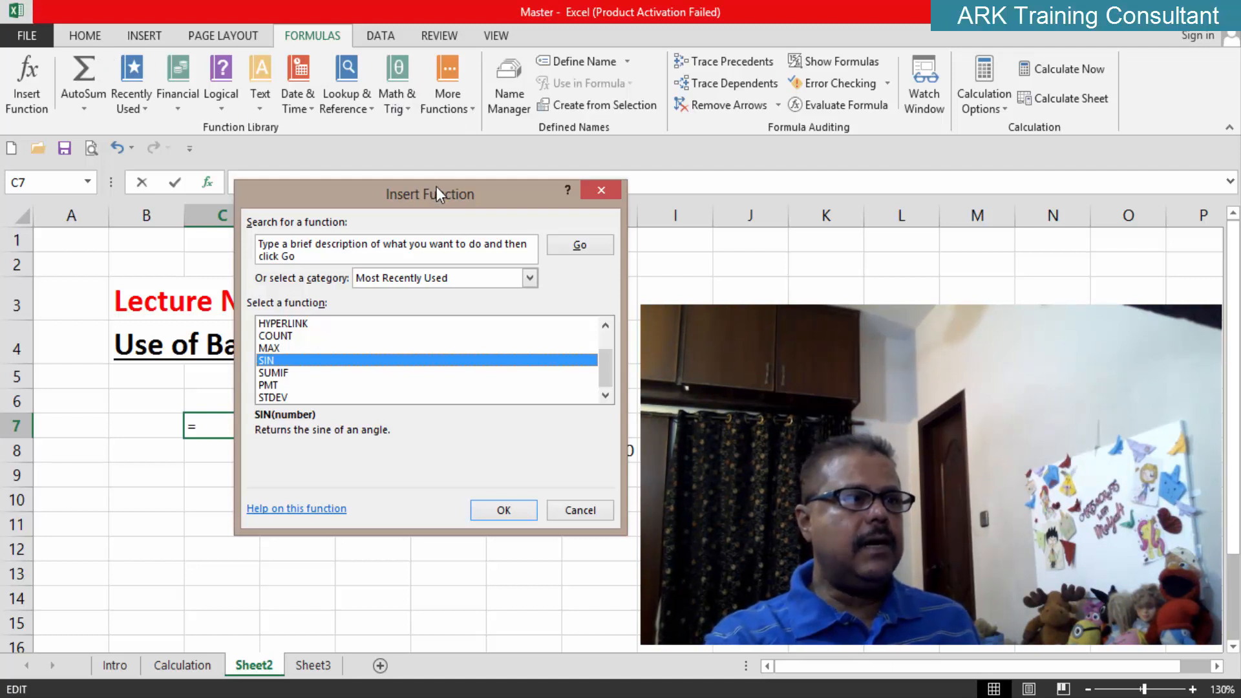
drag(436, 186, 454, 112)
click(550, 205)
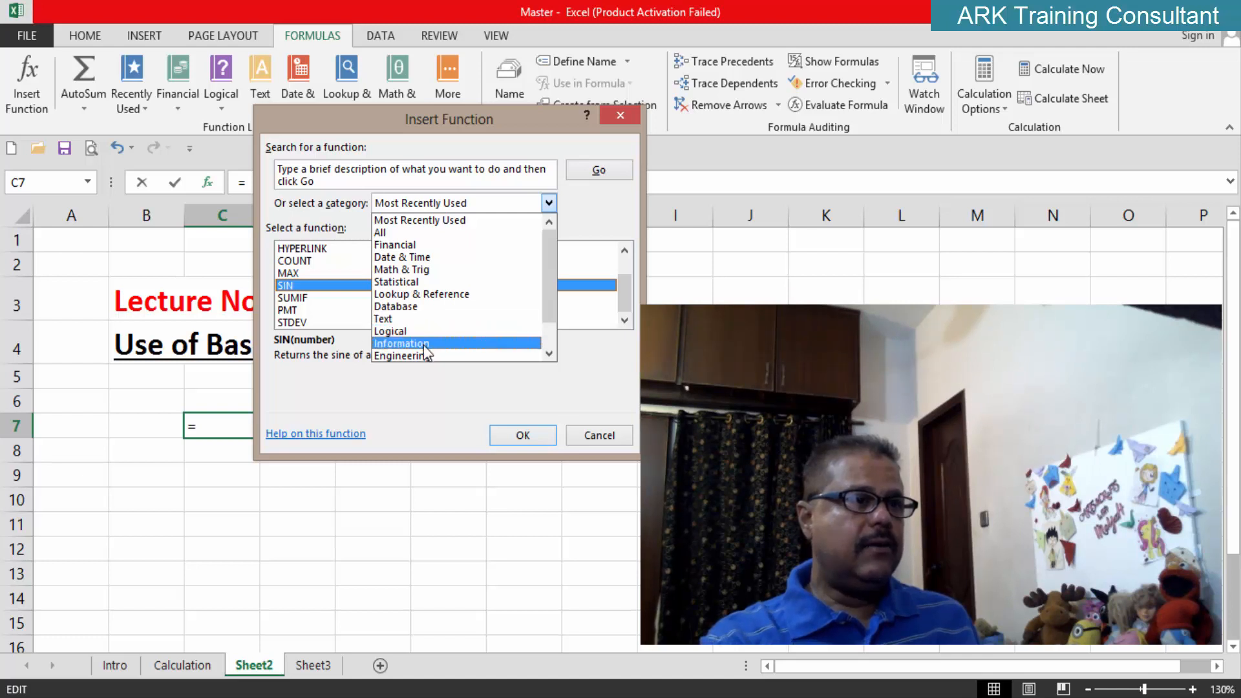
click(548, 353)
click(549, 353)
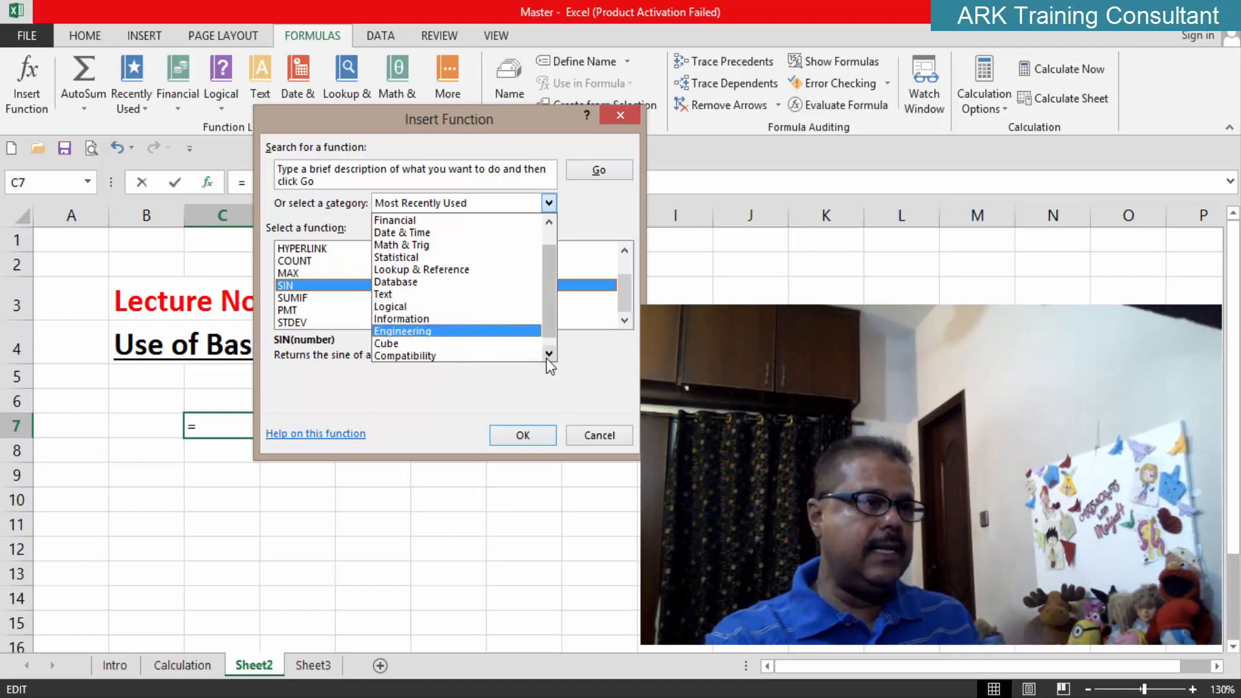
key(Down)
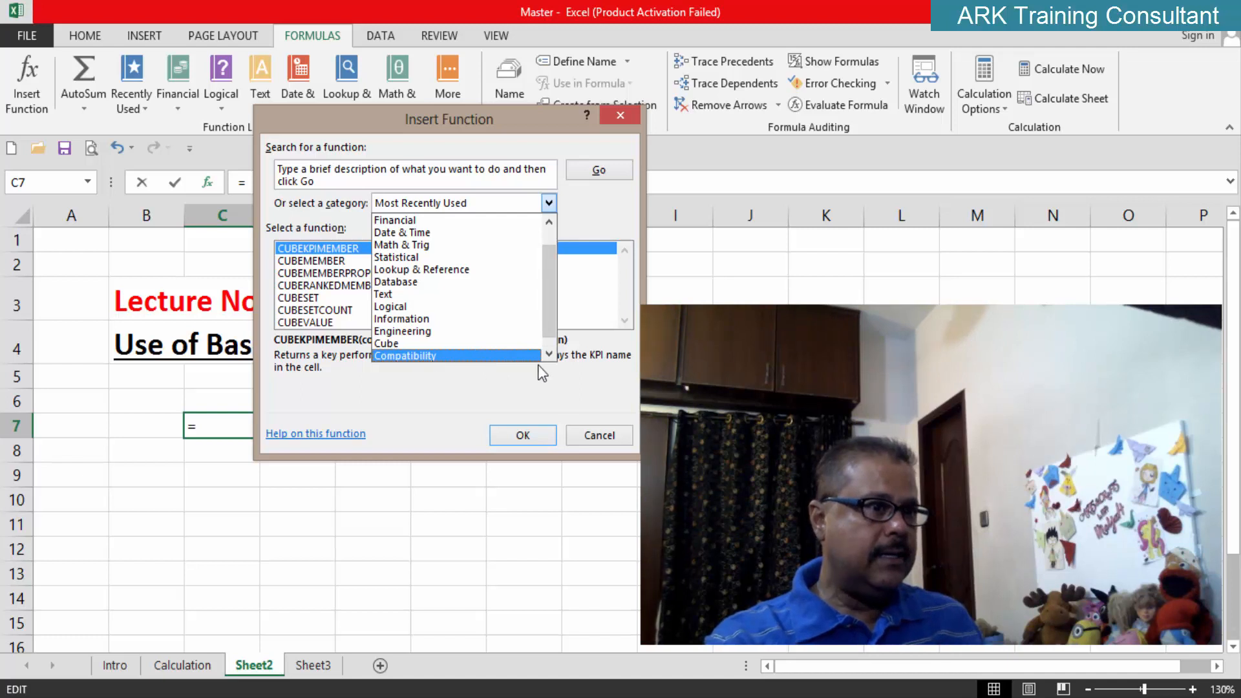
click(548, 353)
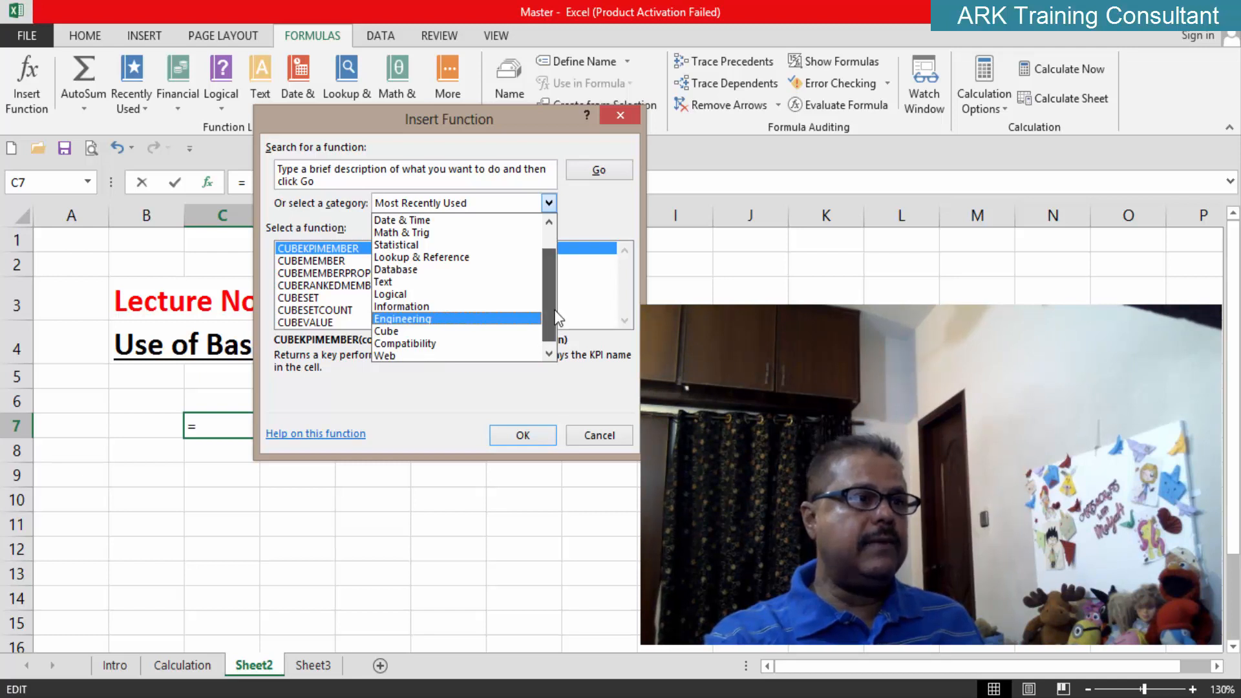
drag(546, 321, 557, 279)
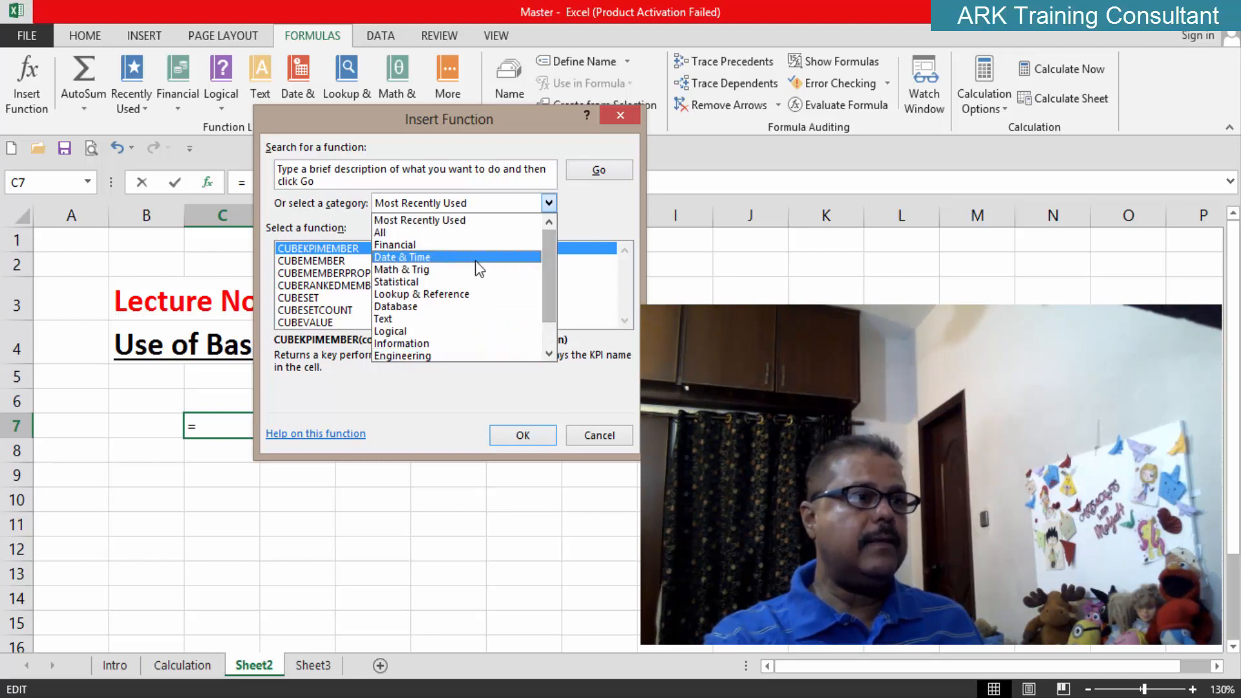
Show the Date & Time function category and look through its whole list of functions
click(425, 258)
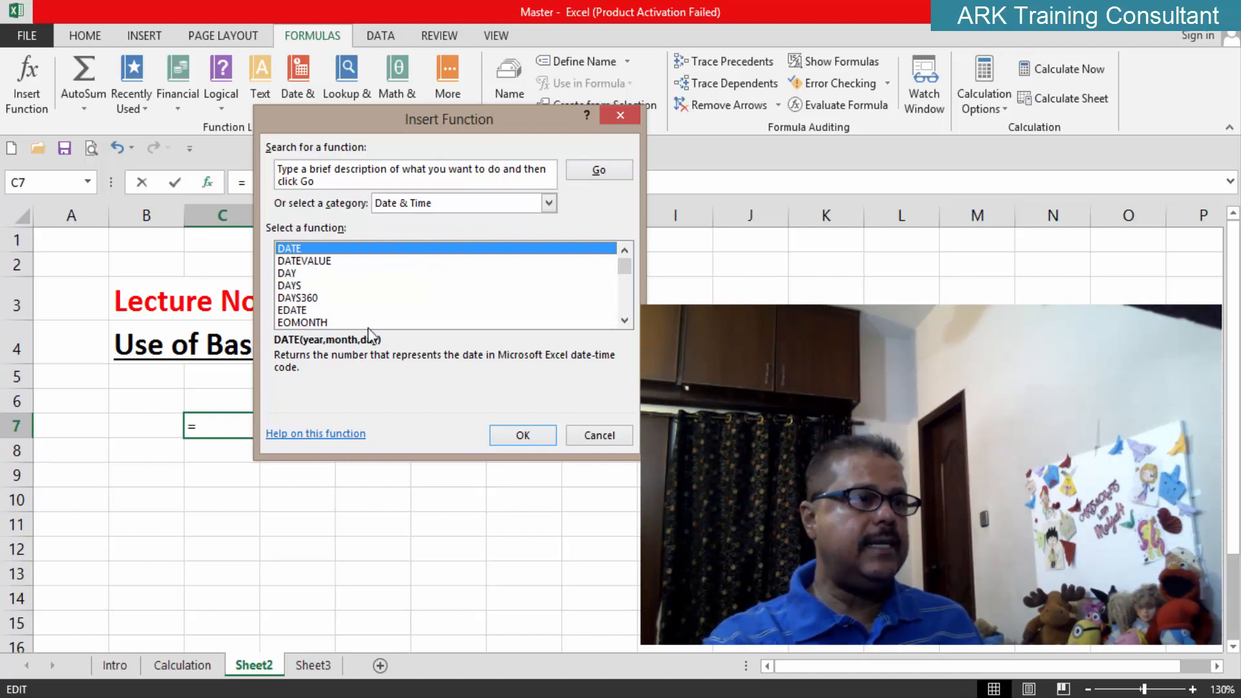
click(624, 321)
click(624, 321)
click(624, 321)
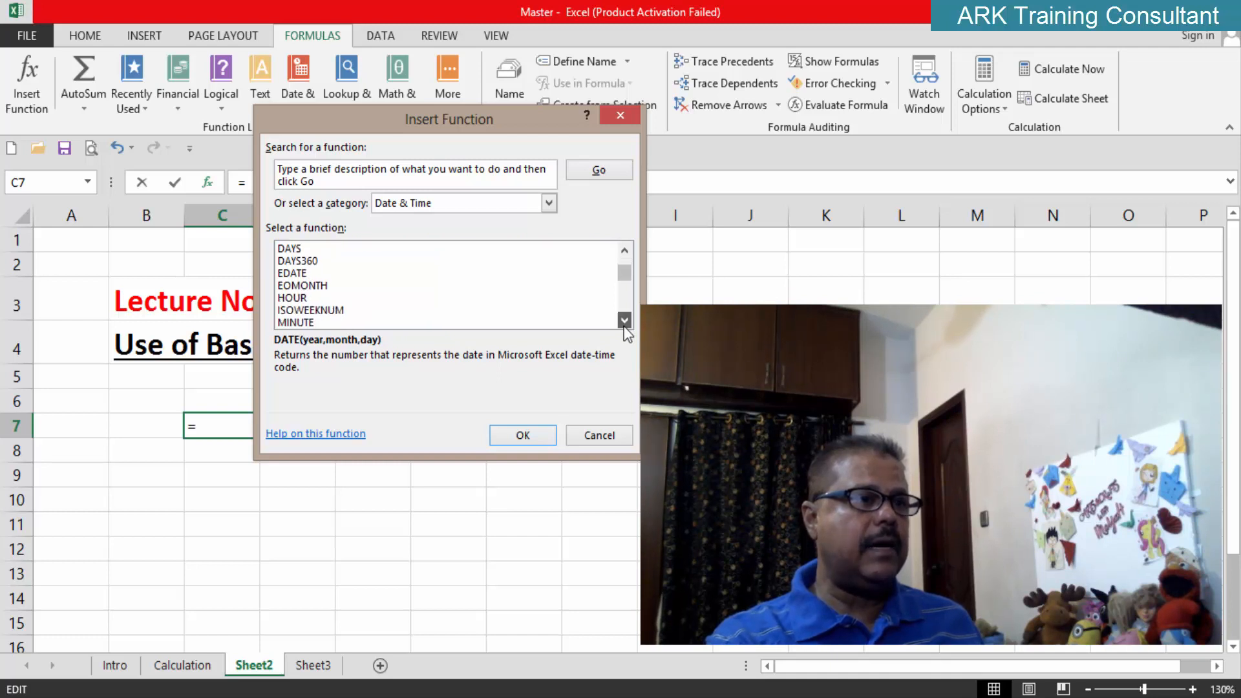
click(624, 321)
click(624, 321)
click(624, 321)
click(624, 321)
click(624, 321)
click(624, 321)
click(624, 321)
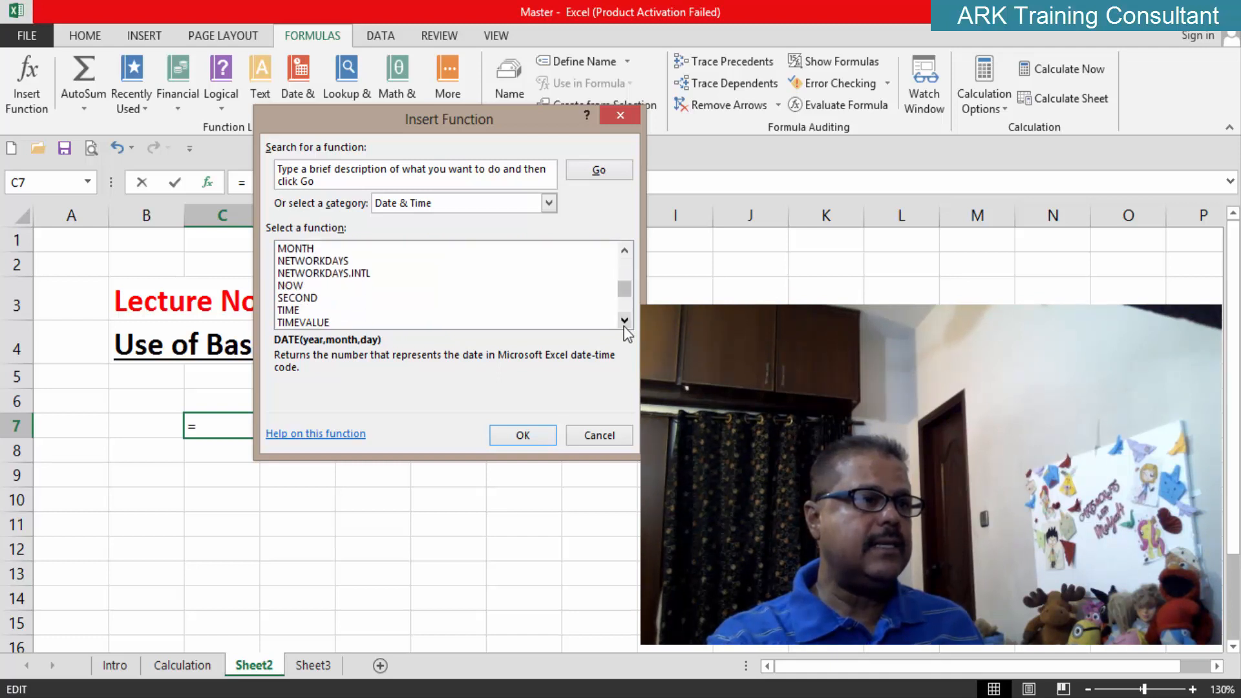
click(624, 321)
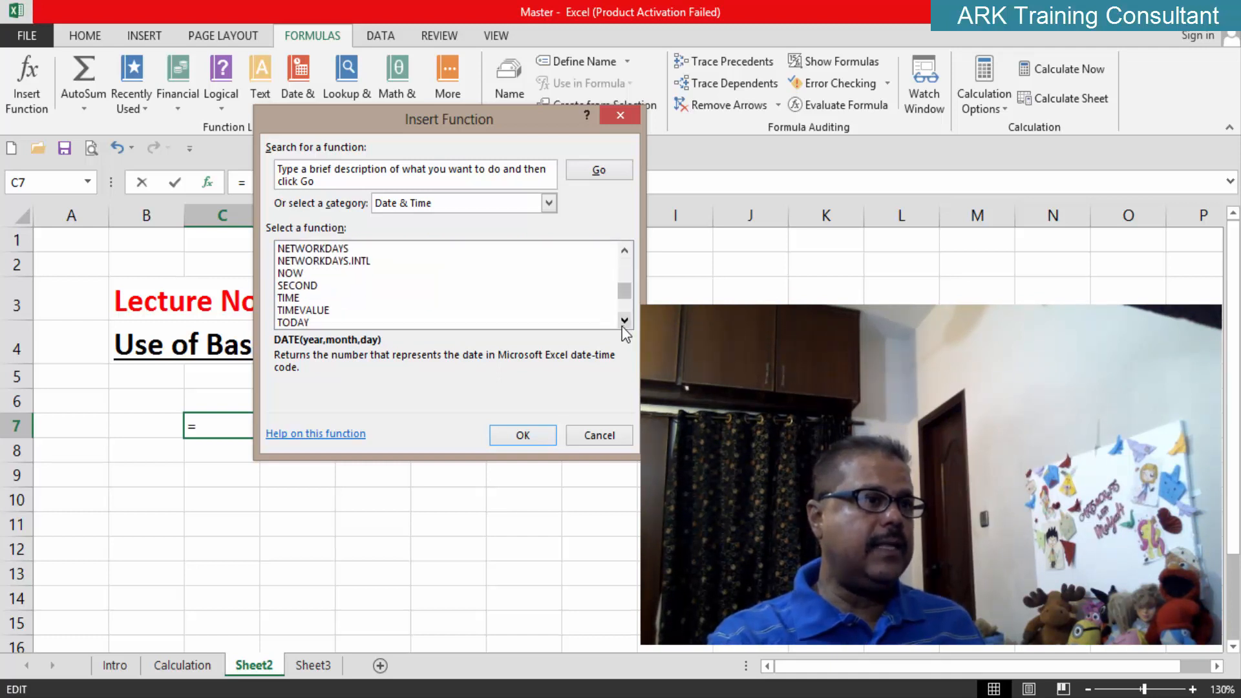
click(624, 321)
click(624, 321)
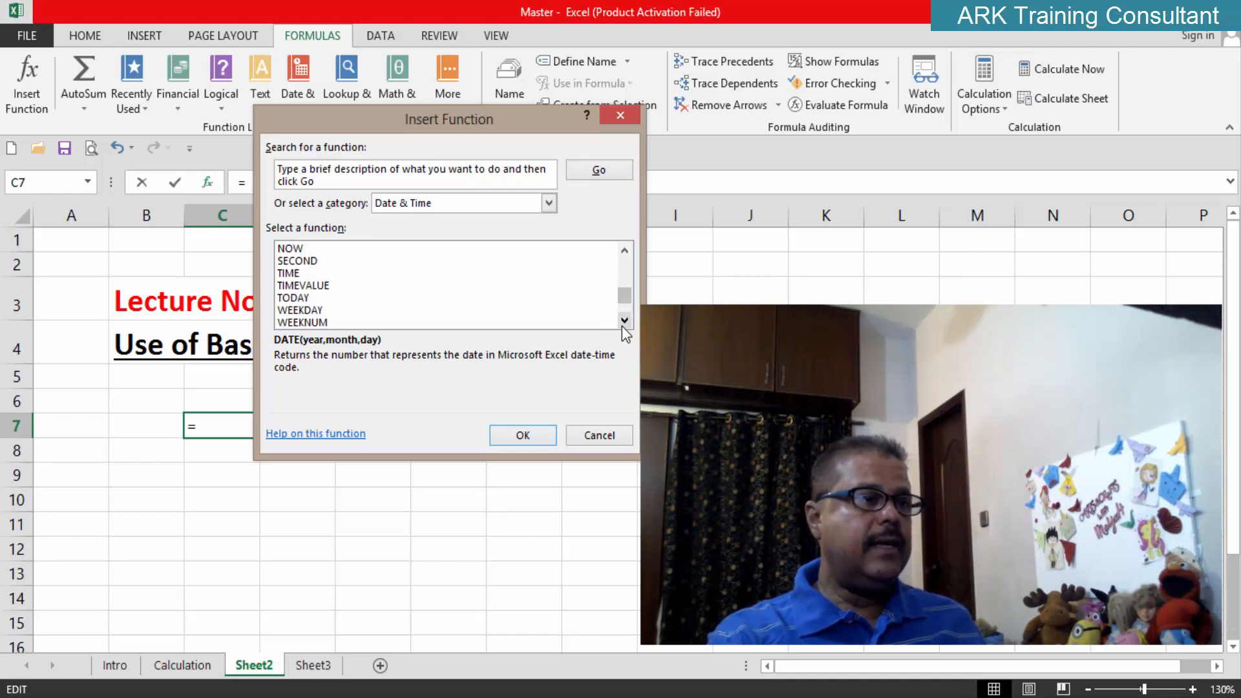
click(624, 321)
click(624, 321)
click(624, 321)
click(623, 323)
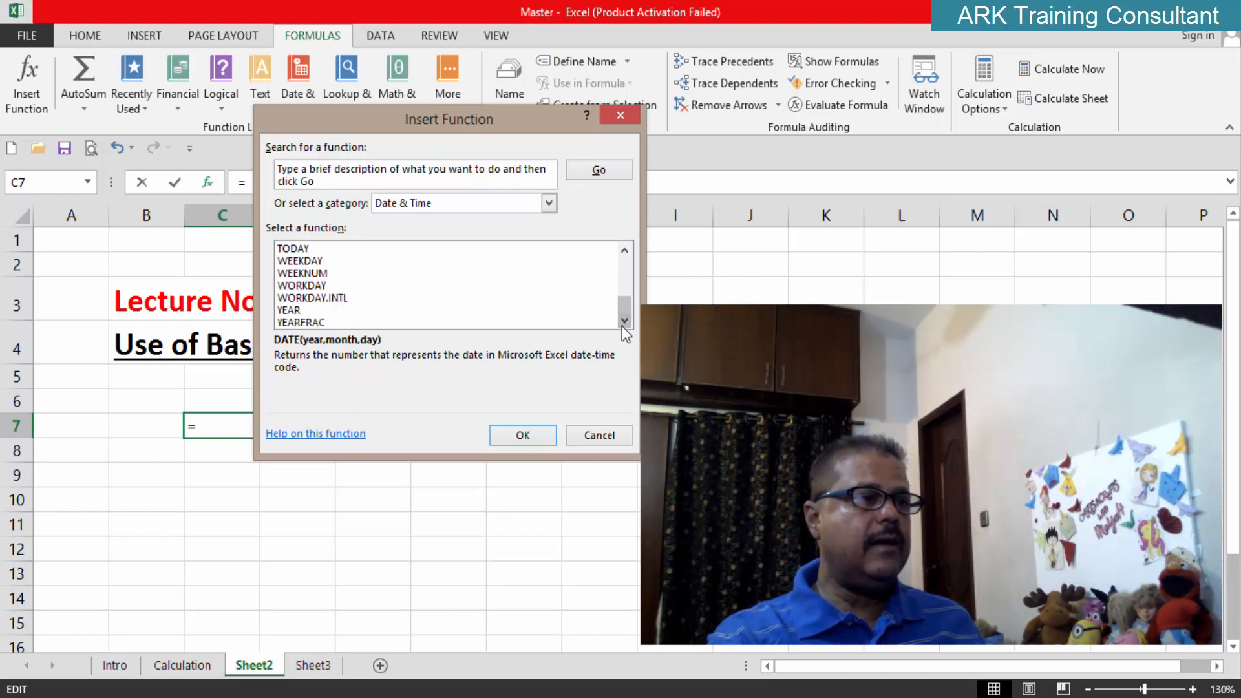
drag(626, 313, 628, 270)
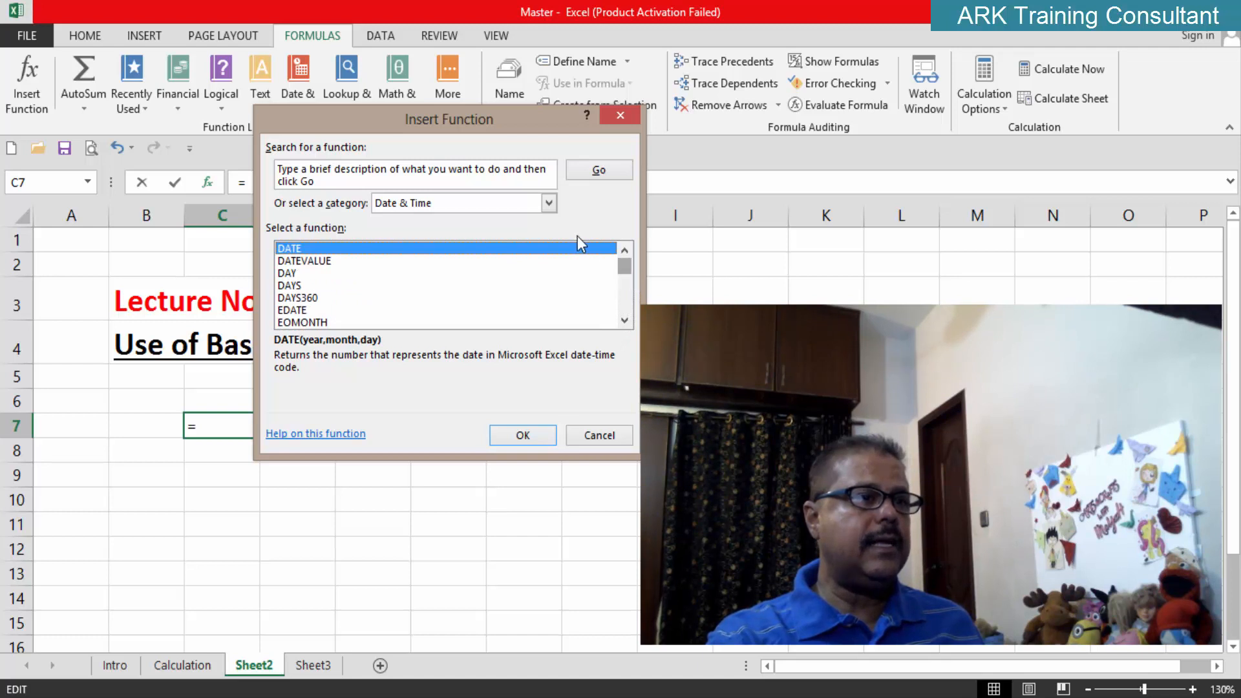
Switch to the Statistical function category and look through its list down to Z.TEST
click(548, 204)
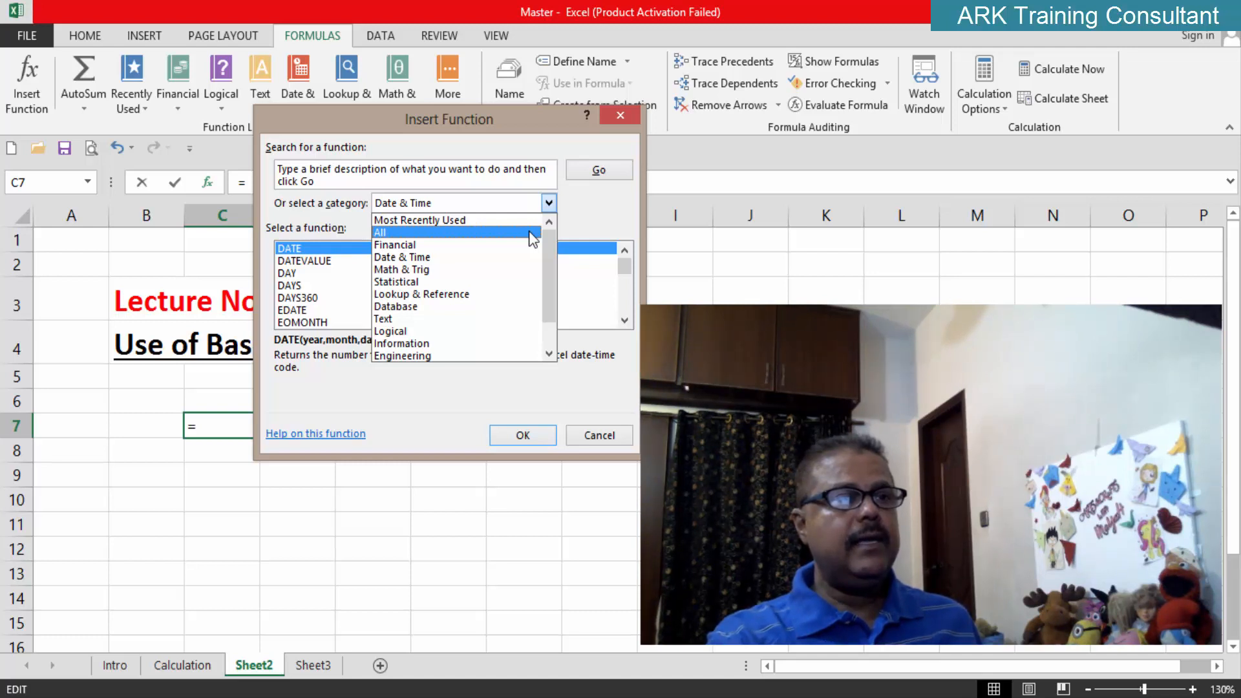
click(553, 207)
click(548, 207)
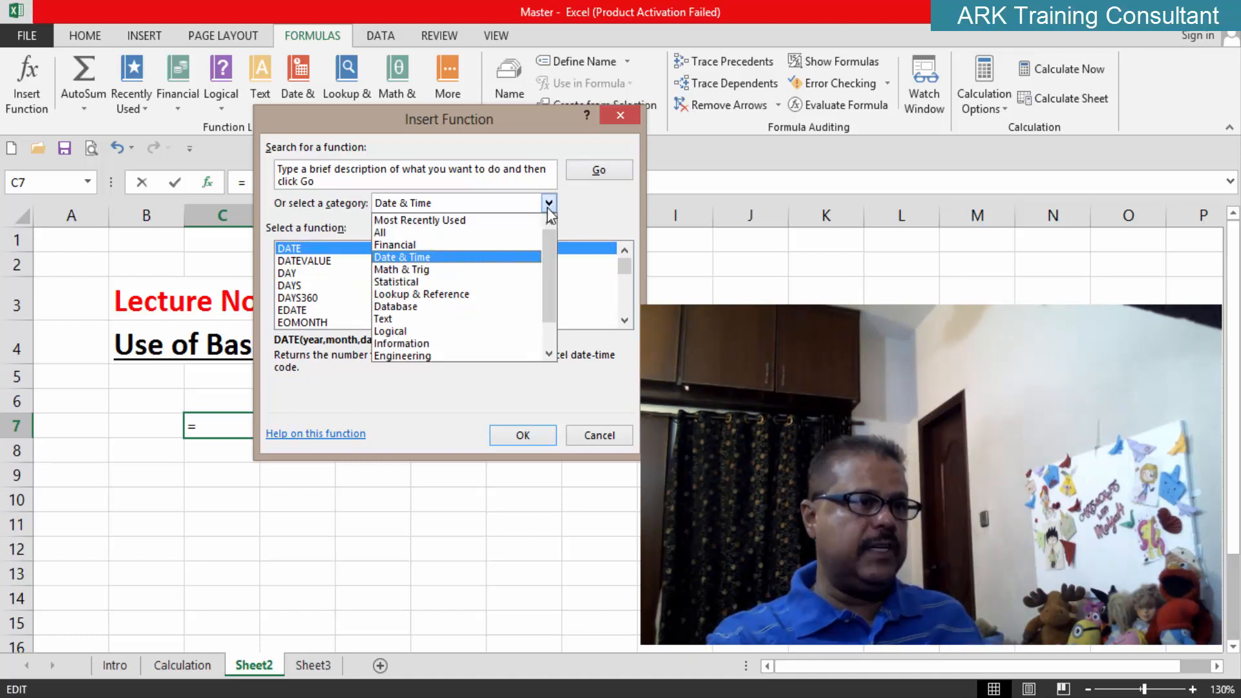
click(467, 282)
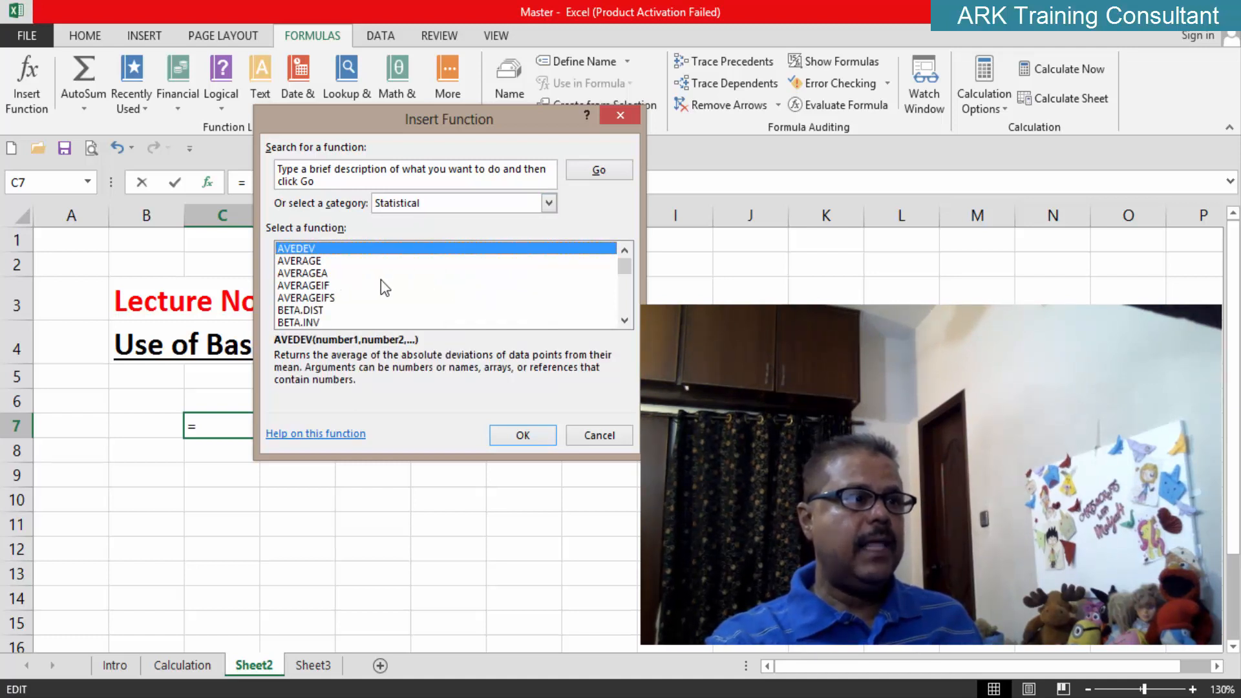
double_click(624, 320)
double_click(624, 320)
double_click(624, 321)
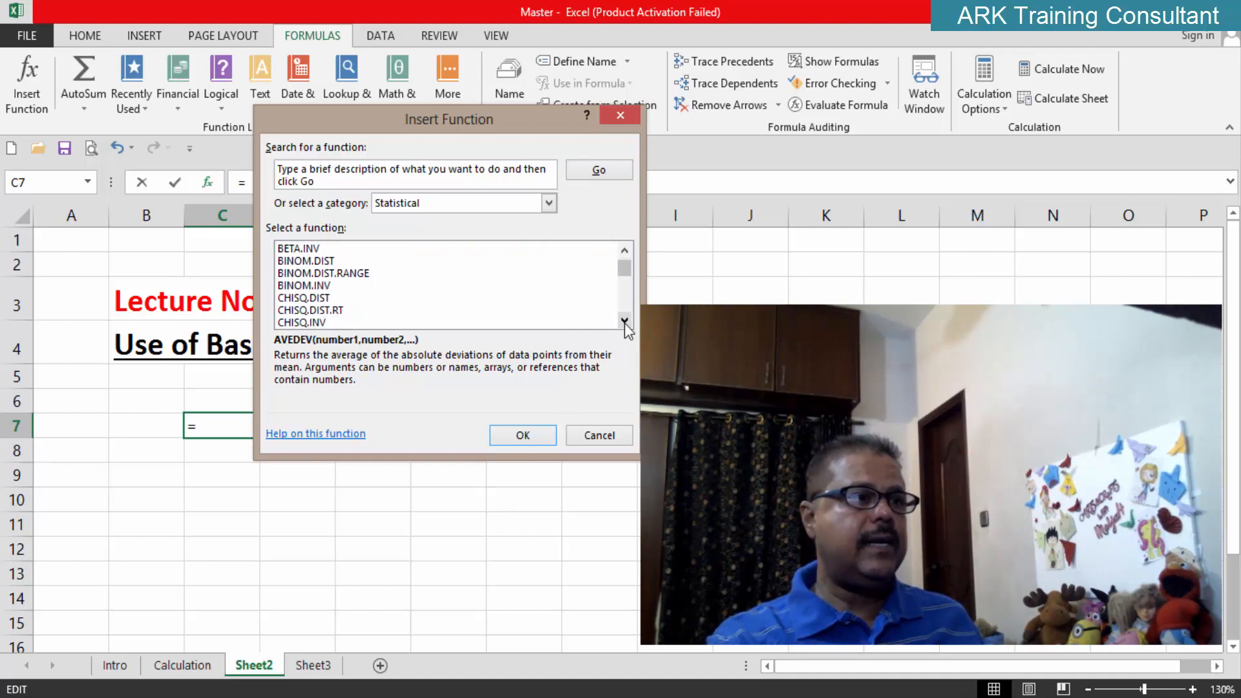
double_click(625, 320)
double_click(624, 320)
double_click(625, 321)
double_click(624, 321)
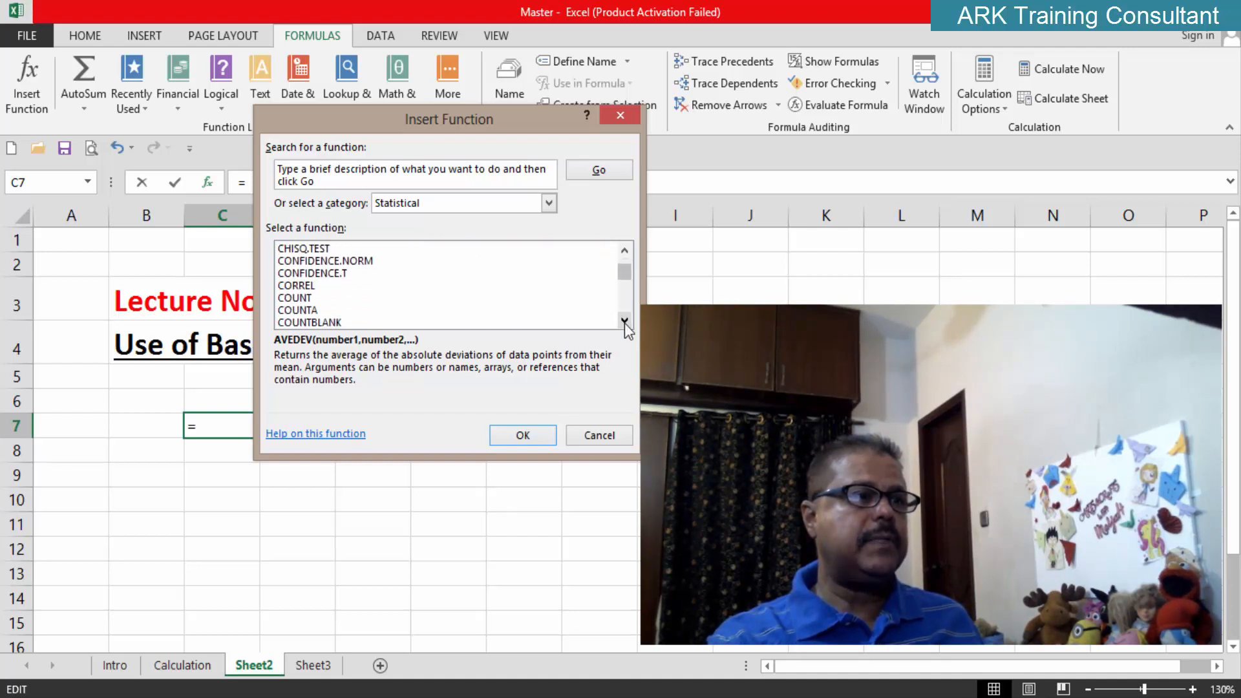
double_click(624, 321)
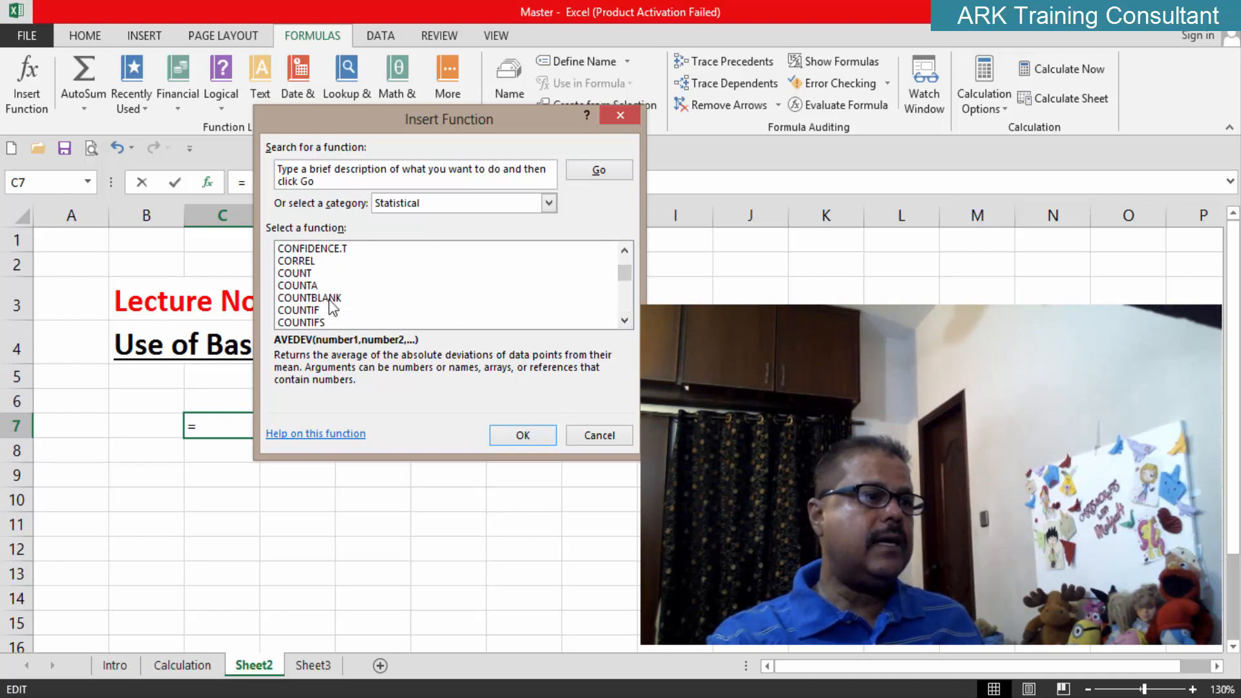
double_click(625, 320)
double_click(625, 320)
double_click(625, 321)
double_click(625, 320)
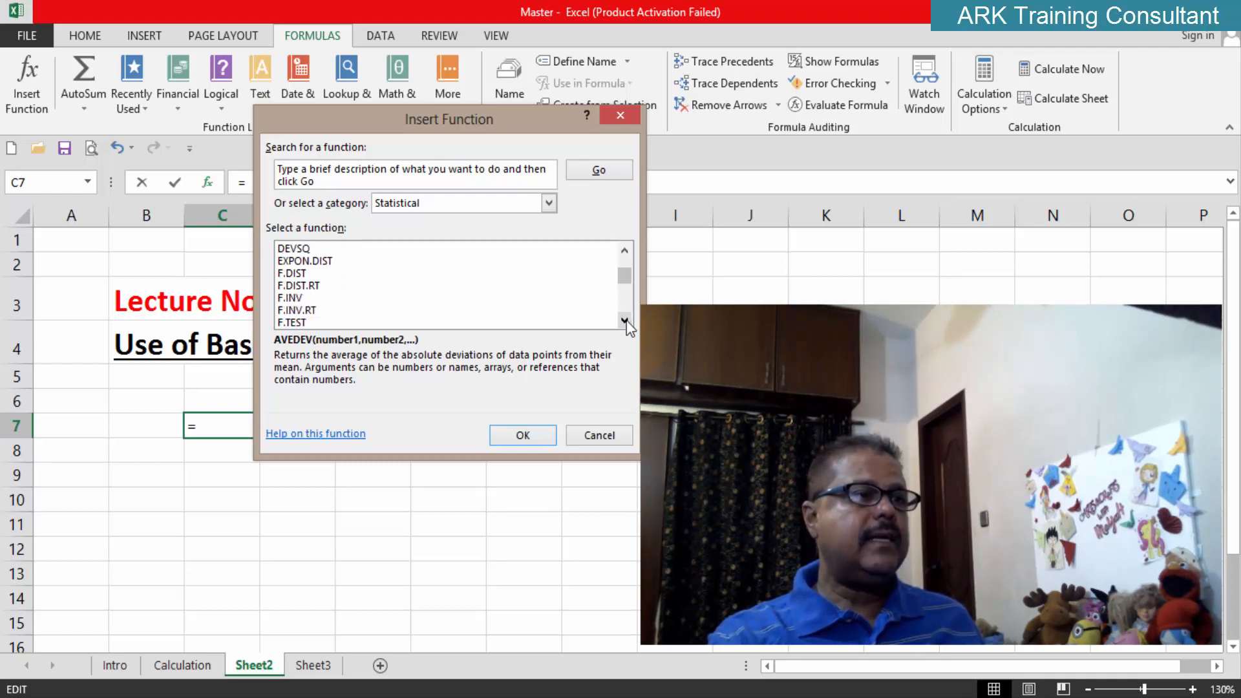
double_click(624, 321)
double_click(625, 321)
double_click(625, 321)
double_click(625, 320)
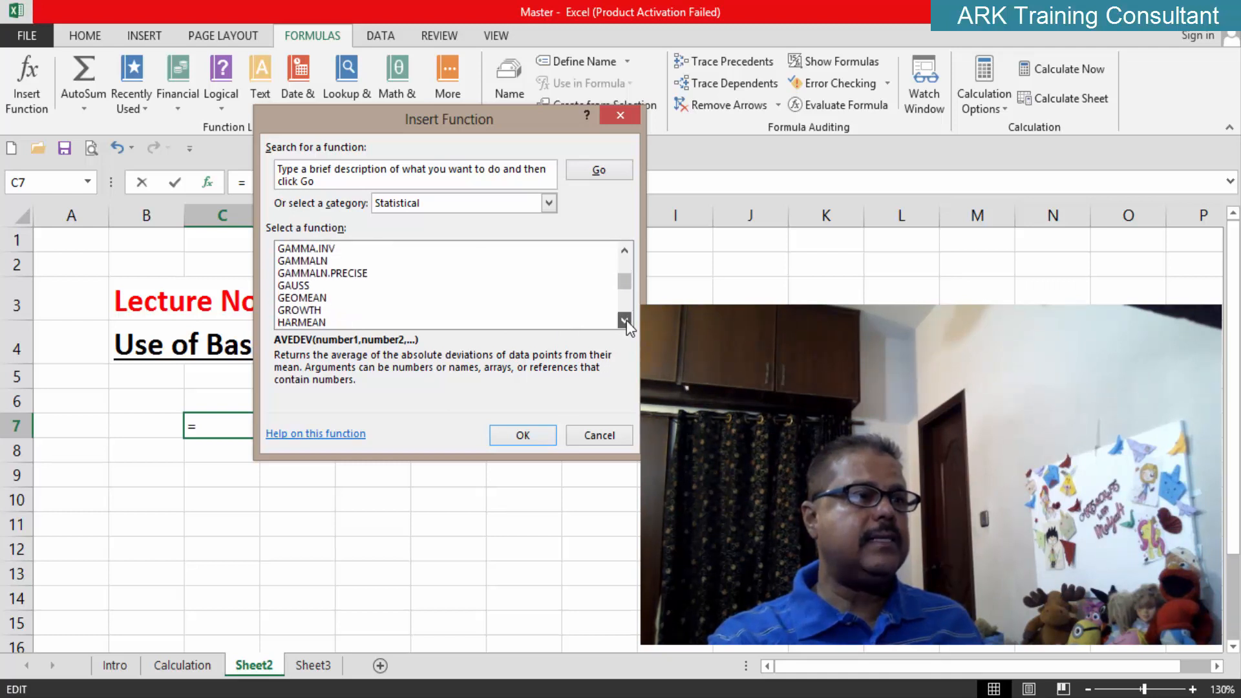
double_click(624, 321)
double_click(624, 320)
double_click(625, 320)
double_click(625, 321)
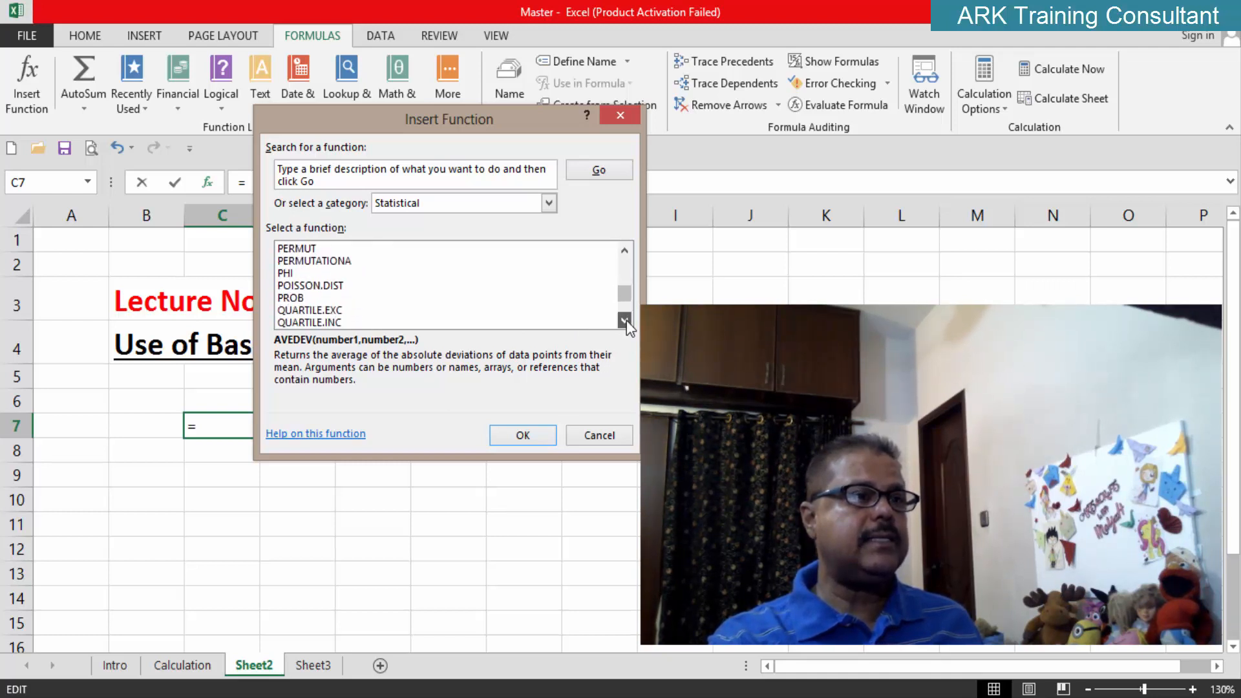
double_click(625, 320)
double_click(624, 321)
double_click(625, 320)
double_click(625, 320)
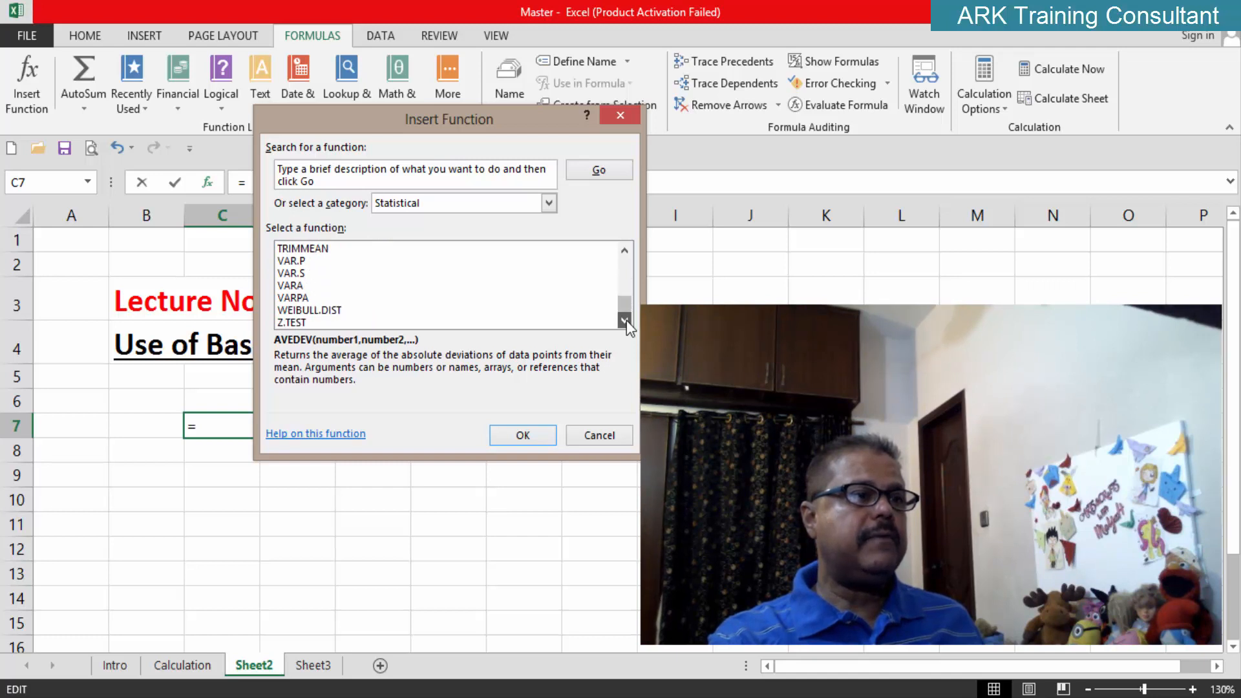
Look at the functions in the Text category, and close the Insert Function dialog without inserting anything
click(549, 203)
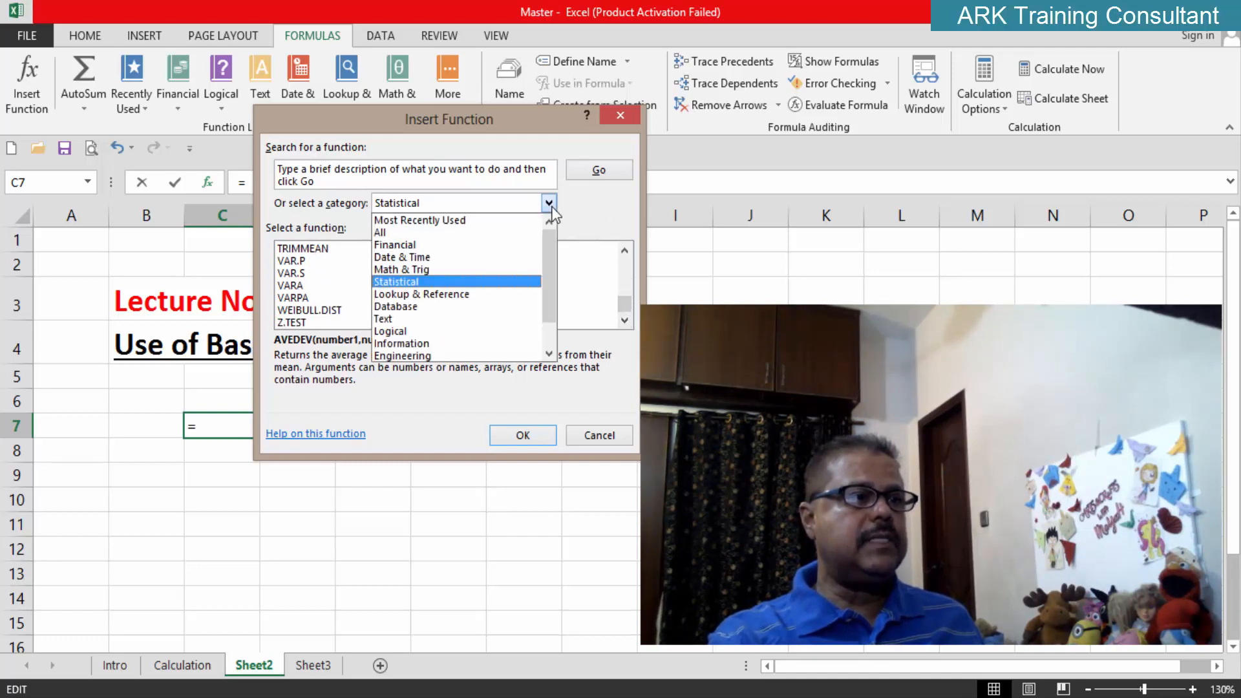
click(475, 319)
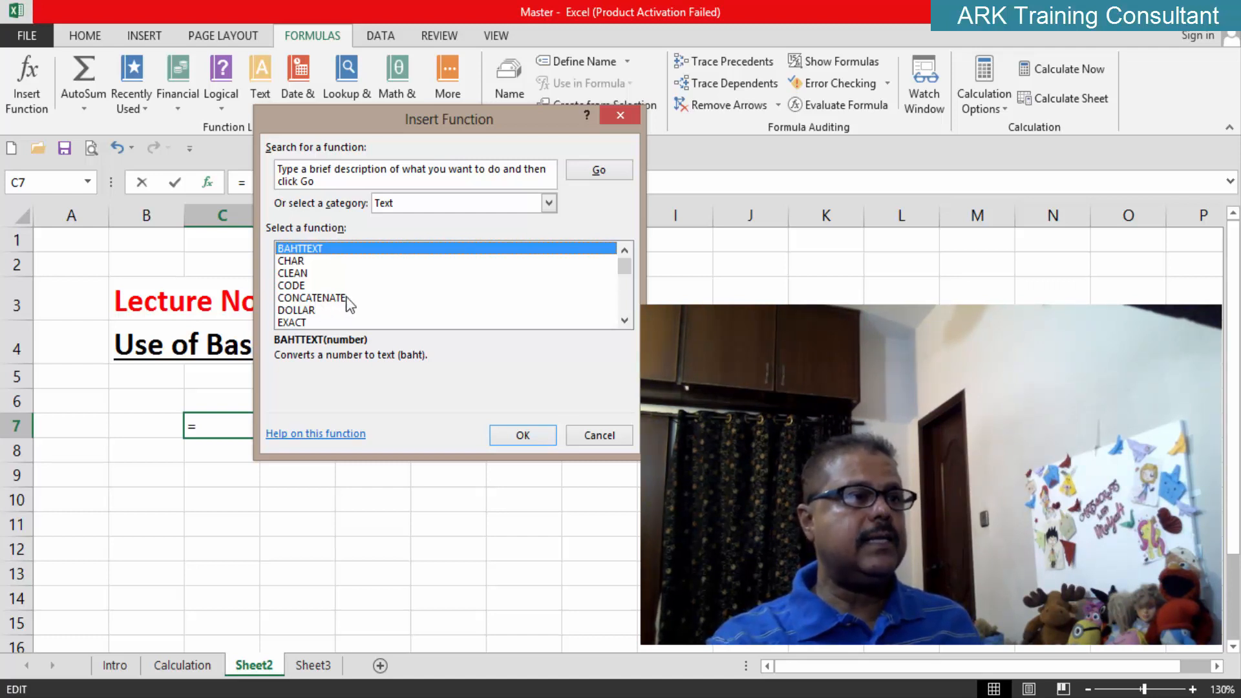
click(624, 320)
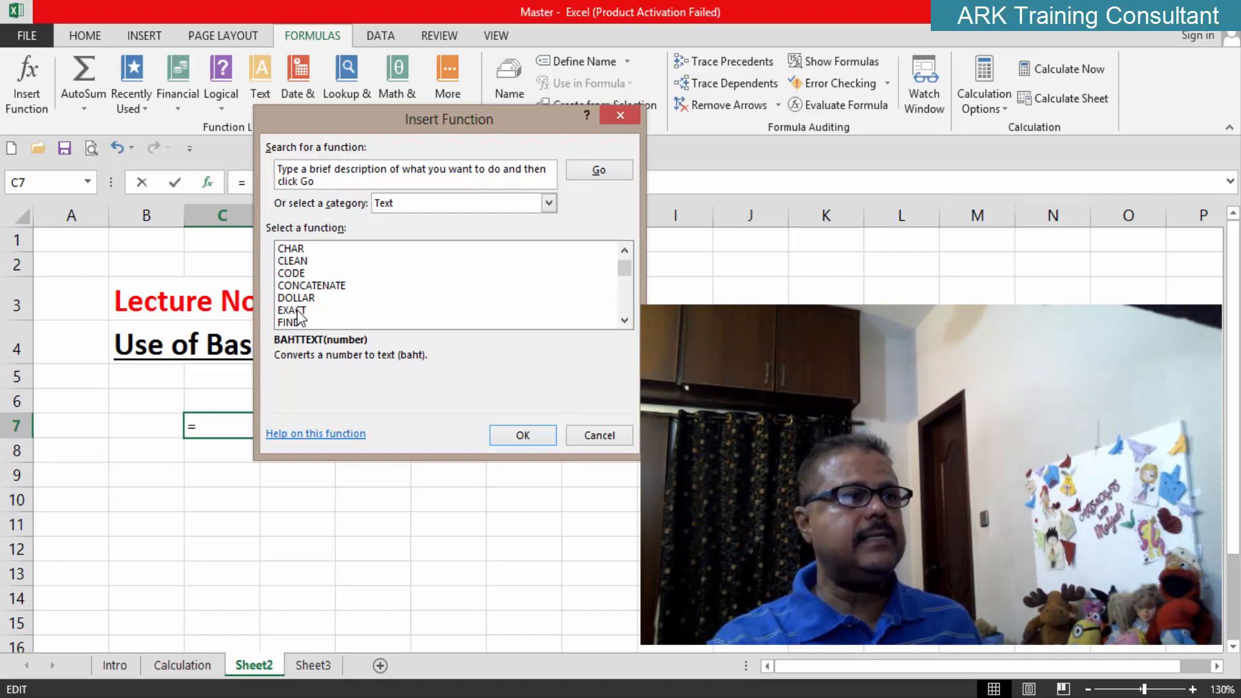
click(596, 436)
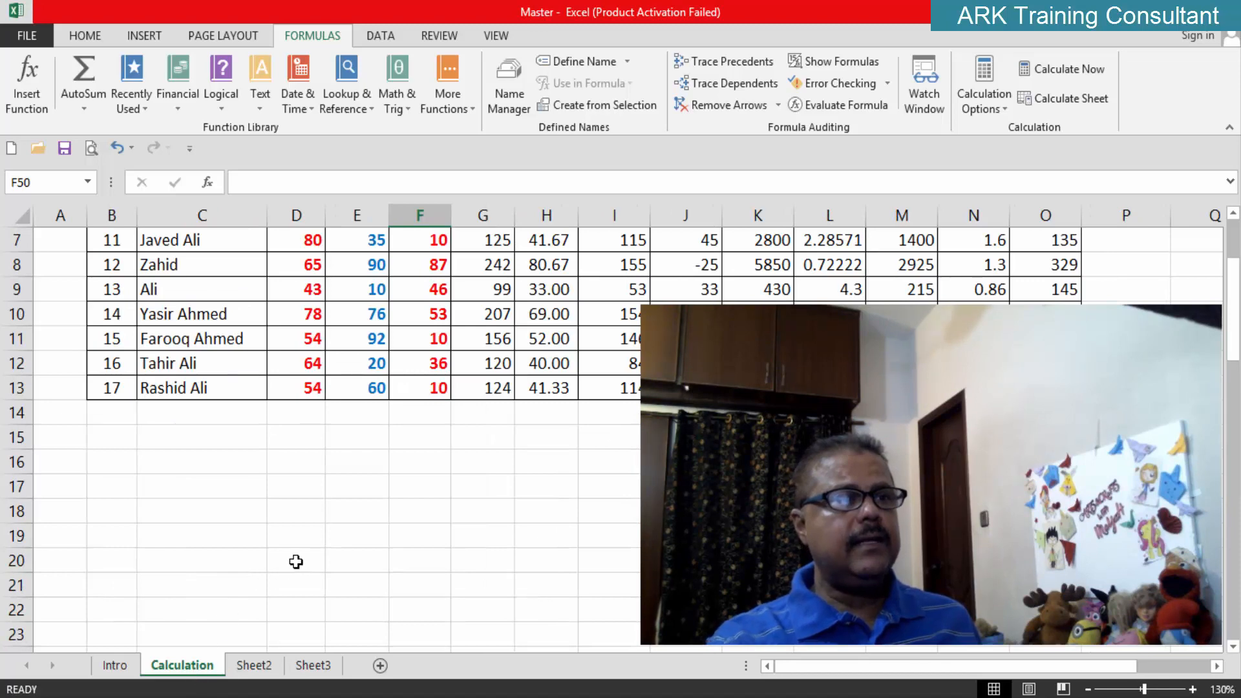
scroll(295, 555, up, 2)
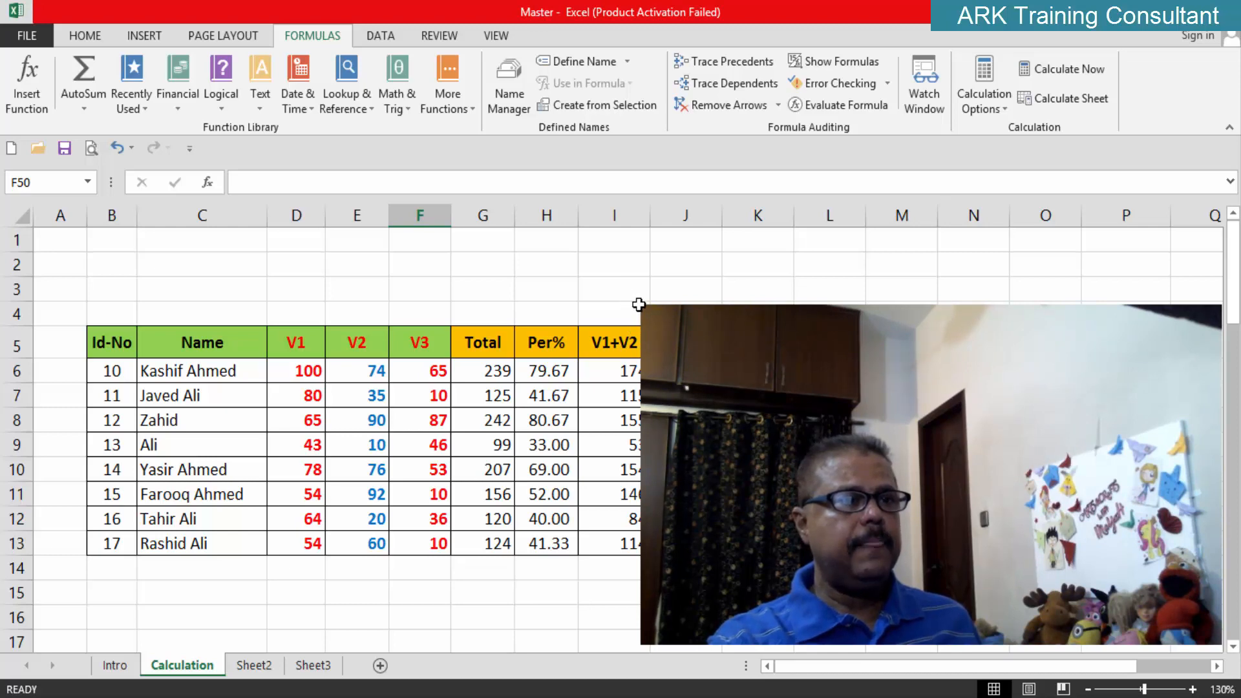
drag(642, 306, 898, 477)
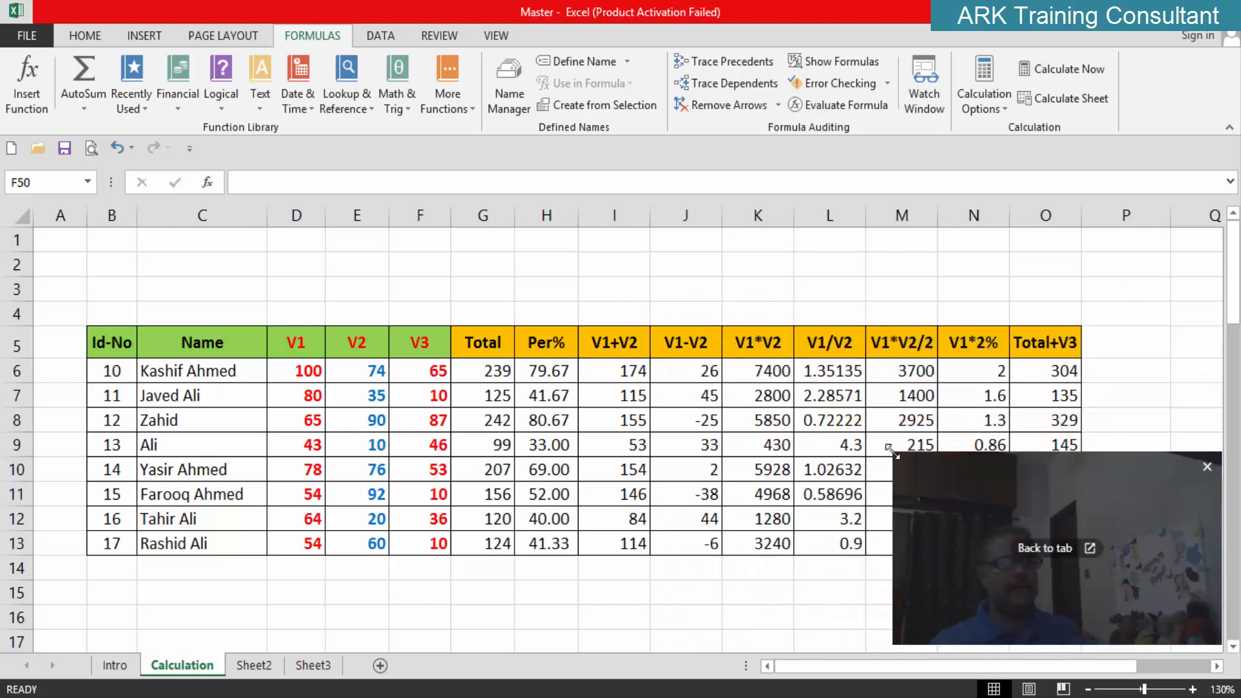
drag(891, 451, 1087, 529)
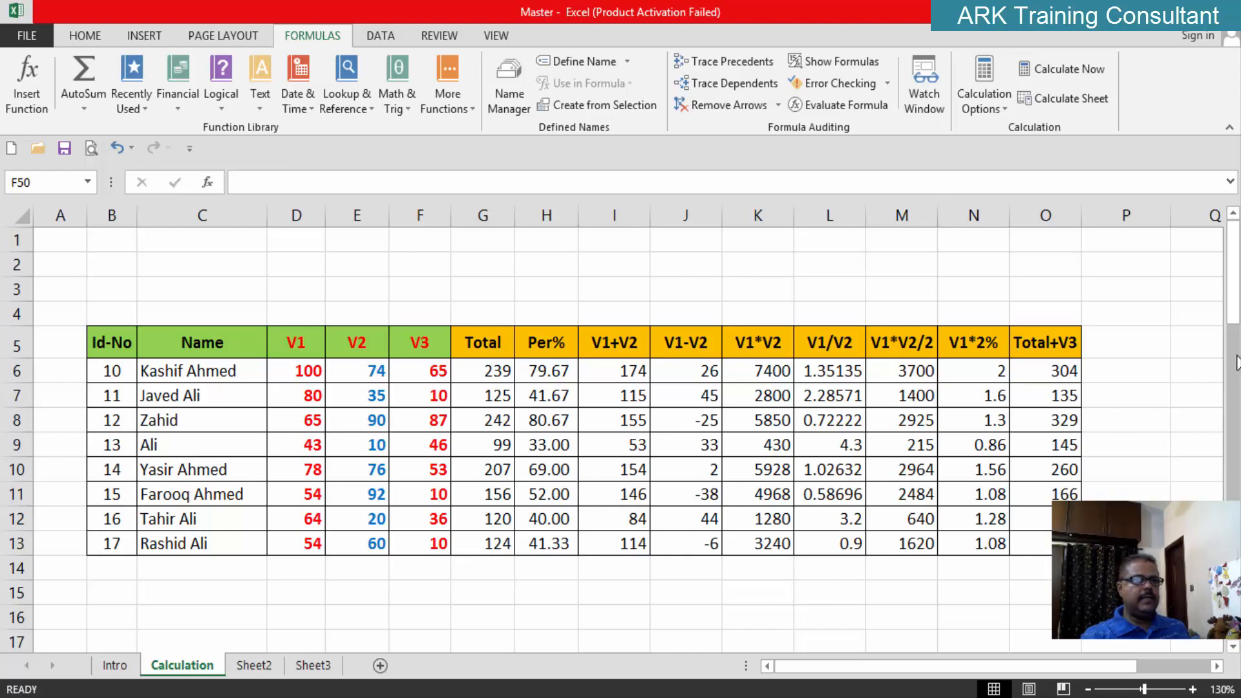
drag(1233, 319, 1233, 334)
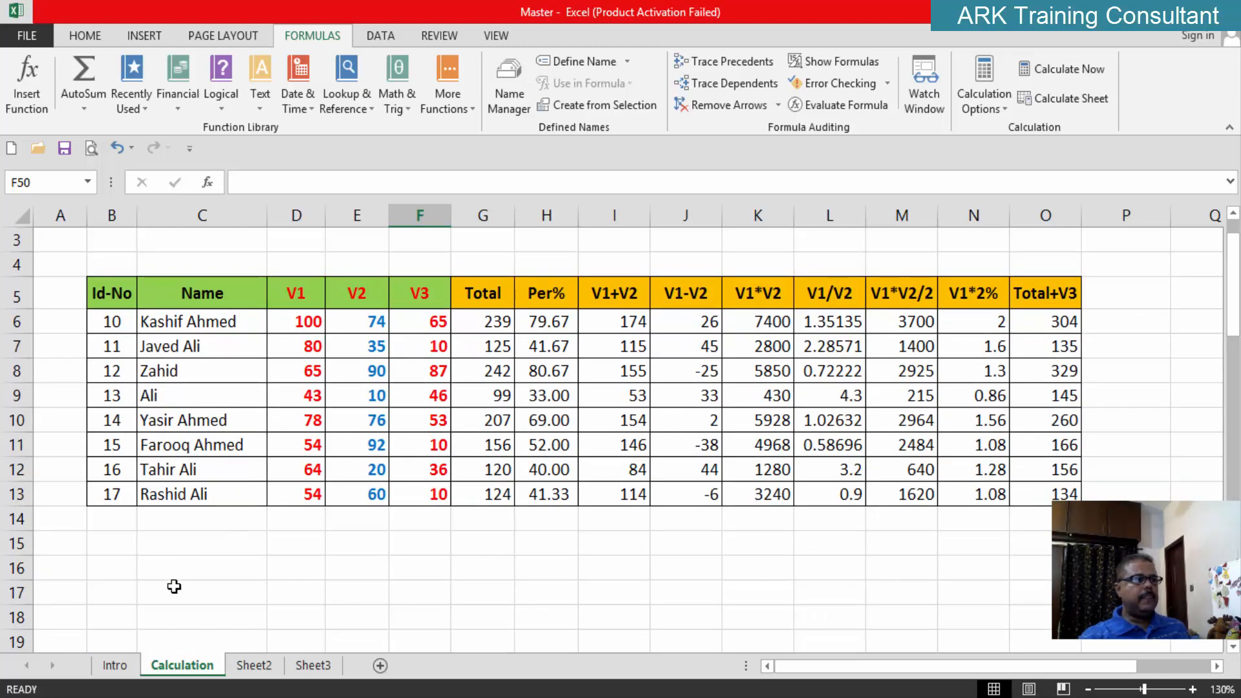
Open Insert Function for cell C15, look through the All category down to CONCATENATE, and close the dialog without inserting a function
click(166, 545)
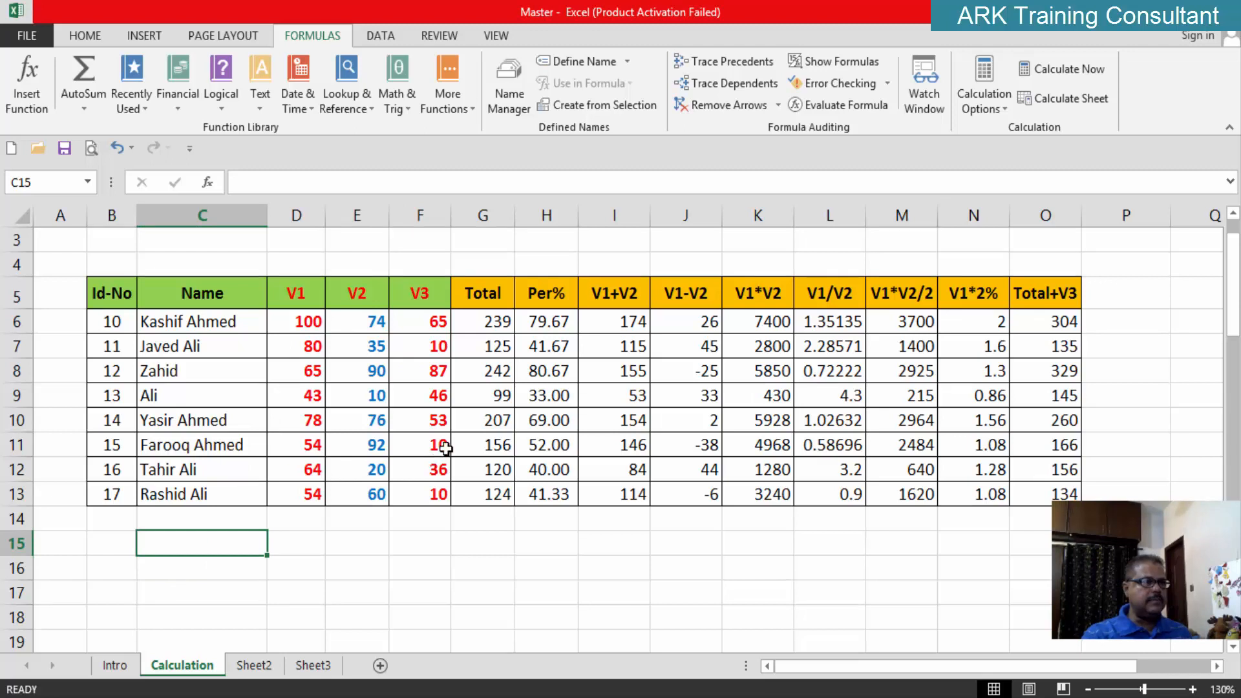
click(83, 36)
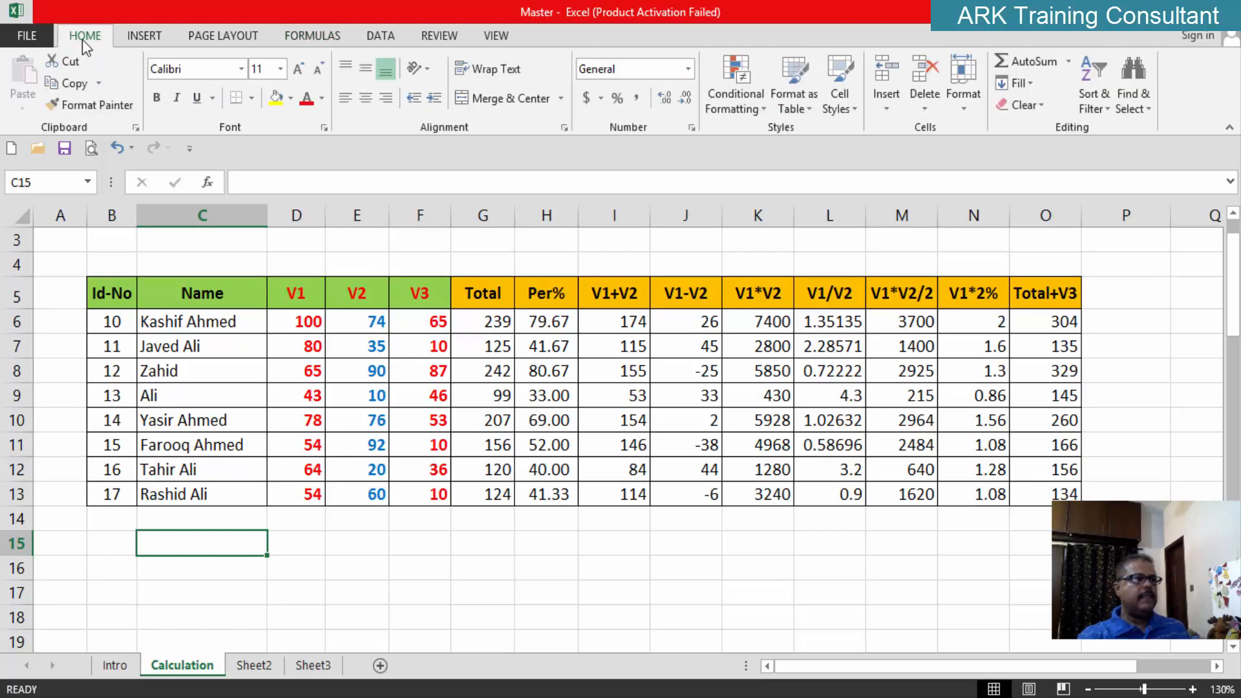
click(207, 183)
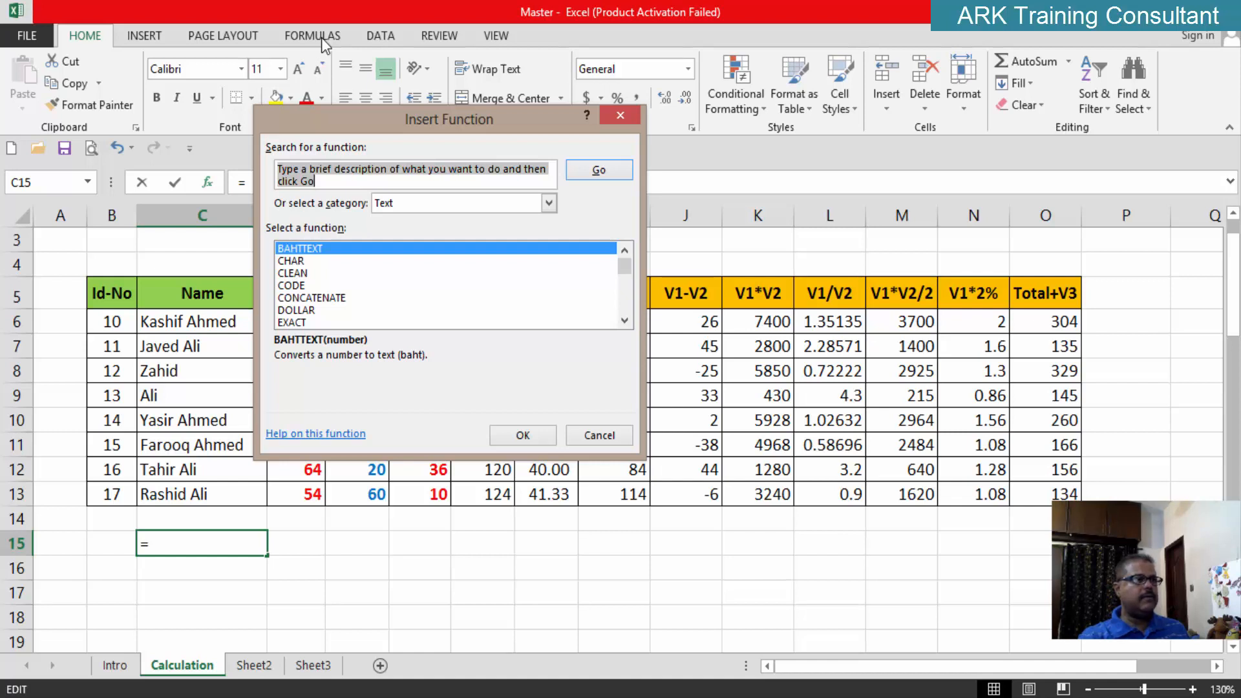
click(548, 203)
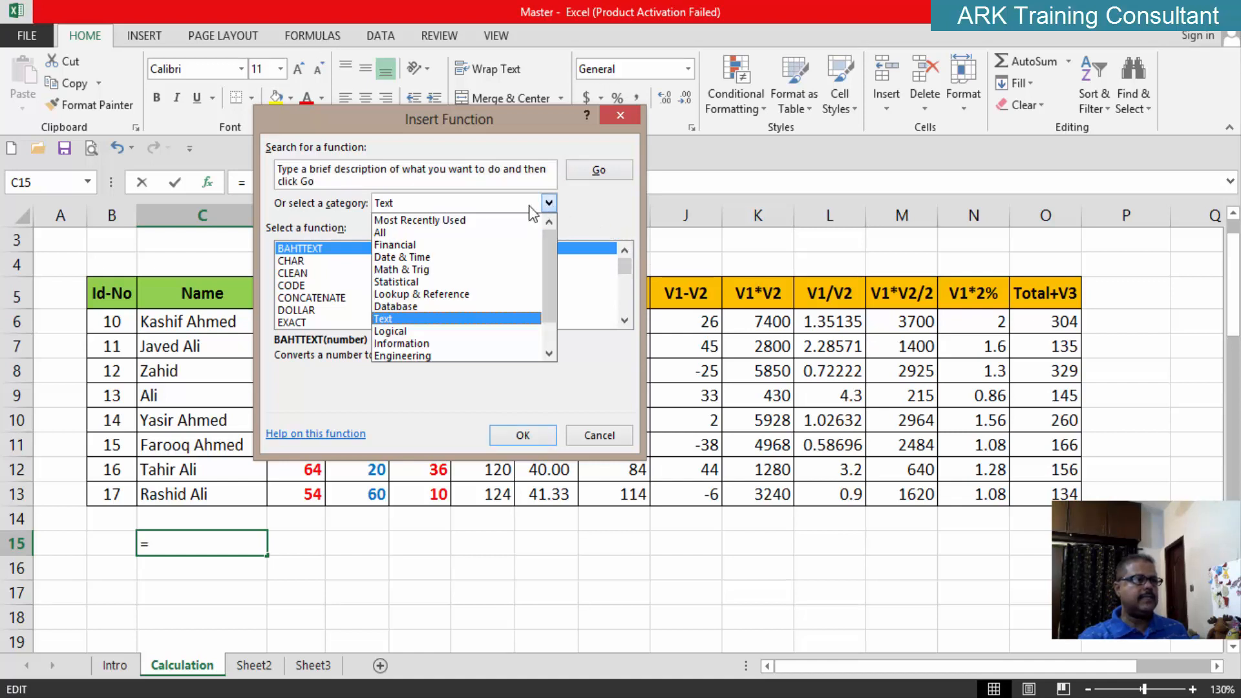
click(452, 231)
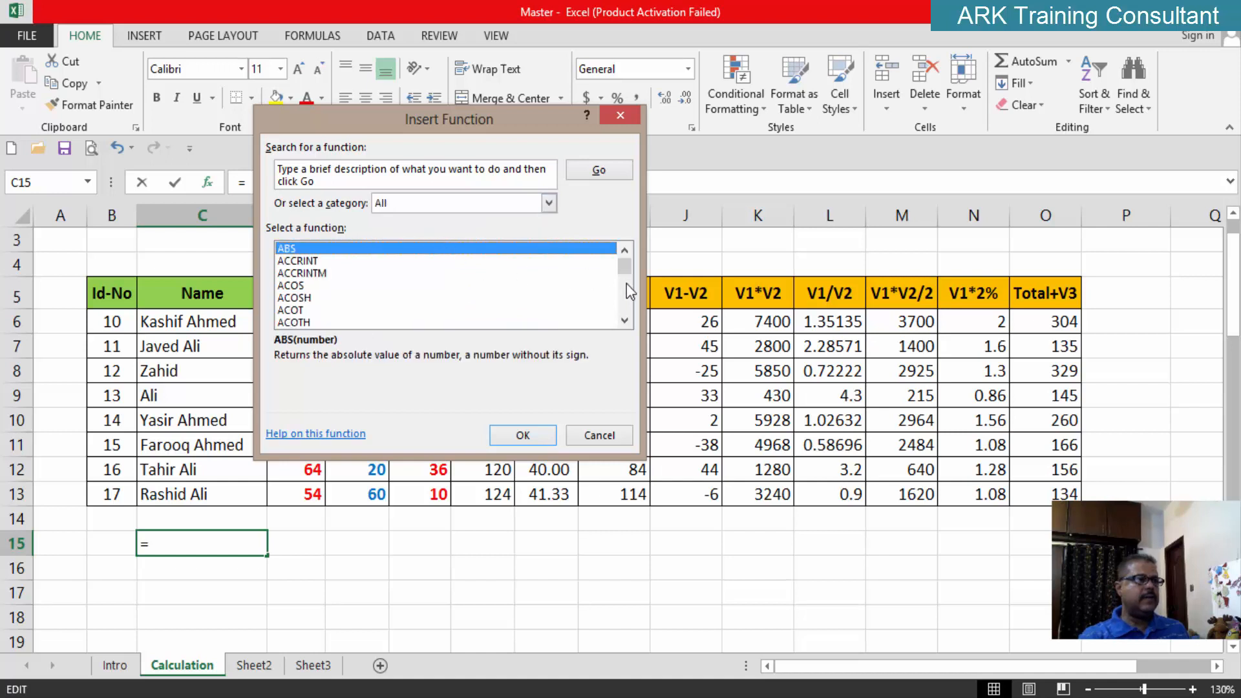
scroll(626, 324, down, 7)
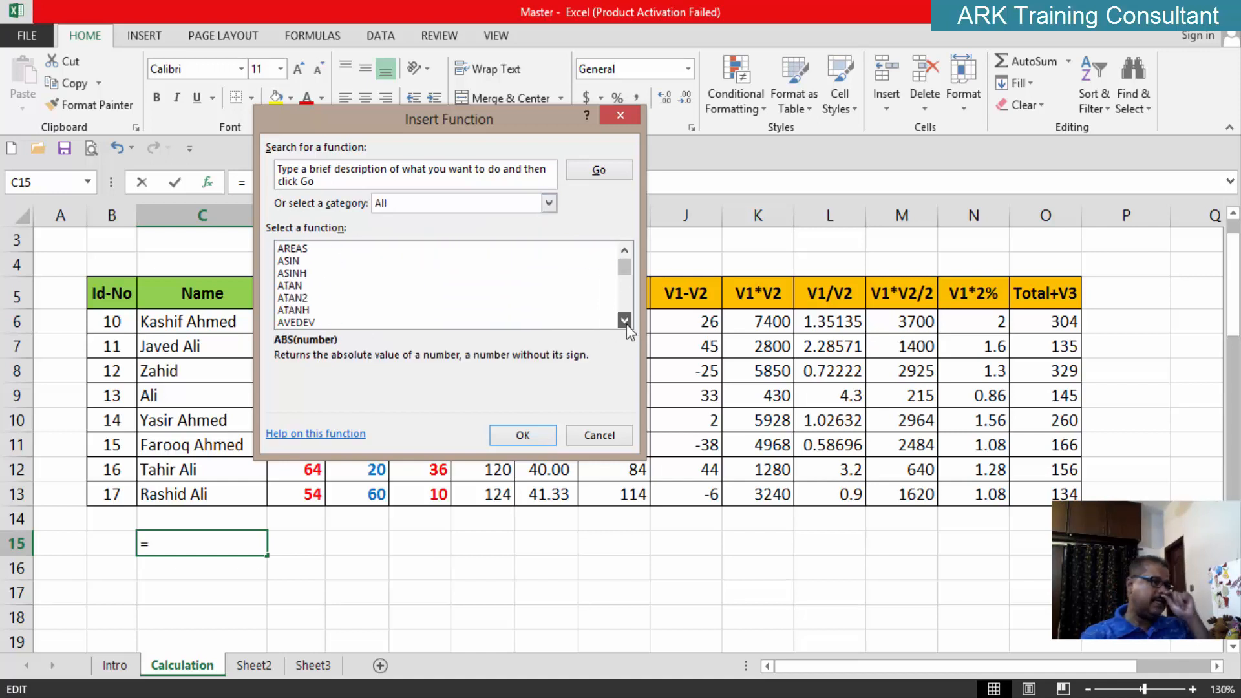
scroll(626, 324, down, 11)
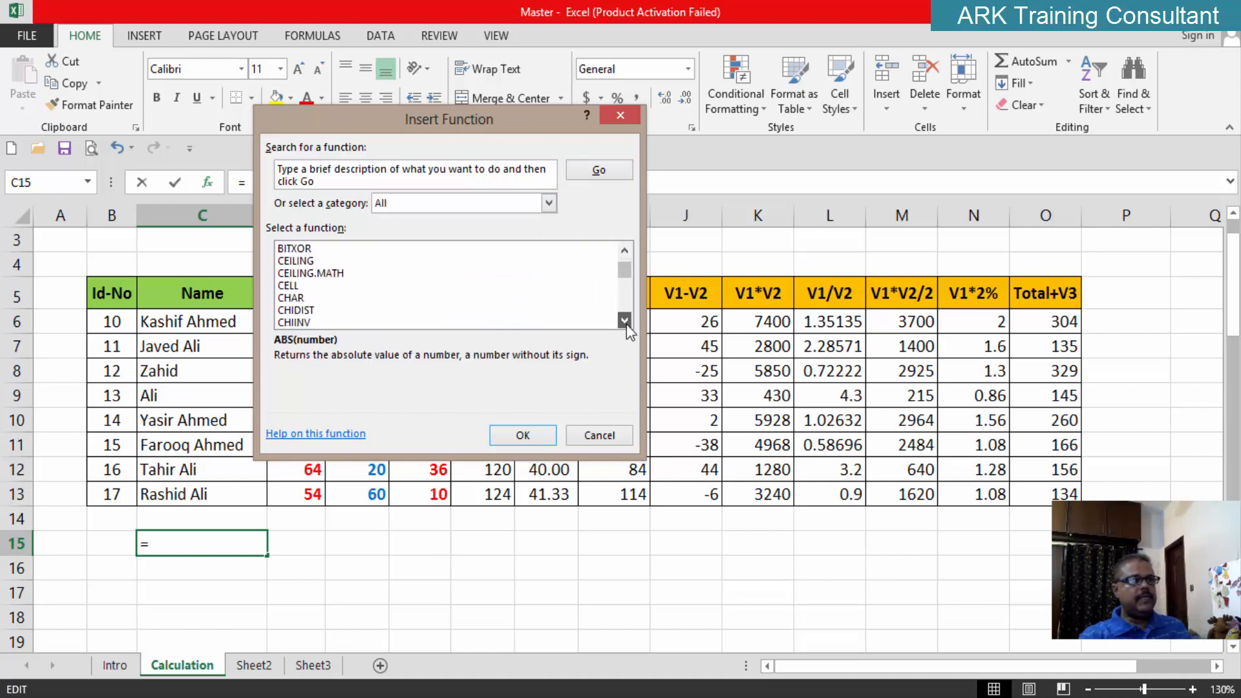
scroll(627, 324, down, 5)
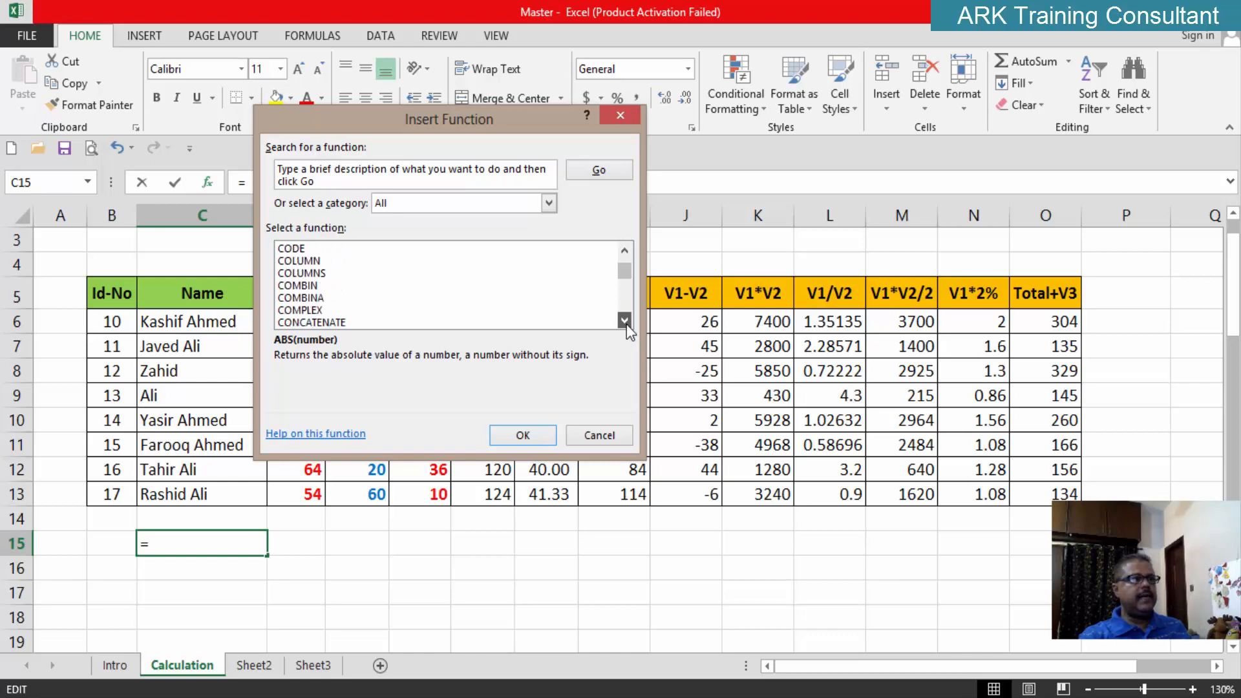
click(621, 116)
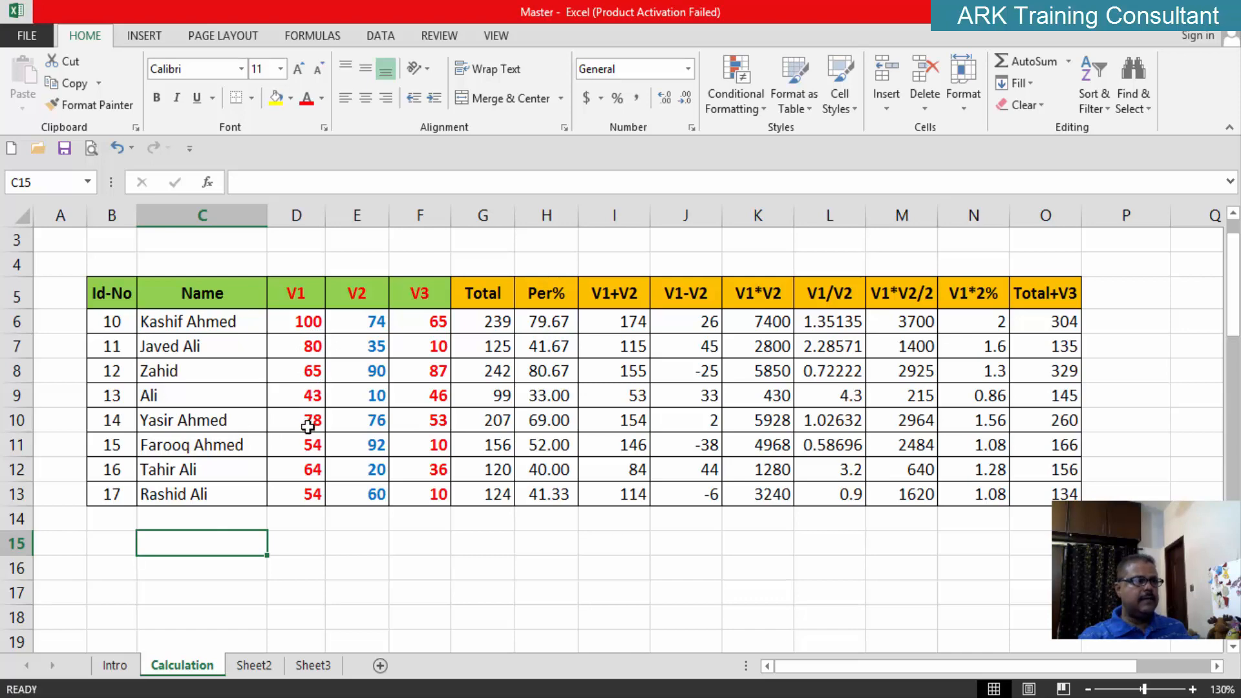
Delete sheet rows 17 to 24 below the data table, and select cell C15
scroll(304, 429, down, 2)
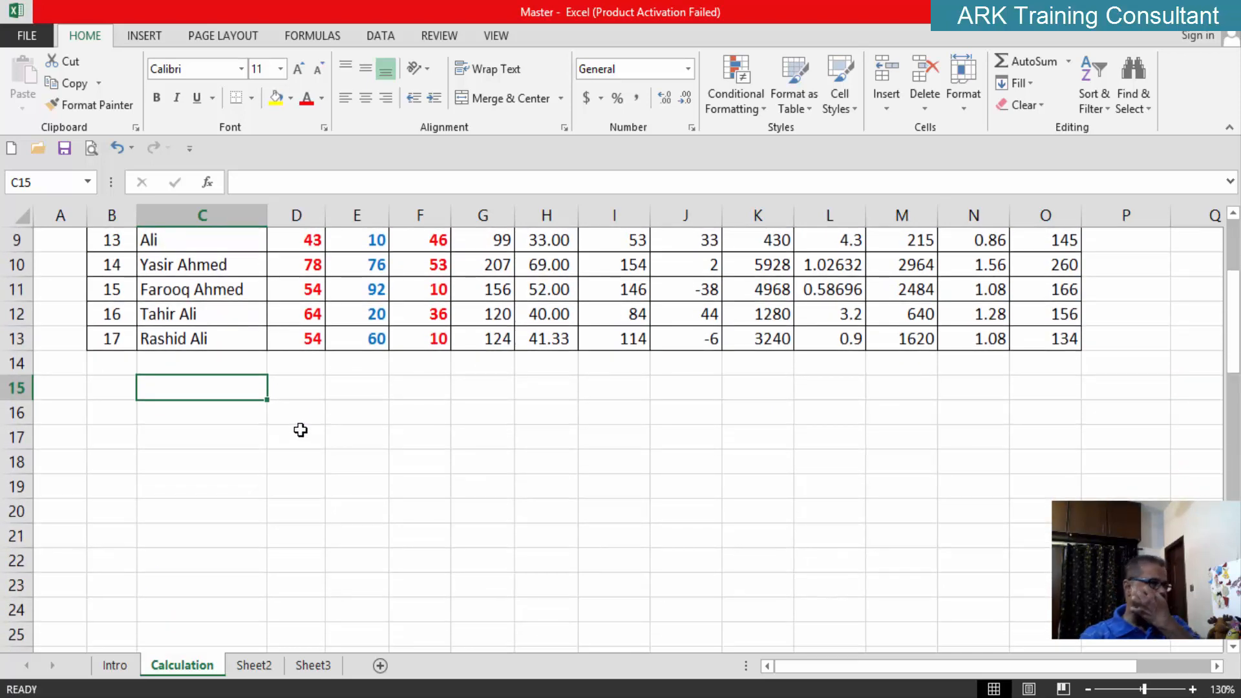
drag(208, 433, 204, 613)
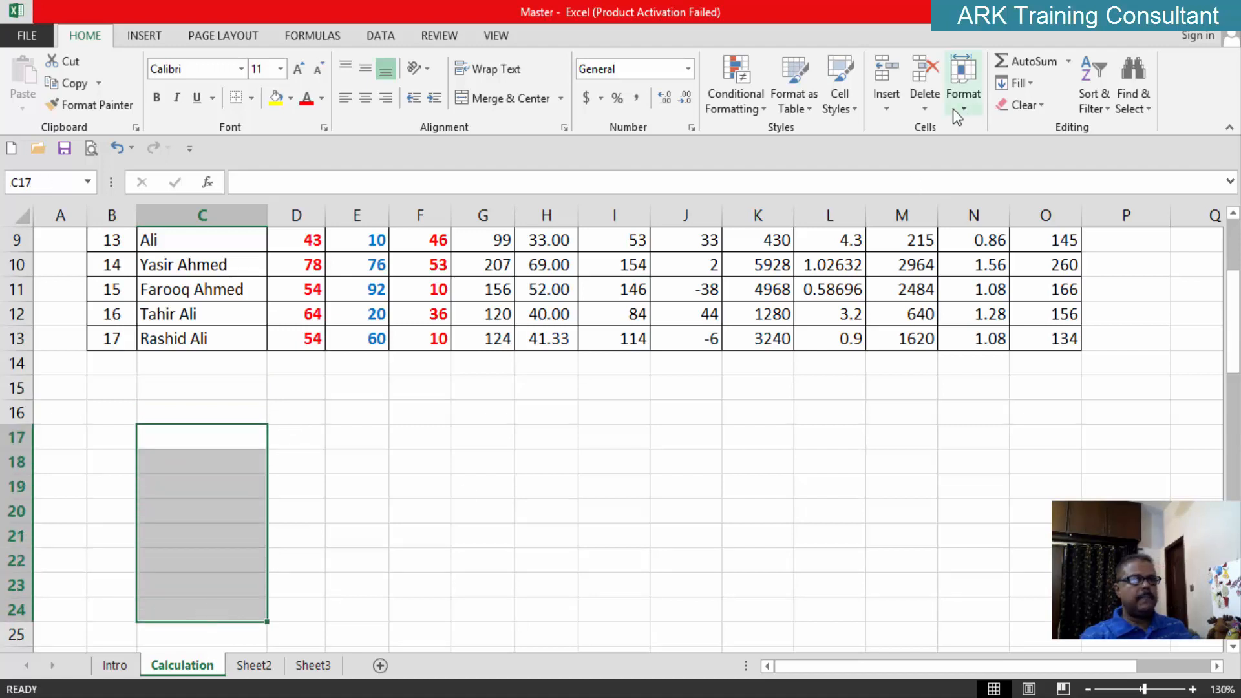
click(929, 110)
click(943, 154)
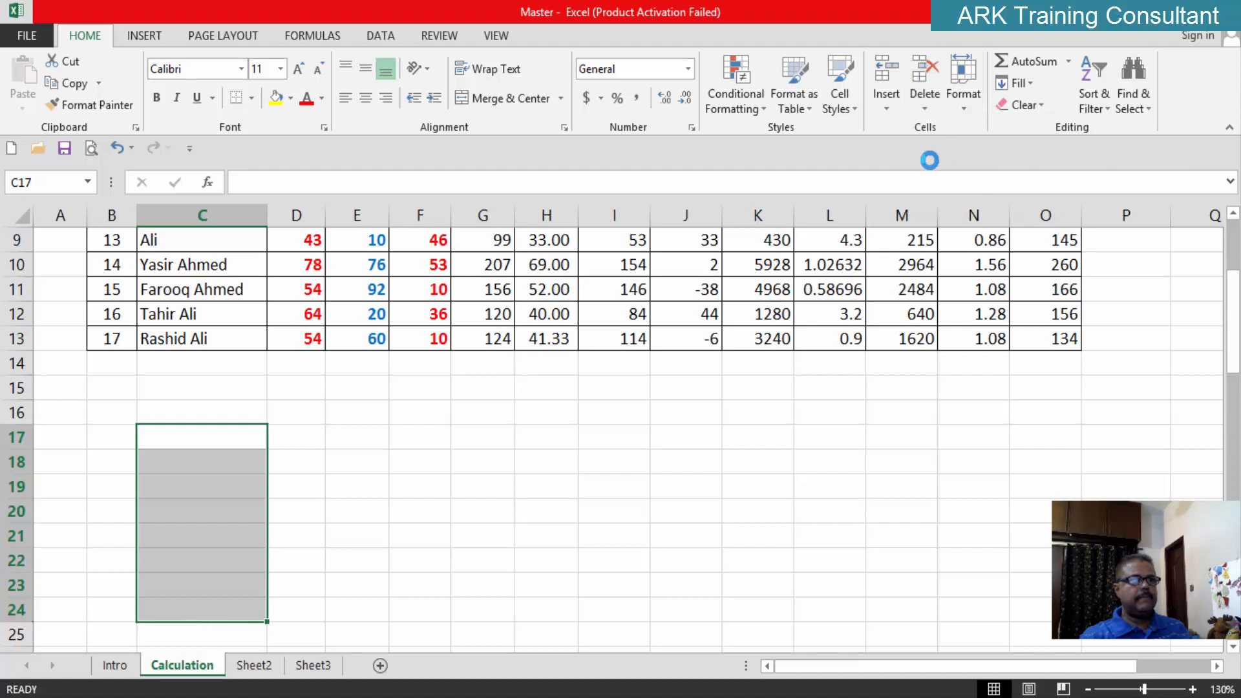
click(233, 396)
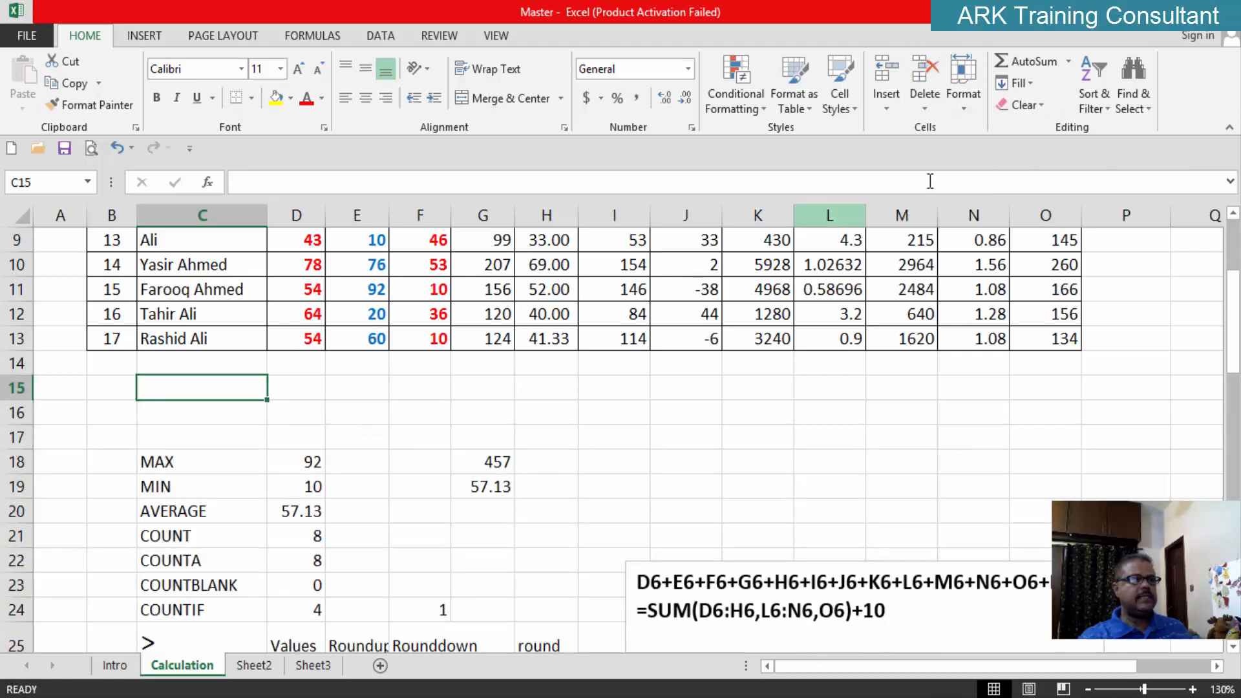
click(887, 110)
click(909, 154)
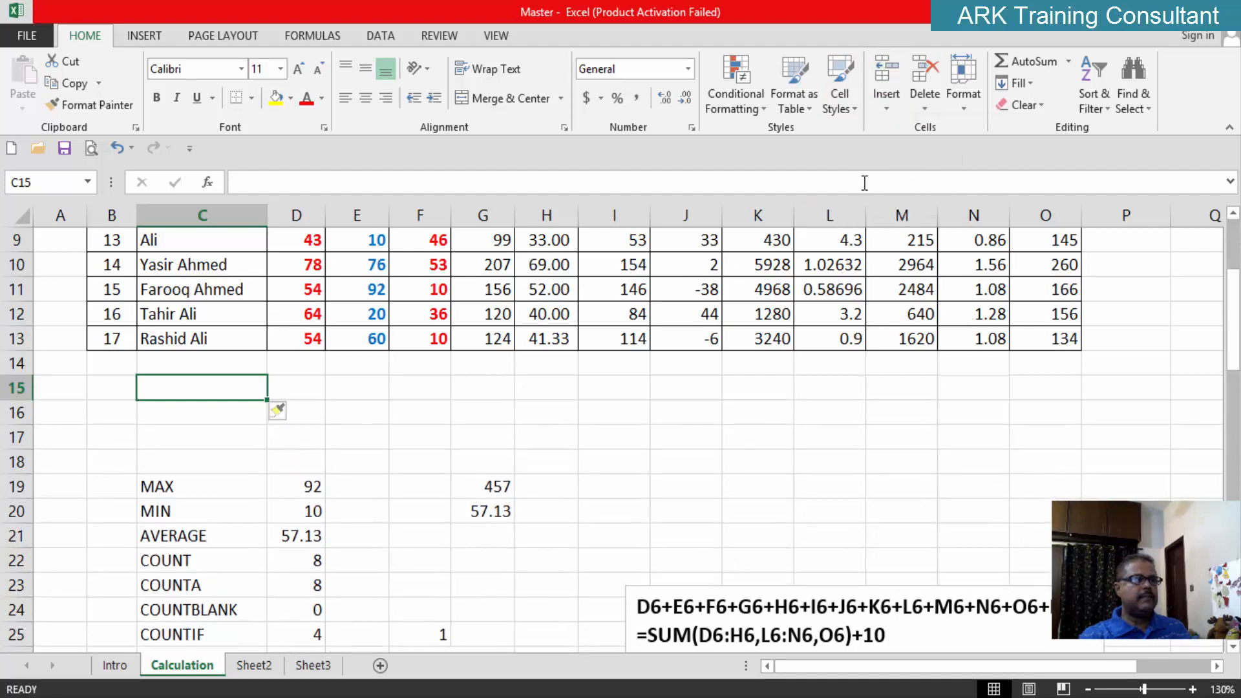
click(924, 106)
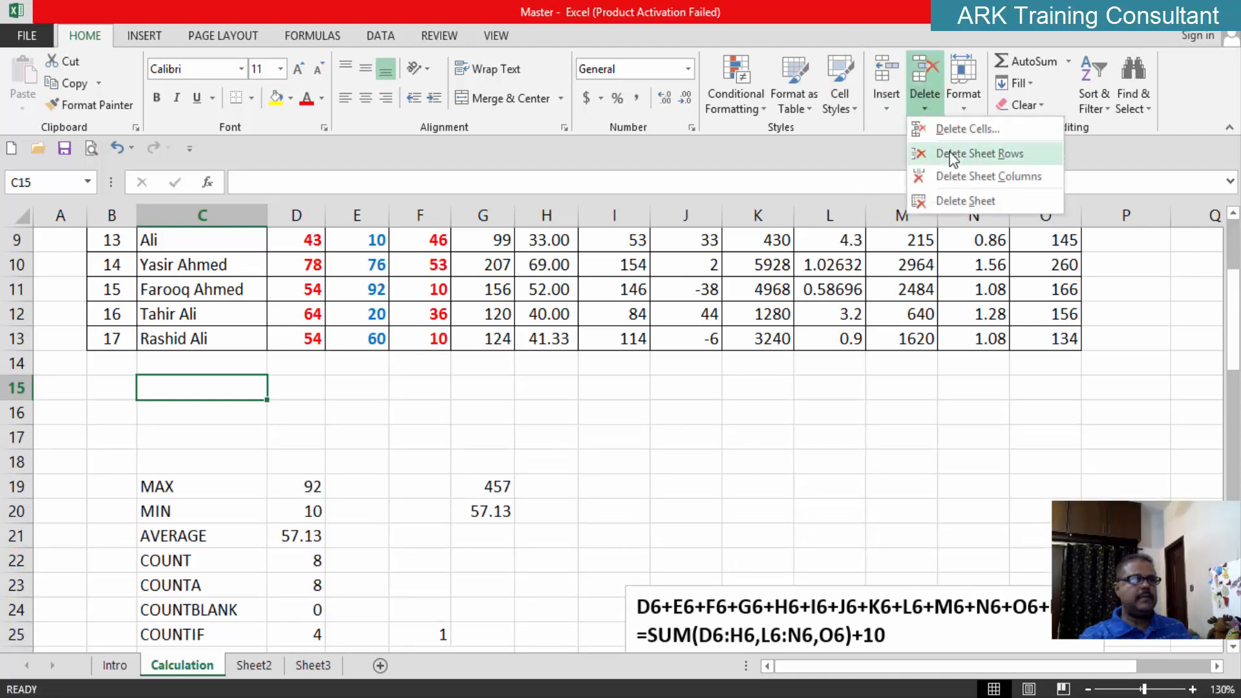
click(953, 157)
Delete the three blank sheet rows starting at row 15, directly above the MAX row
click(925, 107)
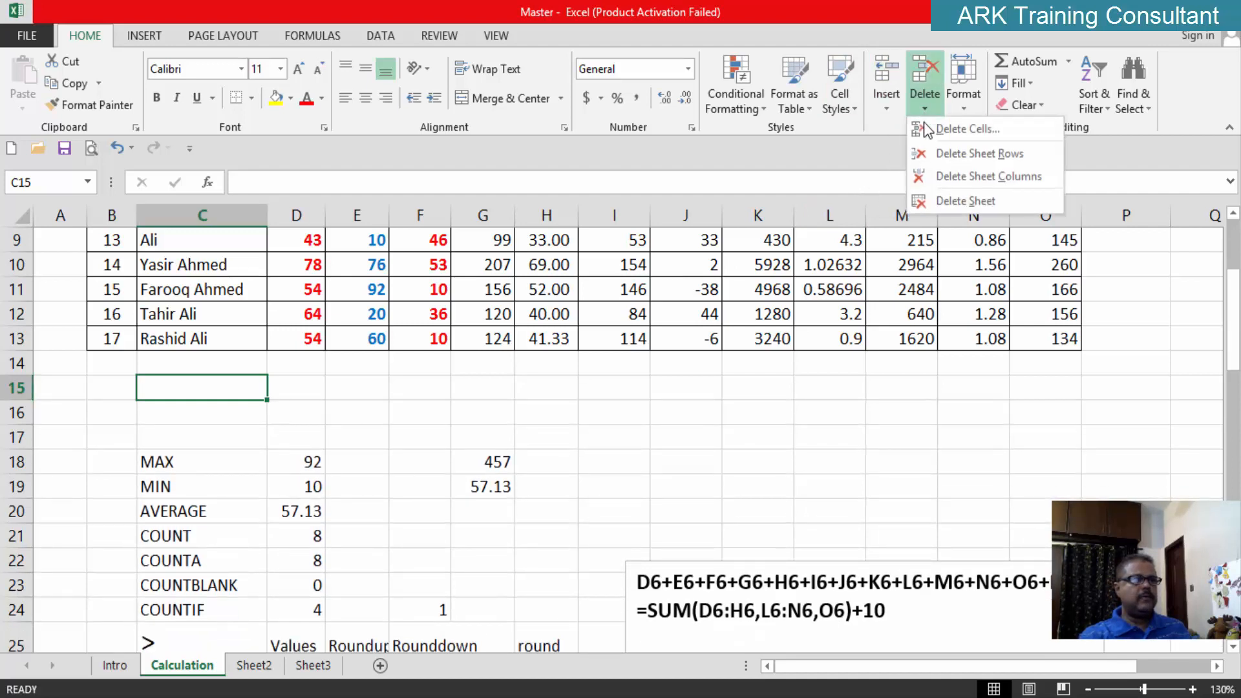
click(942, 156)
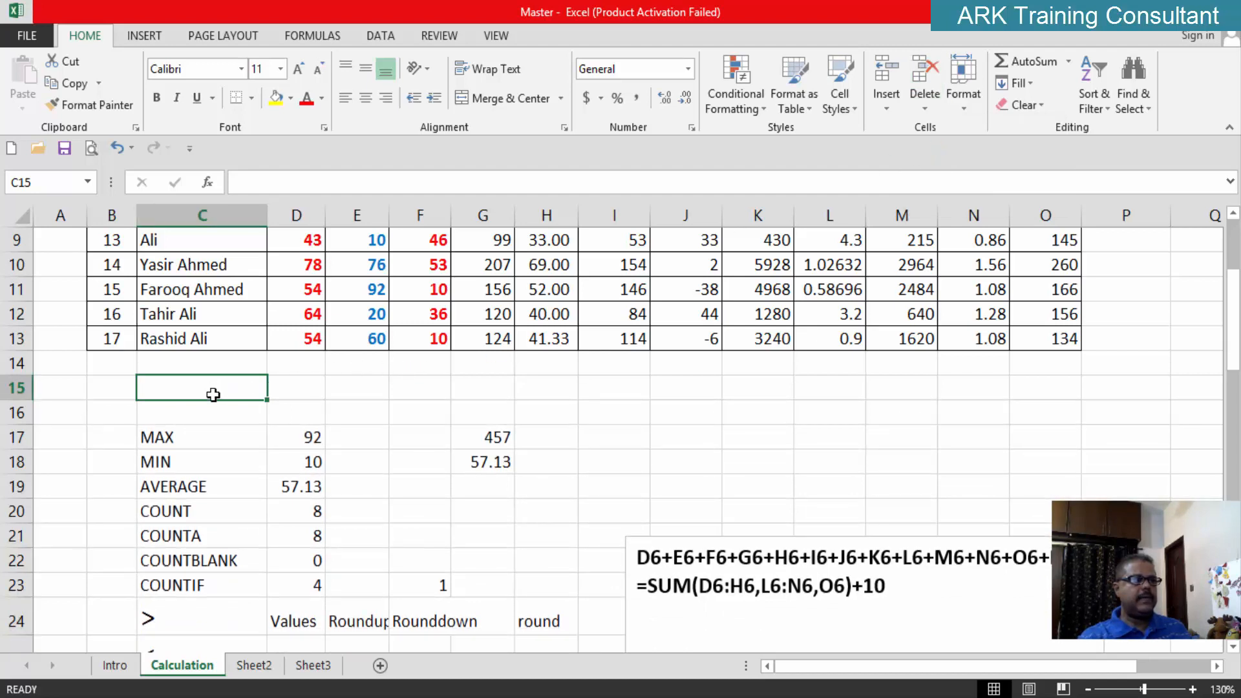
drag(211, 400, 211, 396)
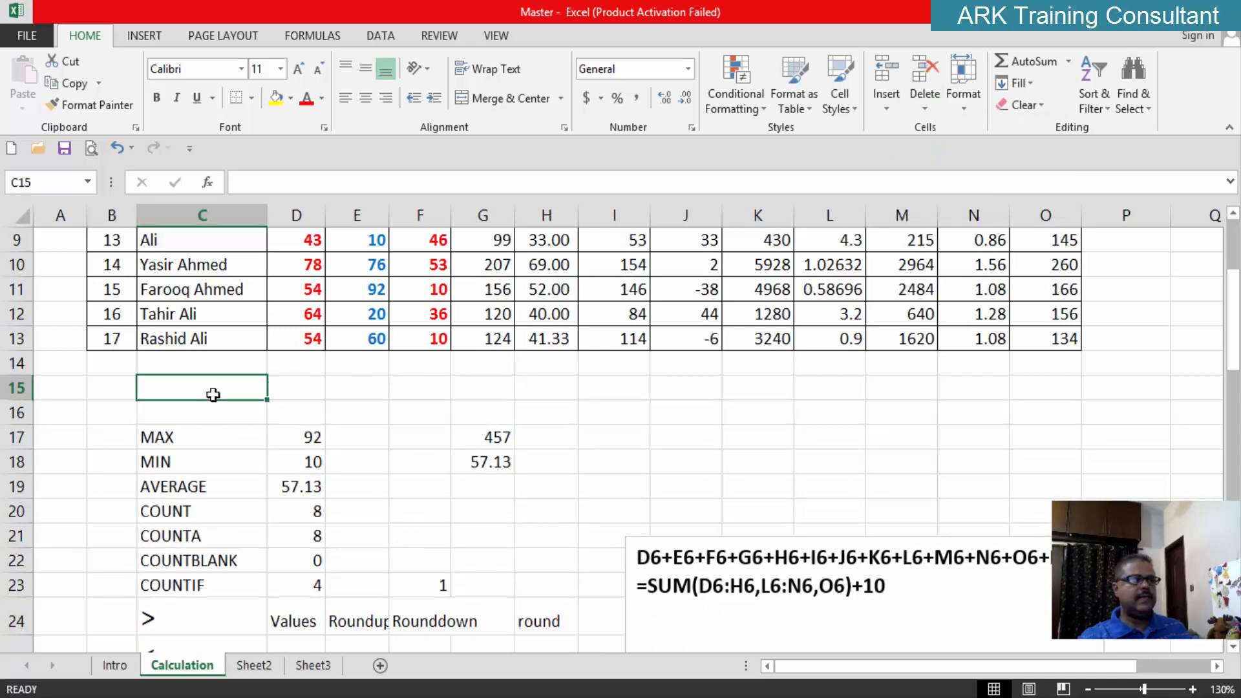
click(924, 103)
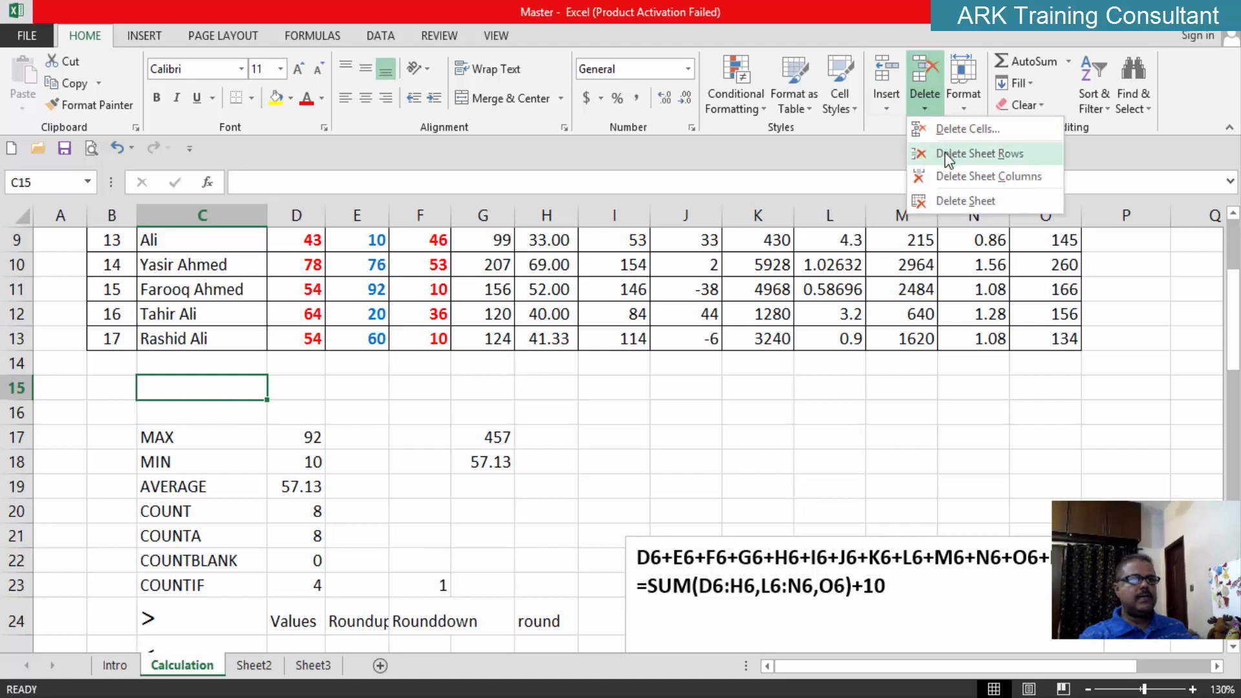
click(942, 155)
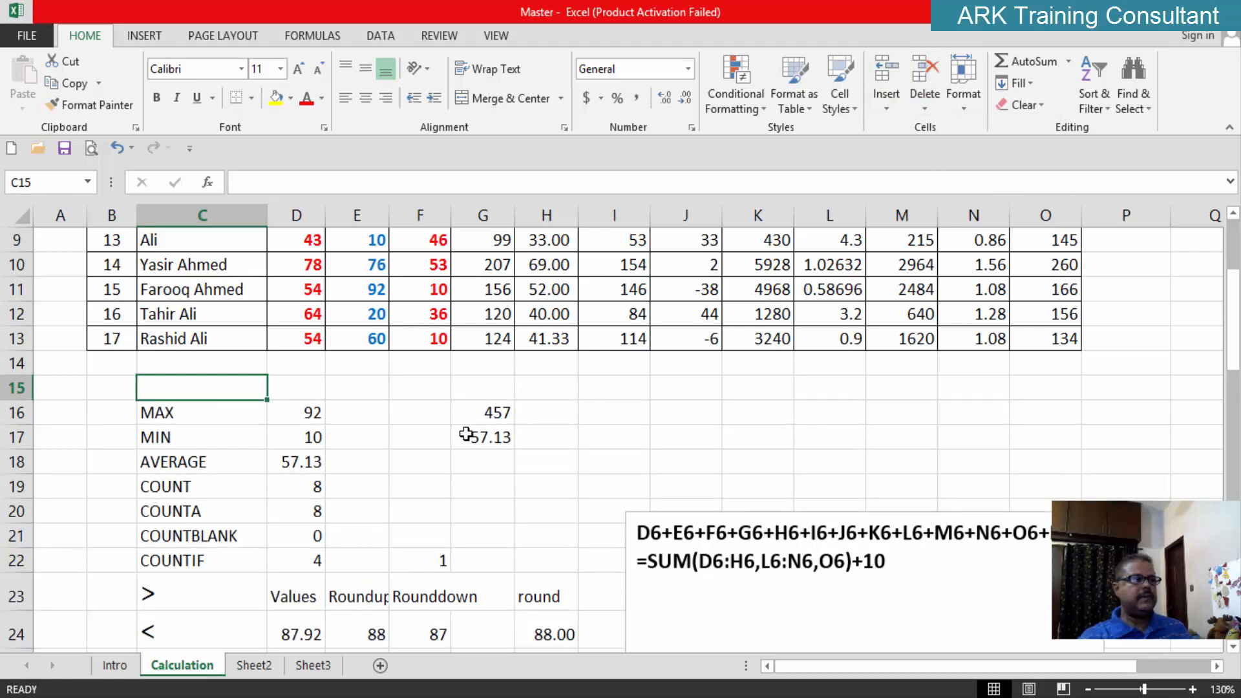
click(925, 107)
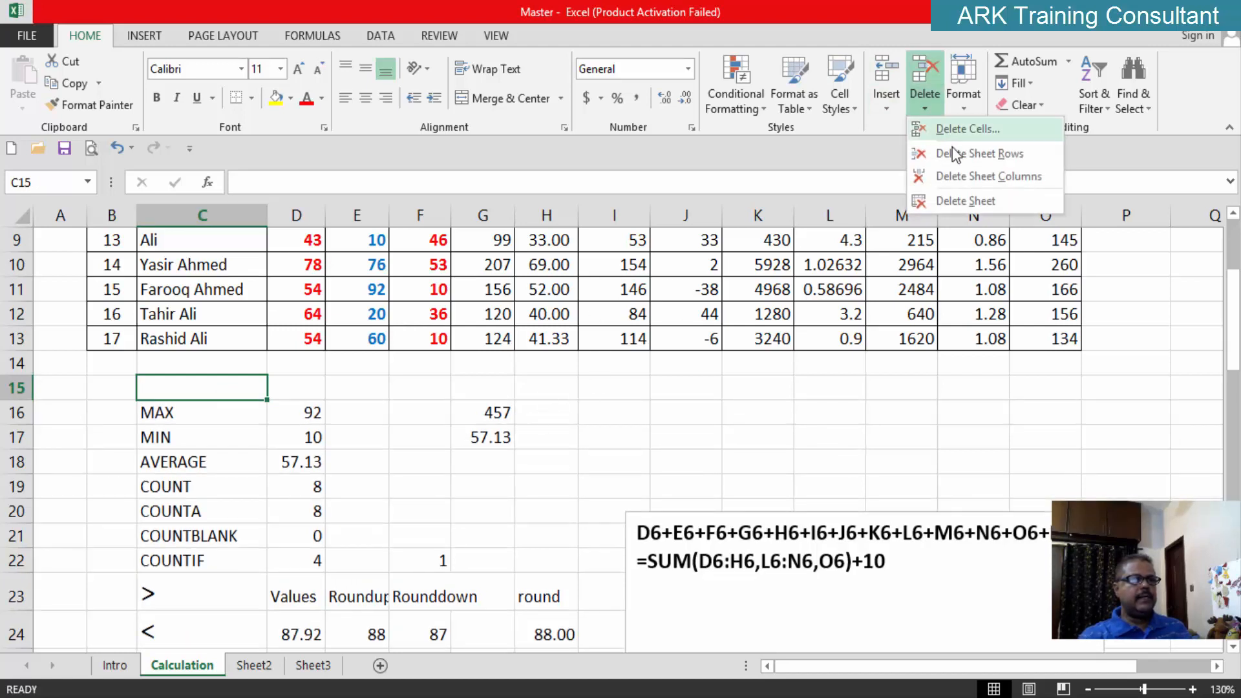
click(950, 156)
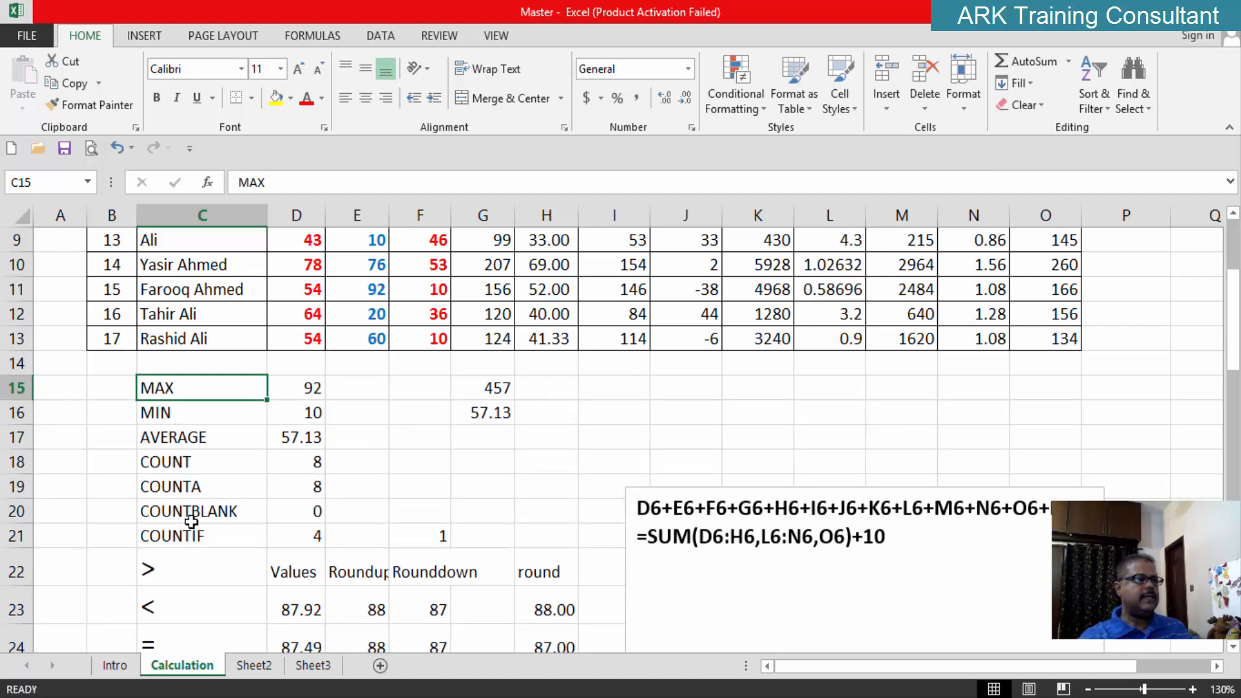
Make the function labels from MAX to COUNTIF in C15:C21 bold
drag(182, 391, 184, 536)
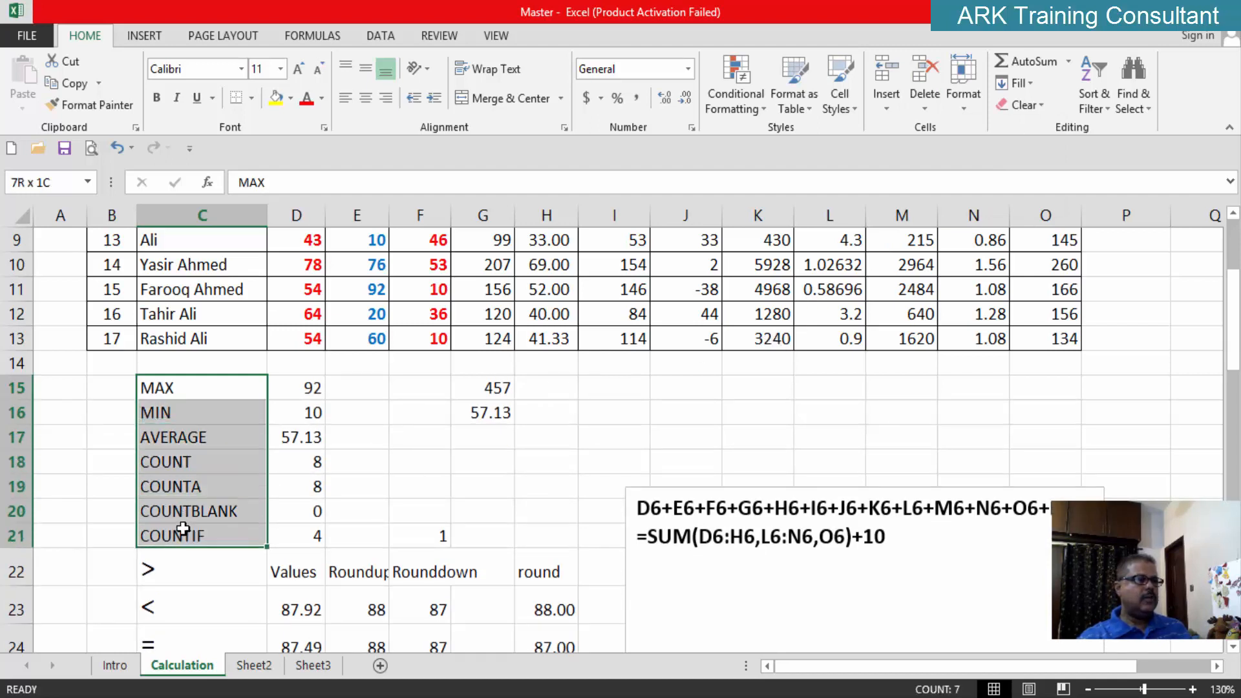
click(156, 99)
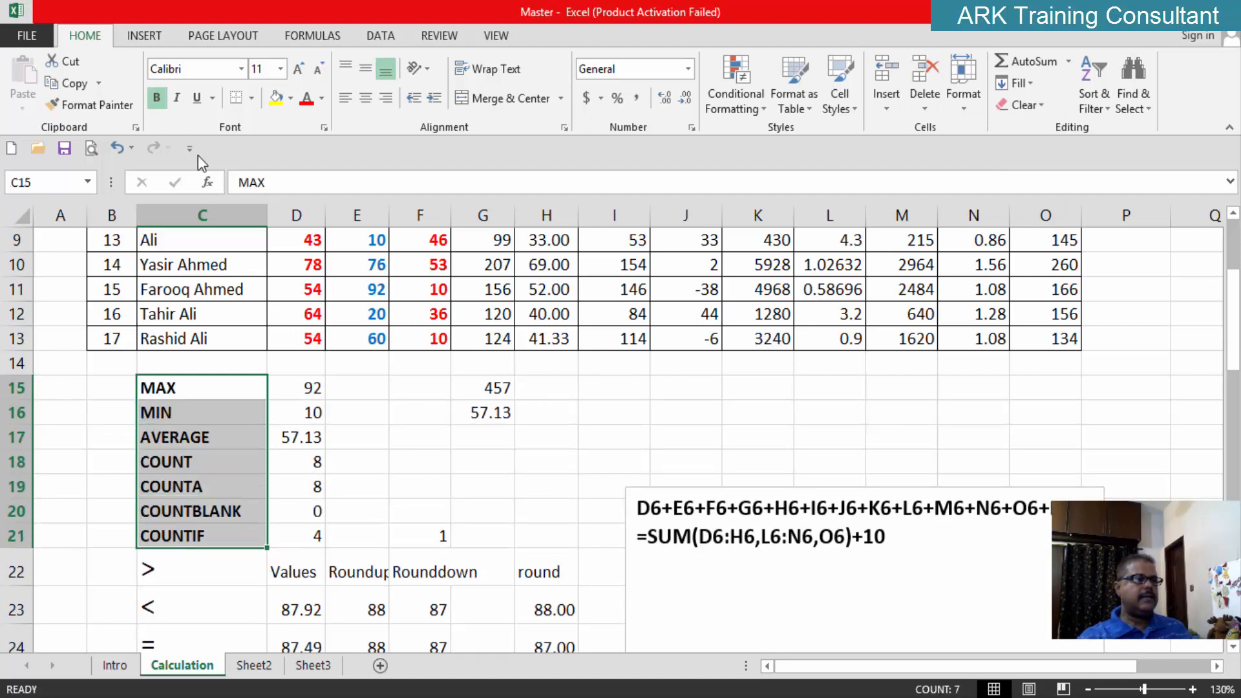
click(417, 420)
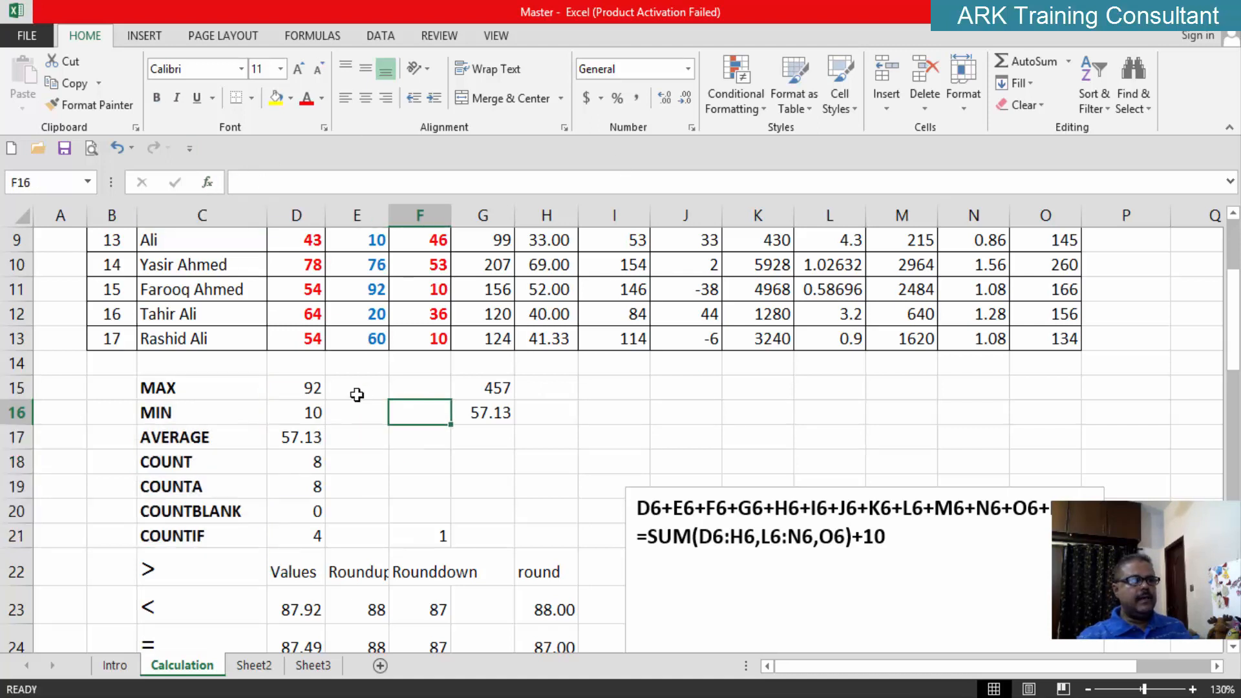
Examine the formula in D15 beside the MAX label
click(314, 389)
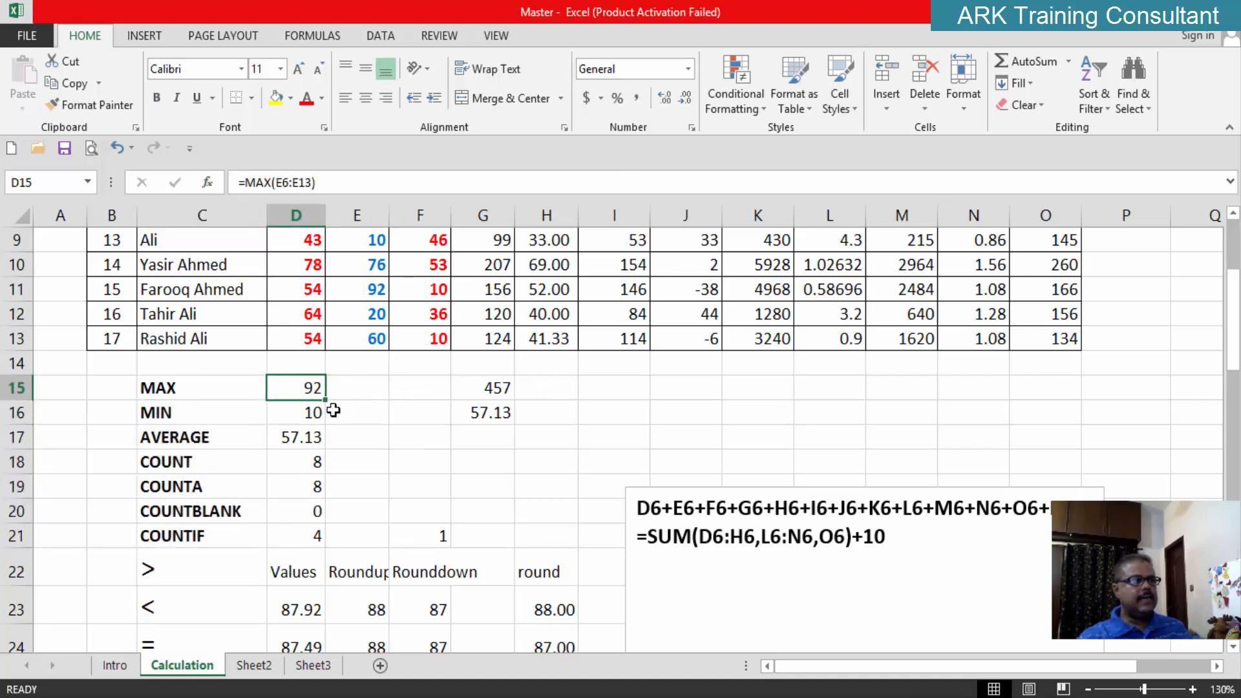
click(333, 411)
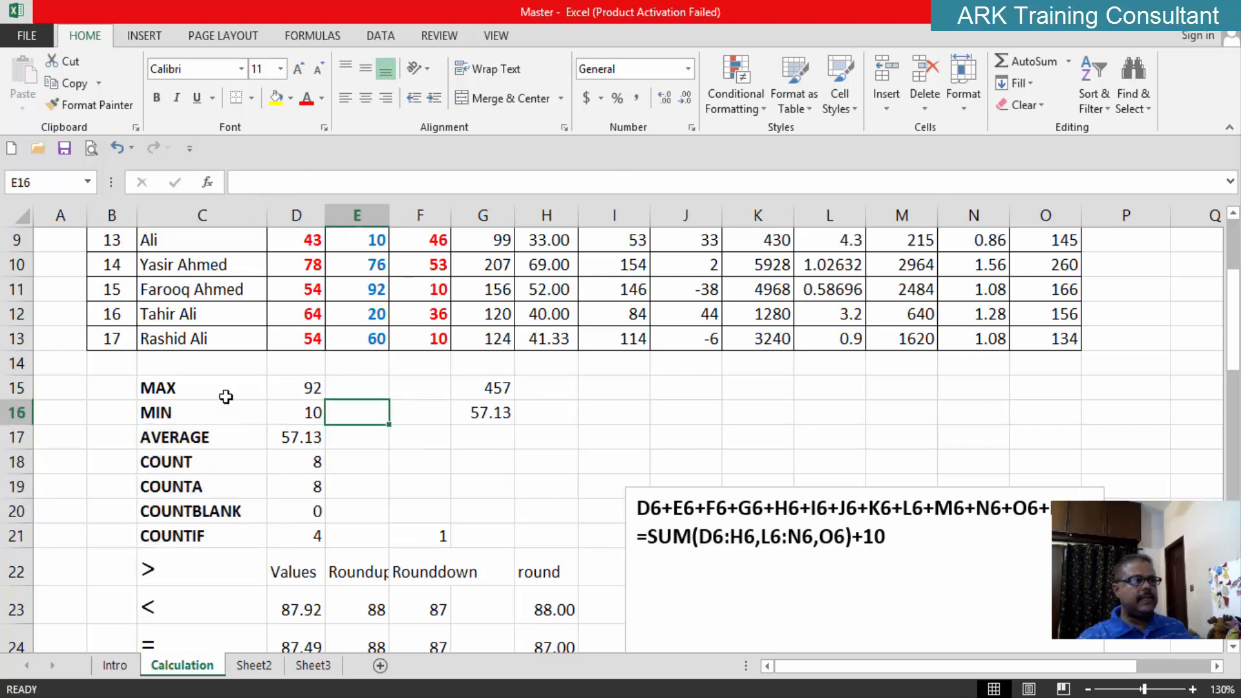
click(166, 390)
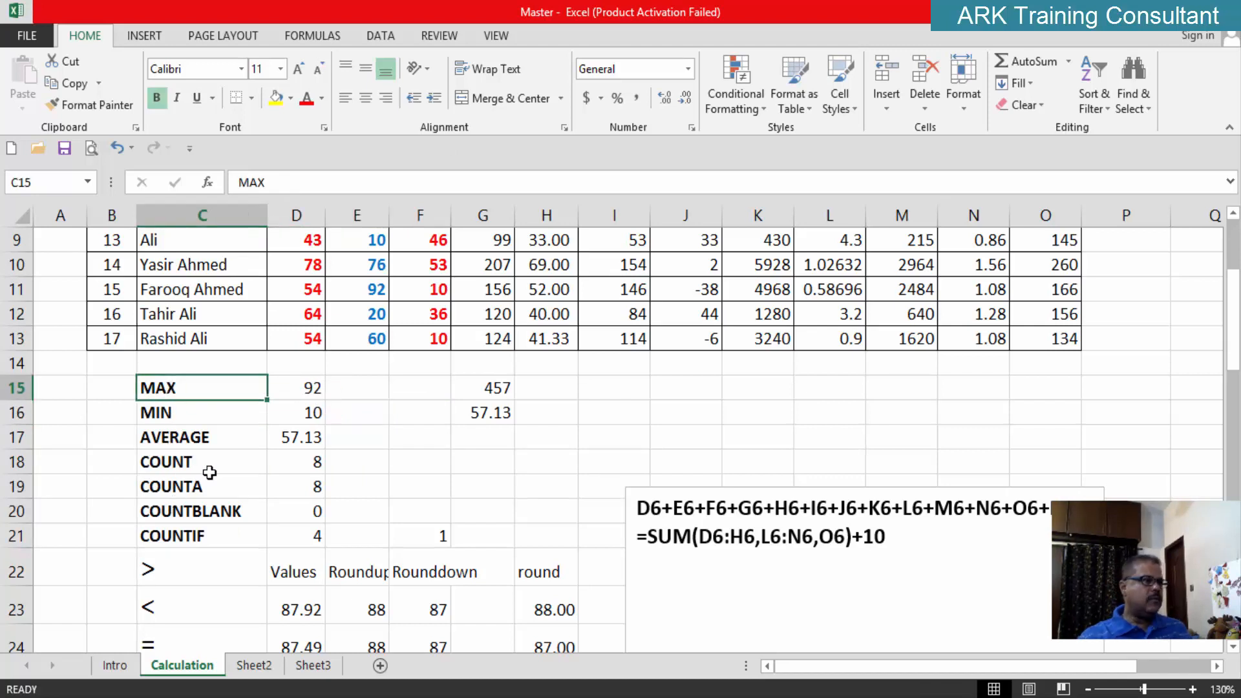
Insert two blank sheet rows at row 22, between the COUNTIF row and the comparison operators
drag(119, 575, 114, 608)
click(885, 108)
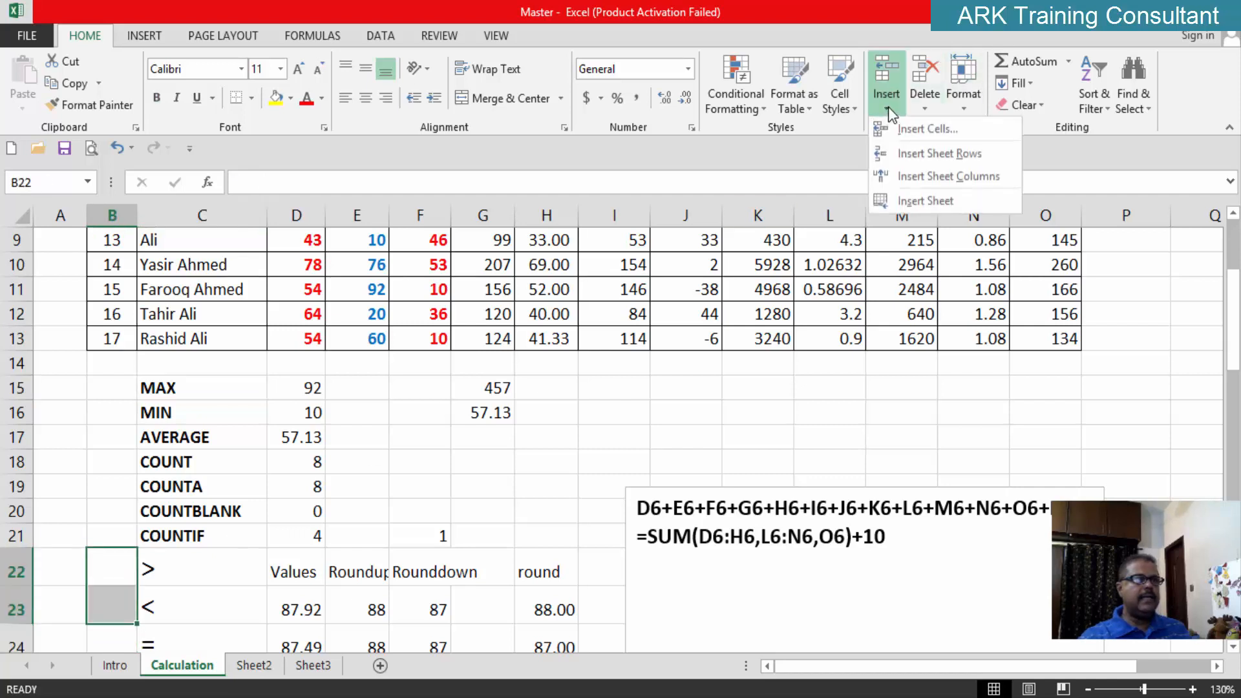
click(927, 153)
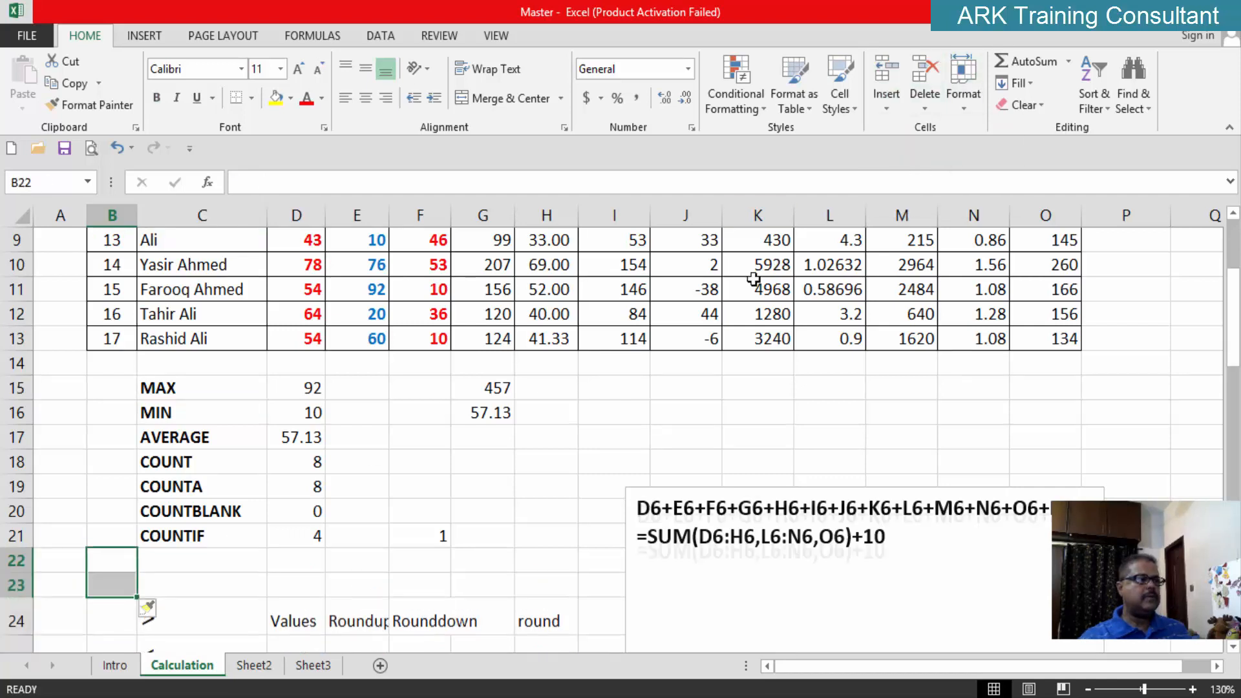
click(429, 491)
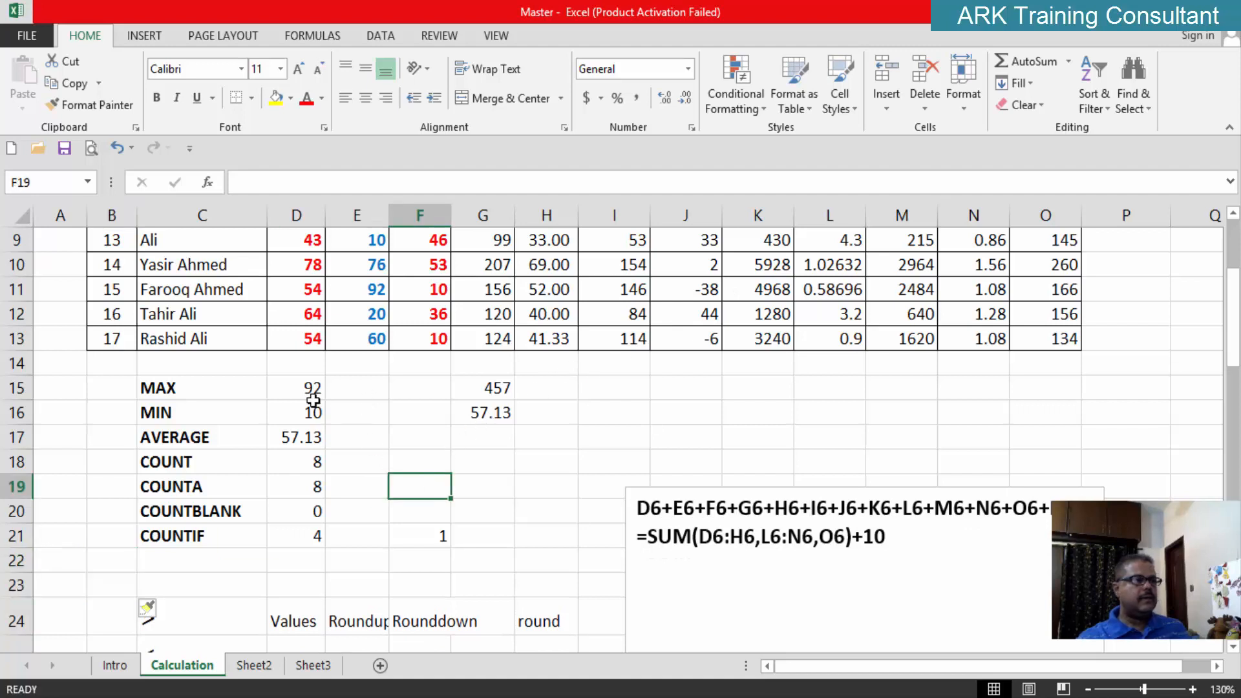
Examine the MAX formula in D15 and the cell range it refers to
click(205, 396)
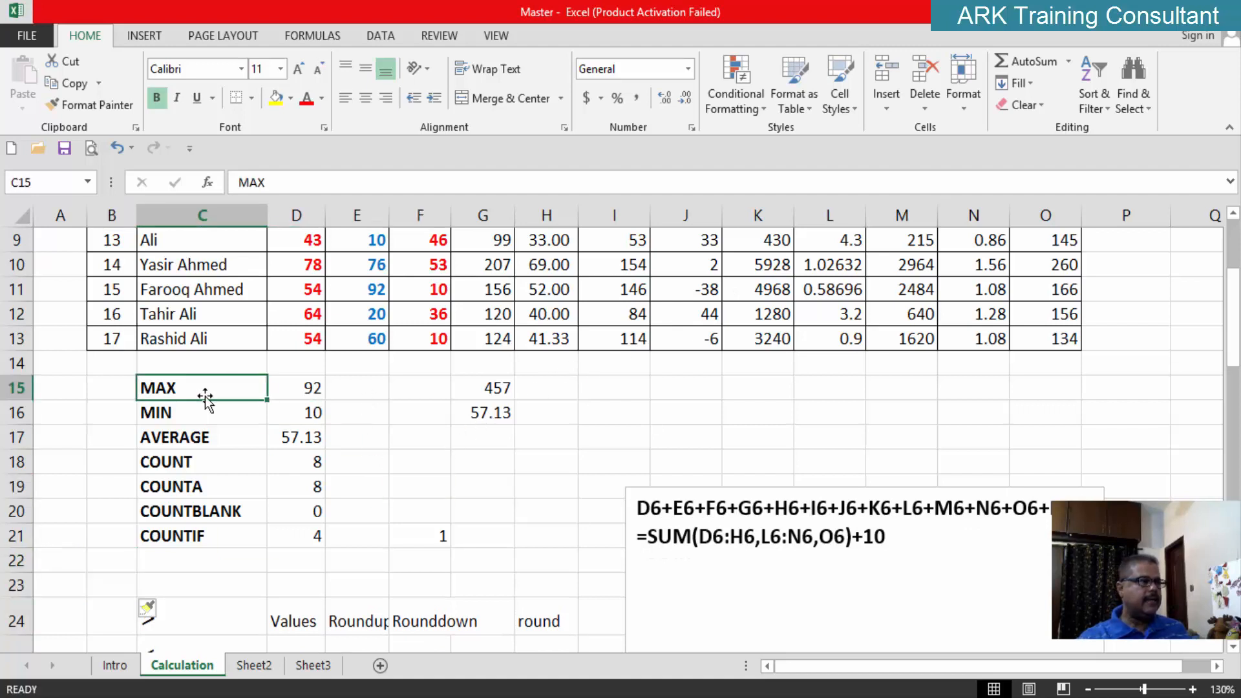
click(305, 391)
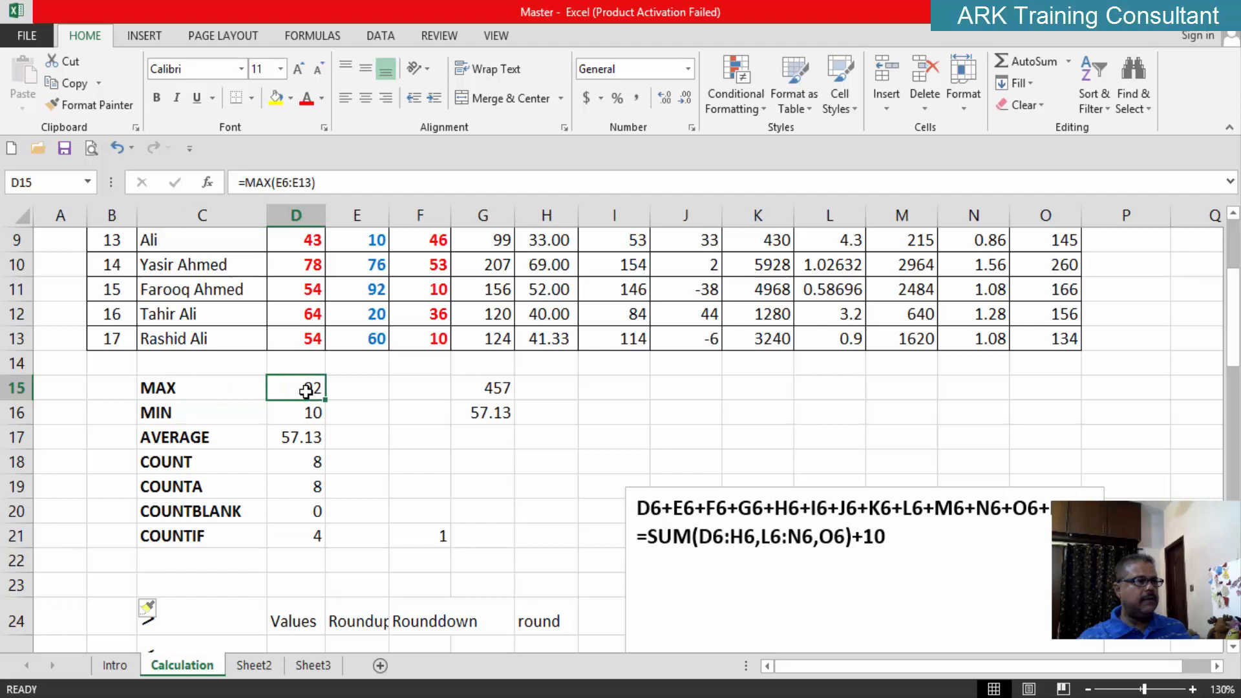
click(181, 390)
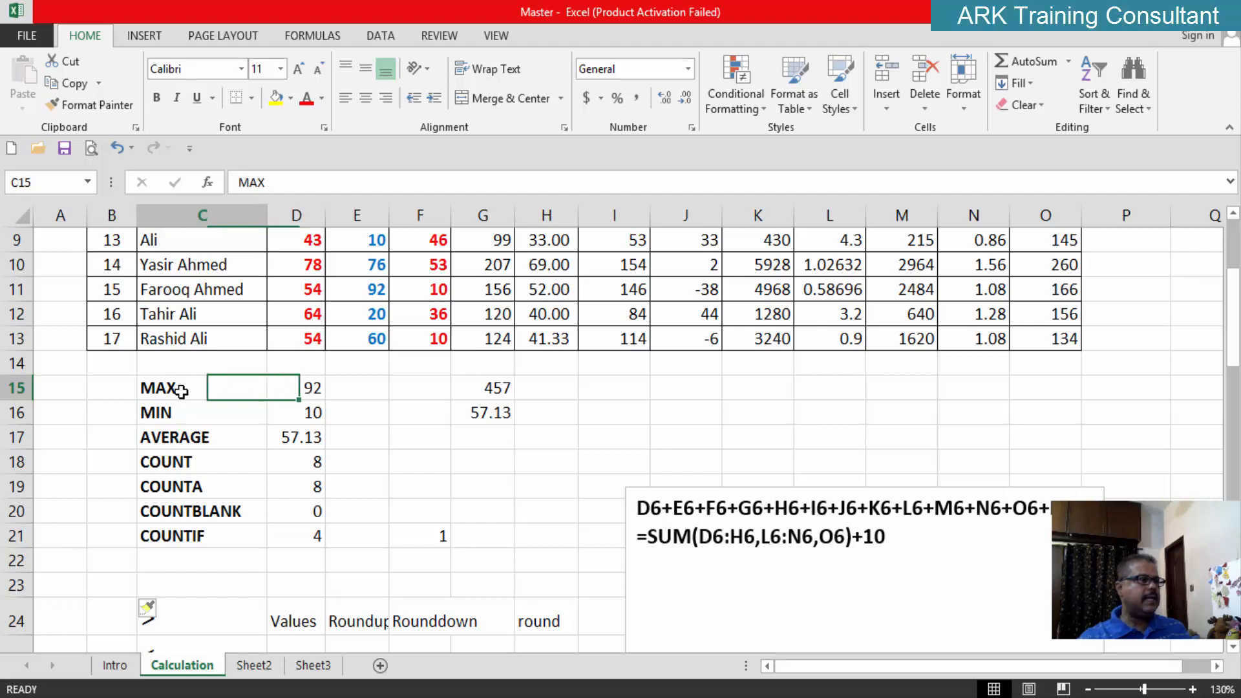
click(301, 392)
double_click(301, 392)
click(354, 481)
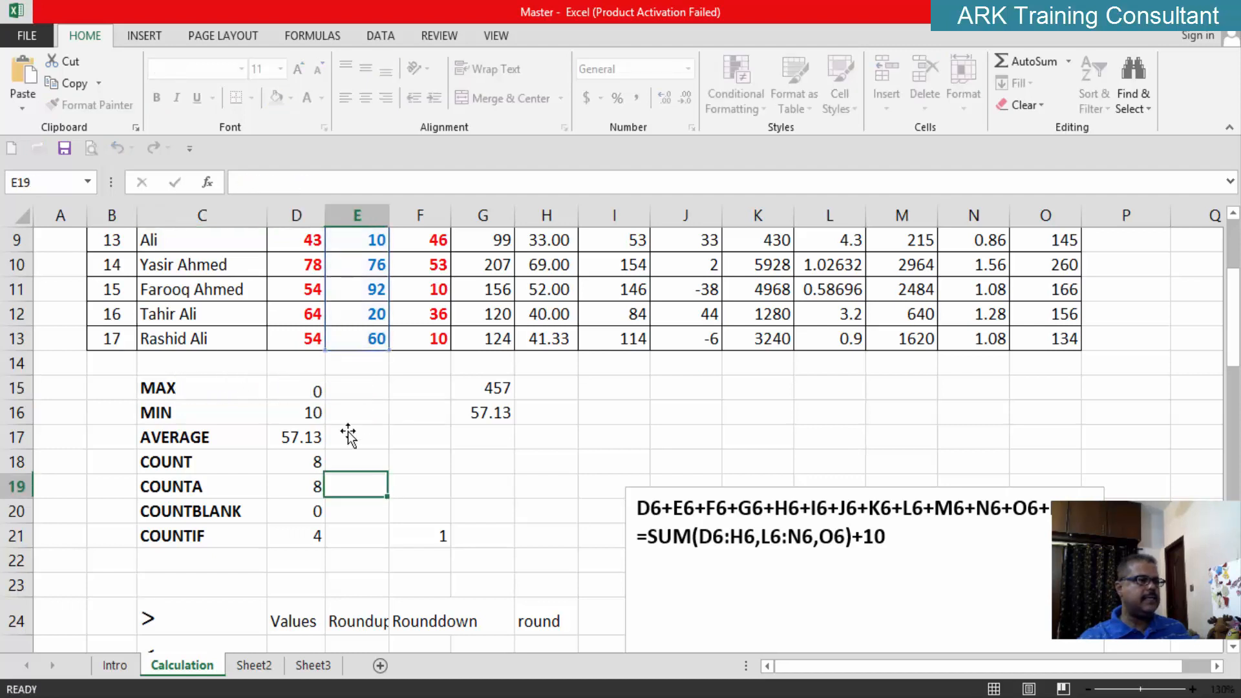
click(311, 394)
key(F2)
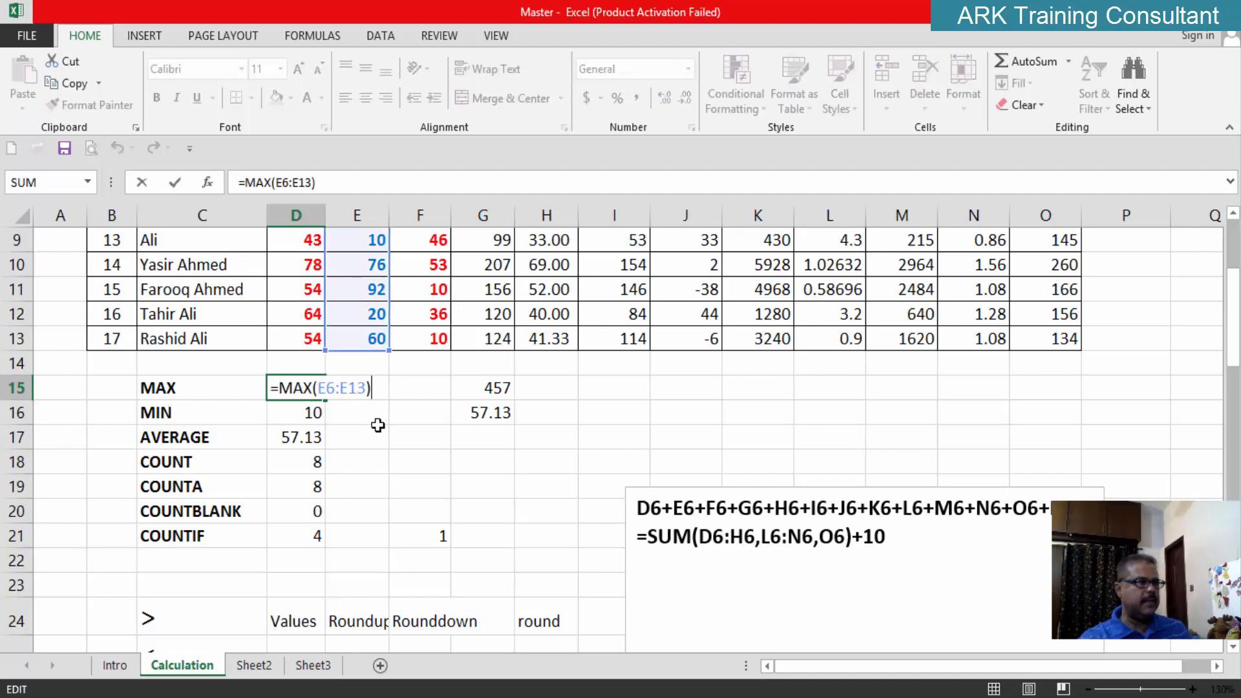
click(365, 437)
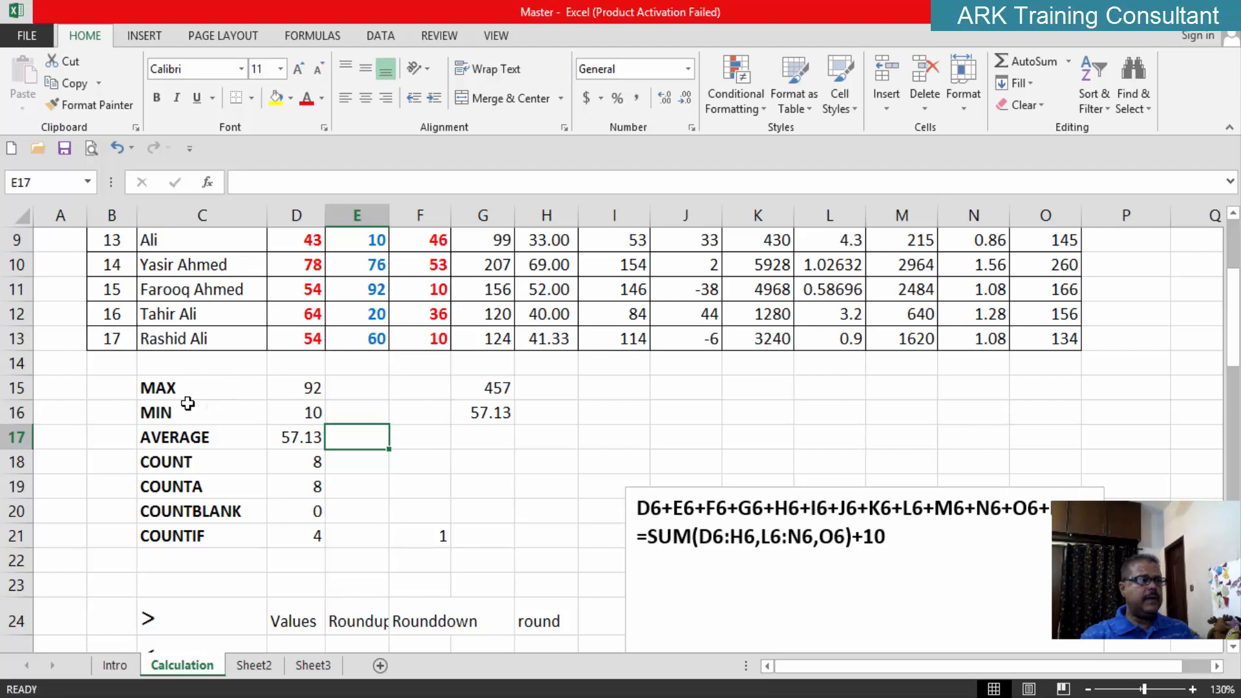
Insert one blank sheet row at row 15, directly above the MAX row
click(127, 398)
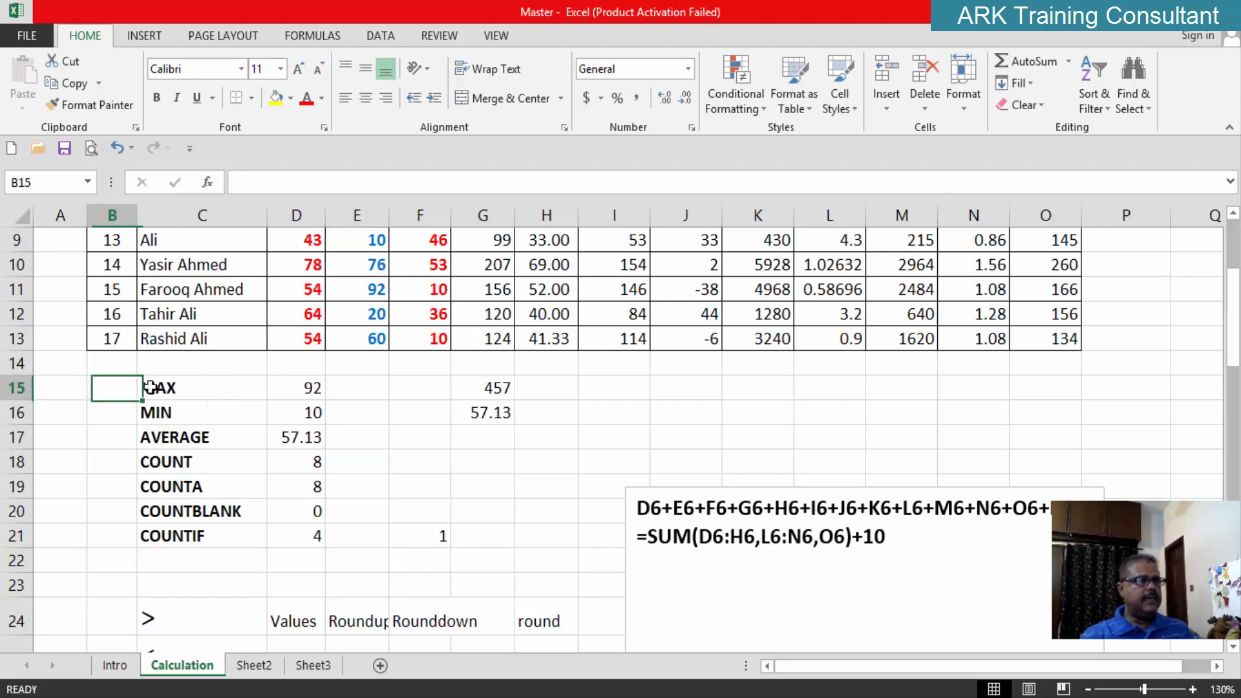
click(887, 108)
click(919, 154)
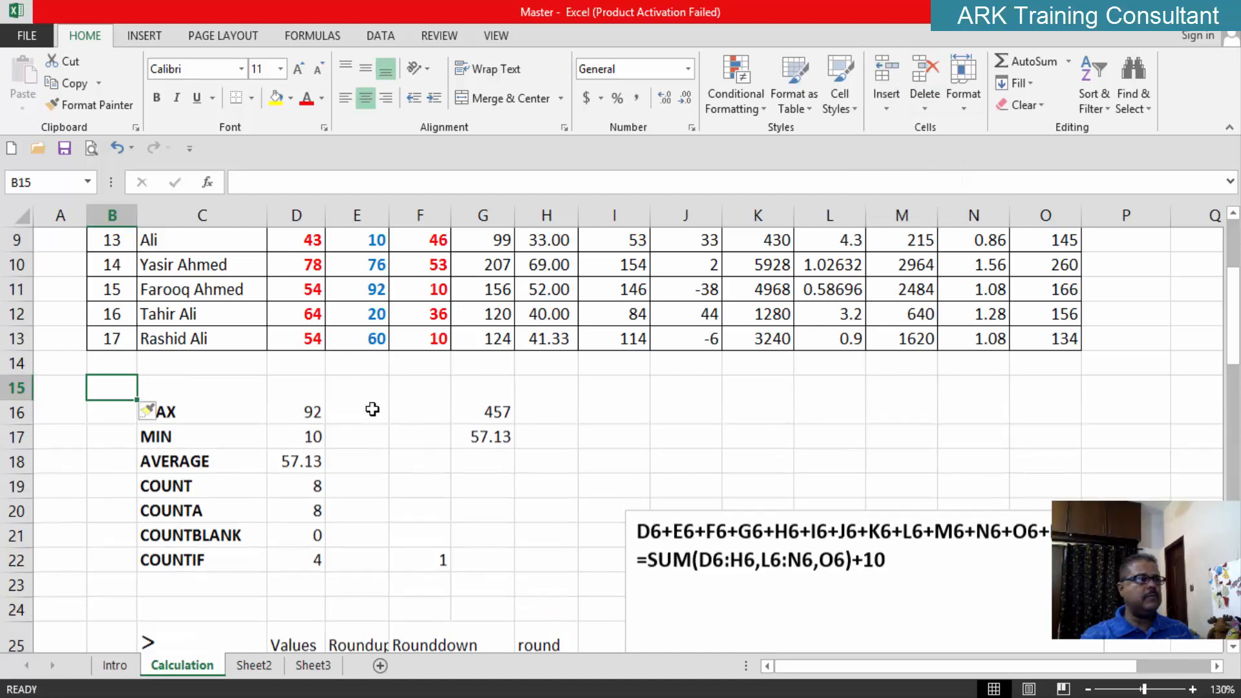
Enter the label SUM in C15 and copy the bold formatting of the MAX label to it
click(204, 394)
text(SUM)
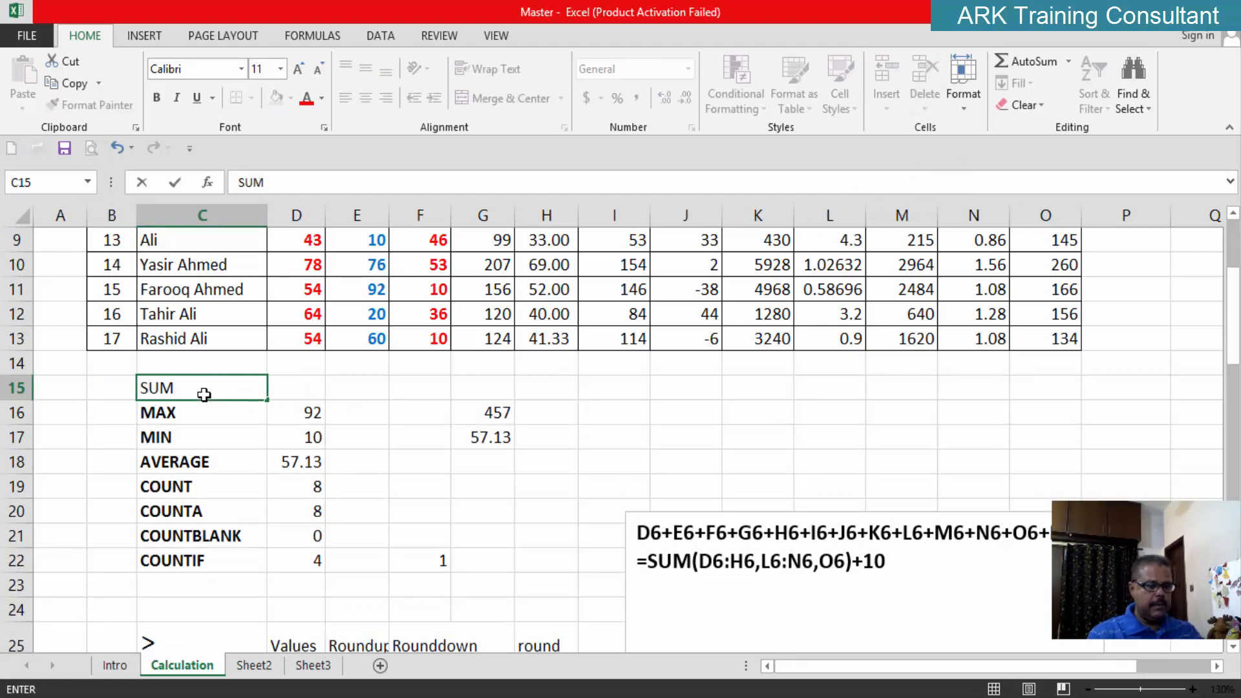
key(Return)
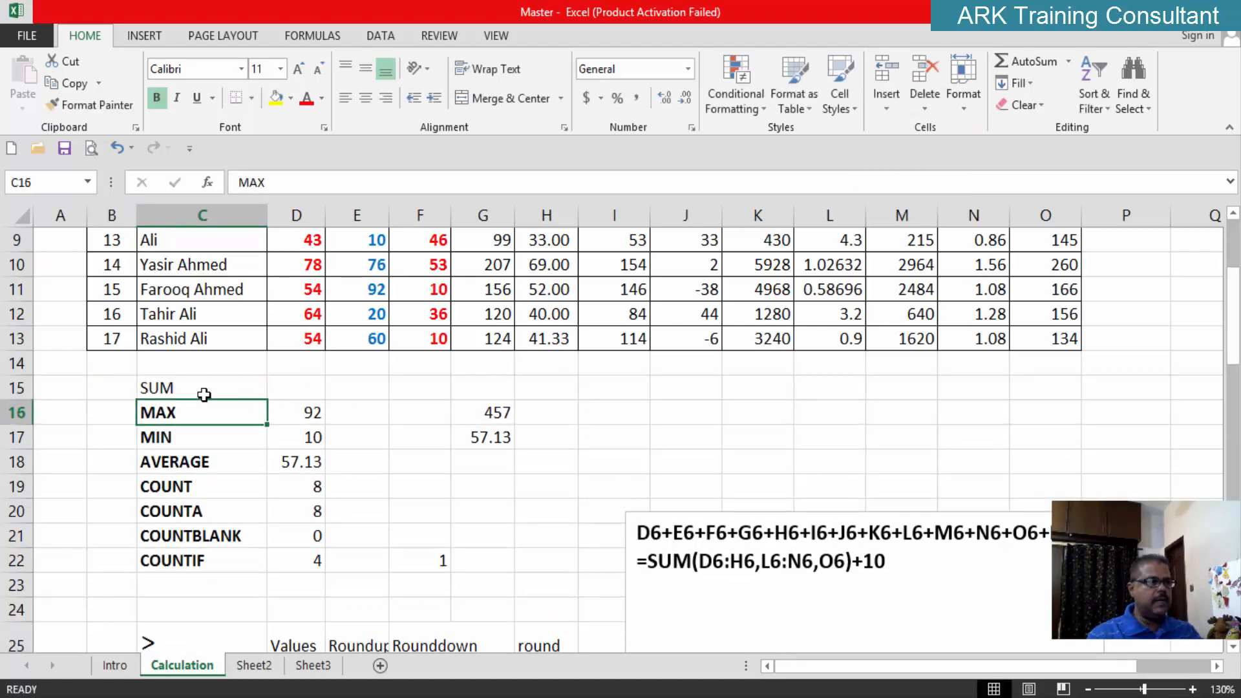
click(132, 106)
click(204, 395)
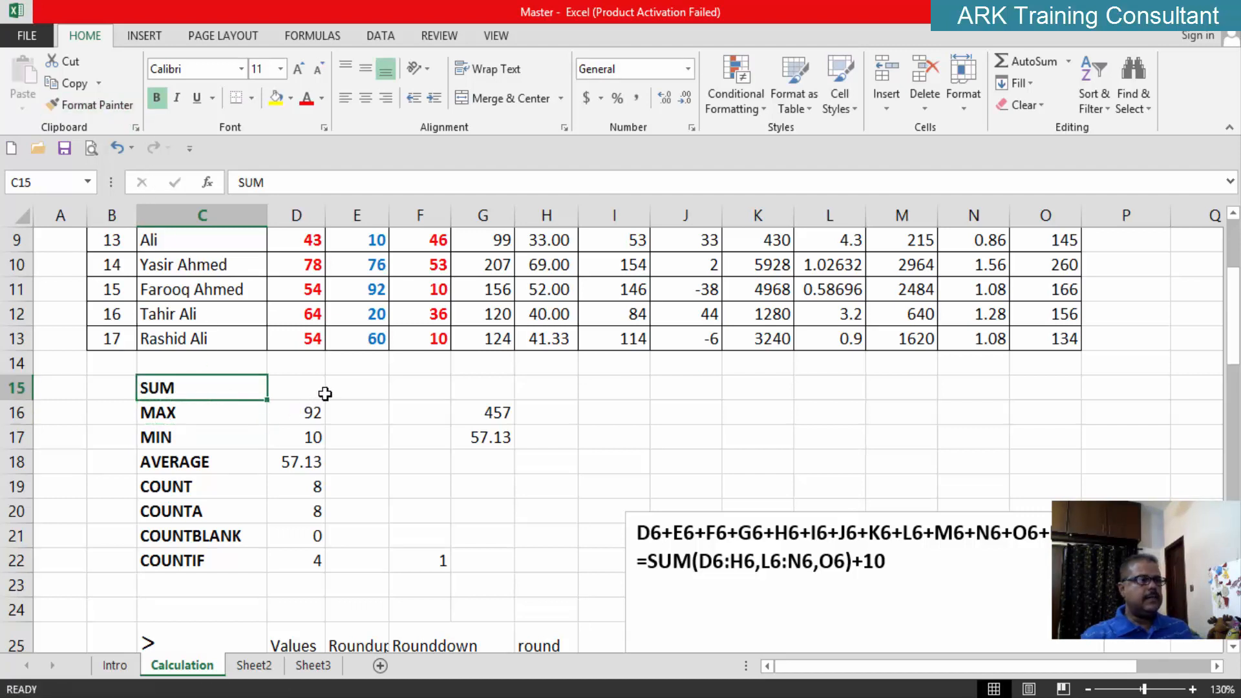
Clear the existing function results in D16:D22, from the MAX row to the COUNTIF row
click(320, 392)
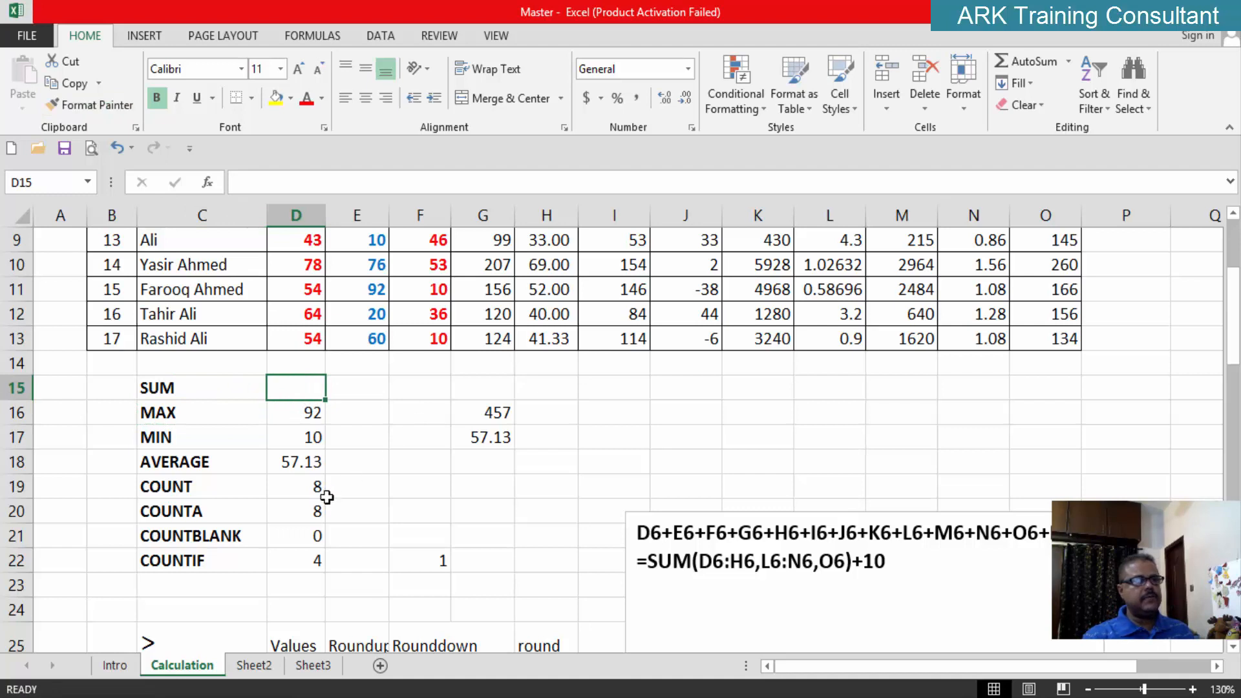
drag(306, 412, 301, 556)
key(Delete)
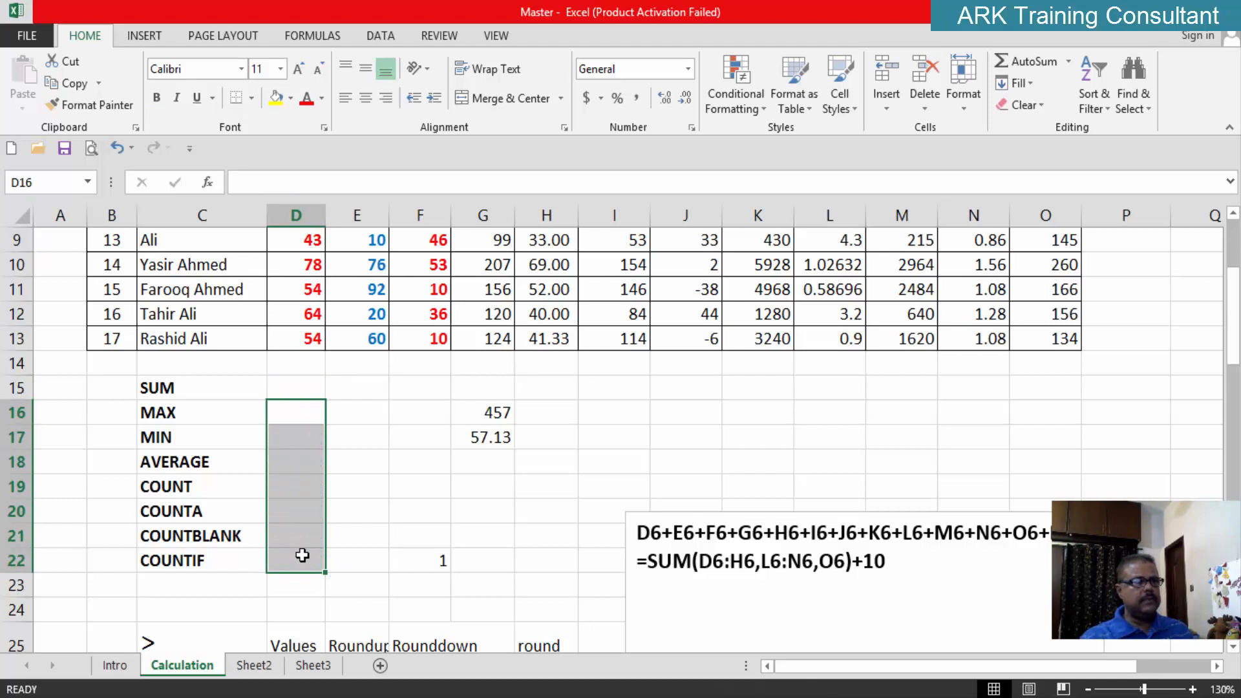
click(297, 388)
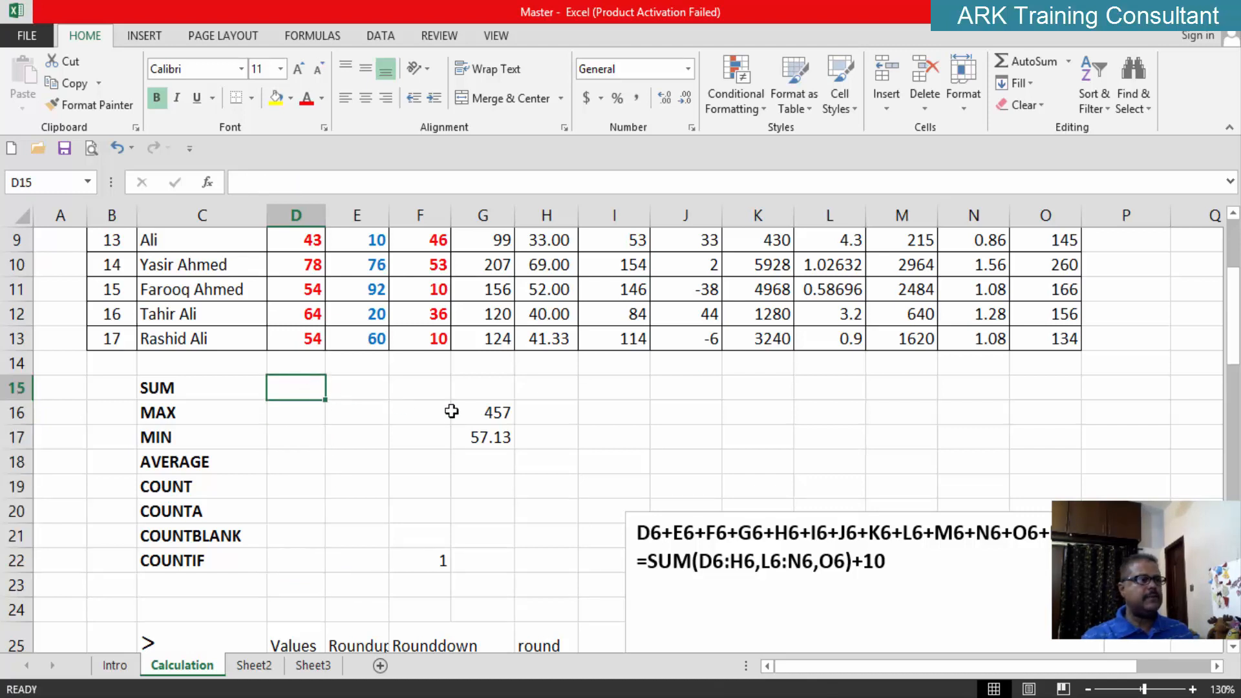
text(=)
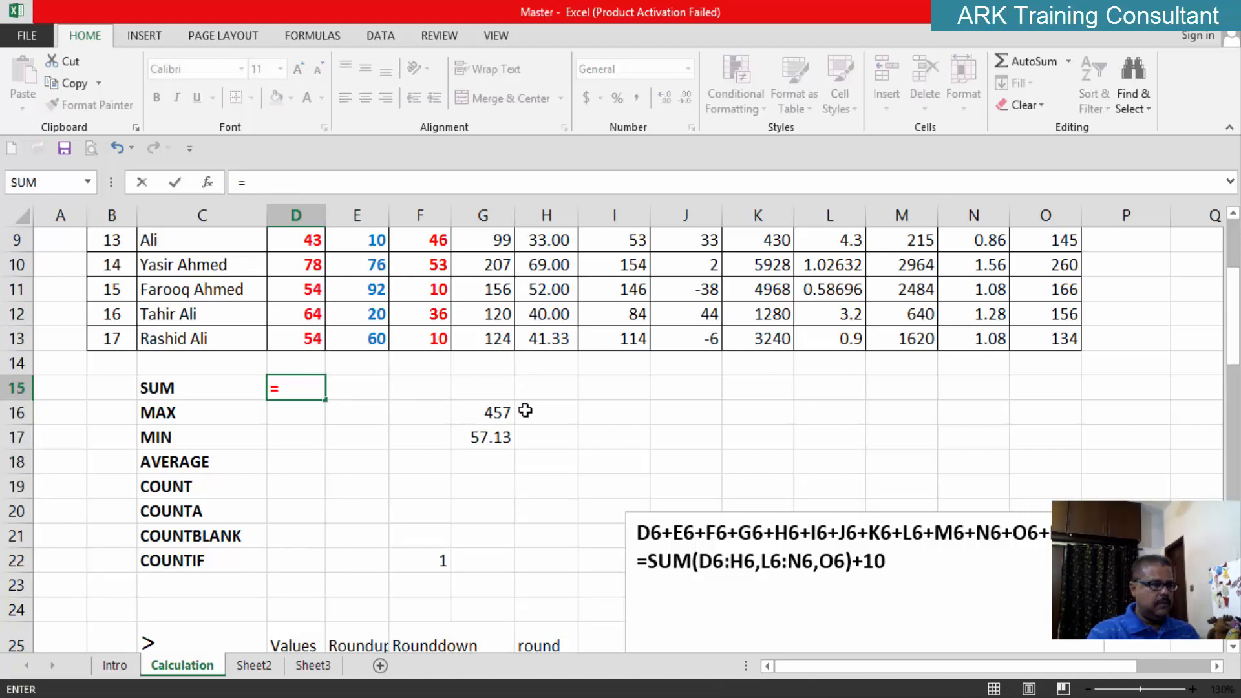
text(sum)
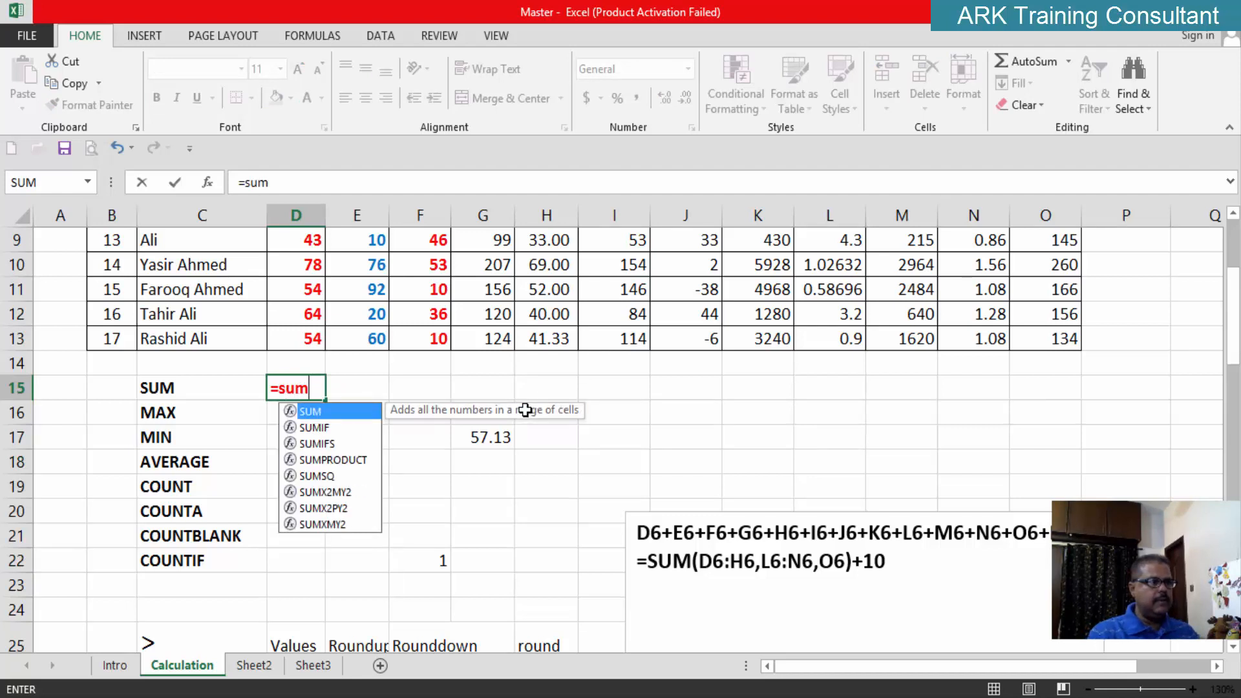
key(BackSpace)
key(BackSpace)
key(BackSpace)
key(BackSpace)
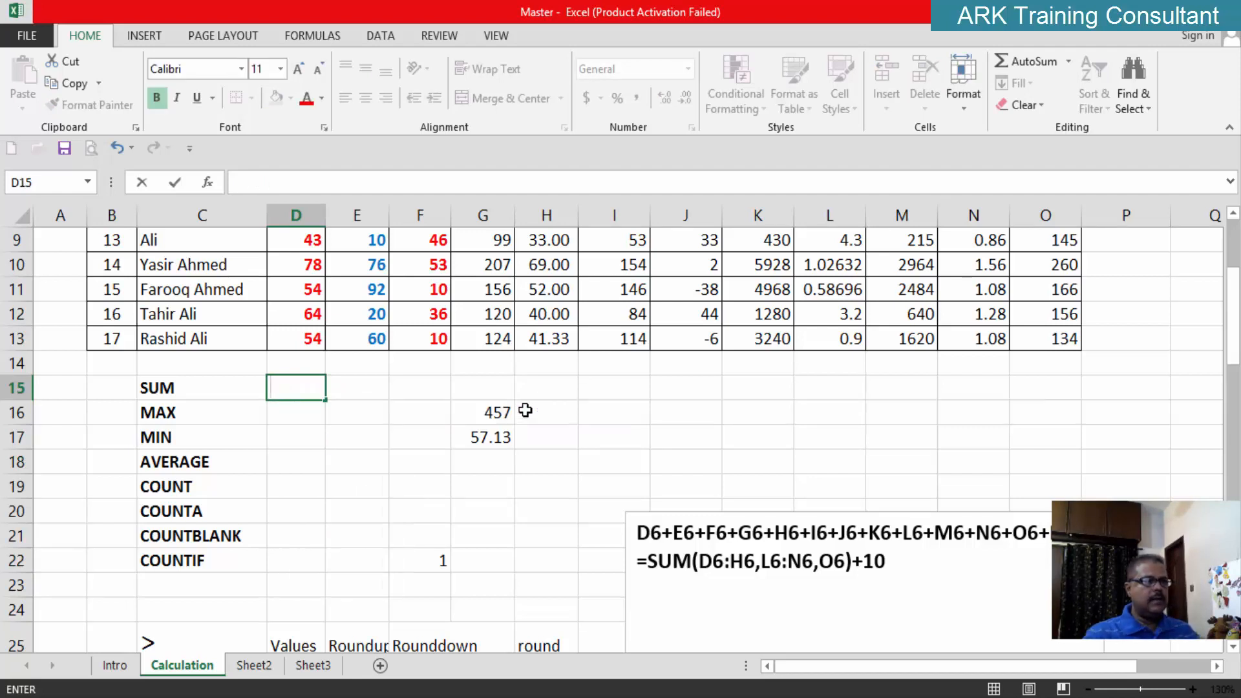
click(410, 458)
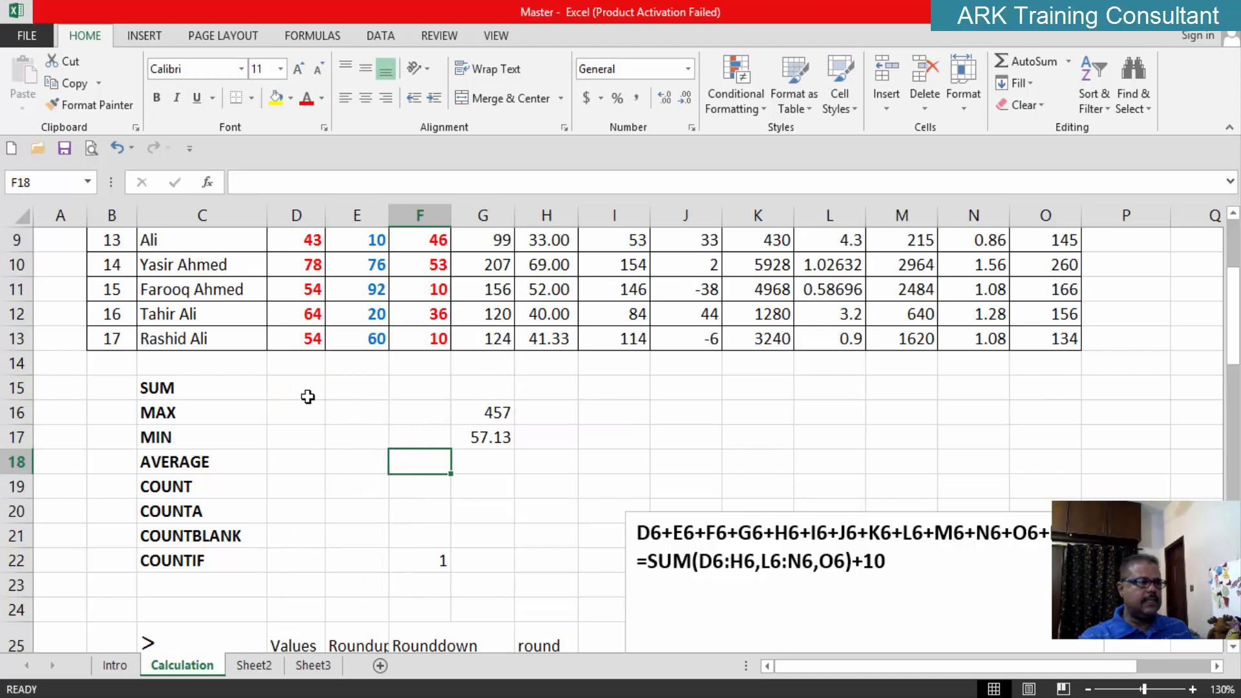
Set the font colour of D15:D23, beside the function labels, to black
drag(307, 397, 309, 582)
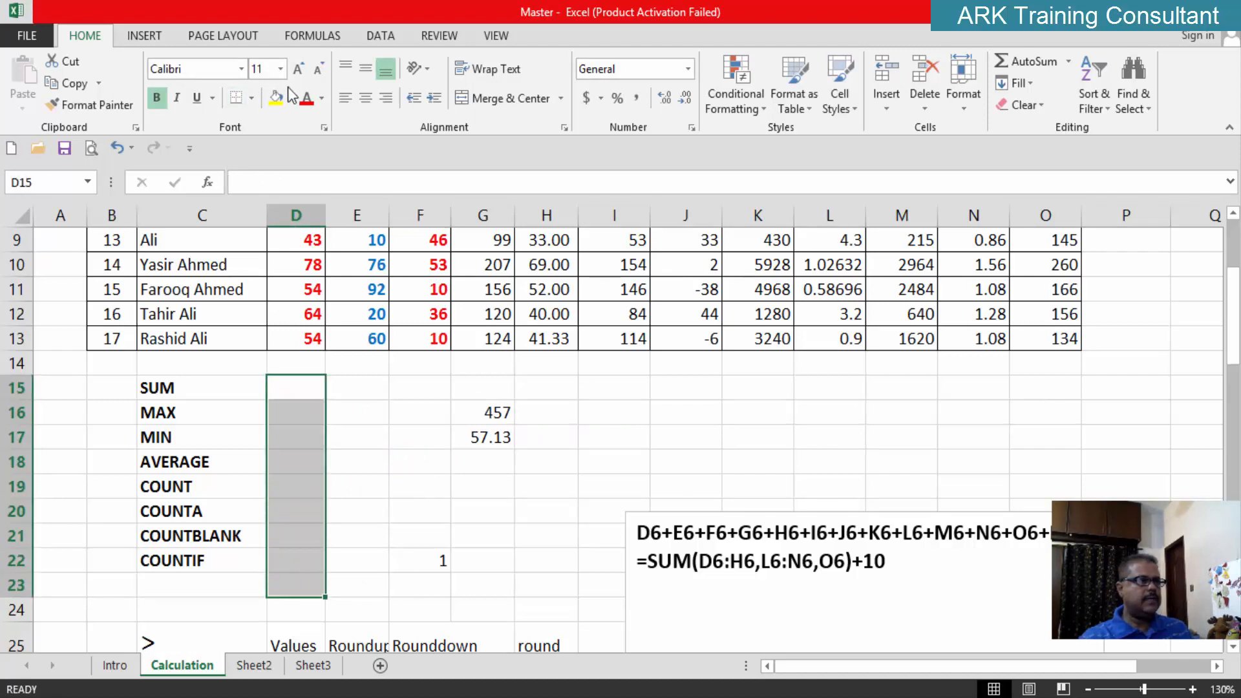
click(321, 97)
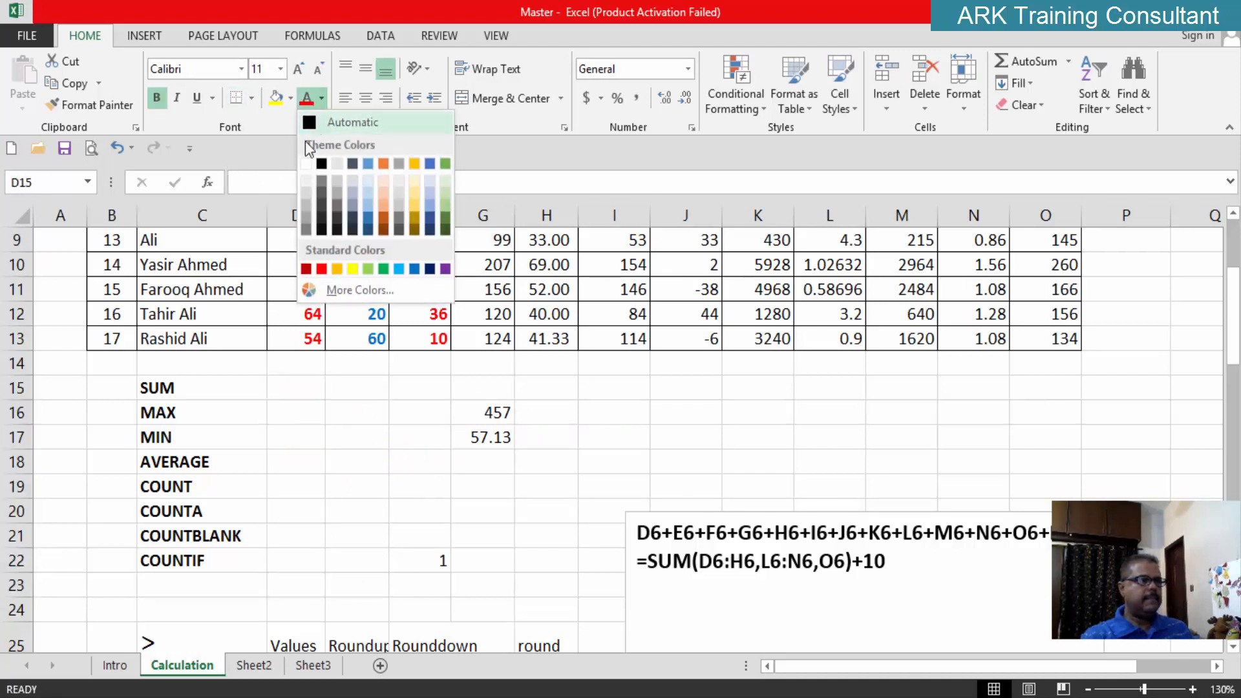
click(321, 163)
Enter the formula =SUM(E6:E13) in D15 to total the V2 column
click(296, 395)
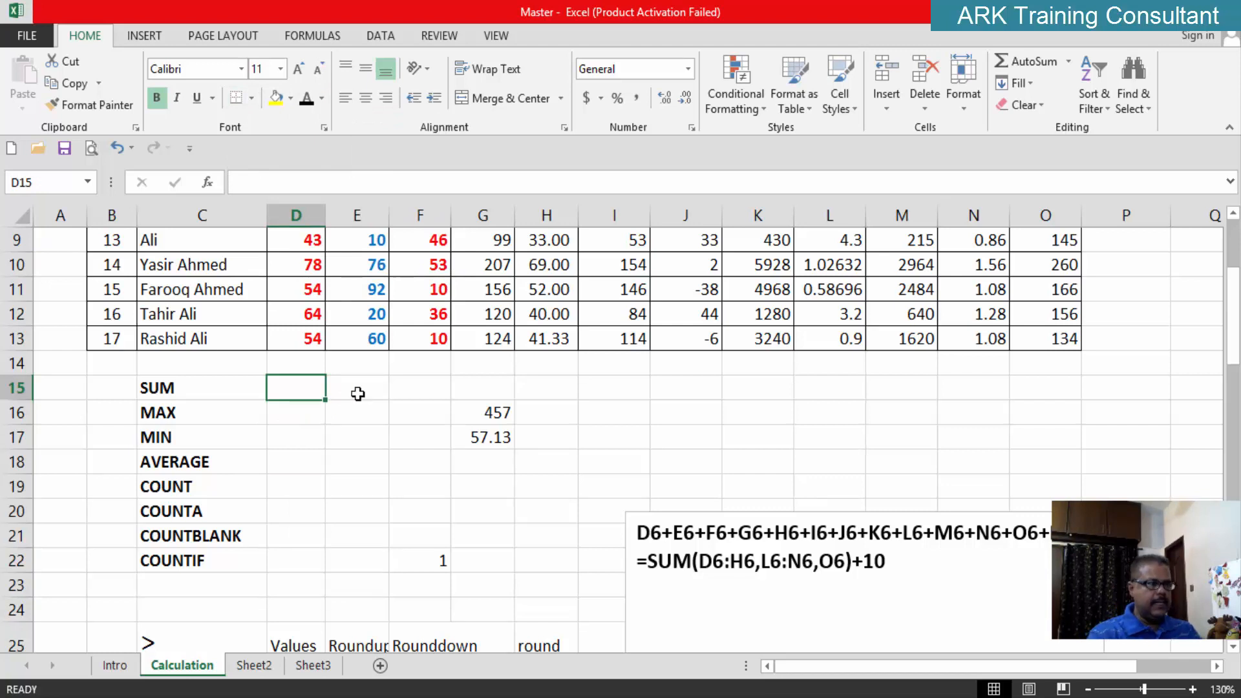
text(=)
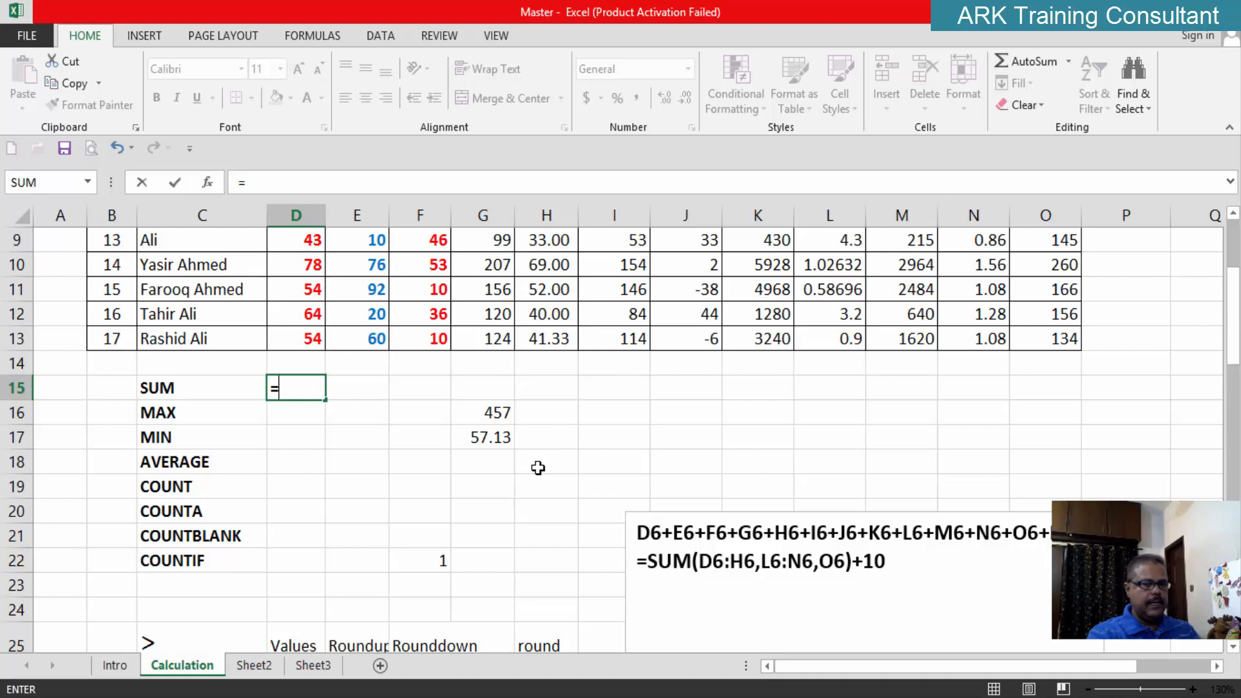
text(SUM)
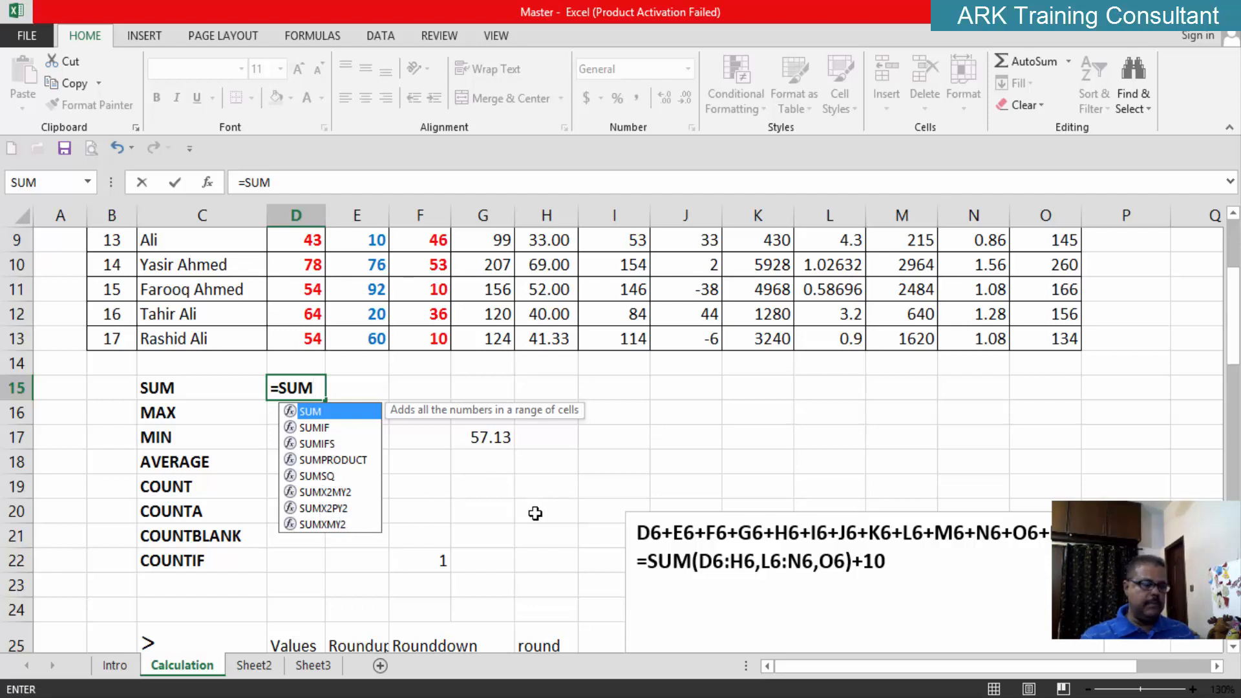
text(()
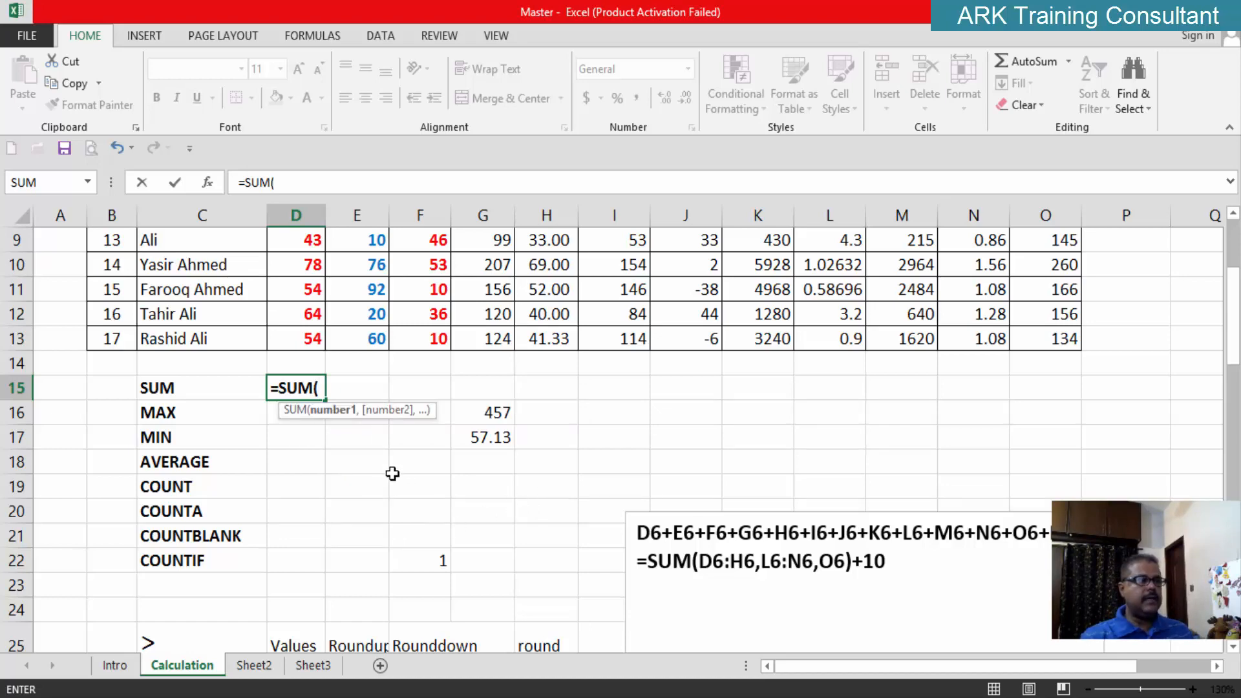
scroll(393, 473, up, 3)
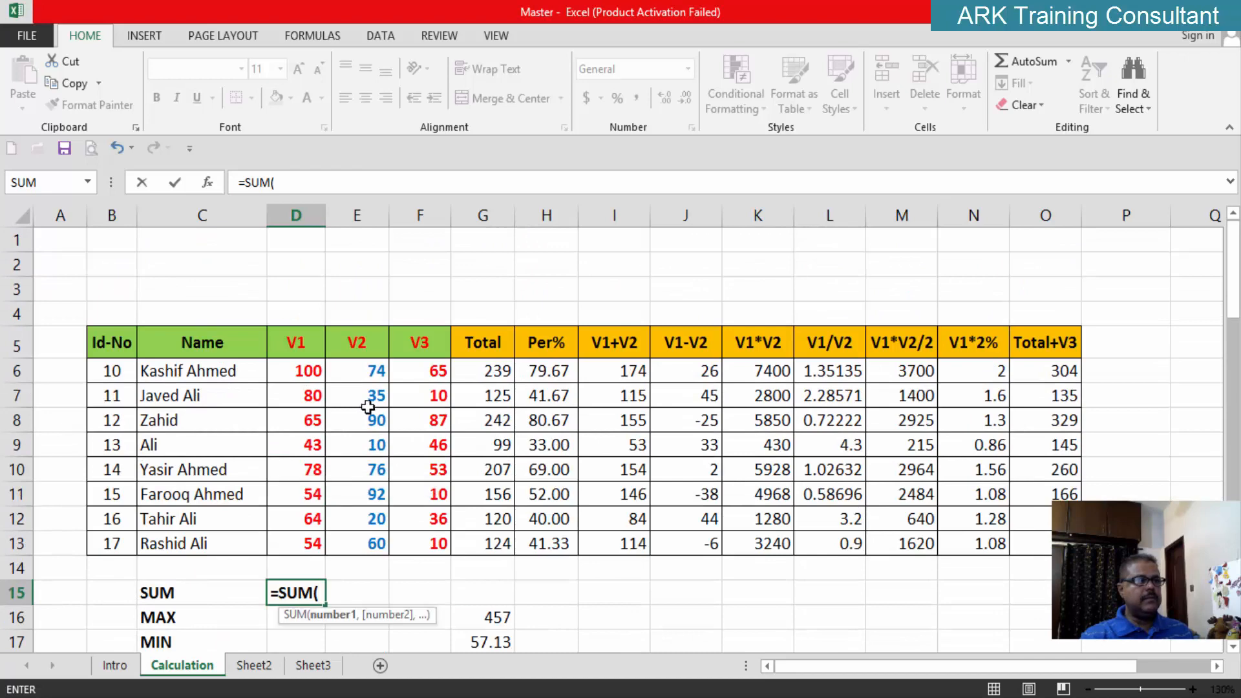
drag(373, 371, 395, 556)
scroll(413, 569, down, 6)
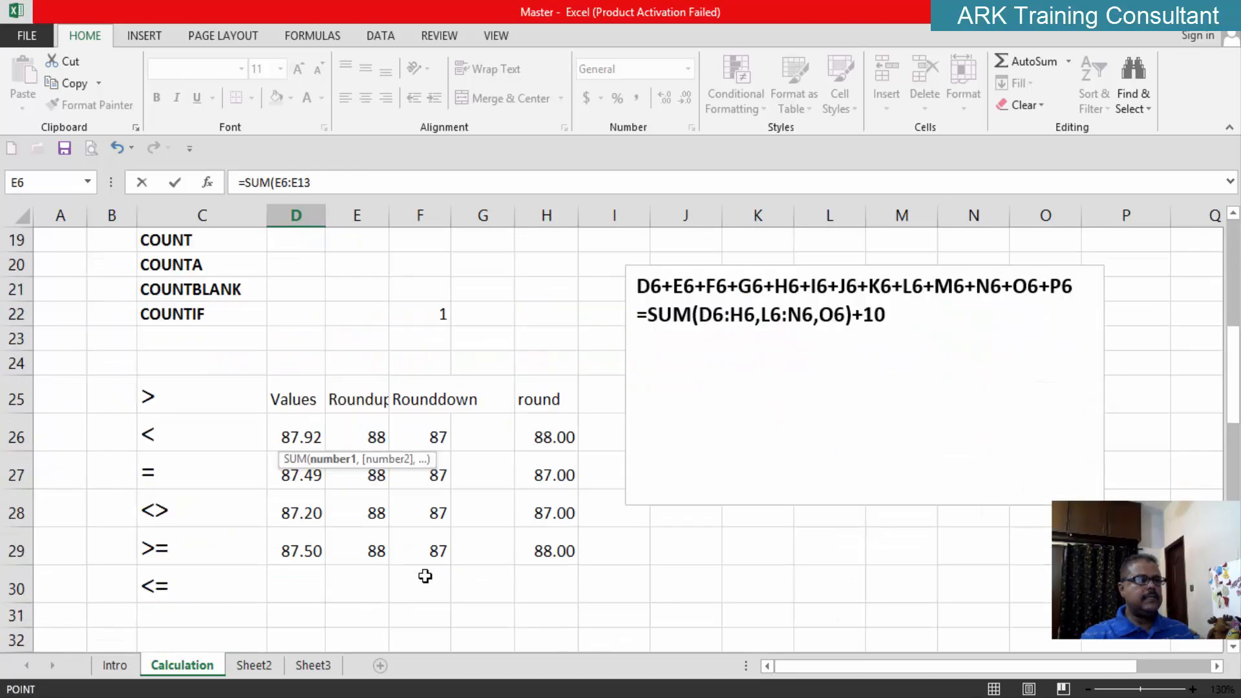
scroll(423, 575, up, 3)
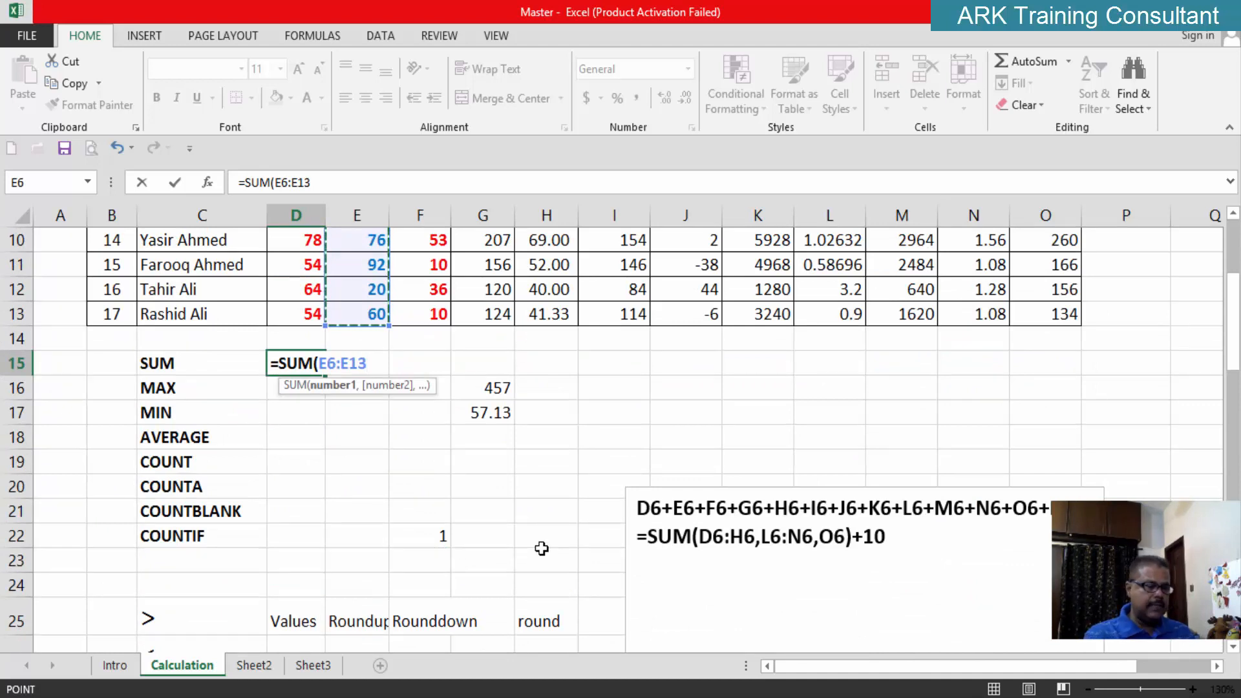
text())
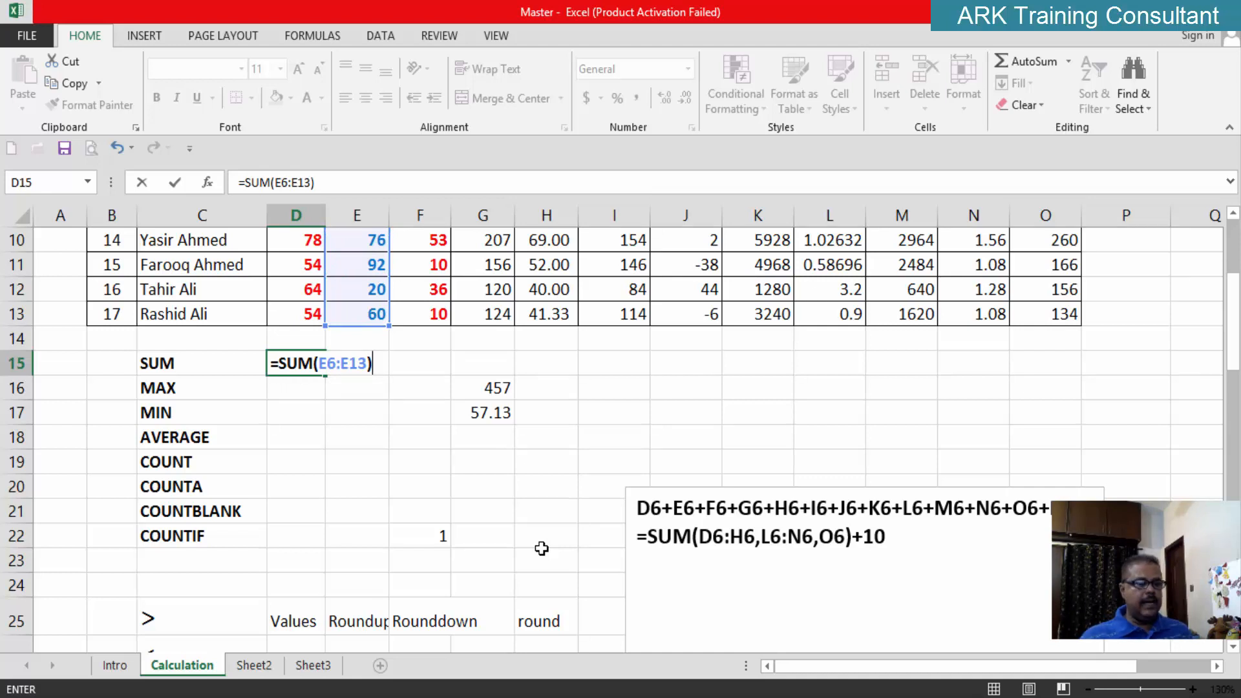
key(Return)
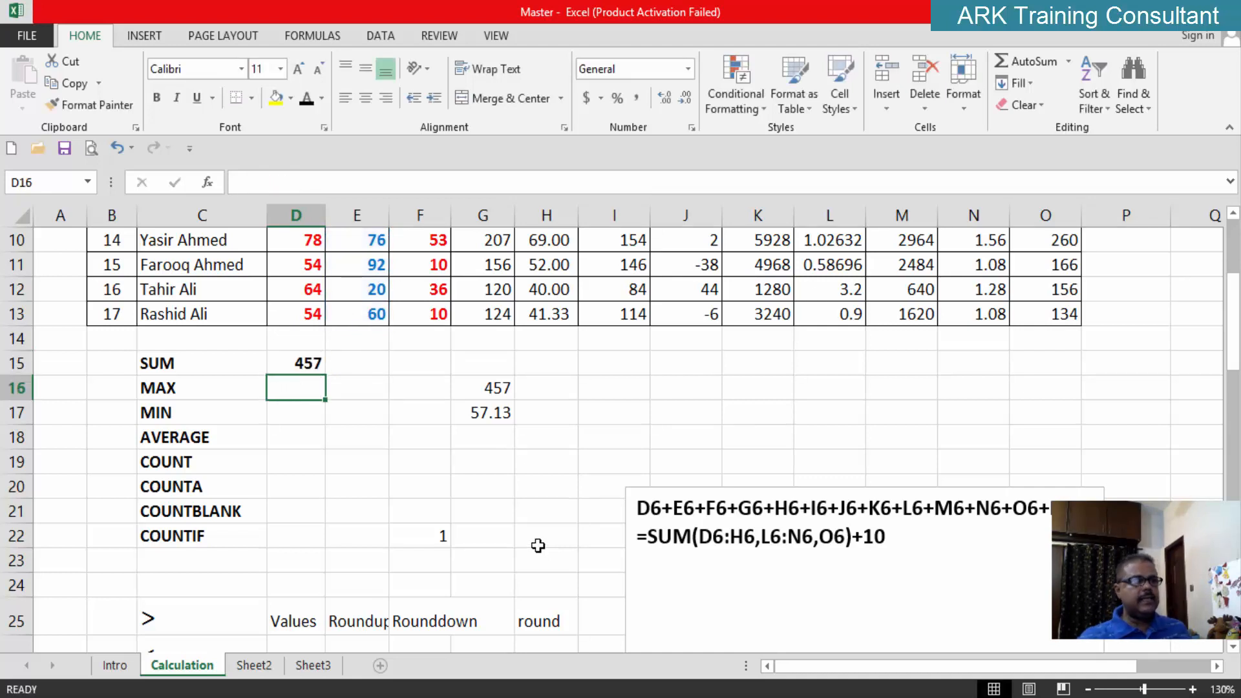
Try the value 45 in E9 of the V2 column to test the SUM formula, and undo the change
scroll(405, 493, up, 2)
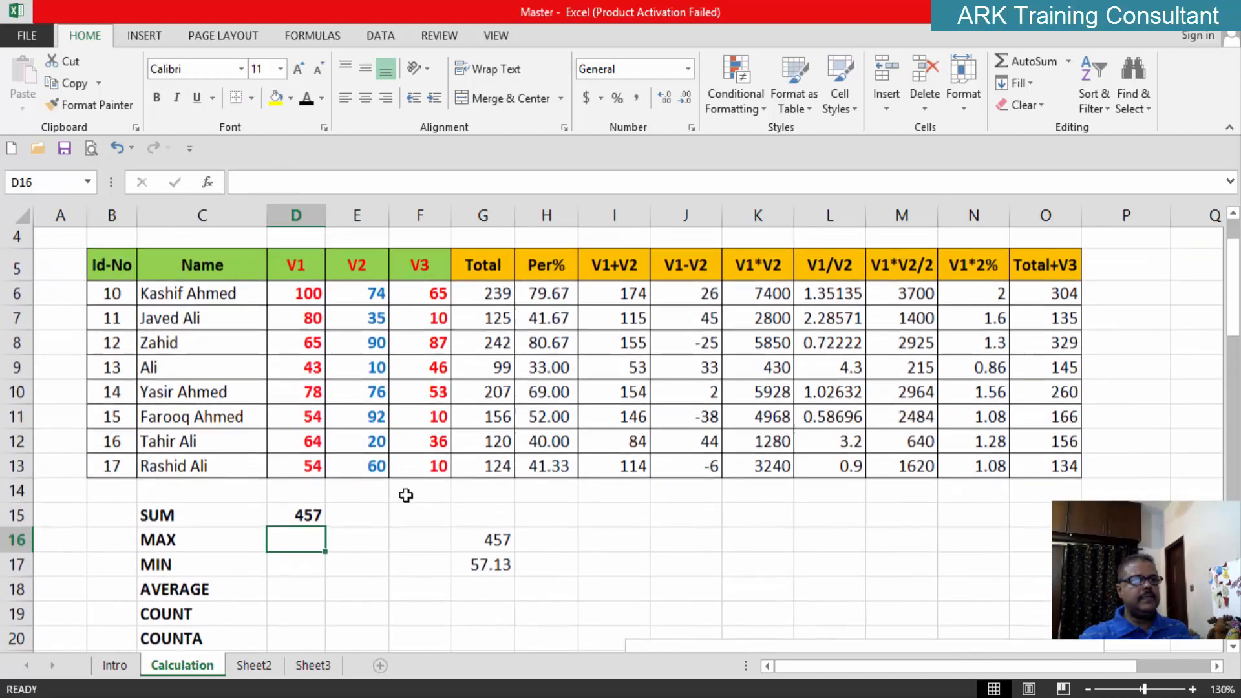
click(365, 373)
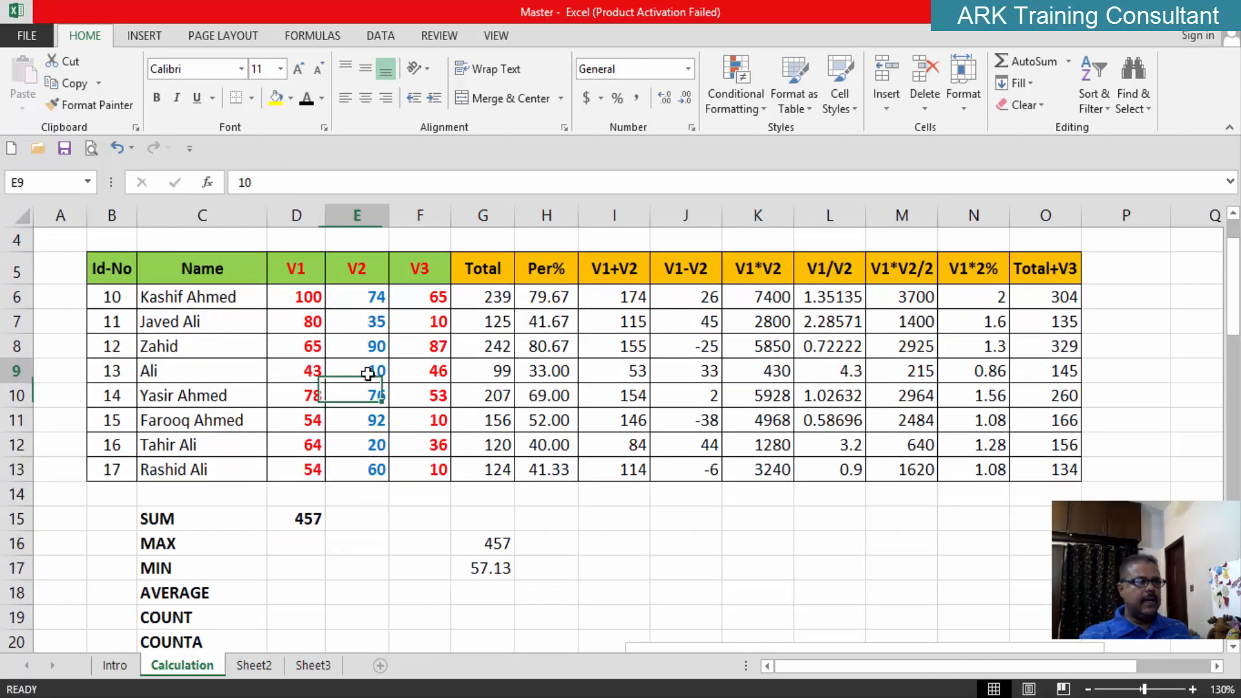
text(45)
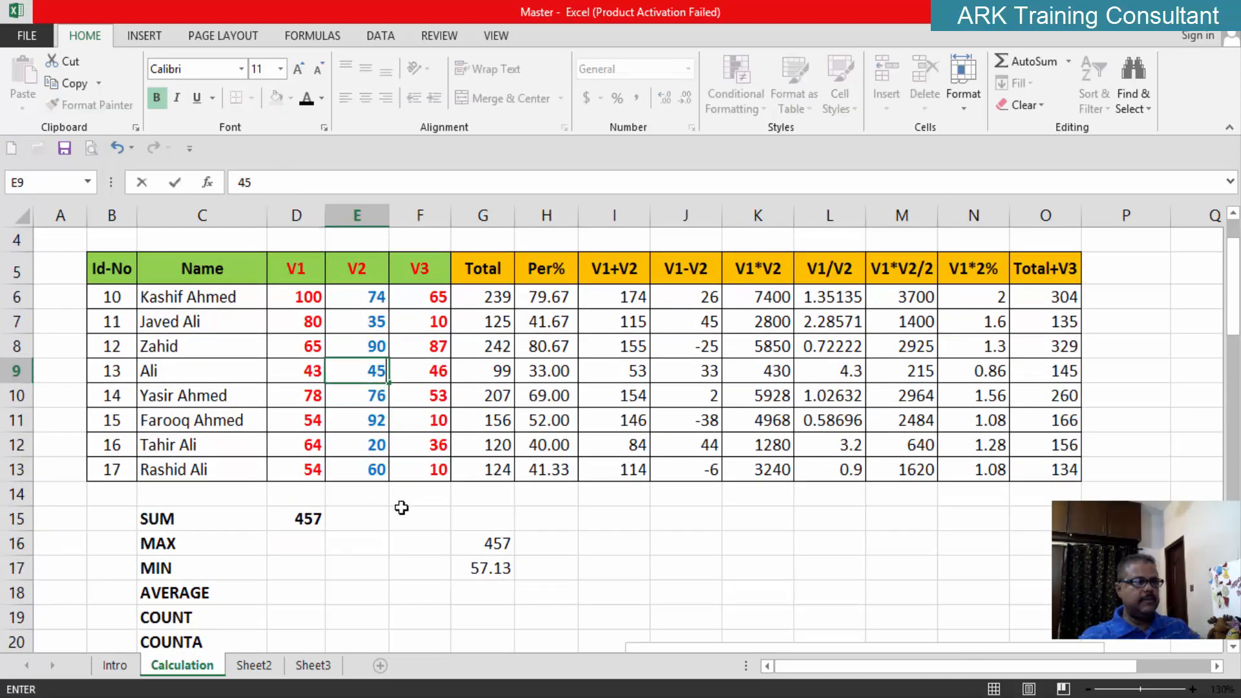
click(402, 514)
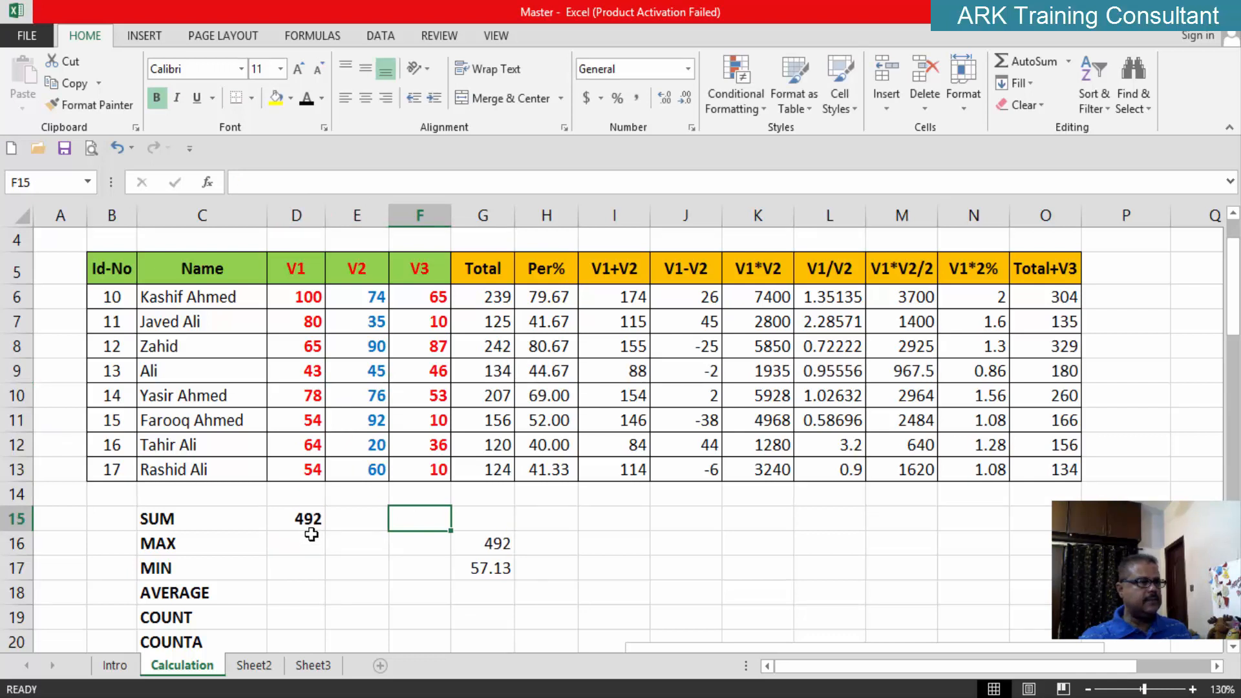
key(ctrl+z)
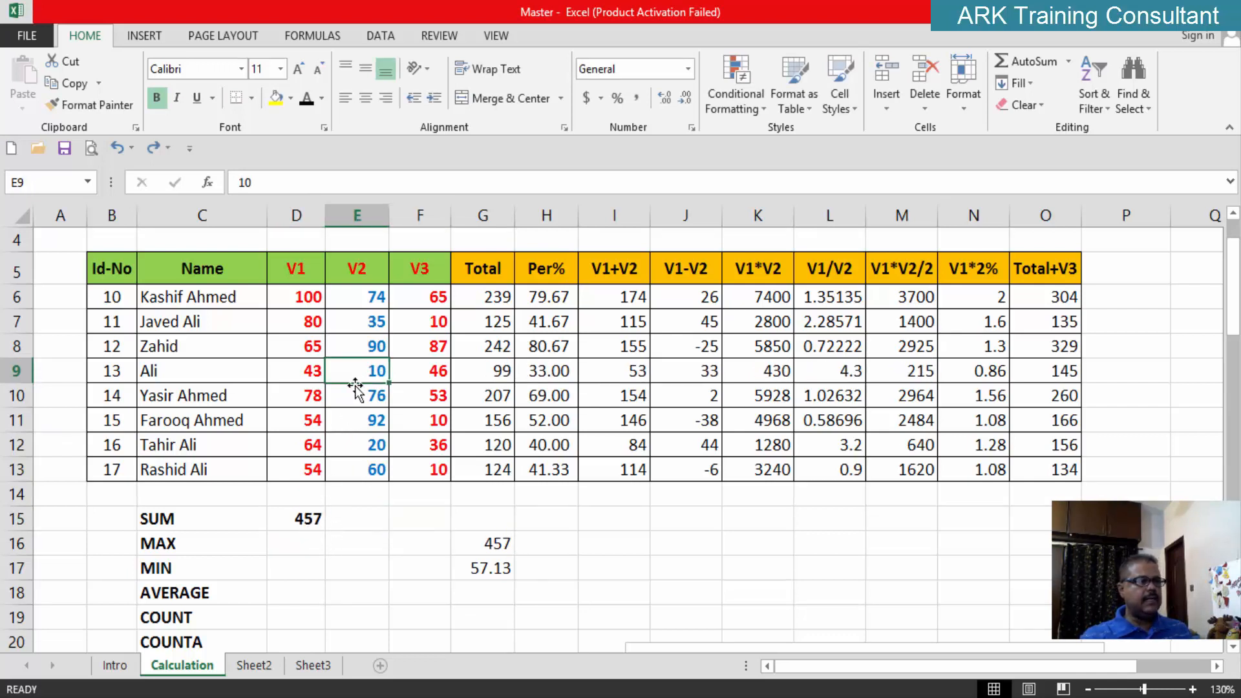
Check which cell range the SUM formula in D15 refers to
click(306, 519)
key(F2)
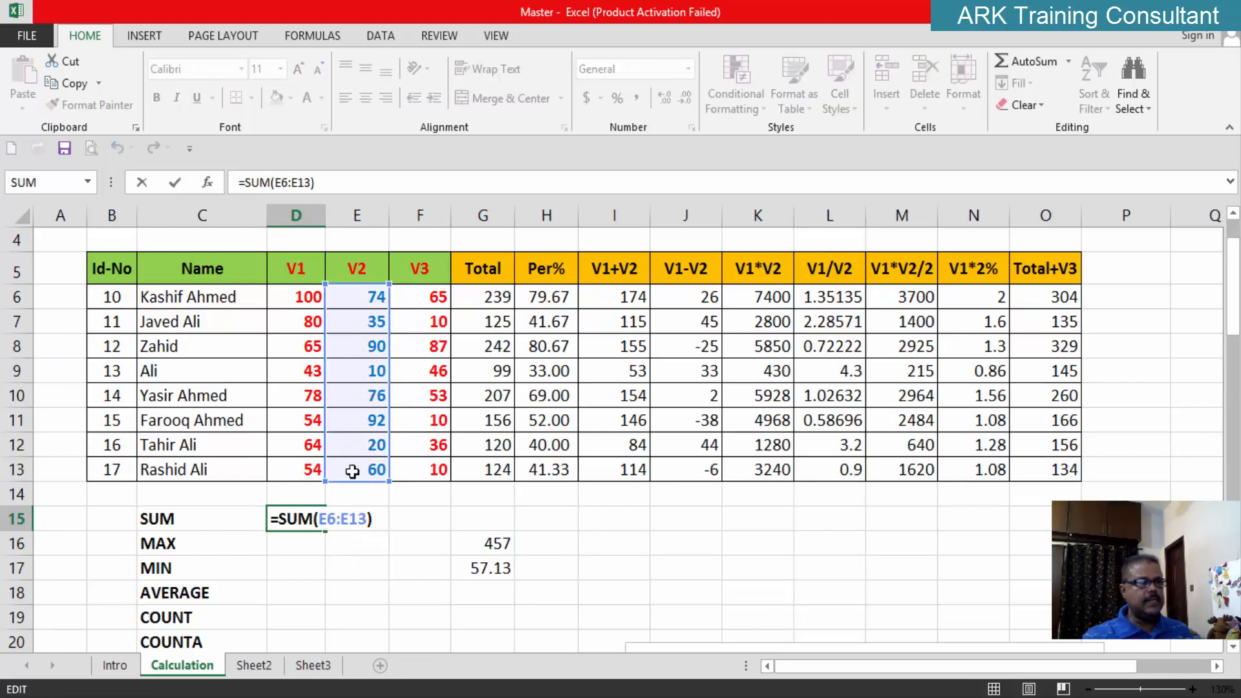
click(391, 524)
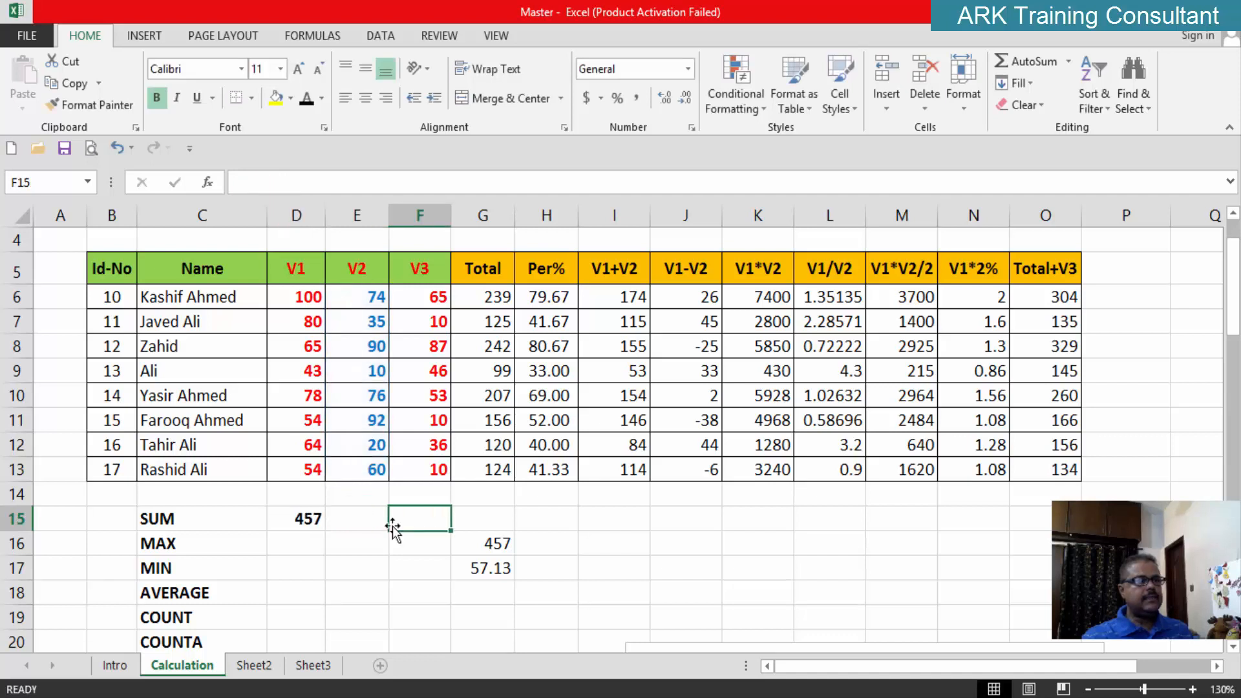
Set the font colour of the V2 values in E6:E13 to black
drag(358, 297, 360, 466)
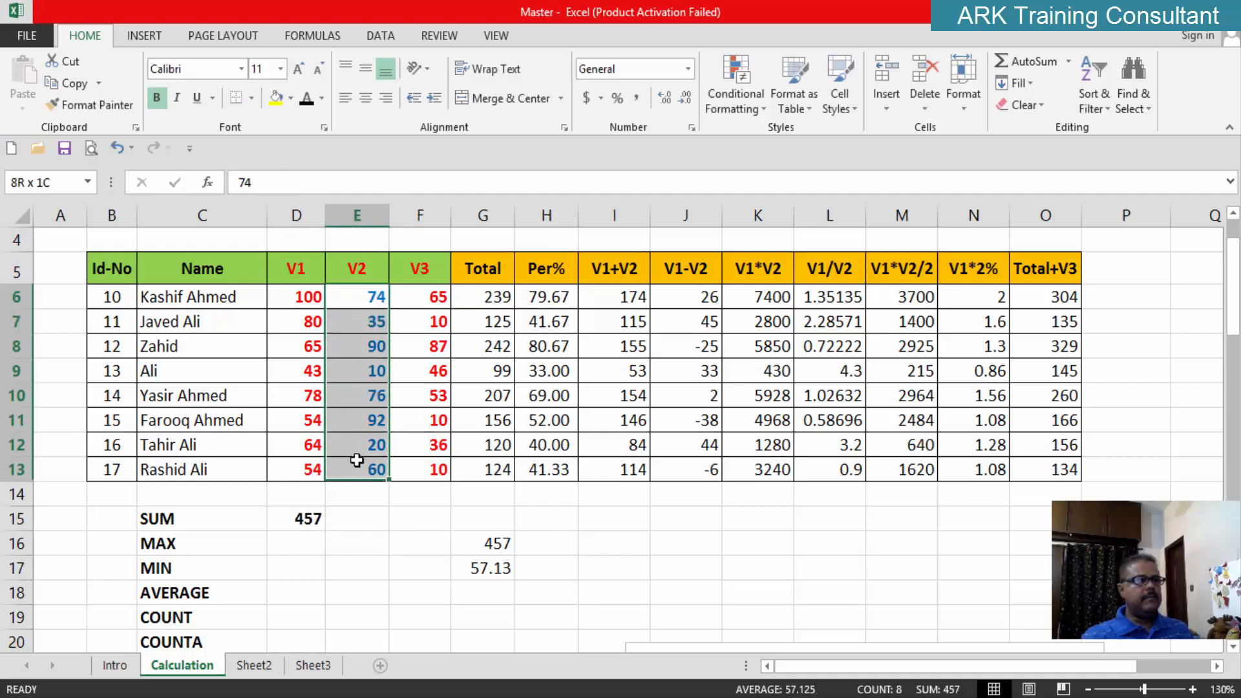
click(321, 98)
click(317, 123)
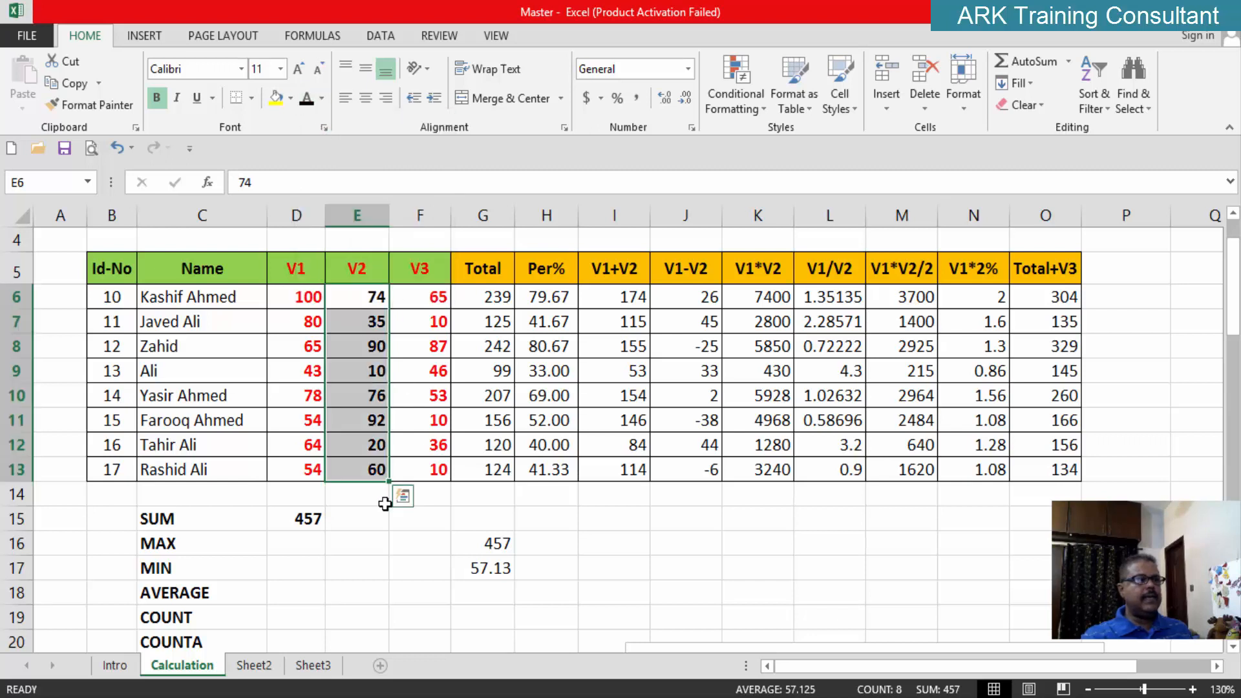
click(365, 497)
Enter the formula =MAX(E6:E13) in D16 to get the largest V2 value
click(310, 542)
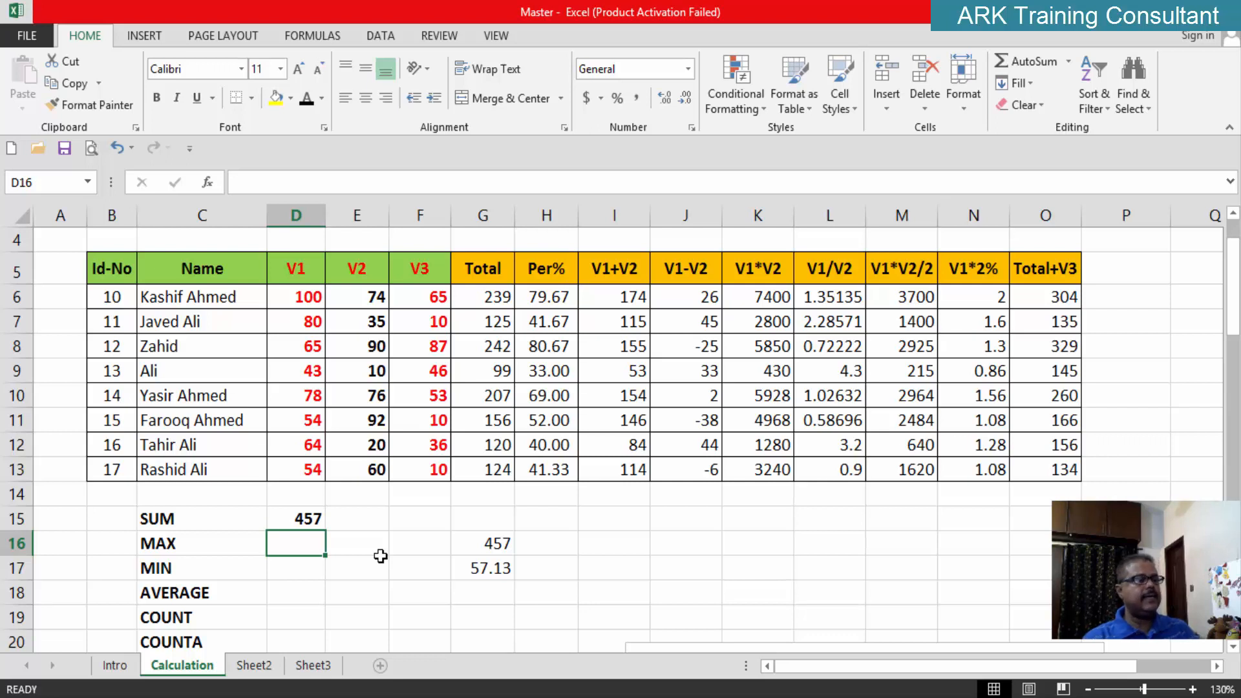
text(=)
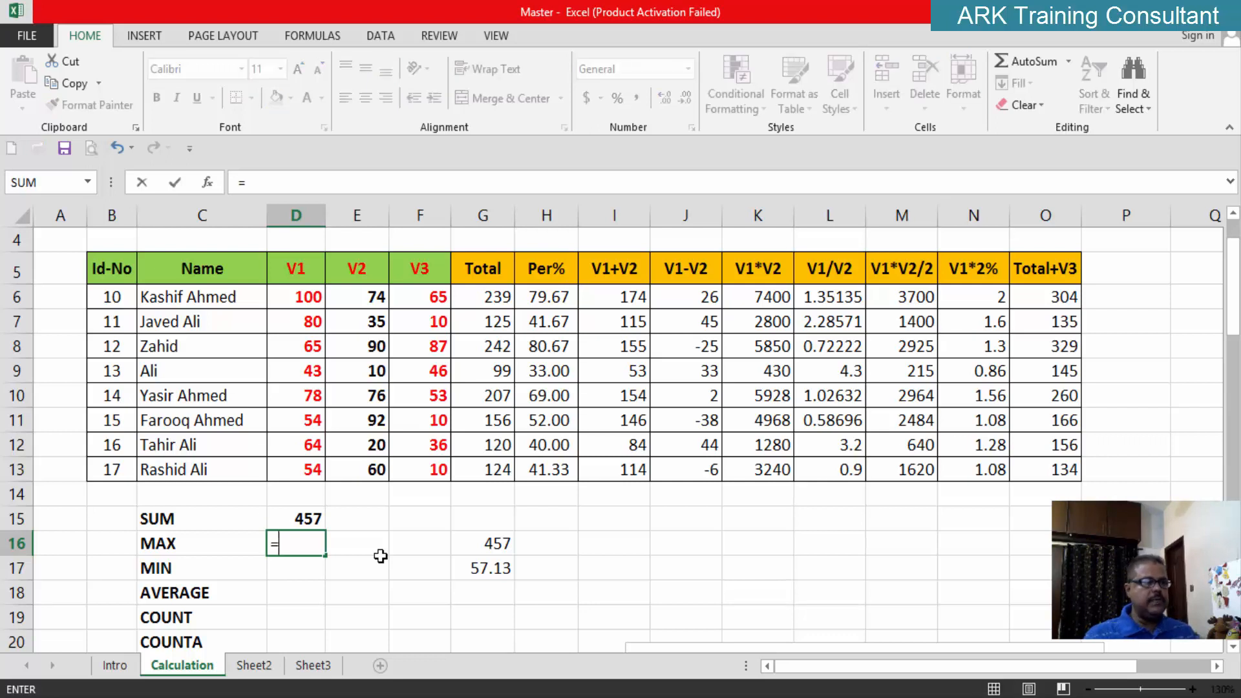
text(MAX)
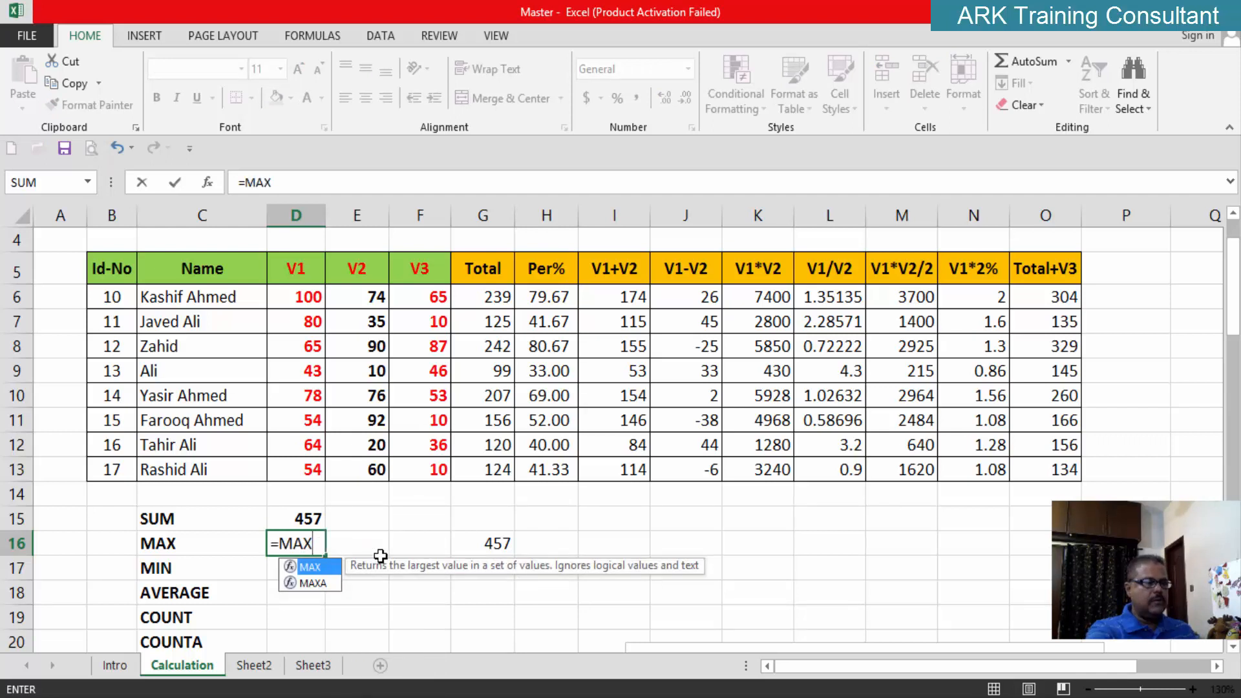
text(()
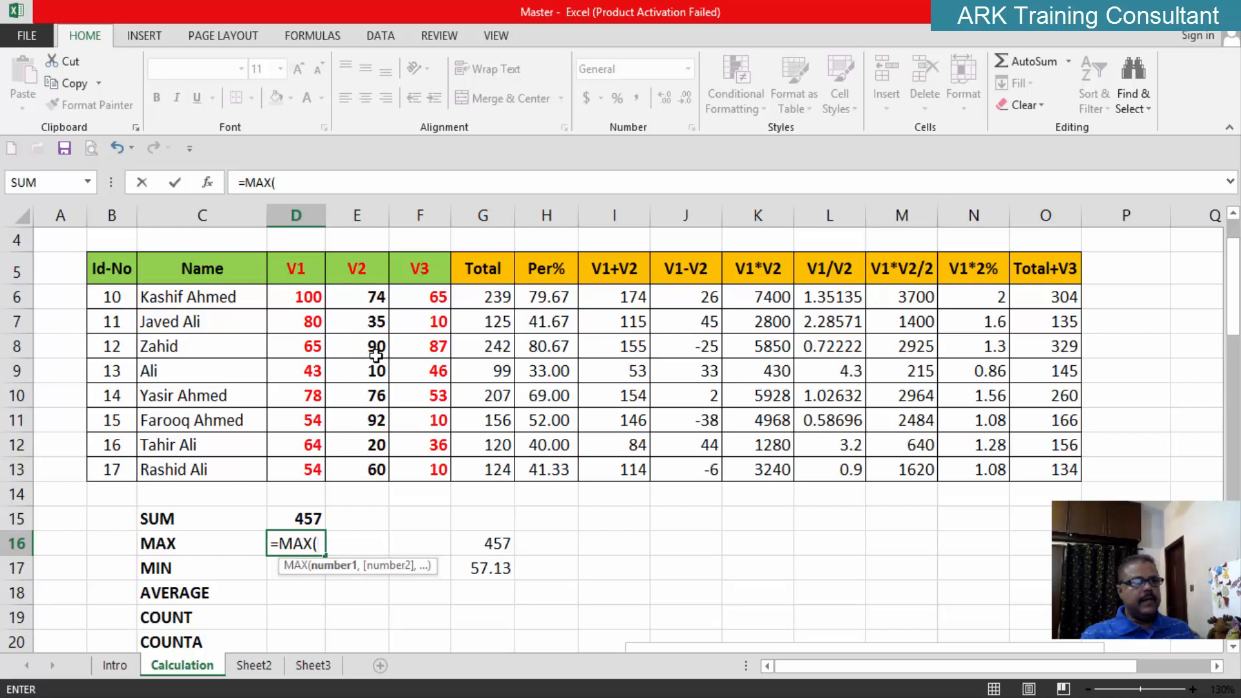
drag(374, 297, 372, 445)
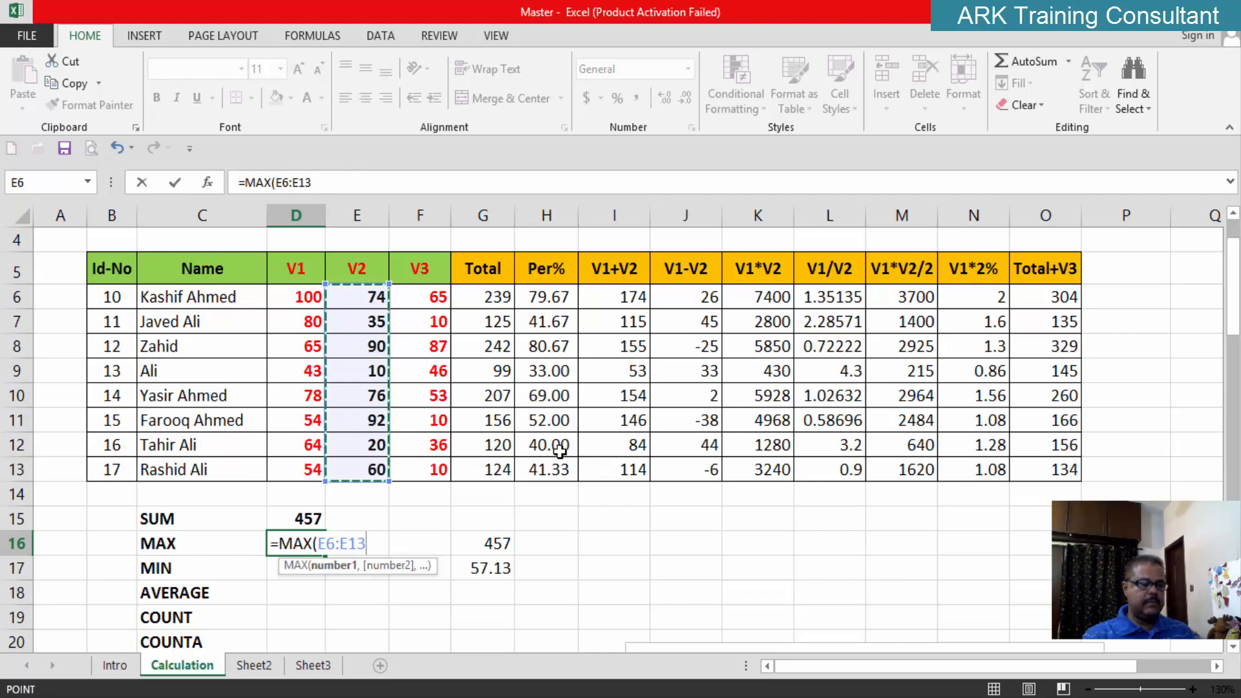
key(Return)
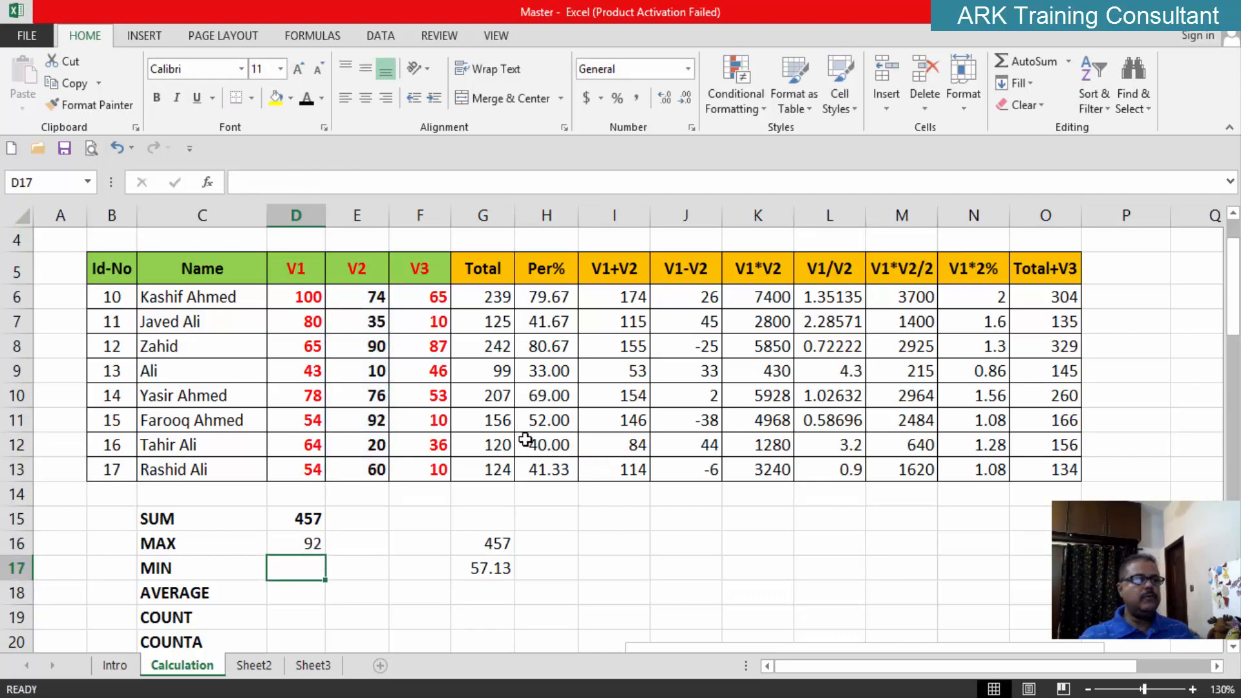
Make the function result cells D16:D22, from the MAX row to the COUNTIF row, bold
scroll(361, 530, down, 4)
scroll(332, 477, up, 3)
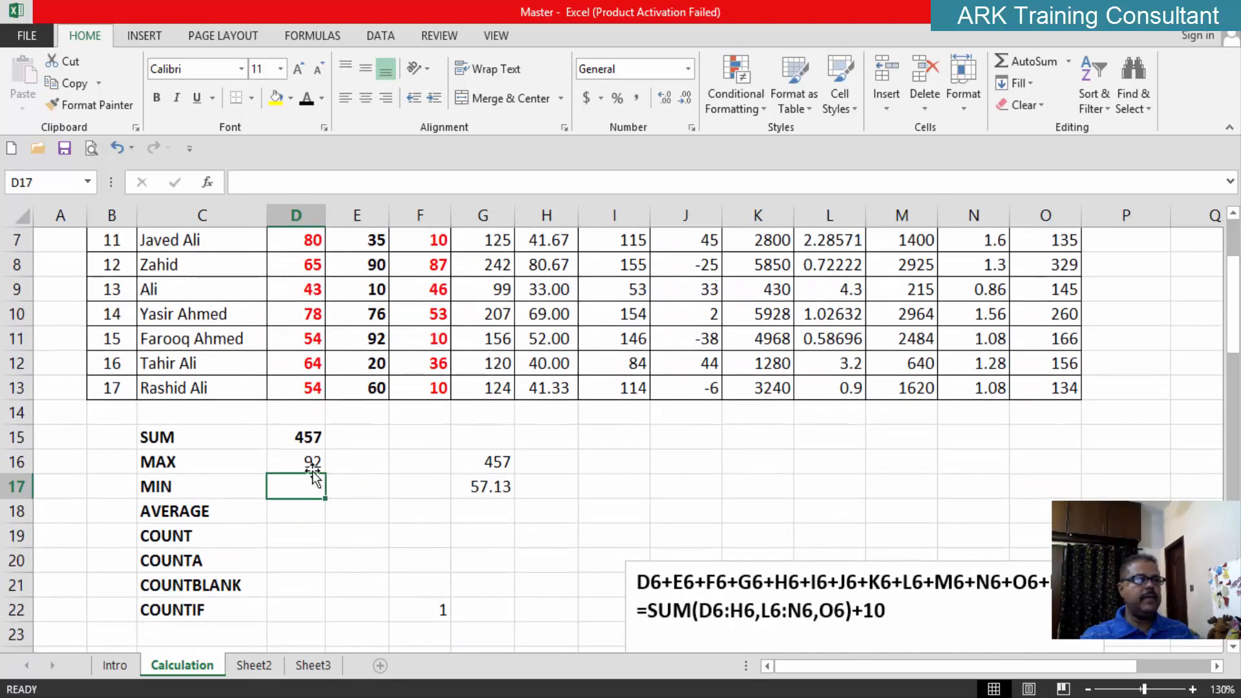
drag(309, 461, 295, 611)
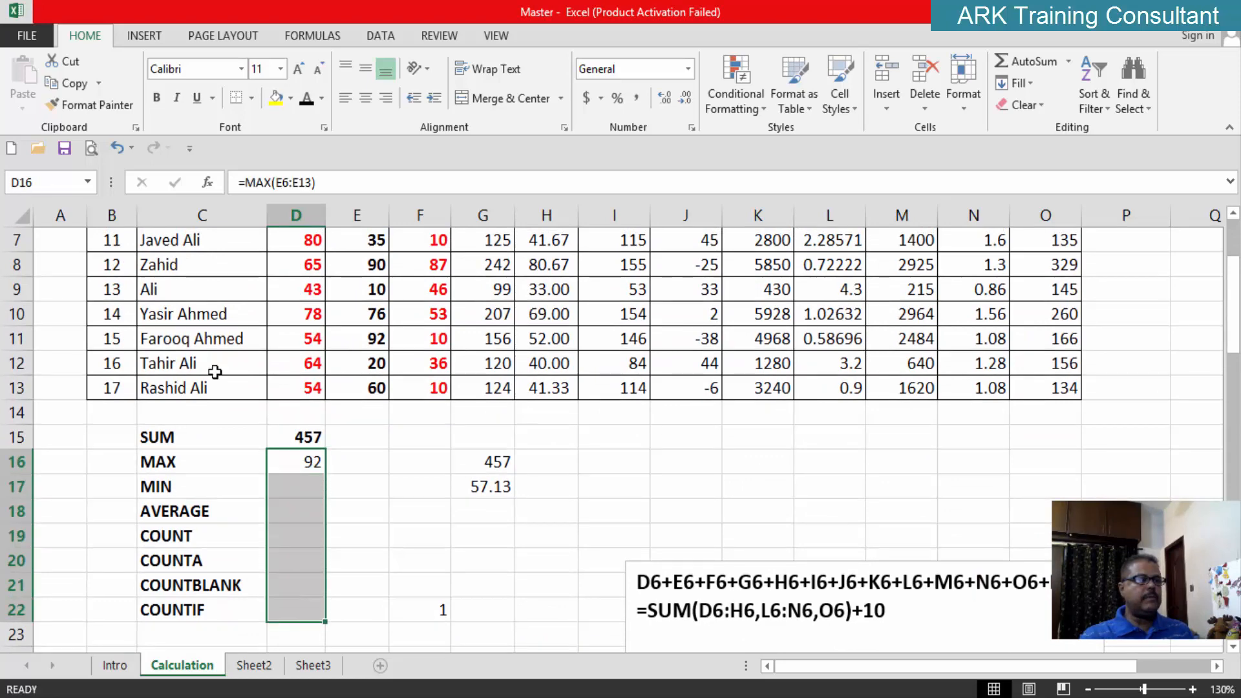
click(354, 481)
click(313, 462)
Set E8 to 56 and E11 to 45 in the V2 column to test the MAX formula
scroll(353, 461, up, 2)
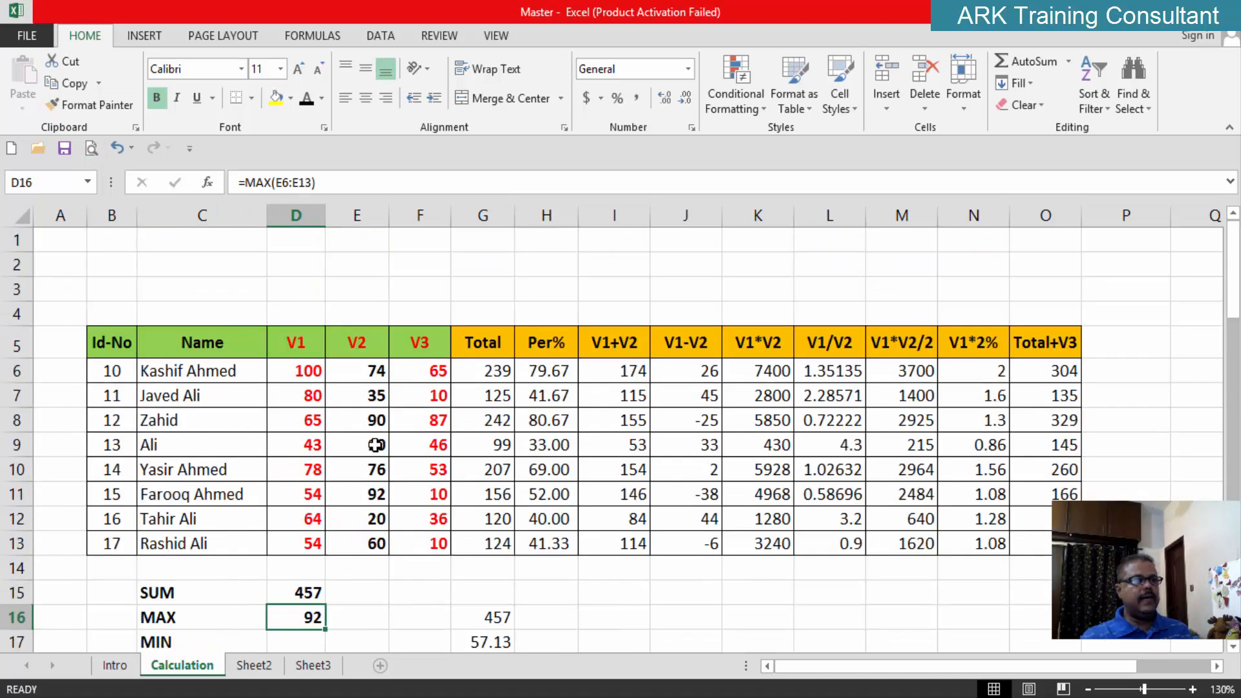
click(376, 420)
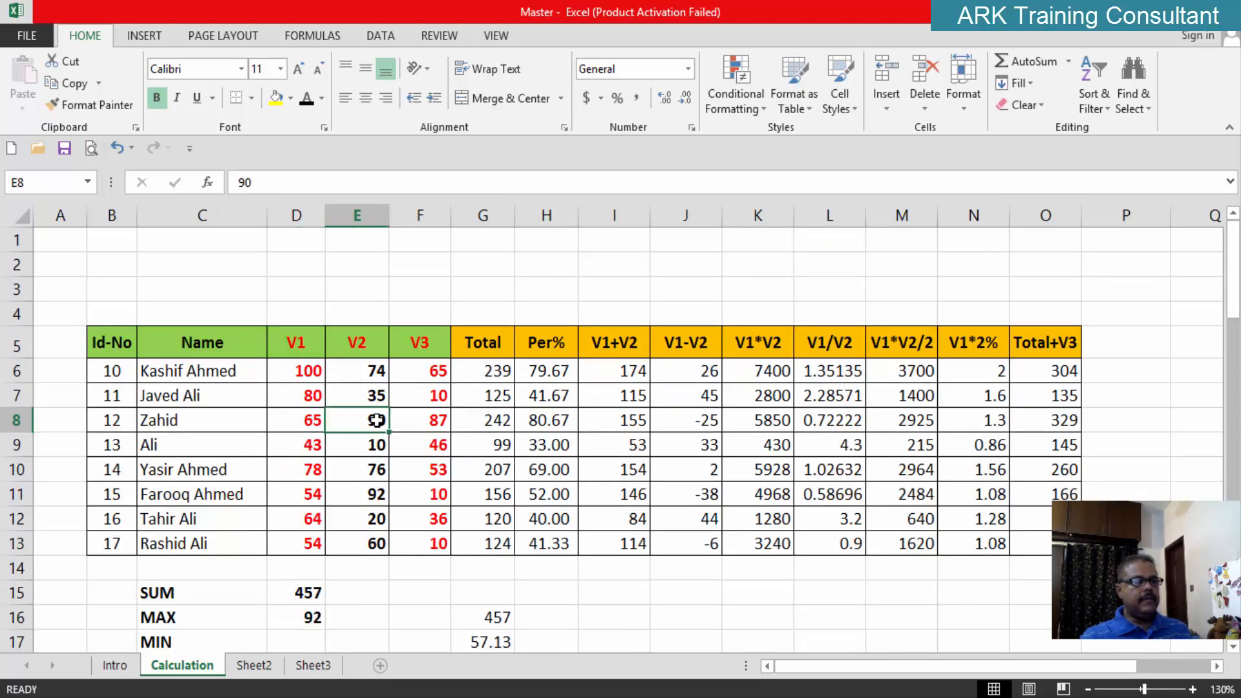
text(56)
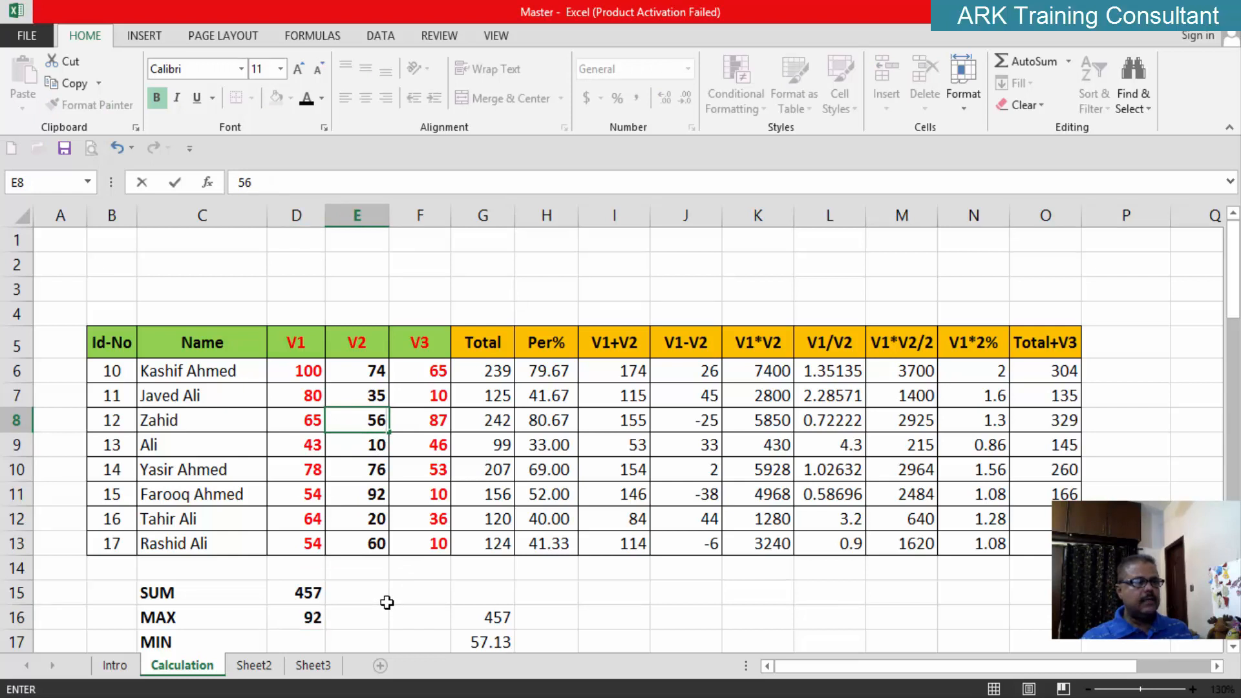
click(378, 494)
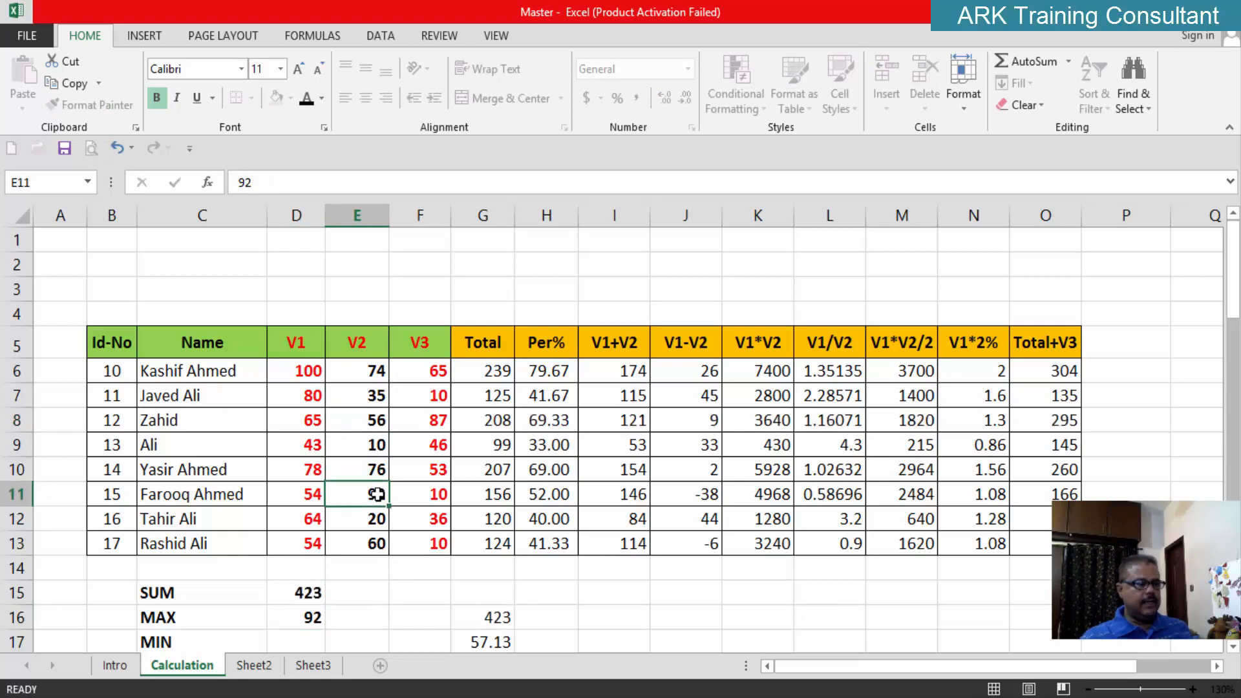
text(45)
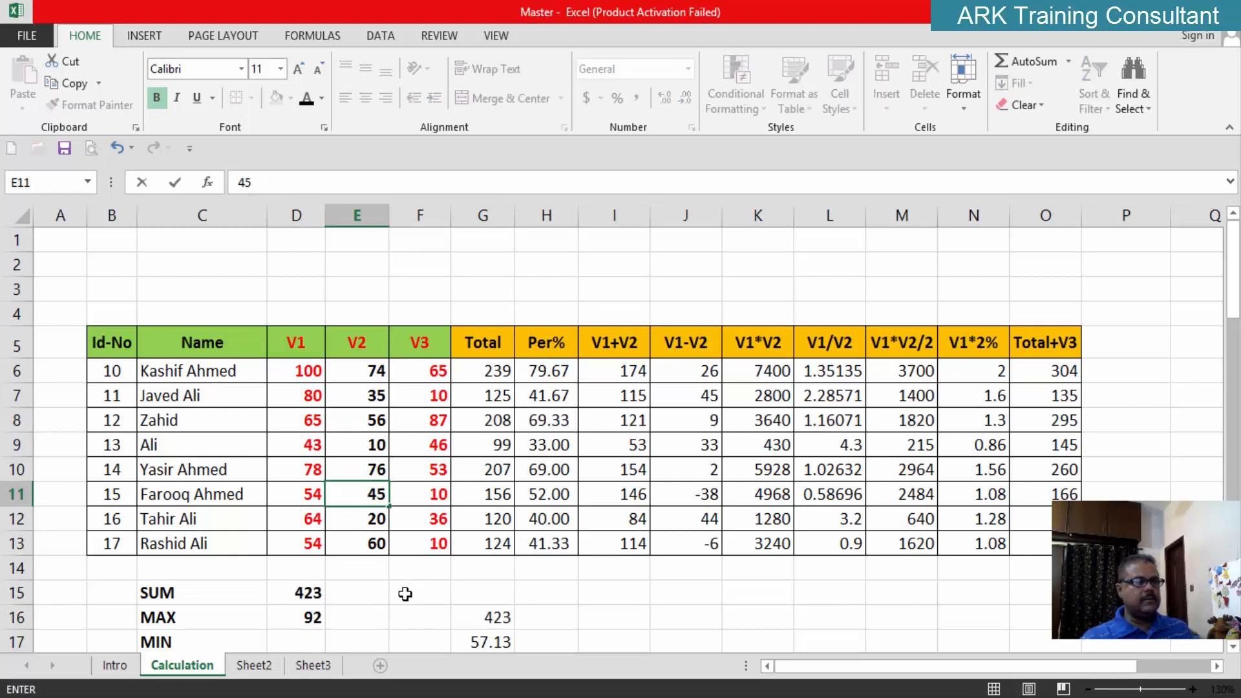
click(404, 594)
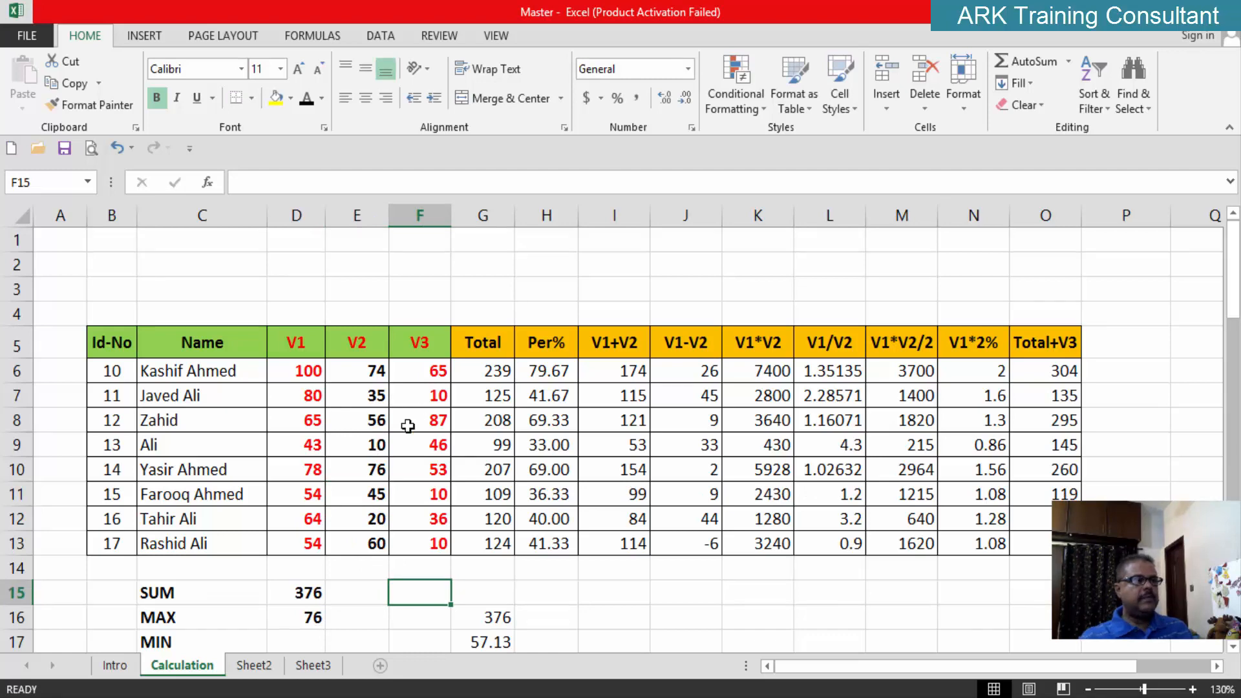
Set E10 in the V2 column to 90 to test the MAX formula again
scroll(380, 456, down, 1)
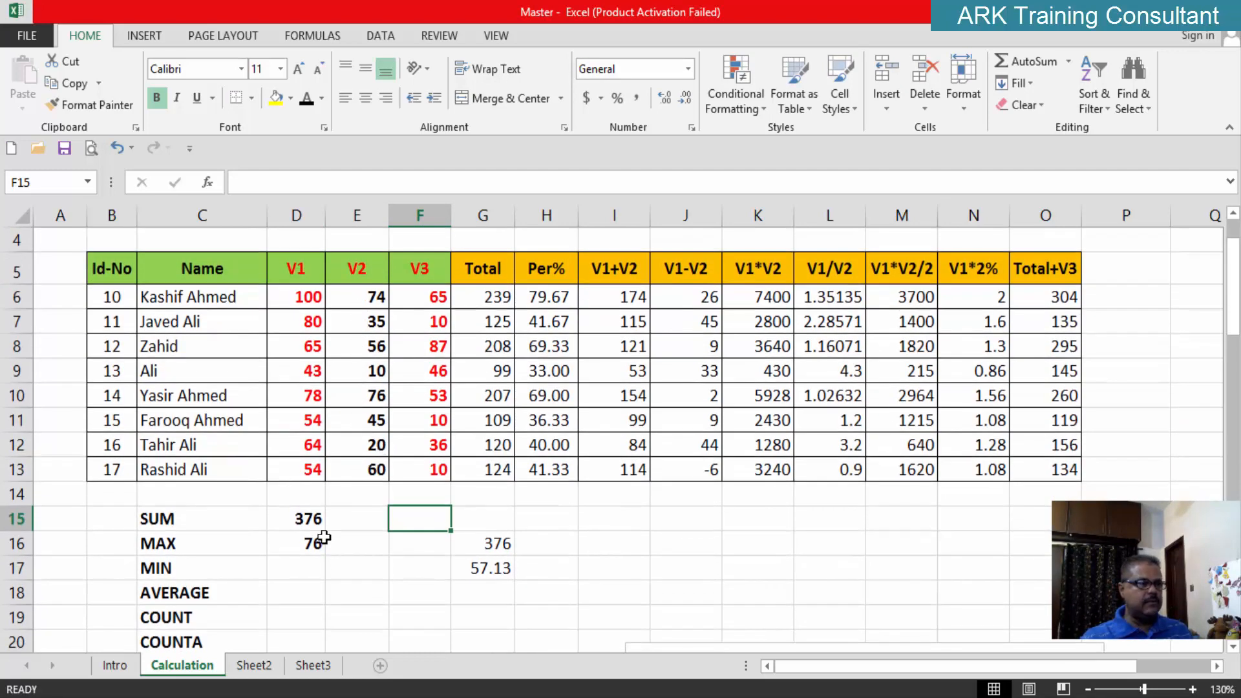
click(374, 398)
text(90)
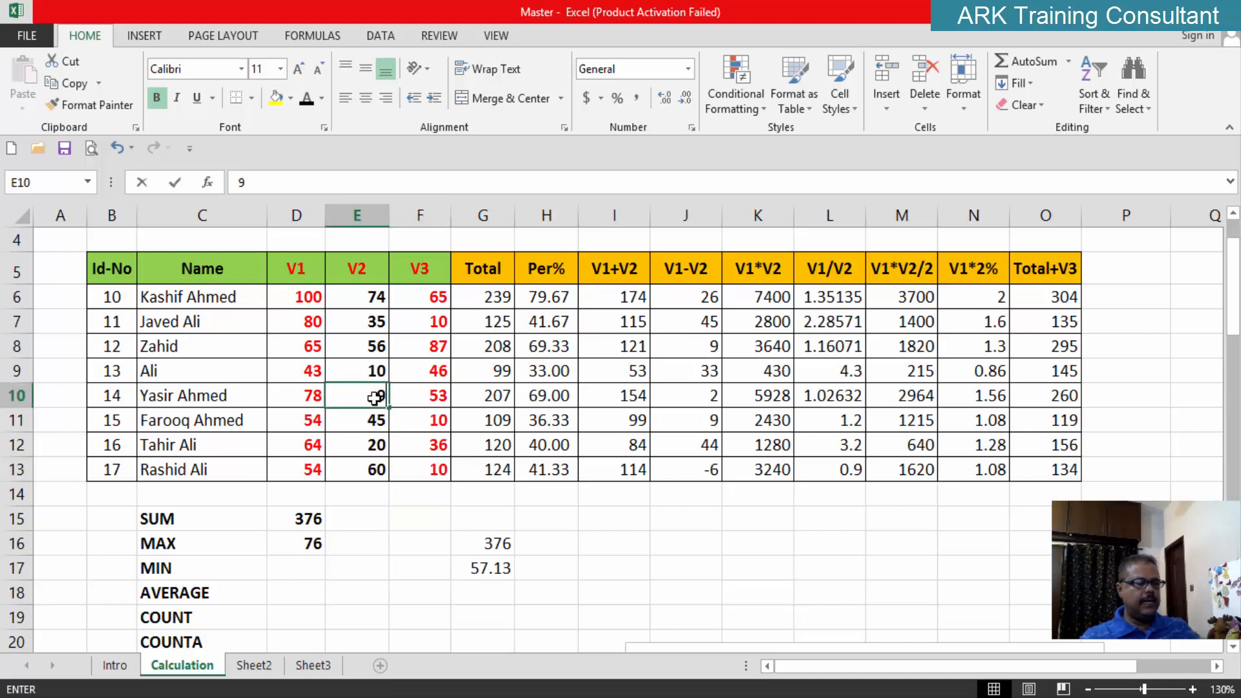
click(382, 561)
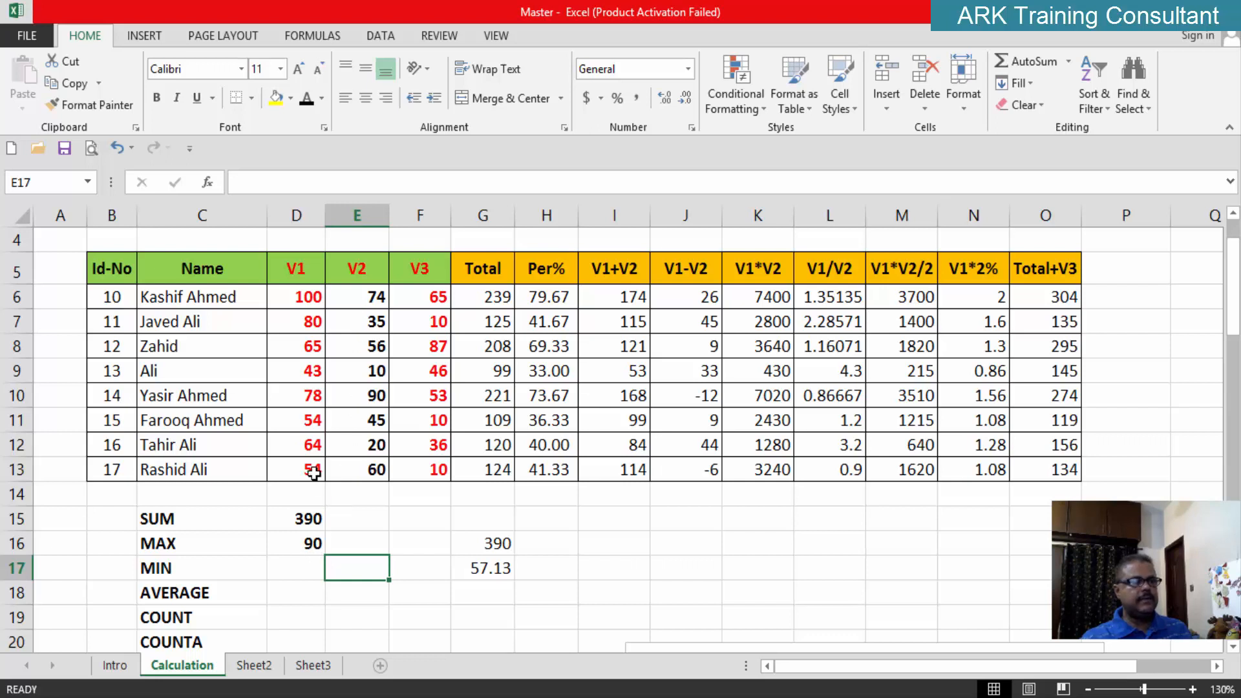
Enter the formula =MIN(E6:E13) in D17 to get the smallest V2 value
click(309, 568)
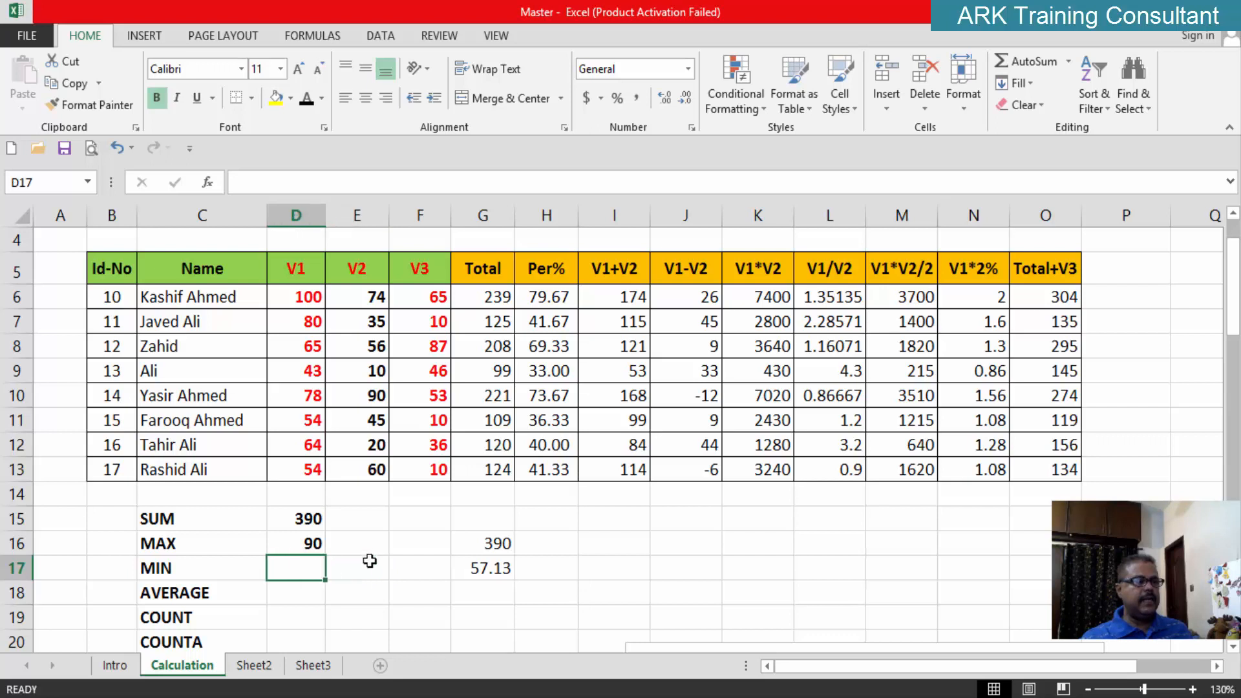
text(=M)
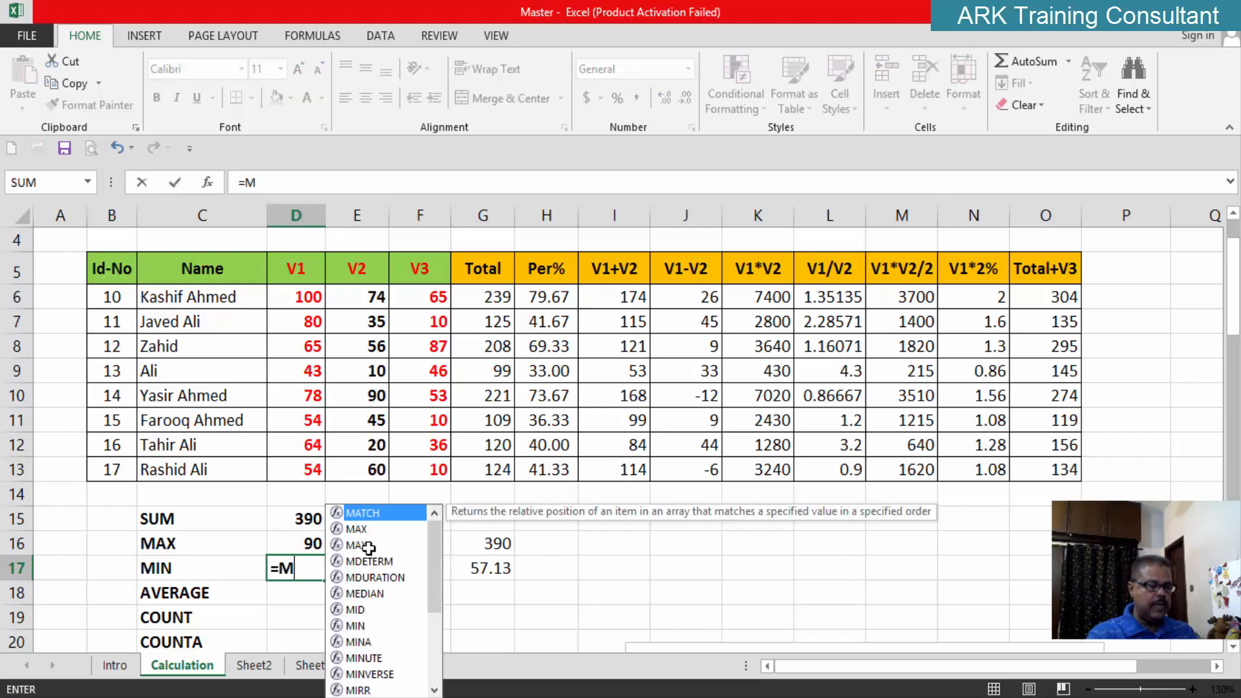
text(IN()
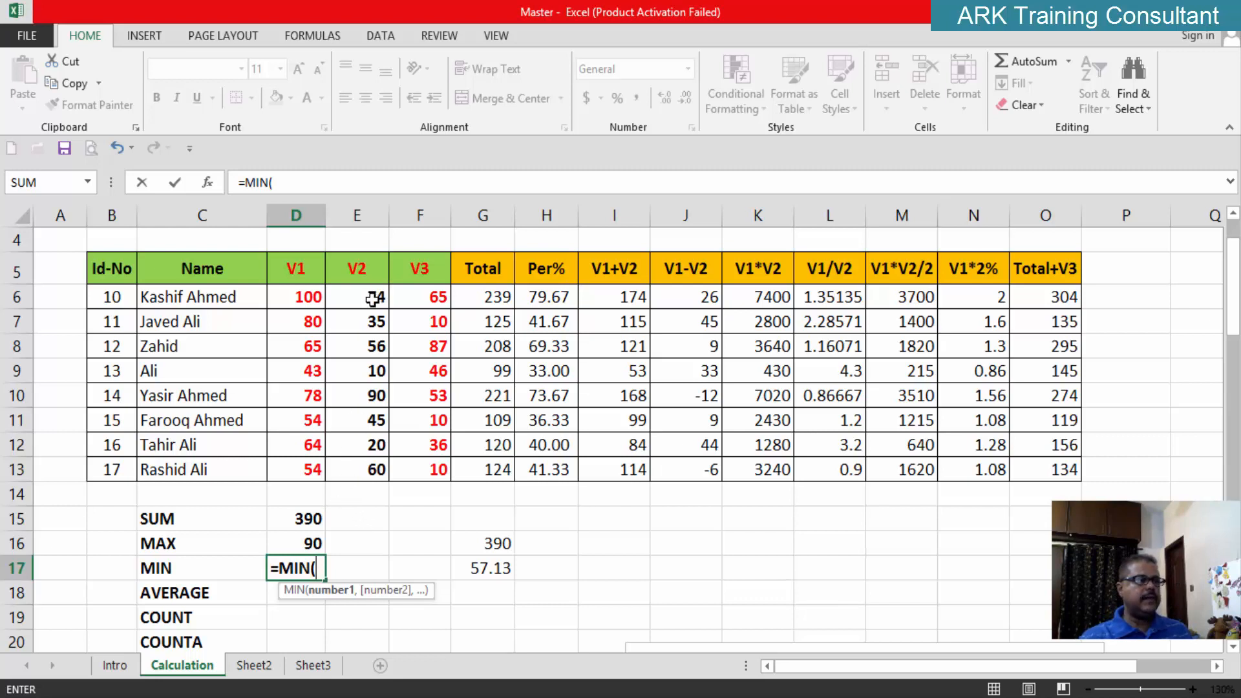
drag(374, 298, 372, 470)
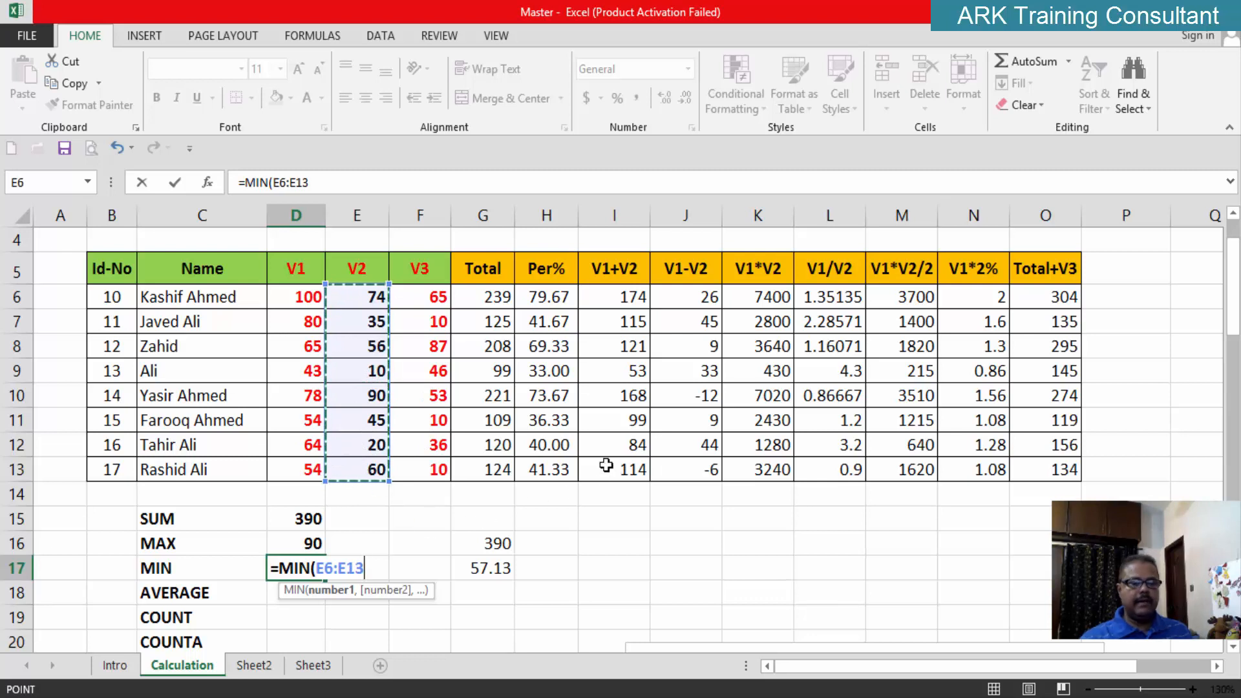
text())
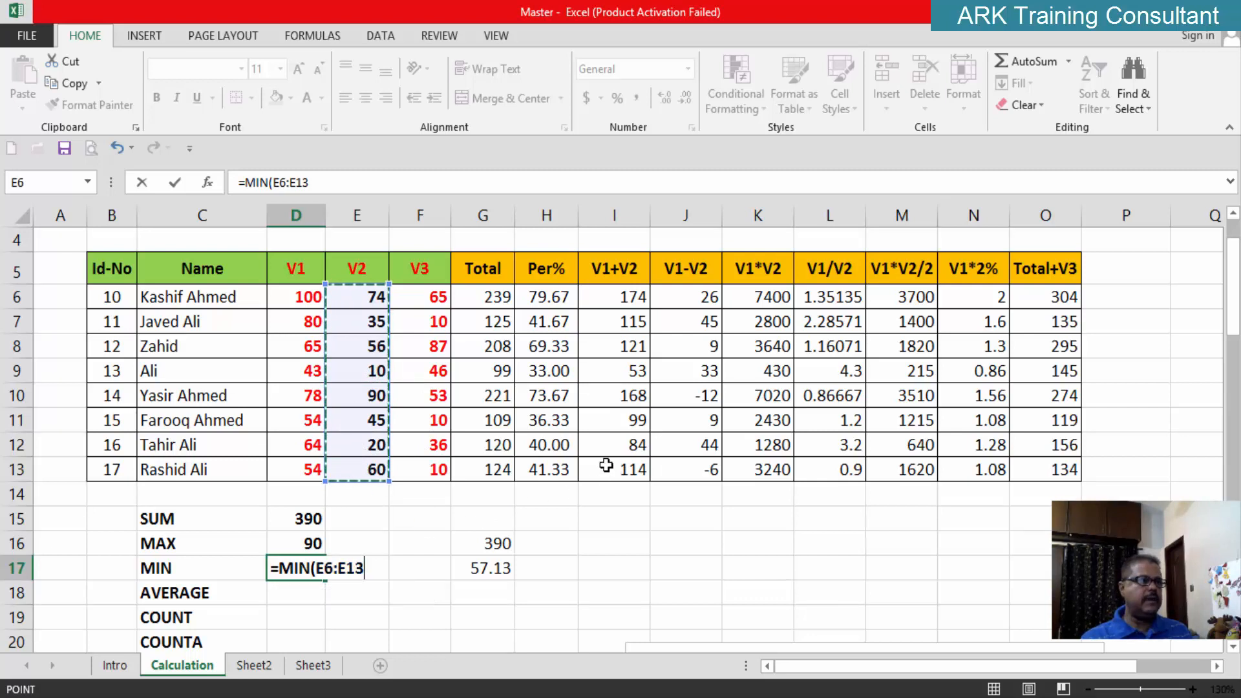
key(Return)
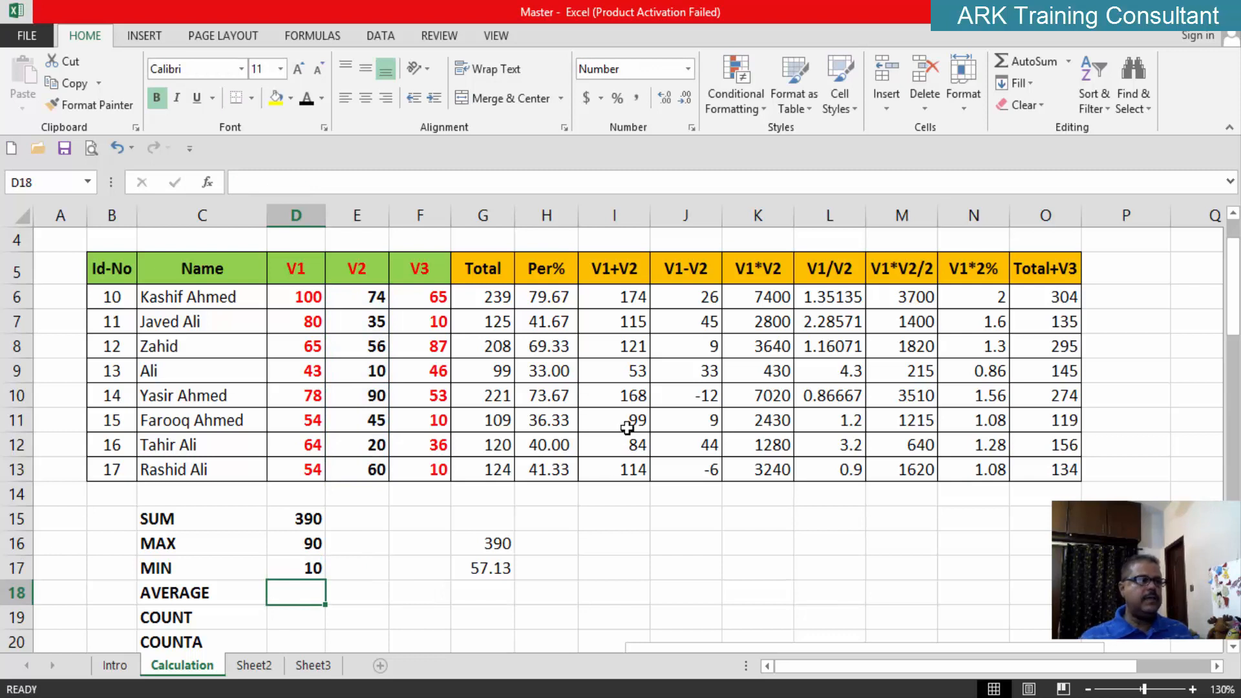
Set E9 in the V2 column to 40 to test the MIN formula
click(373, 374)
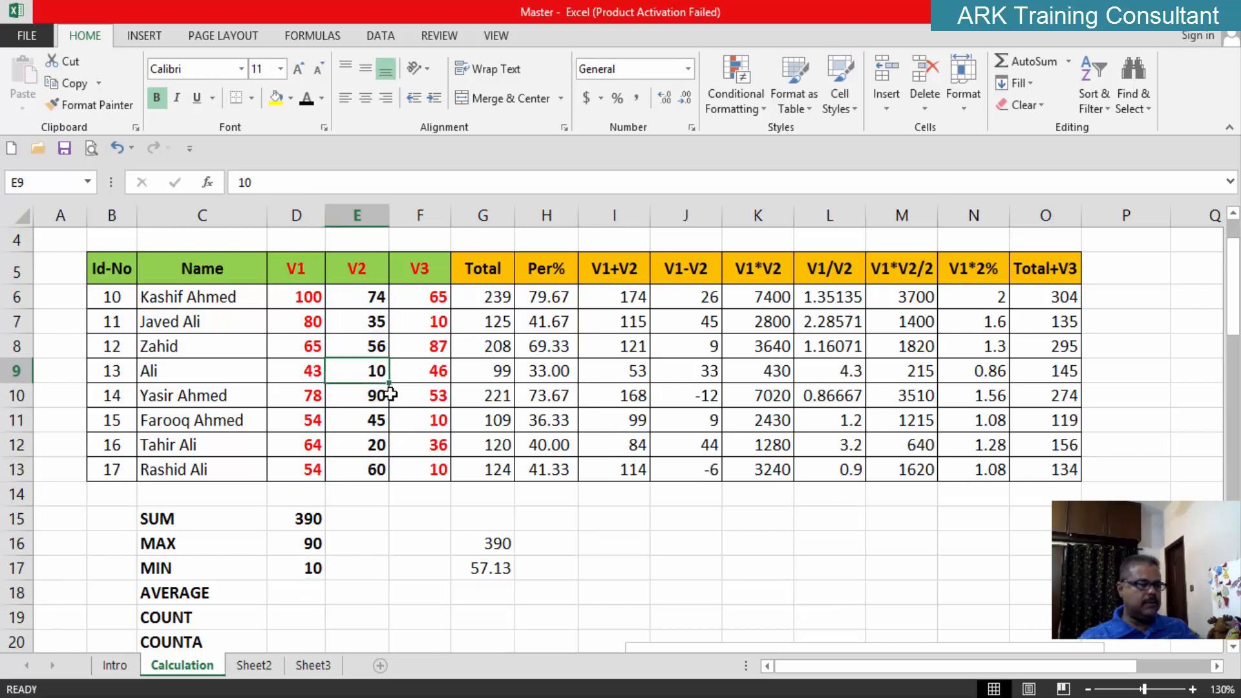
text(40)
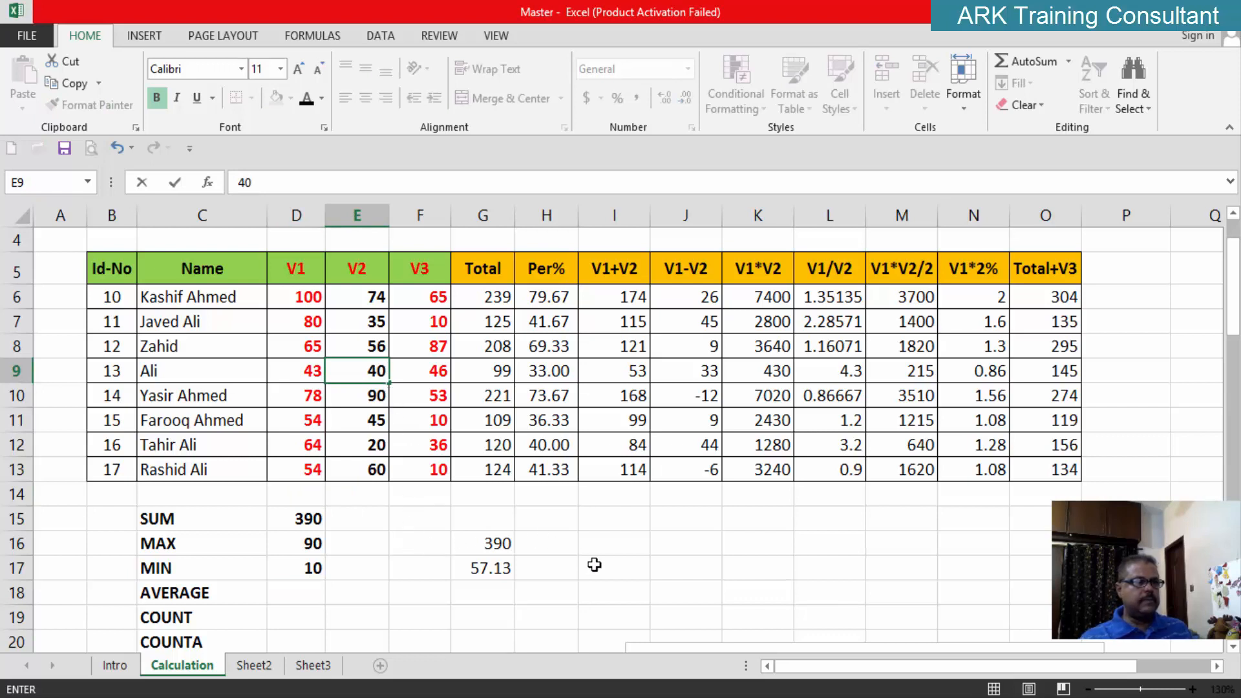
click(600, 564)
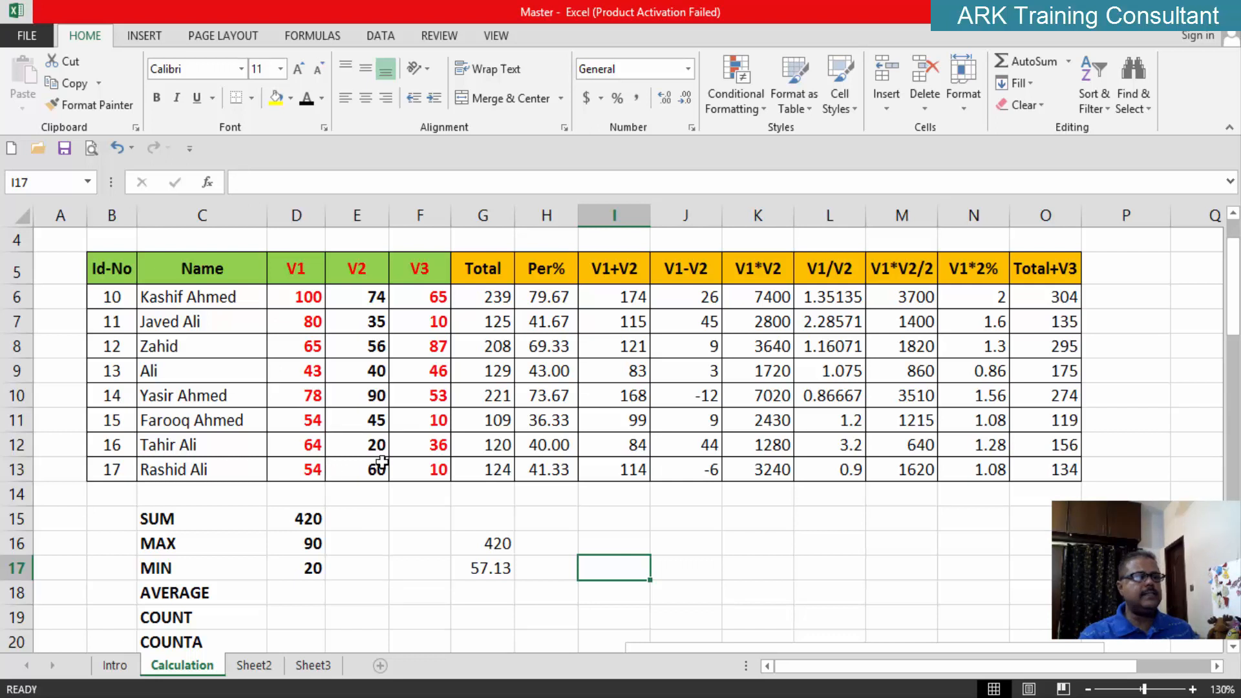
Enter the formula =AVERAGE(E6:E13) in D18 to average the V2 values
click(297, 593)
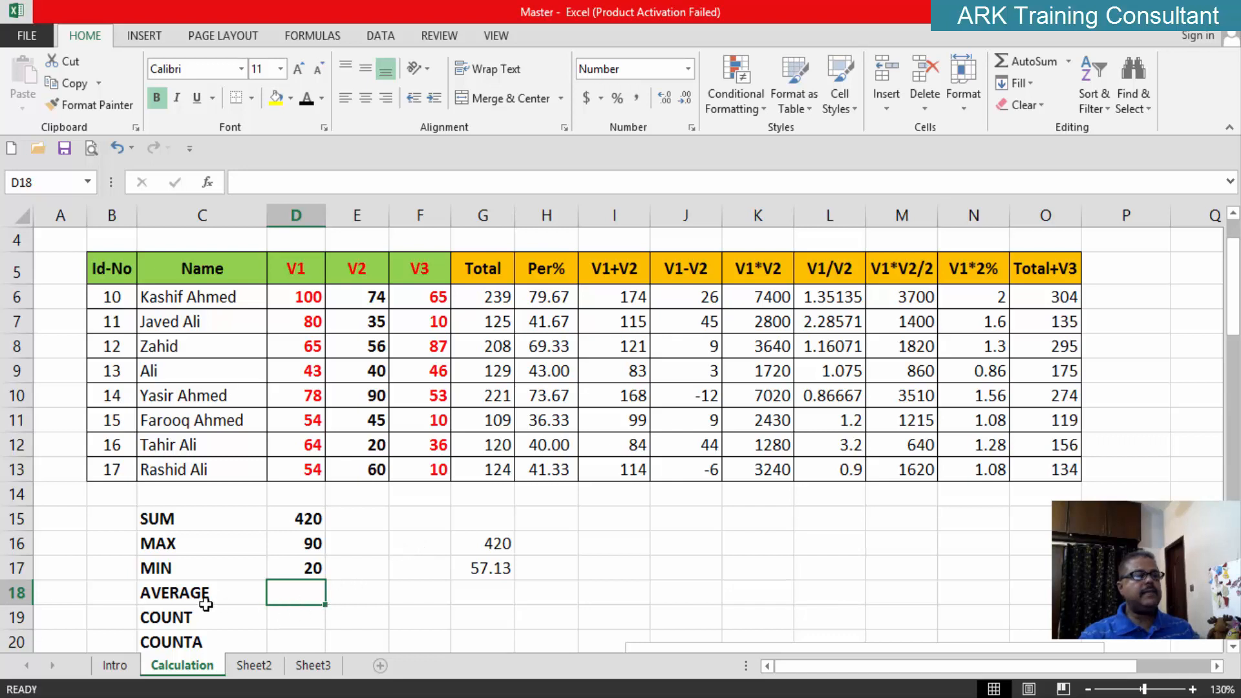
text(=)
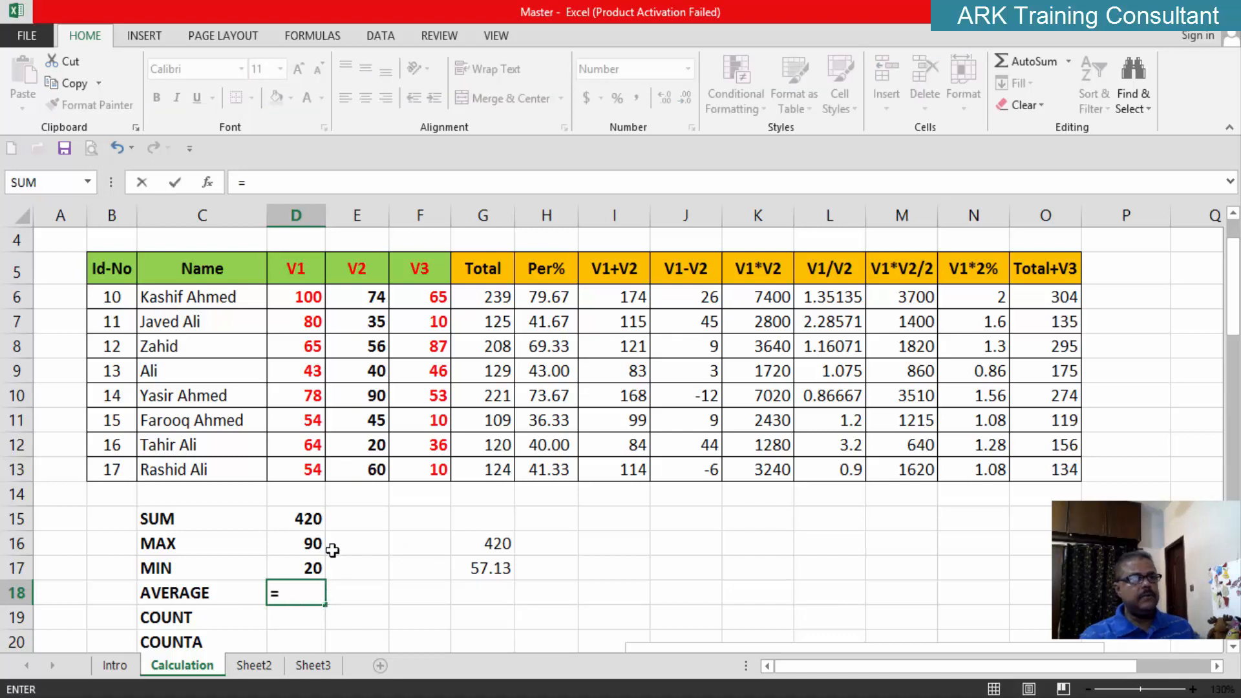
text(AV)
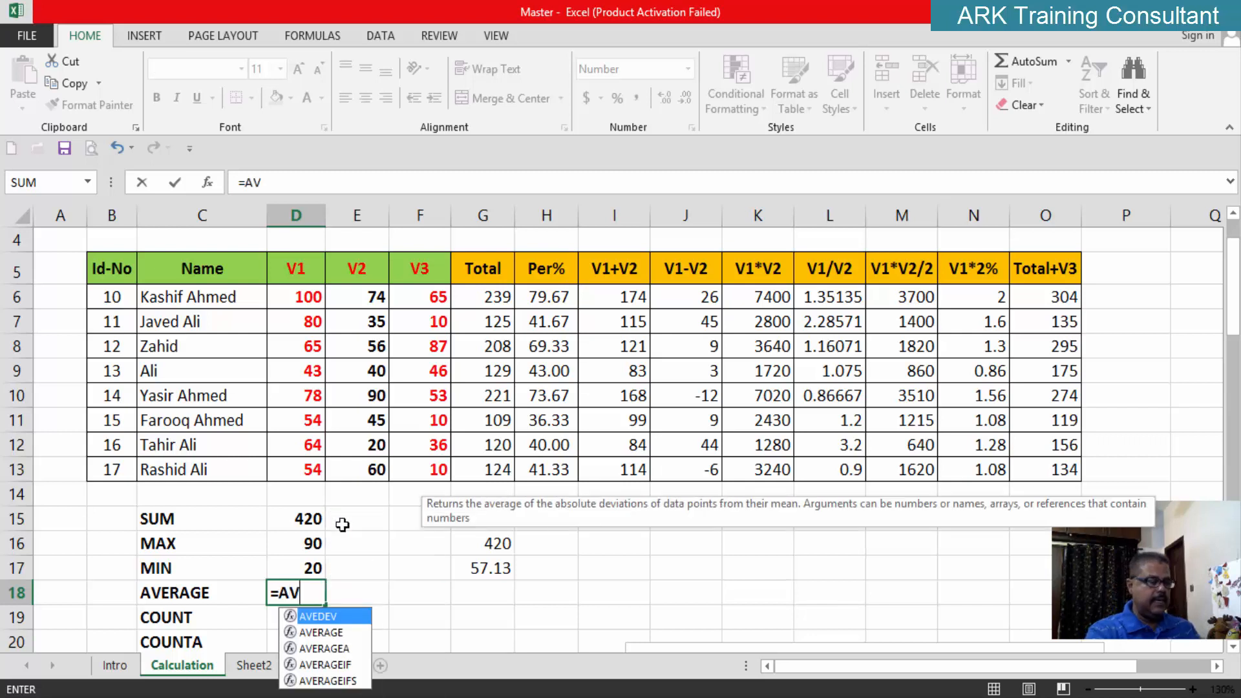
text(ERAGE()
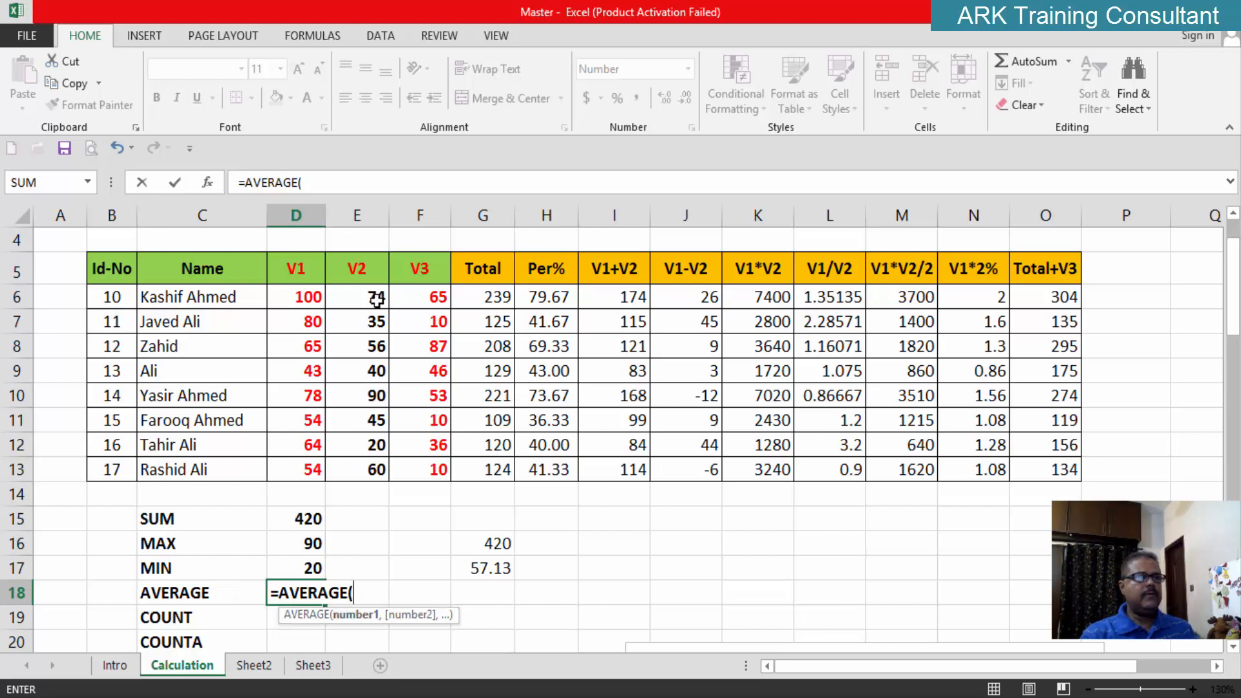
drag(377, 300, 369, 467)
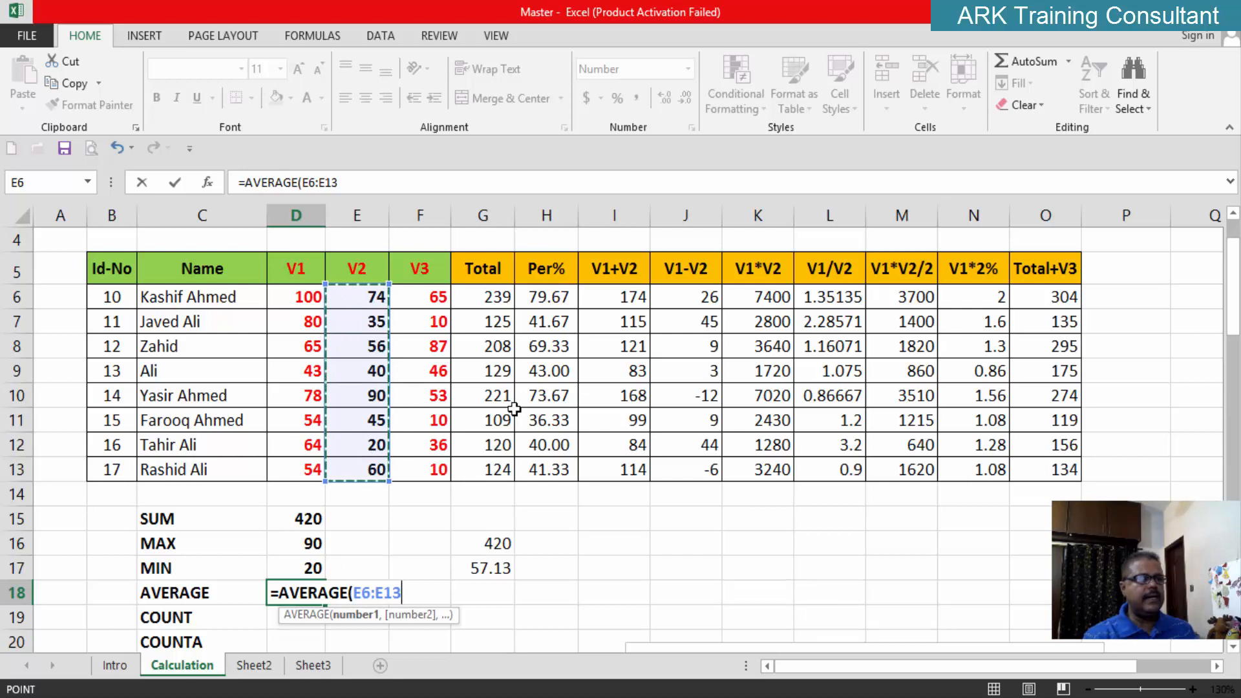
key(Return)
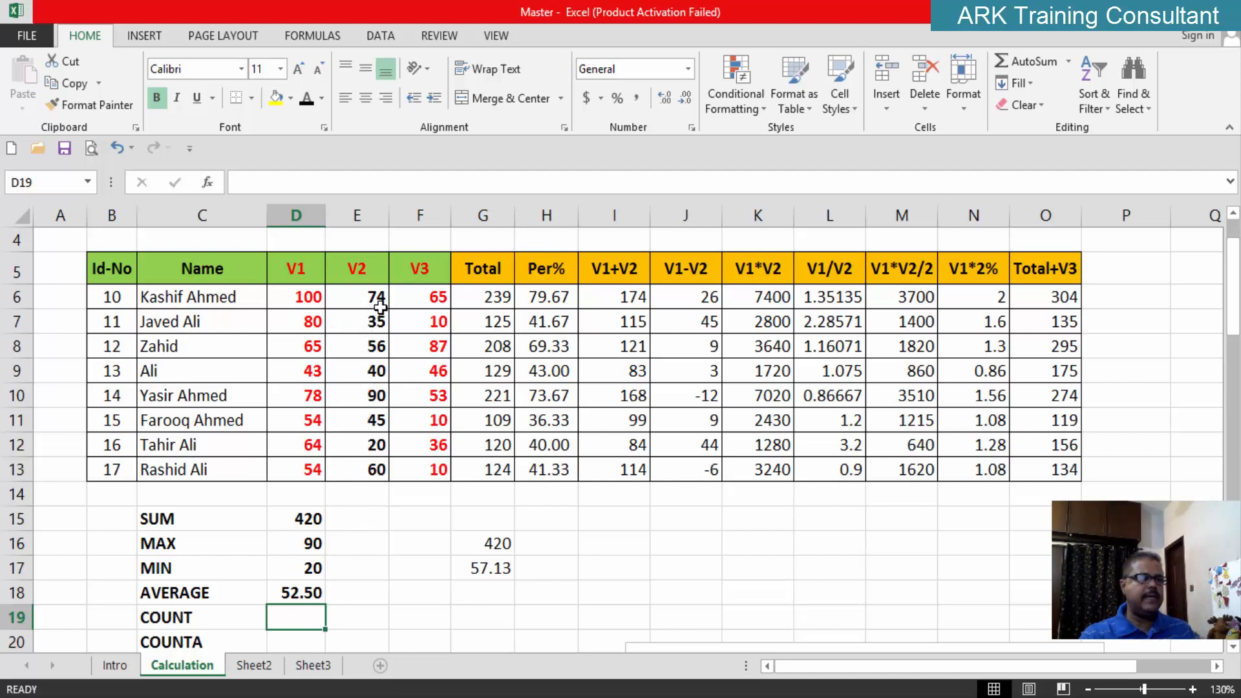
Check the SUM formula in G16 and change the manual average formula in G17 to =420/8
click(497, 541)
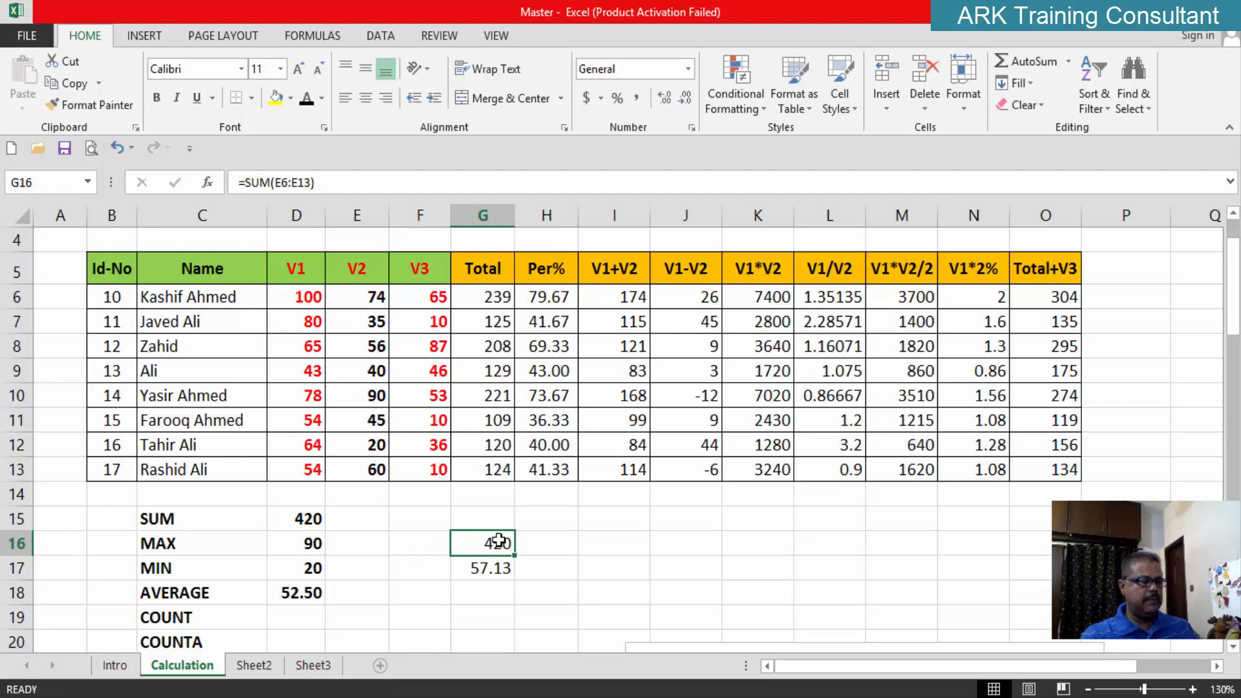
double_click(497, 541)
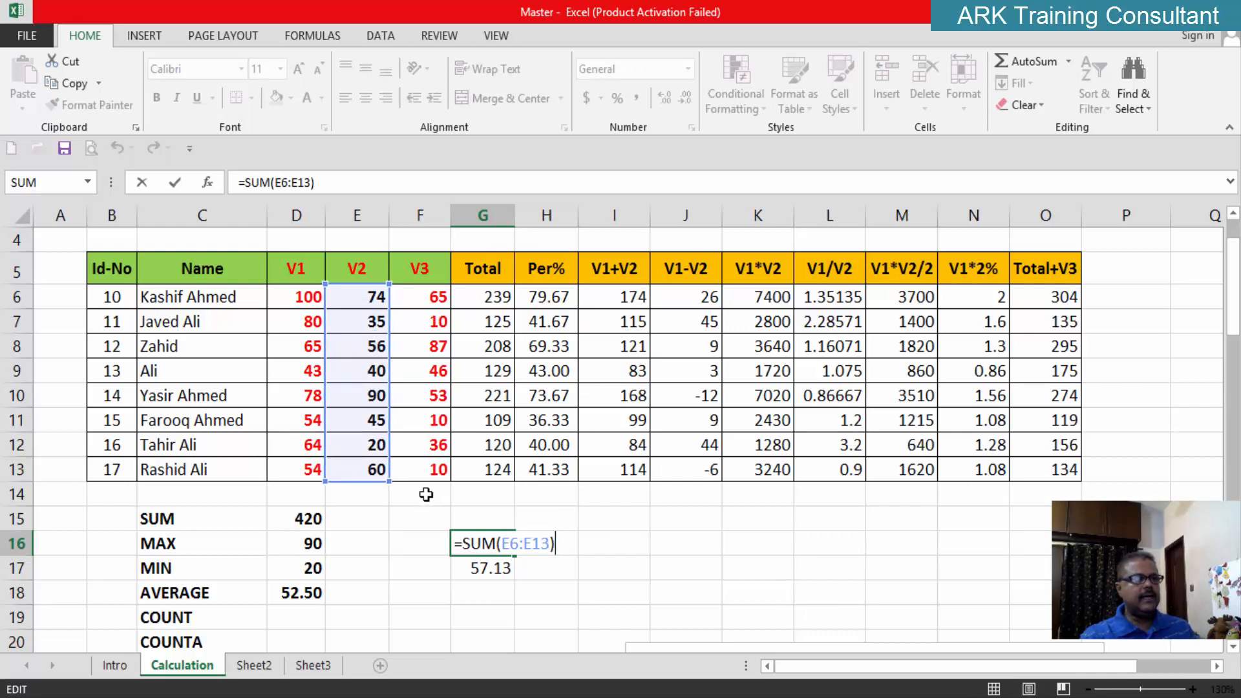
key(Return)
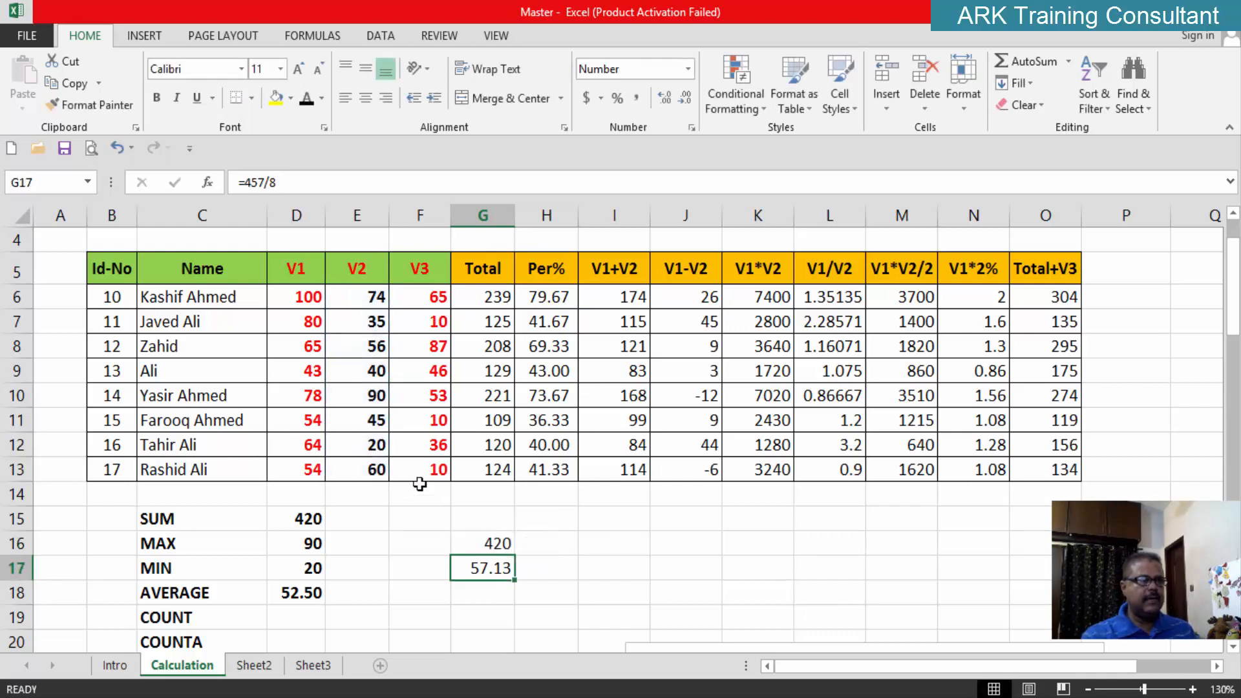
key(F2)
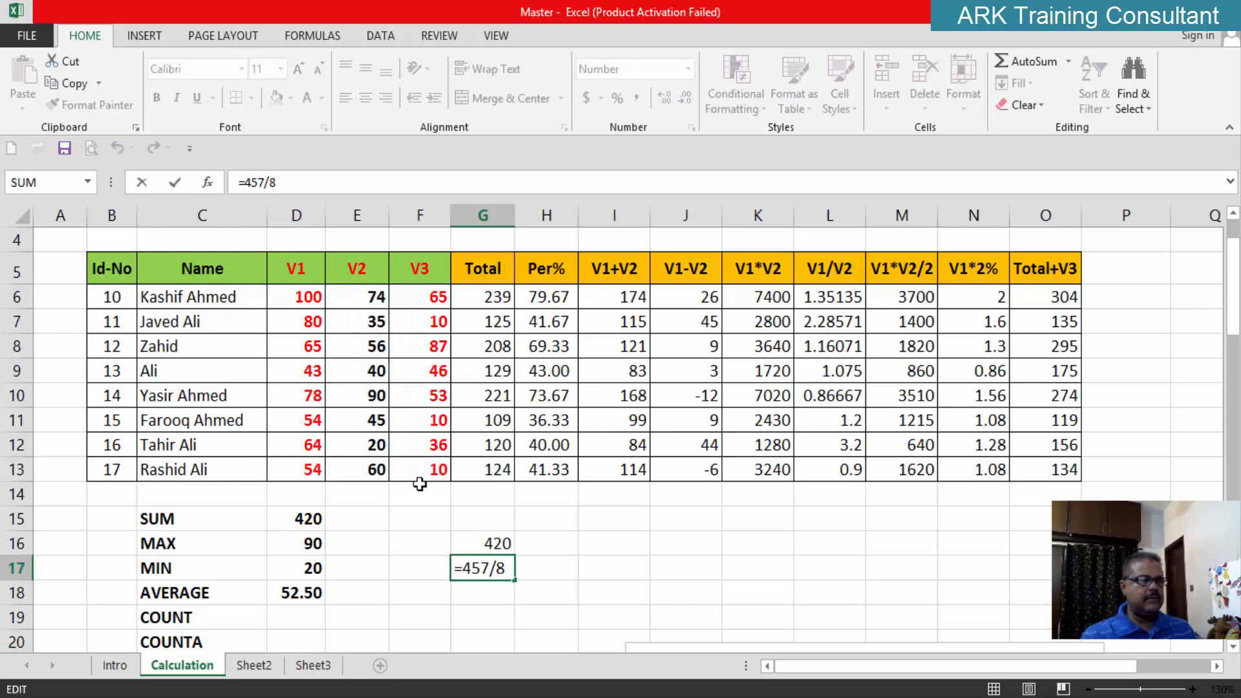
click(488, 567)
key(BackSpace)
key(BackSpace)
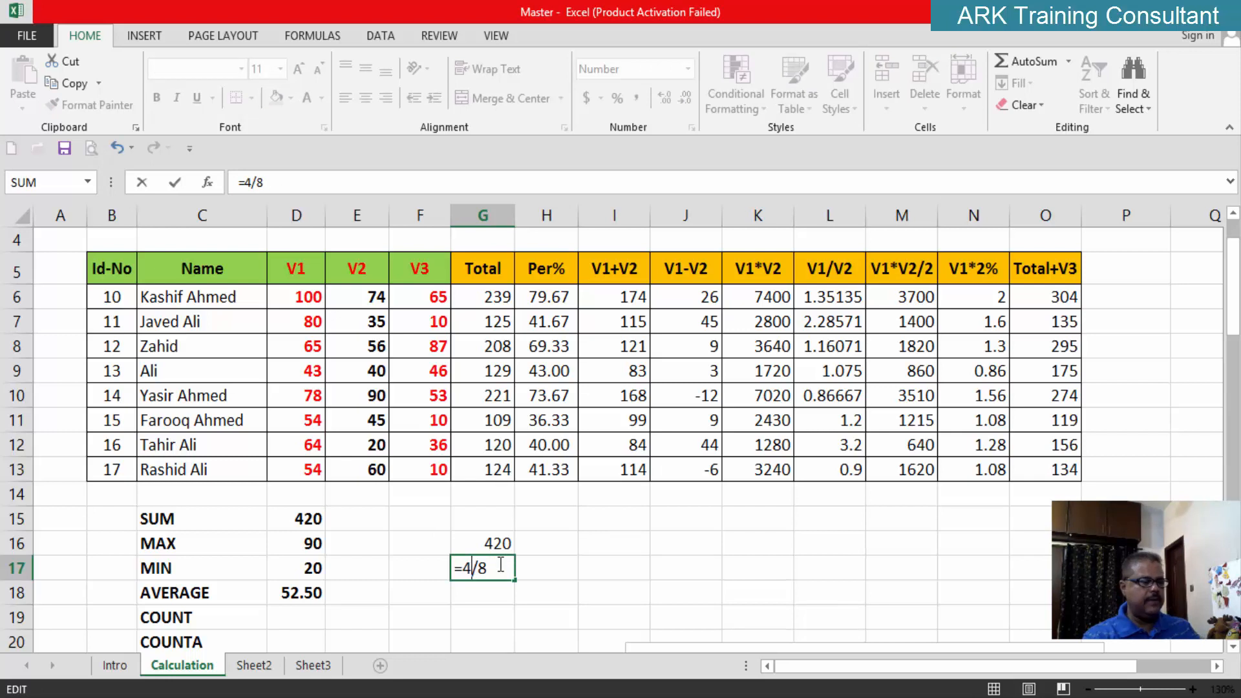
text(20)
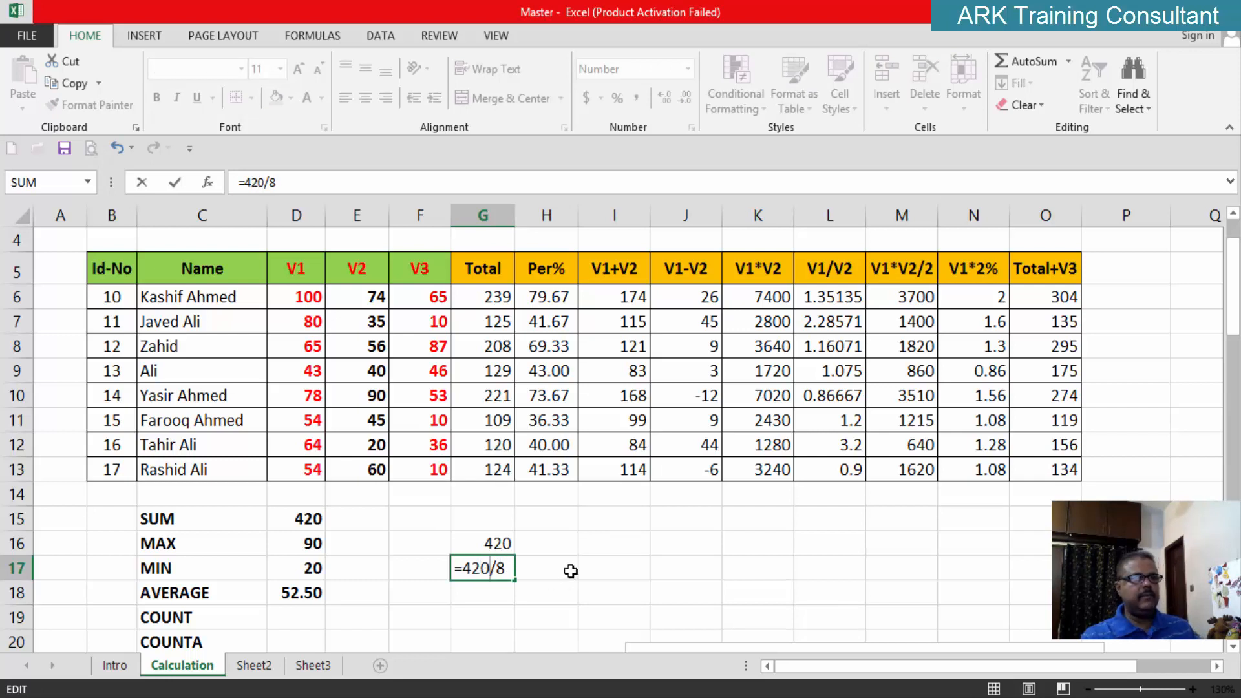
key(ctrl+Return)
key(Return)
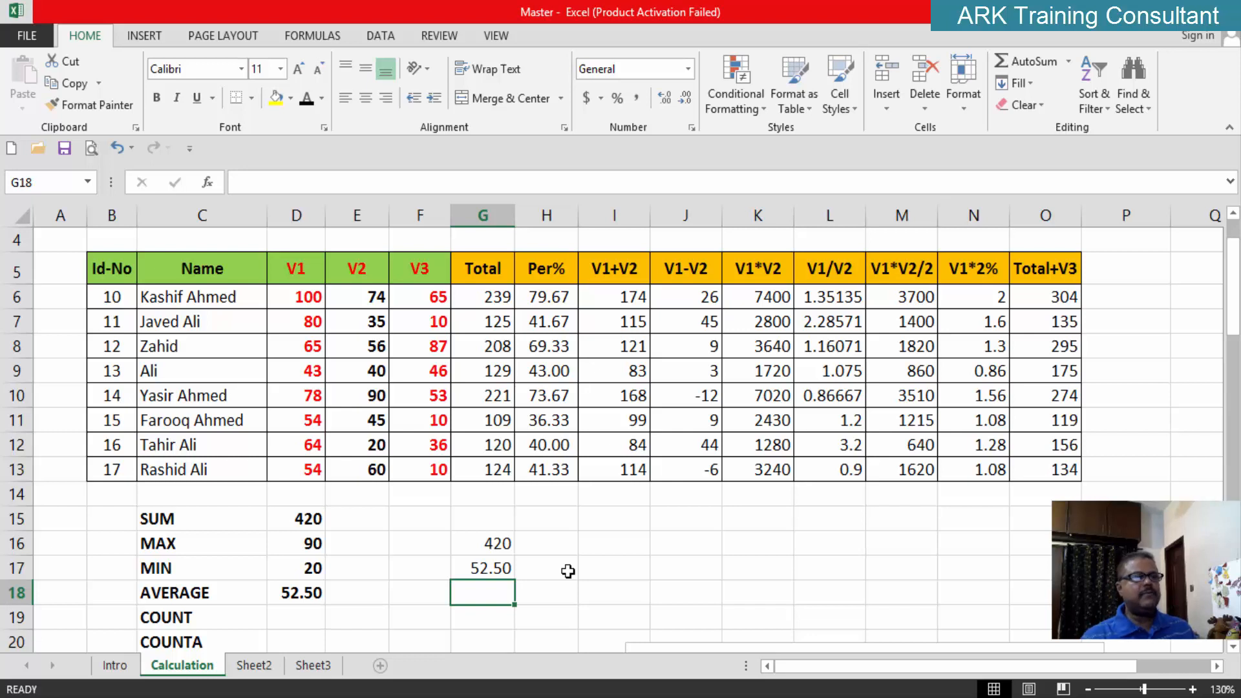
Compare the manual sum and division formulas in G16 and G17 with the AVERAGE formula in D18
key(Up)
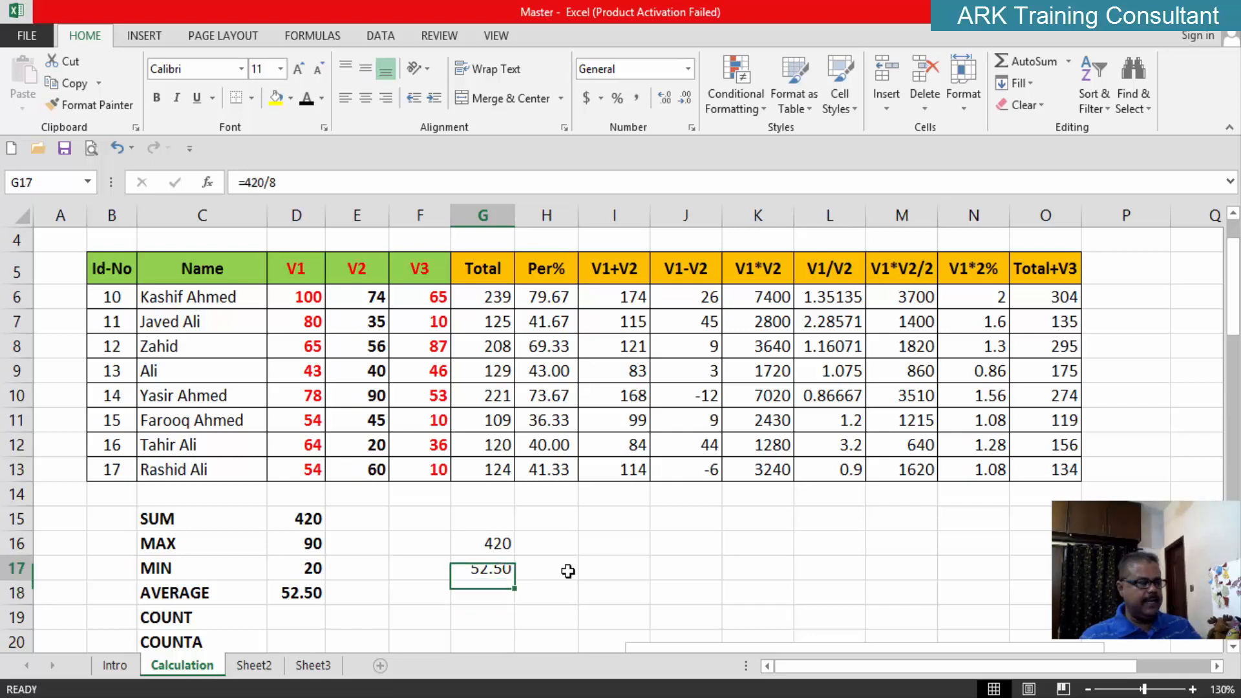
key(F2)
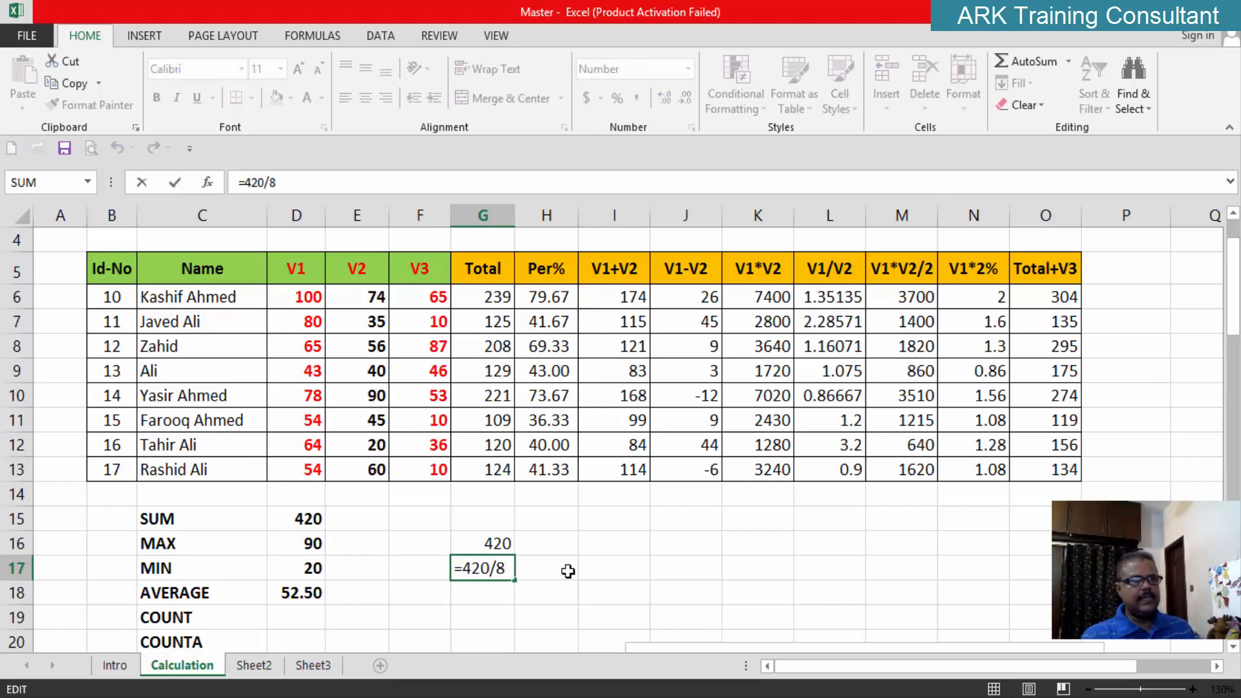
key(Return)
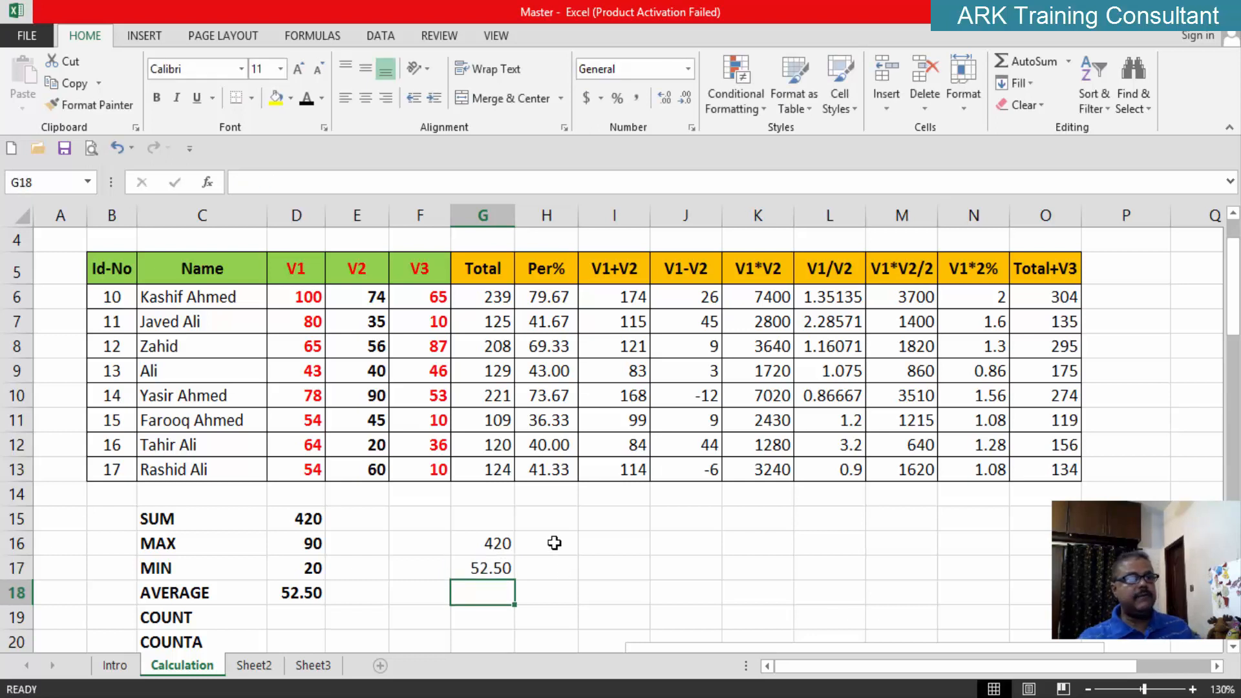
click(497, 568)
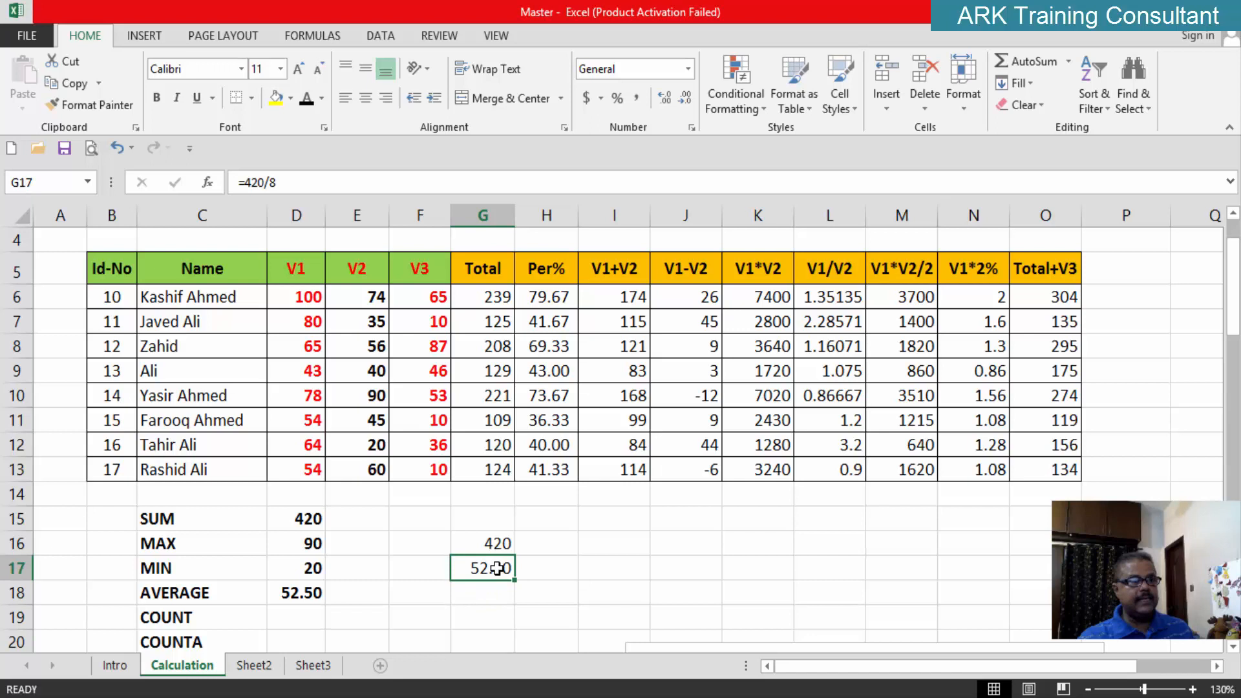
click(316, 593)
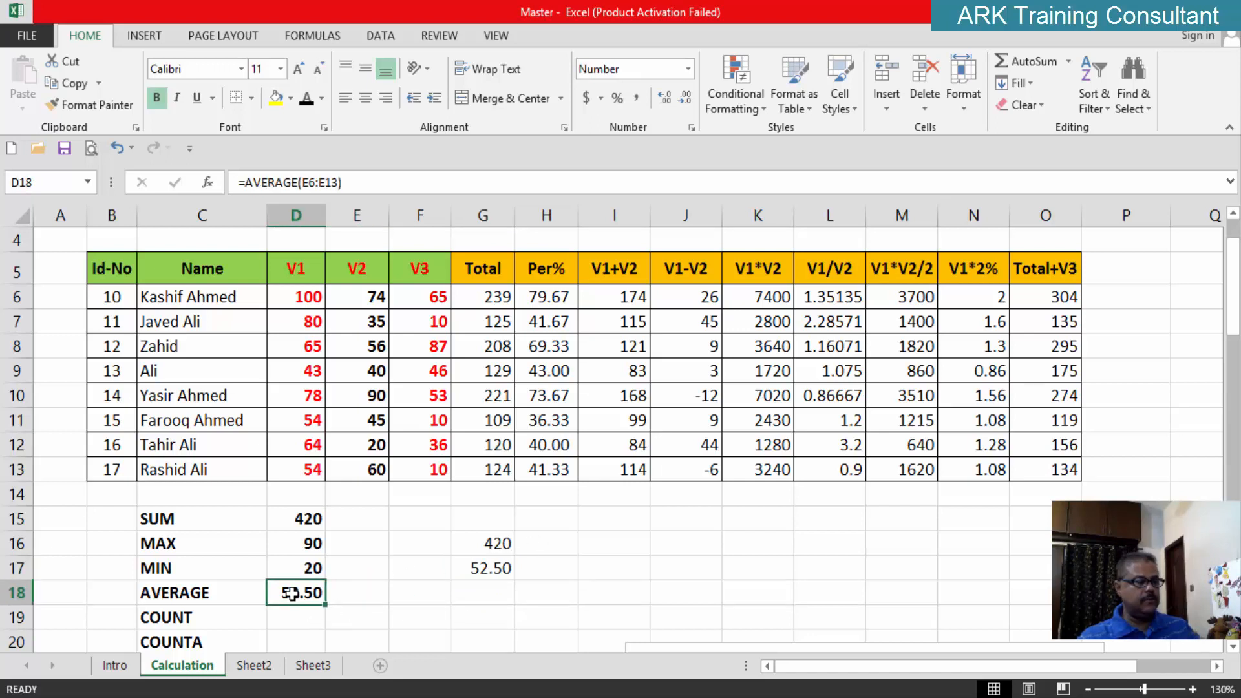
double_click(293, 593)
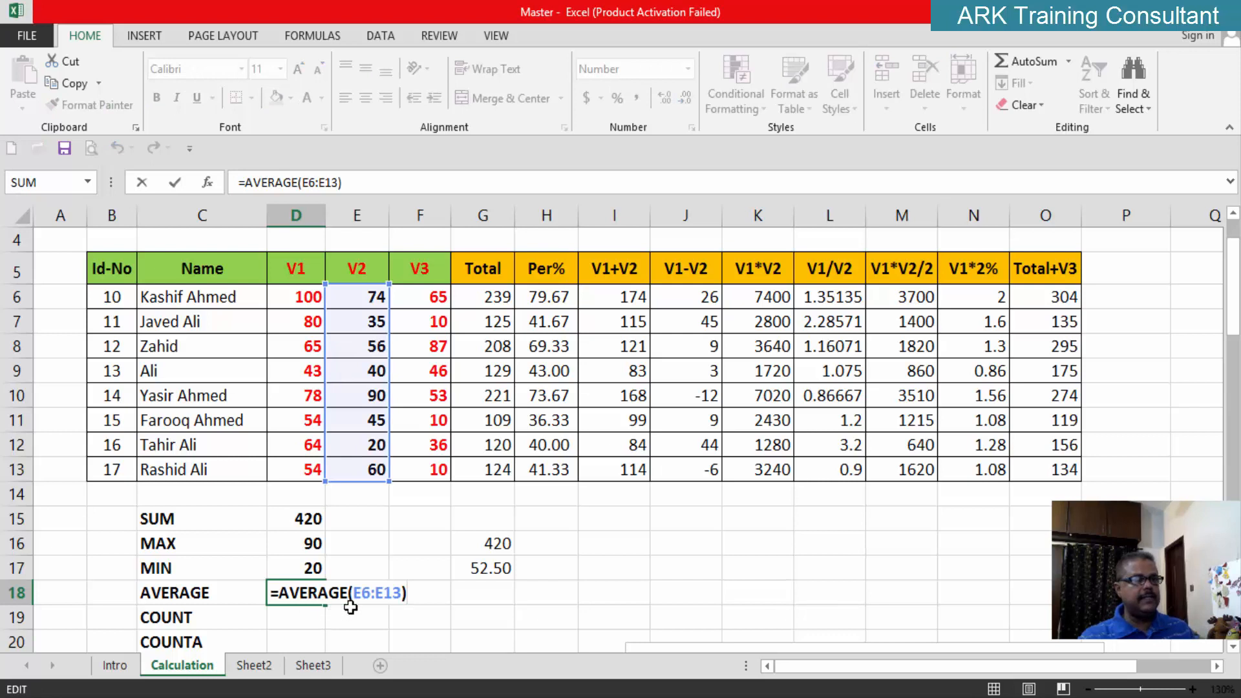
click(434, 618)
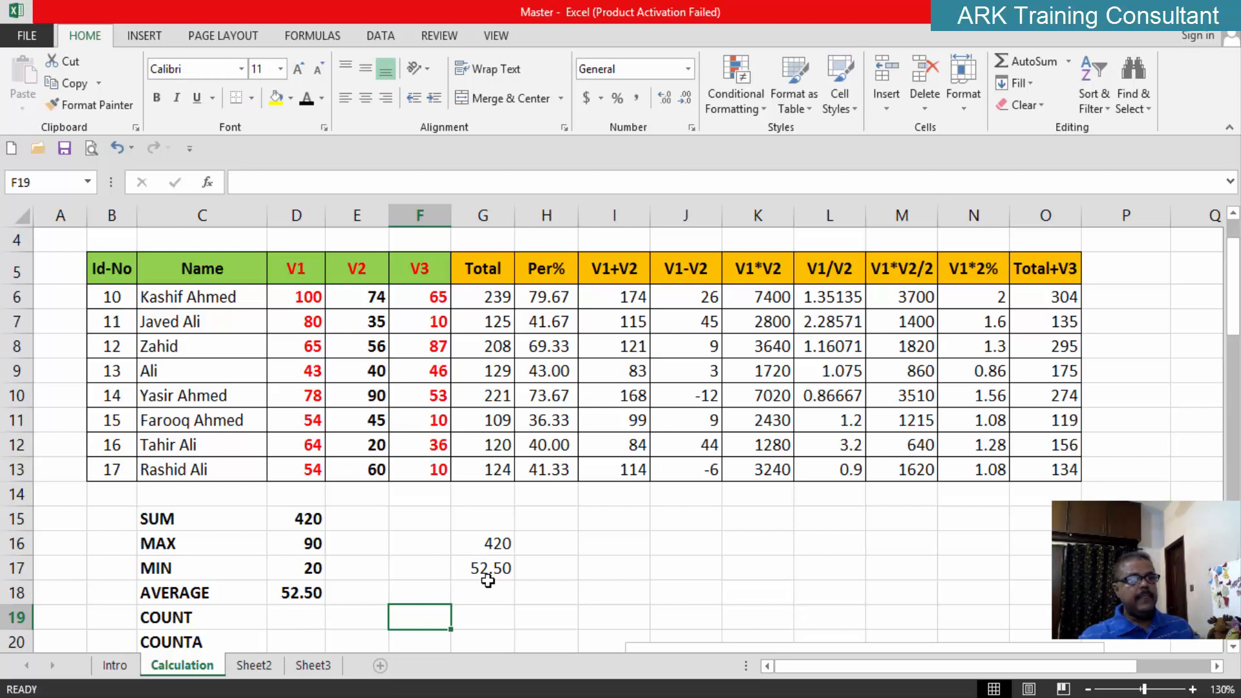
click(502, 546)
double_click(501, 546)
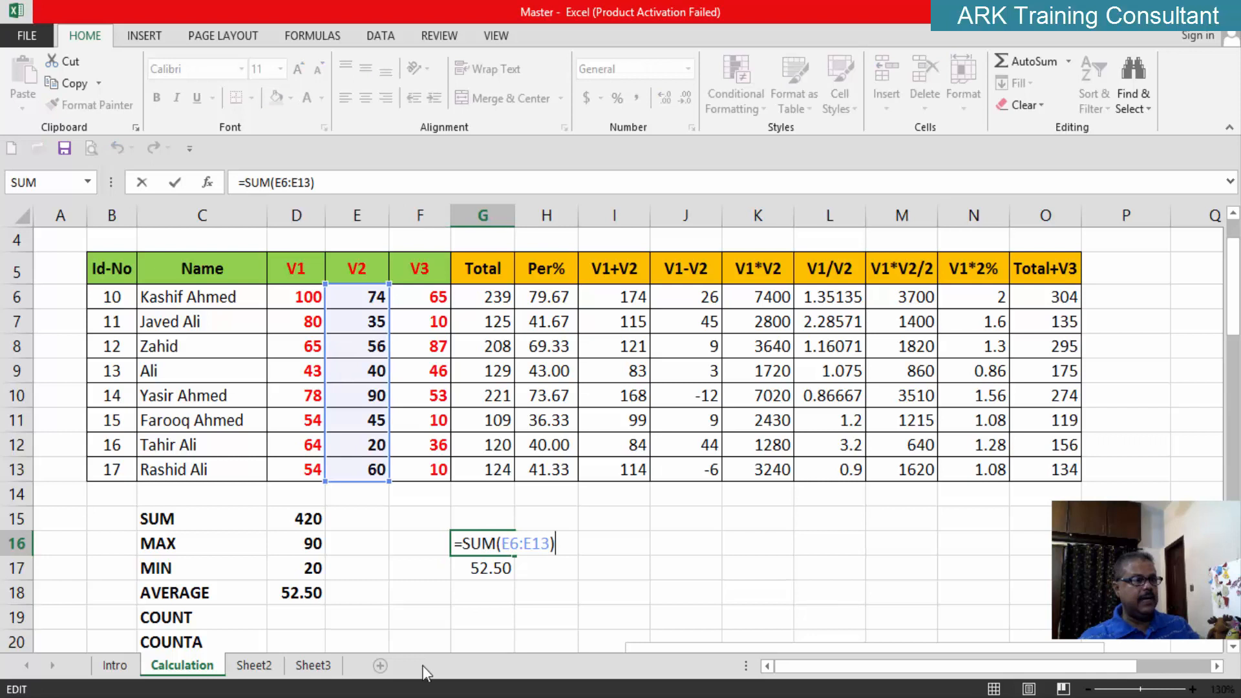
click(601, 591)
click(501, 572)
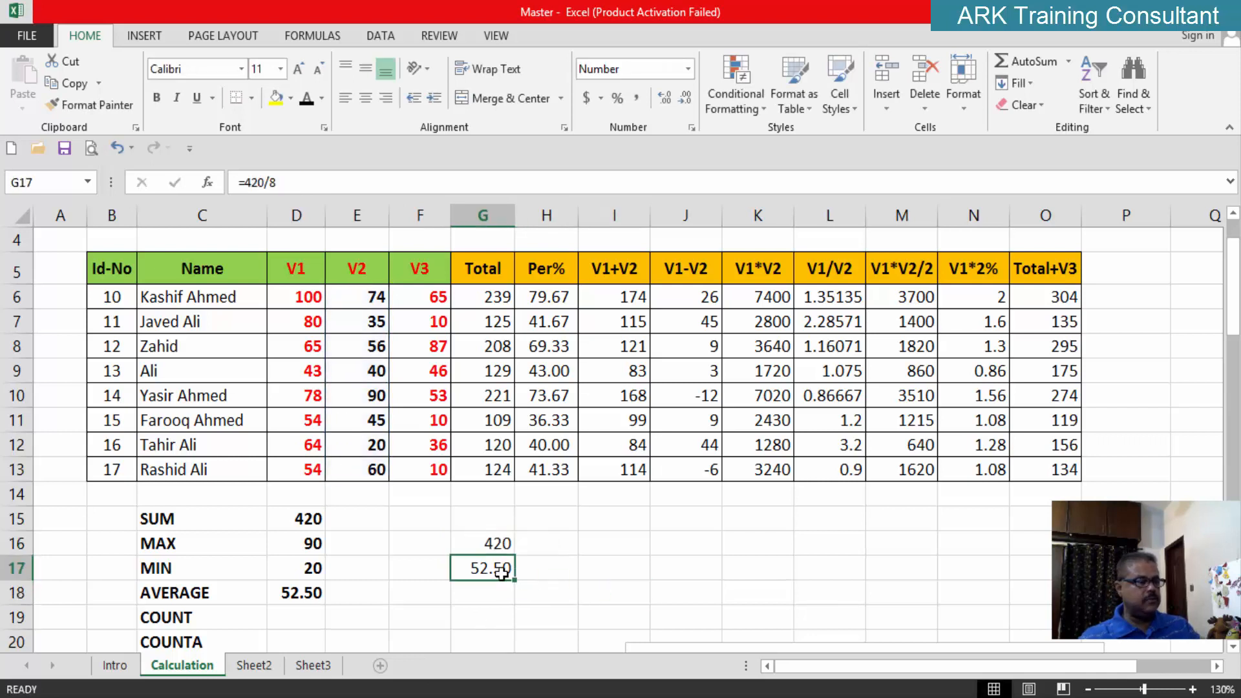
double_click(501, 572)
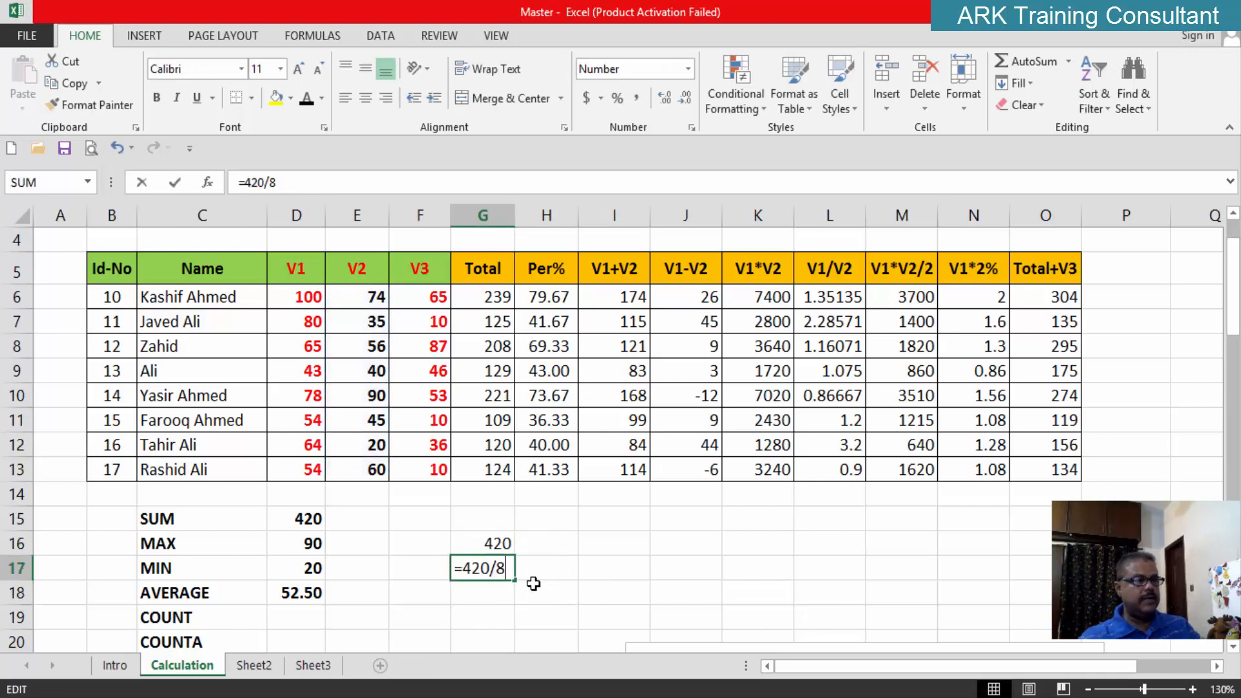
click(573, 586)
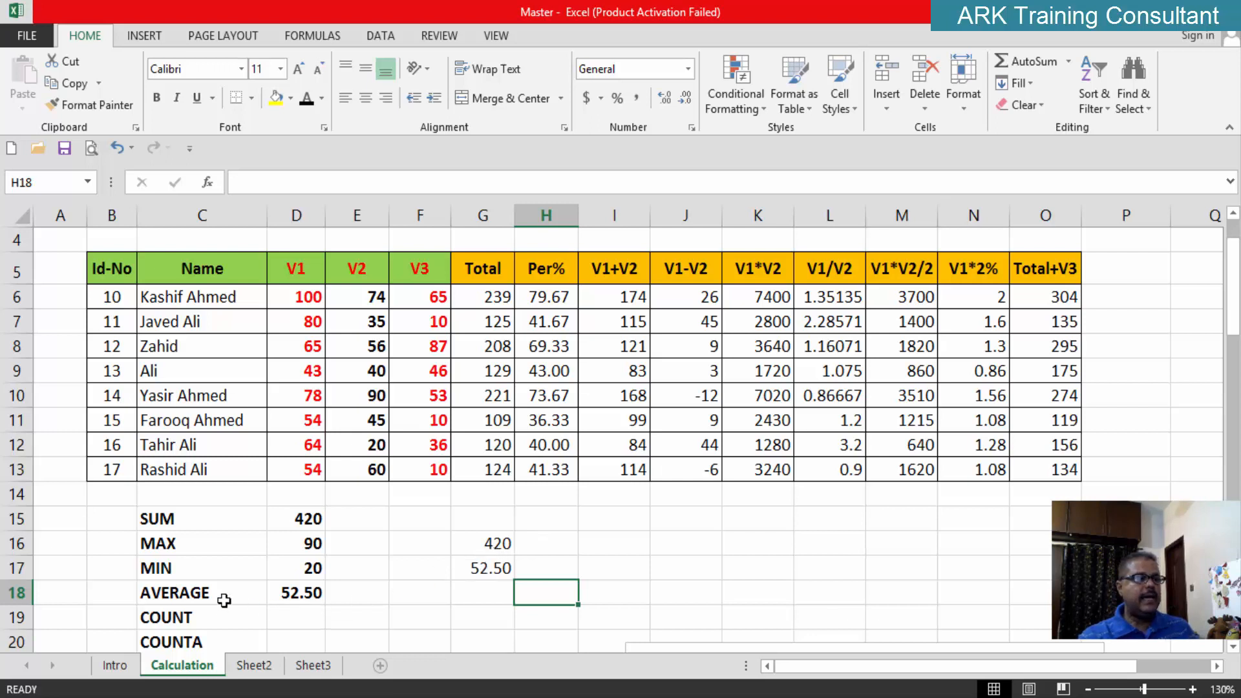
click(305, 594)
double_click(305, 594)
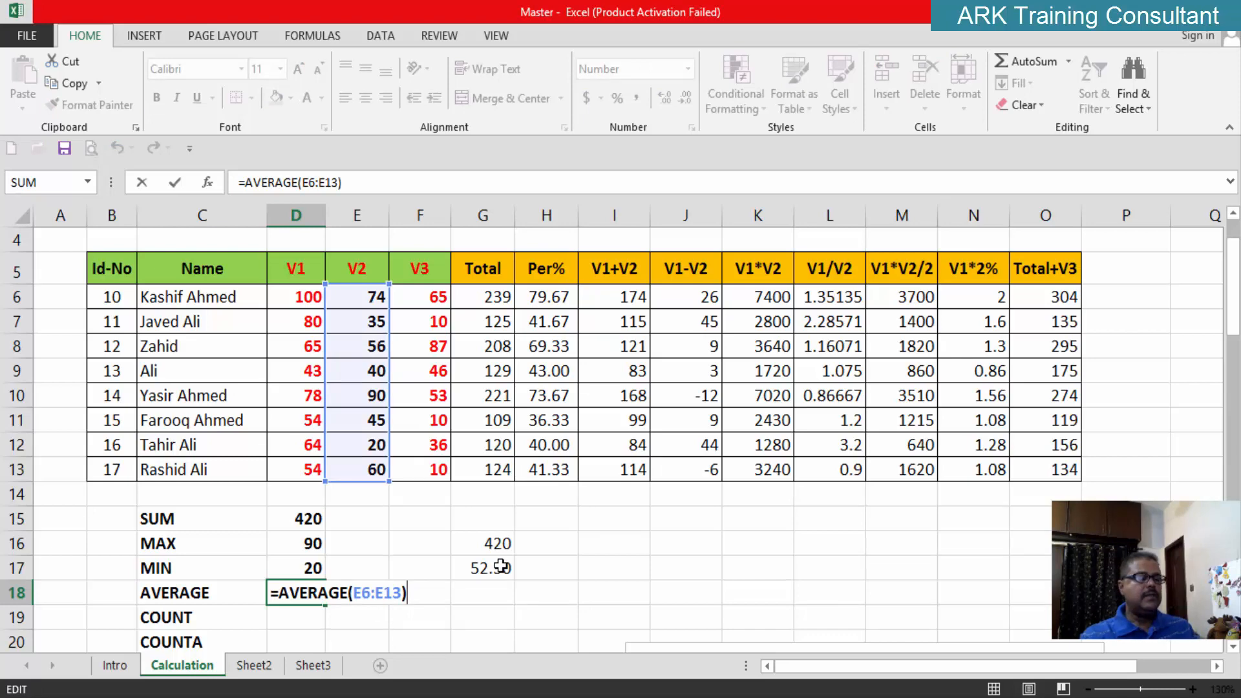
click(553, 601)
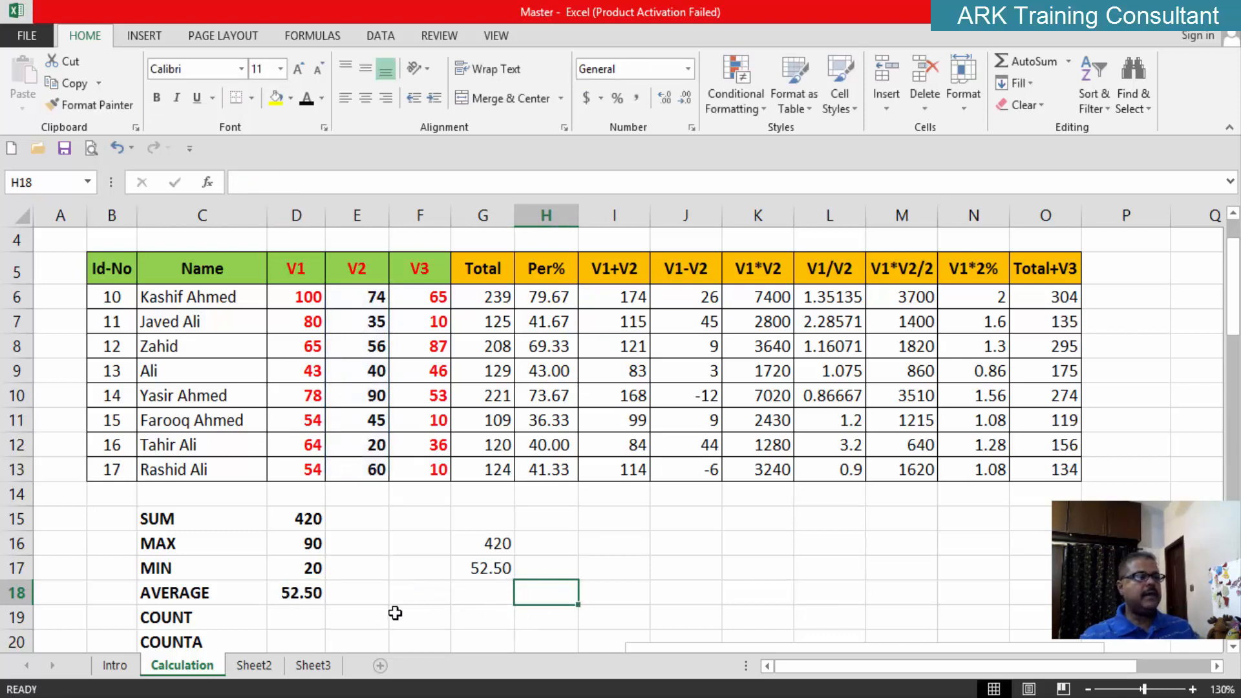
Enter the formula =COUNT(E6:E13) in D19 to count the numeric V2 values
scroll(399, 610, down, 1)
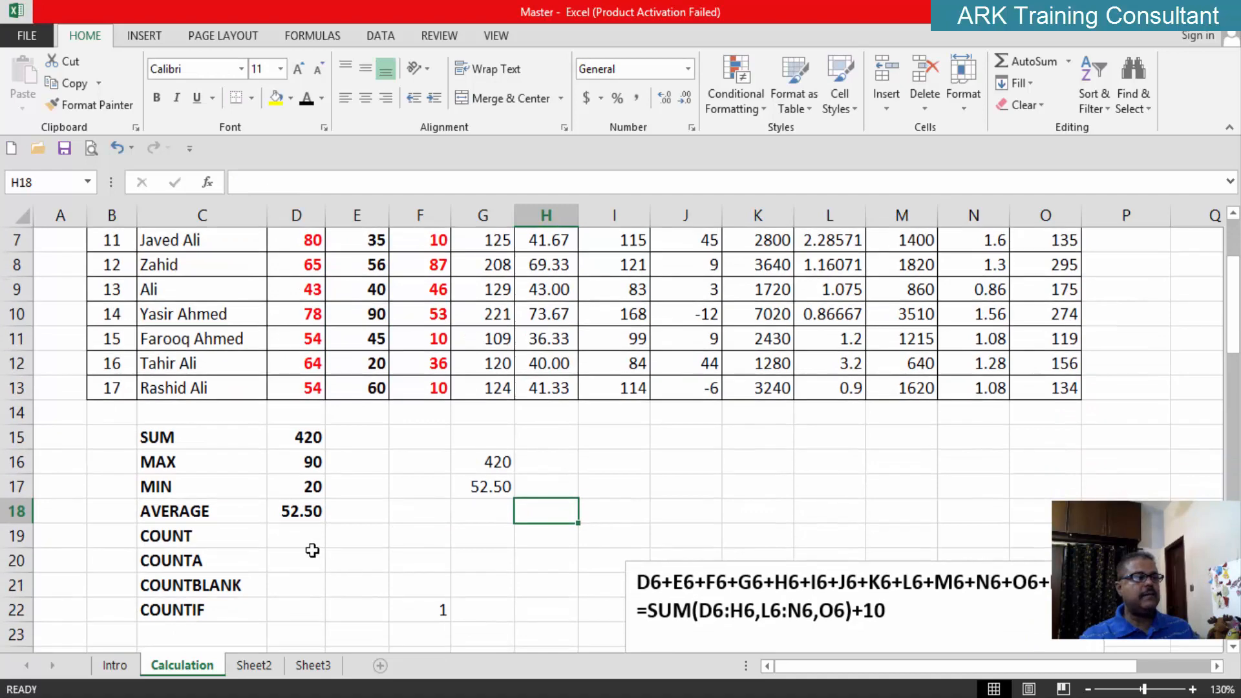
click(308, 546)
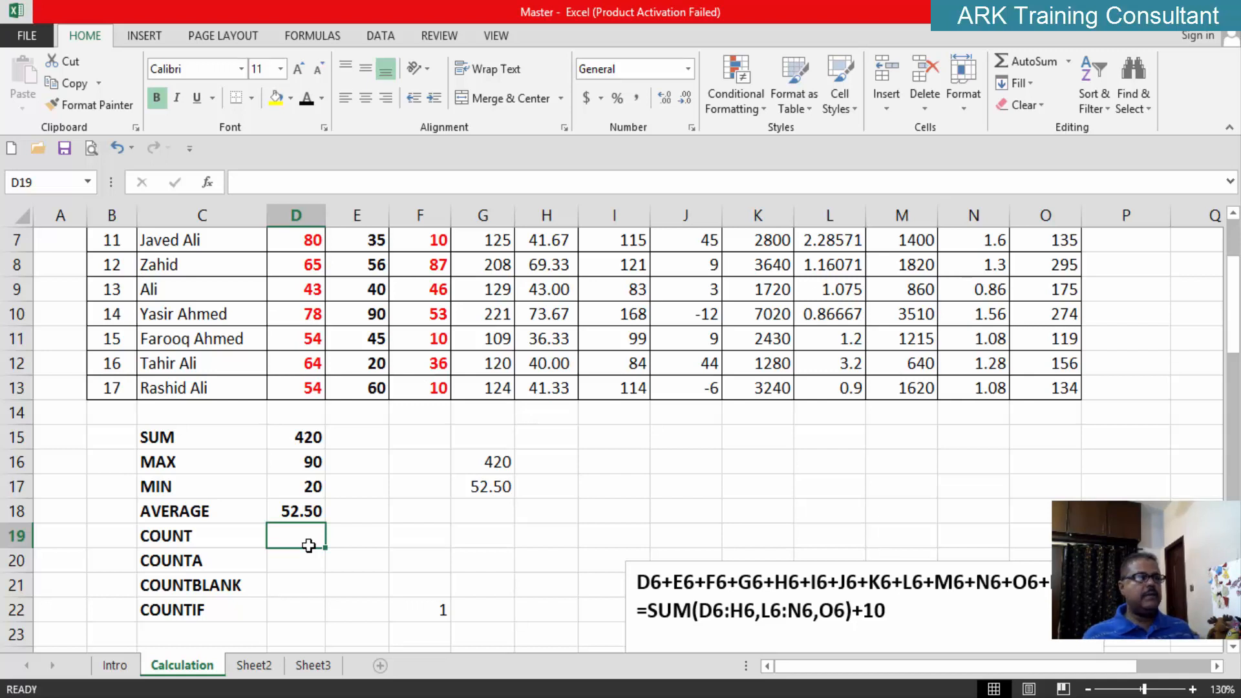
text(=)
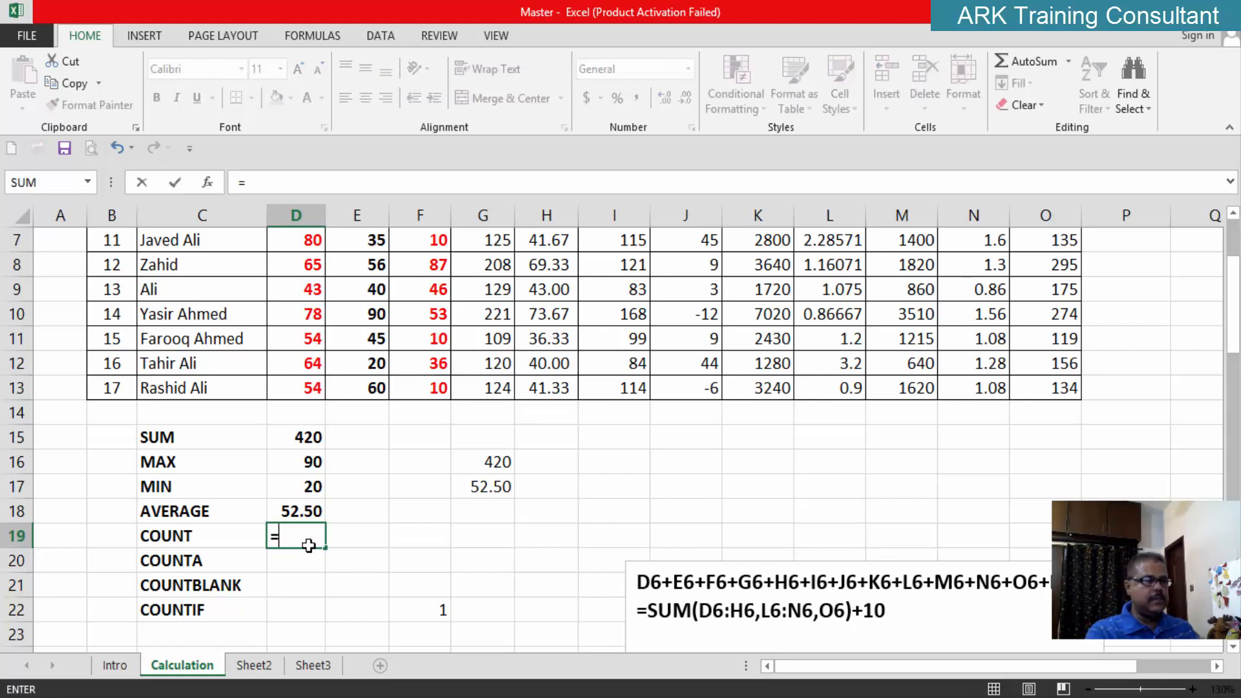
text(COUNT()
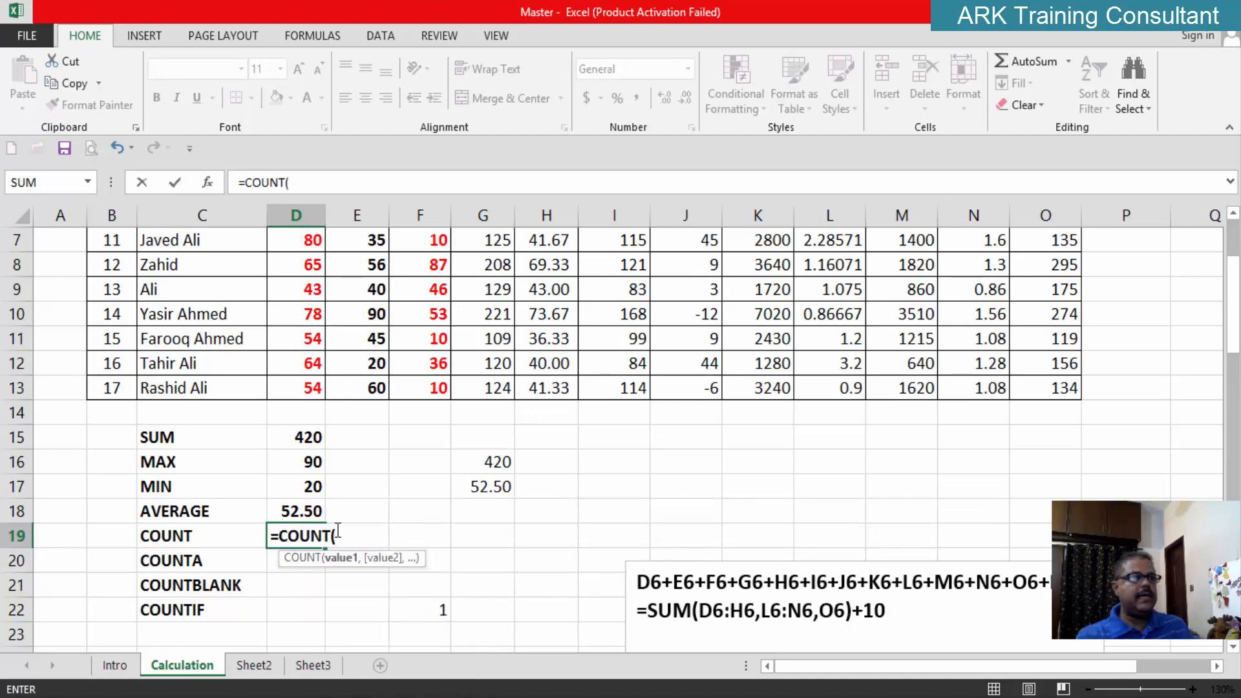
scroll(337, 530, up, 2)
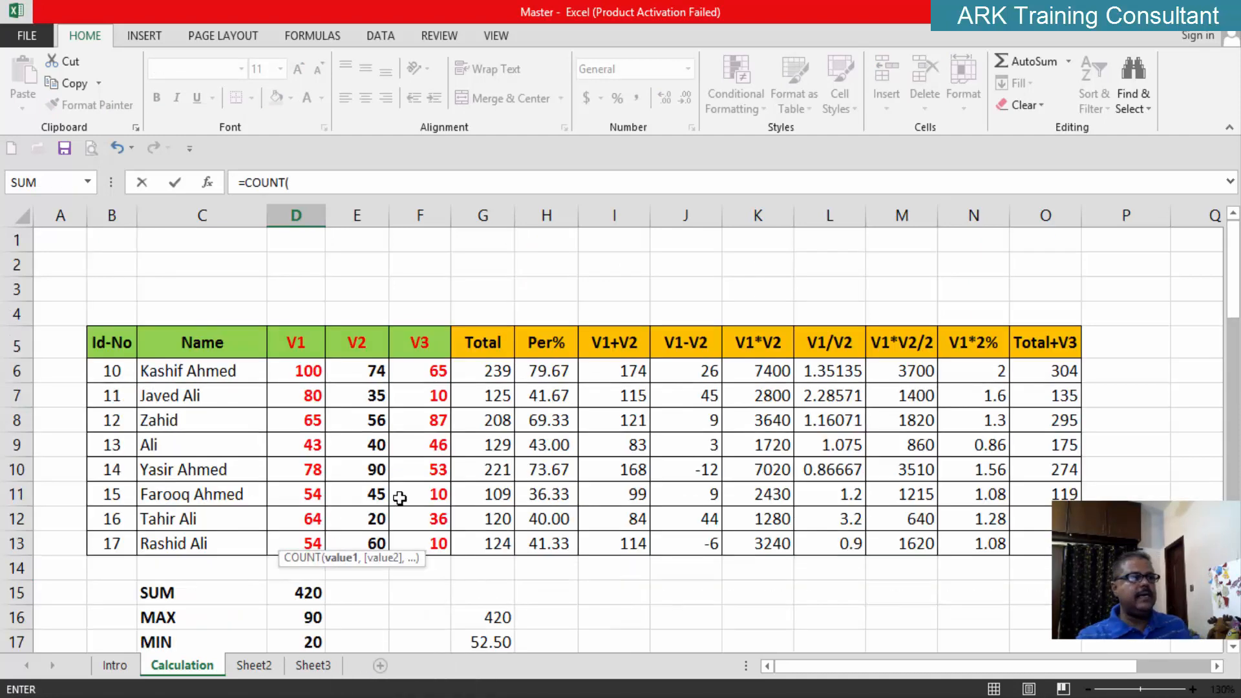
drag(373, 371, 360, 544)
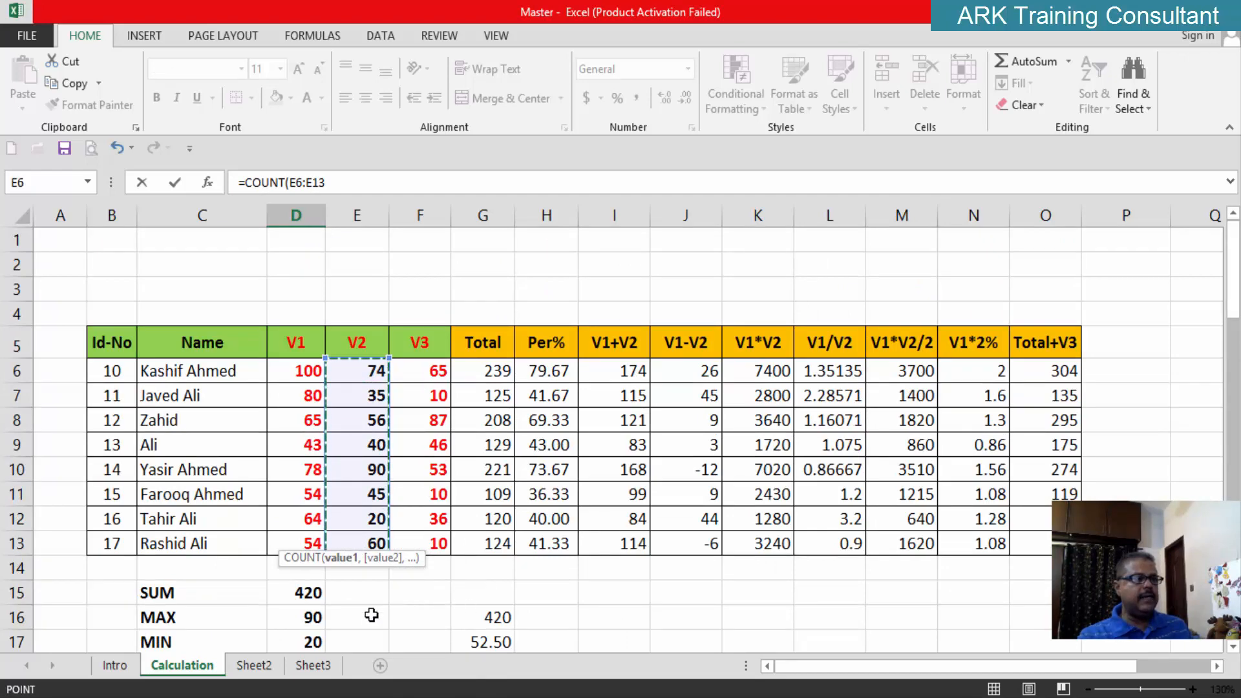
scroll(372, 614, down, 2)
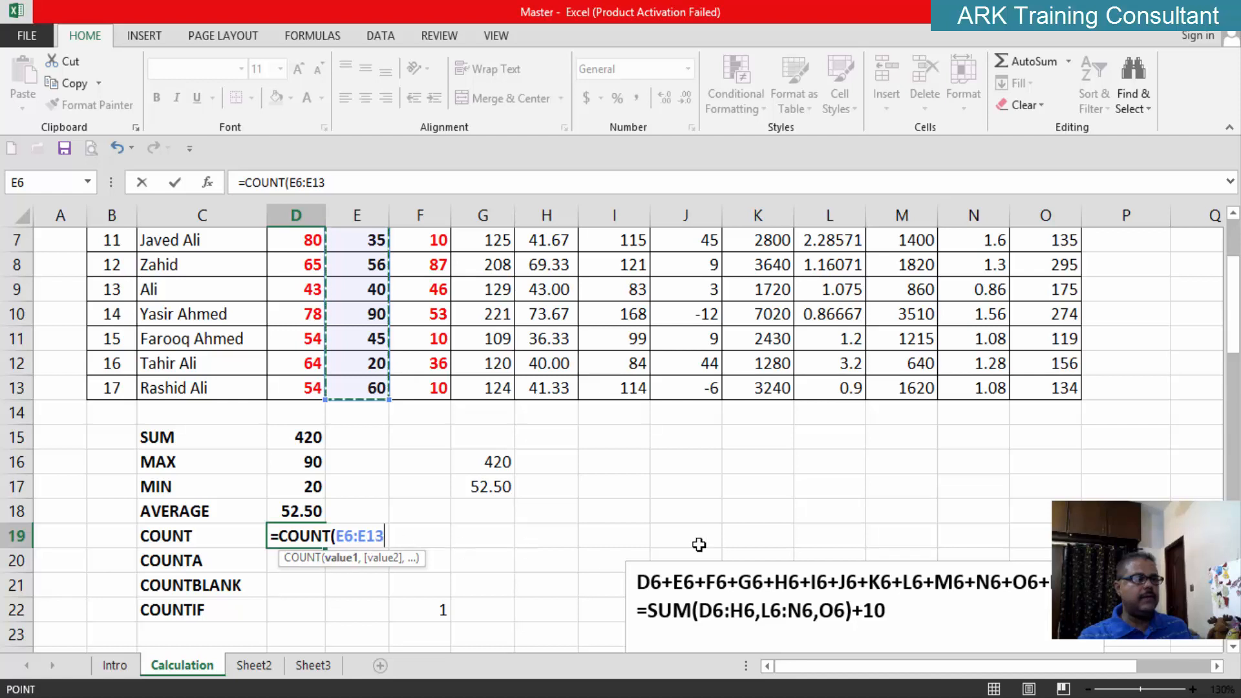
key(Return)
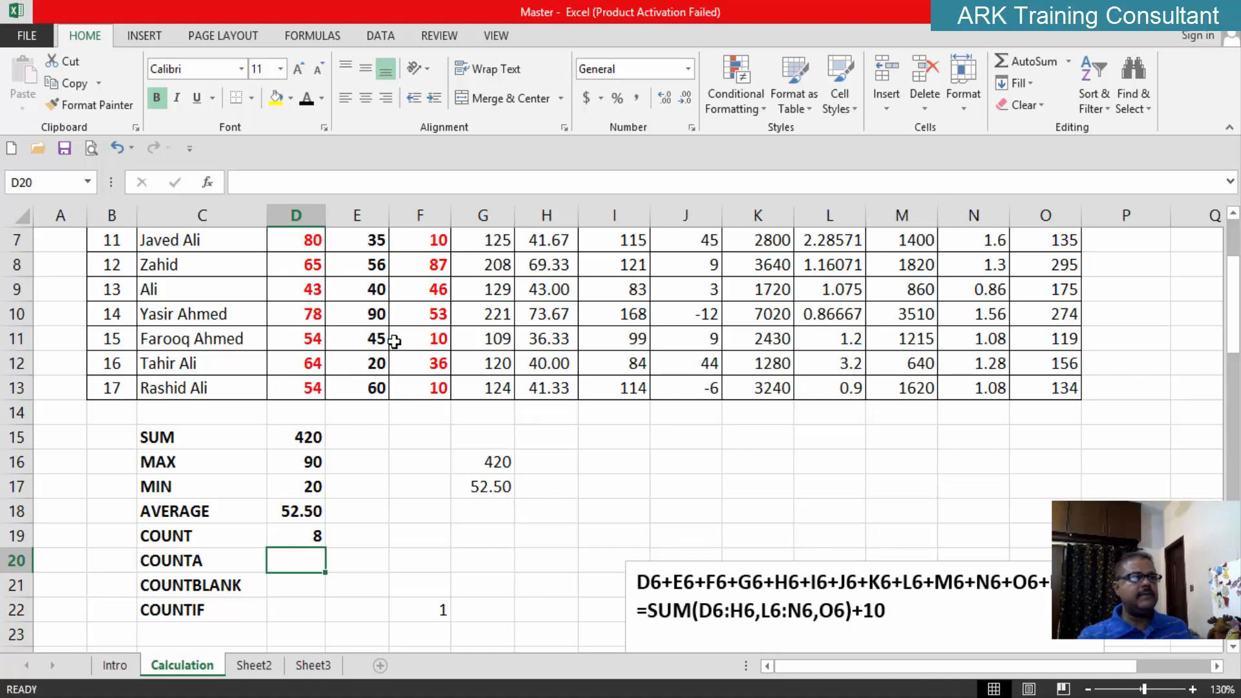
scroll(401, 341, up, 2)
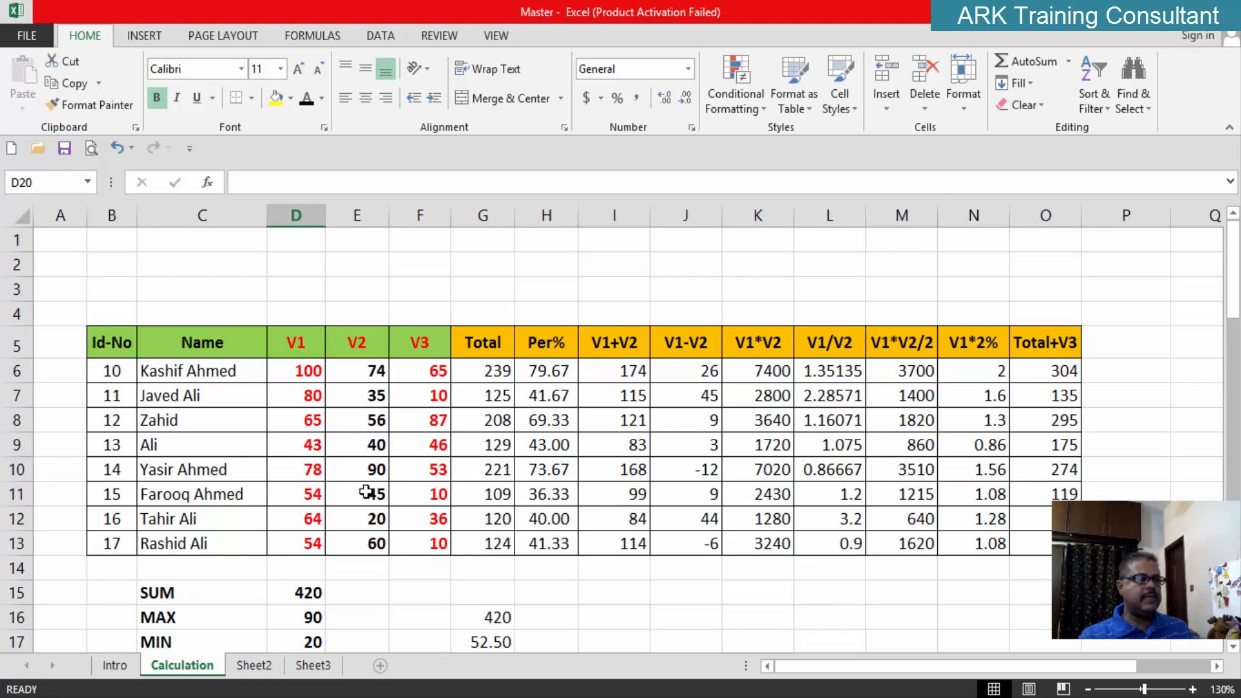
Enter the formula =COUNT(C6:C13) in D20 to try COUNT on the text entries in the Name column
scroll(357, 552, down, 4)
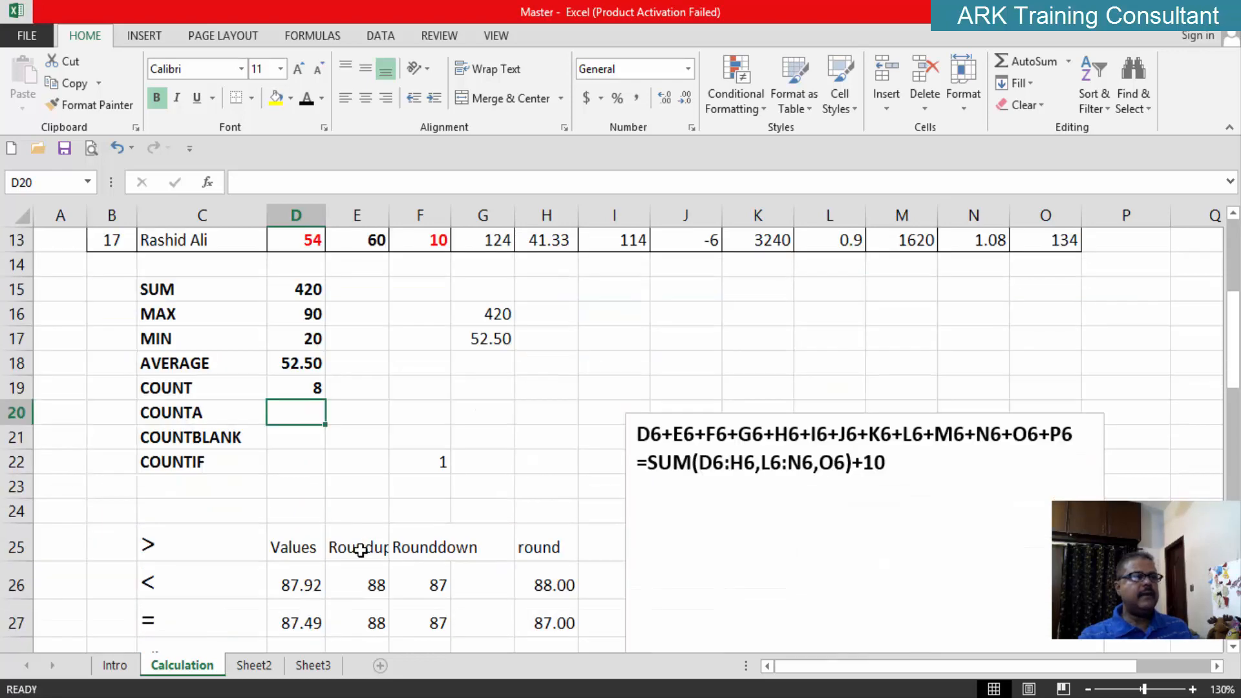
click(307, 395)
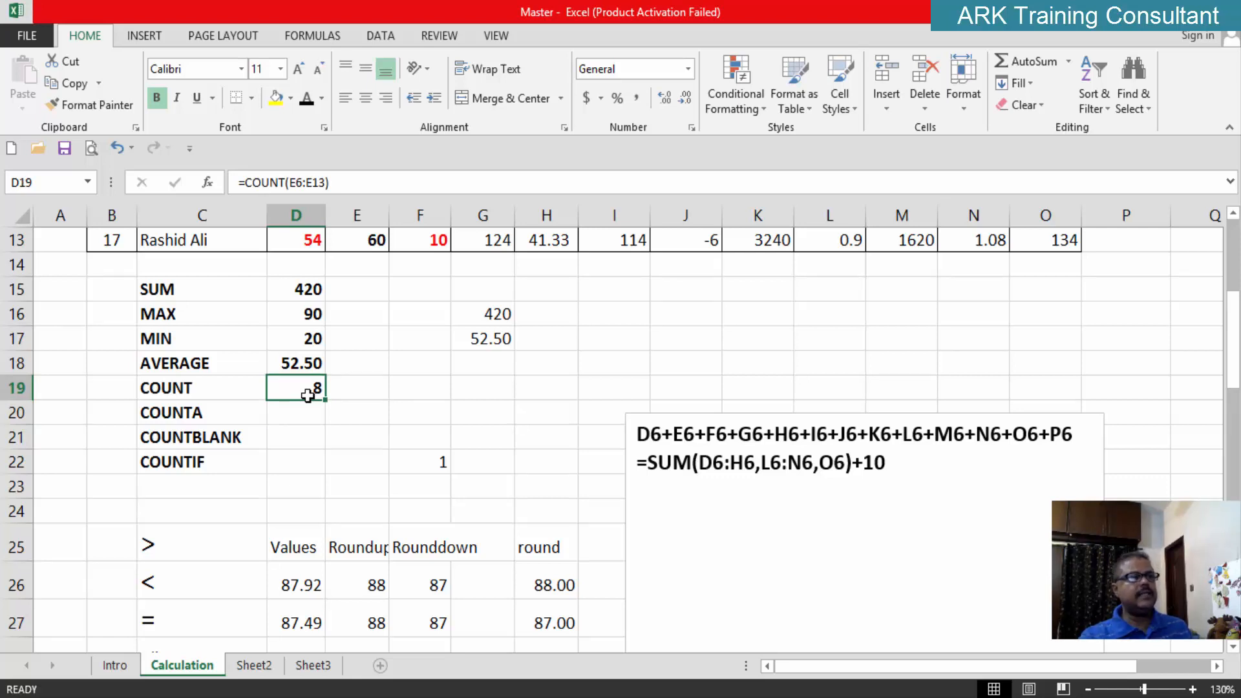
scroll(355, 406, up, 3)
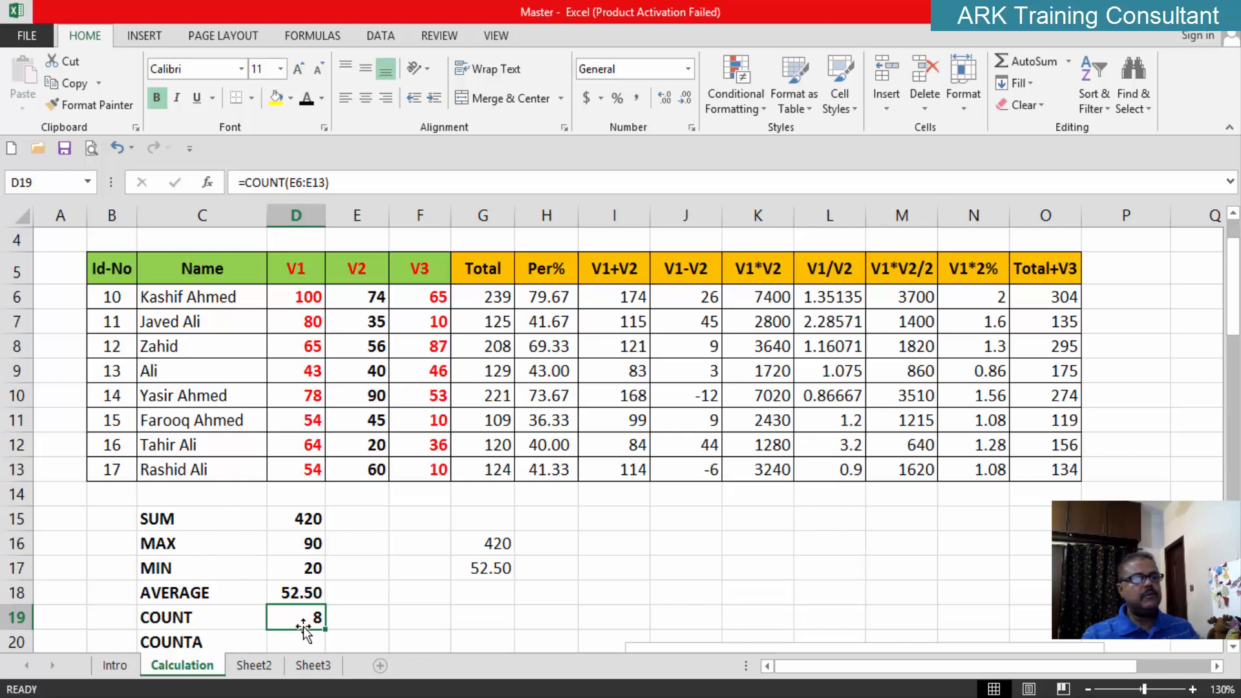
scroll(303, 627, down, 1)
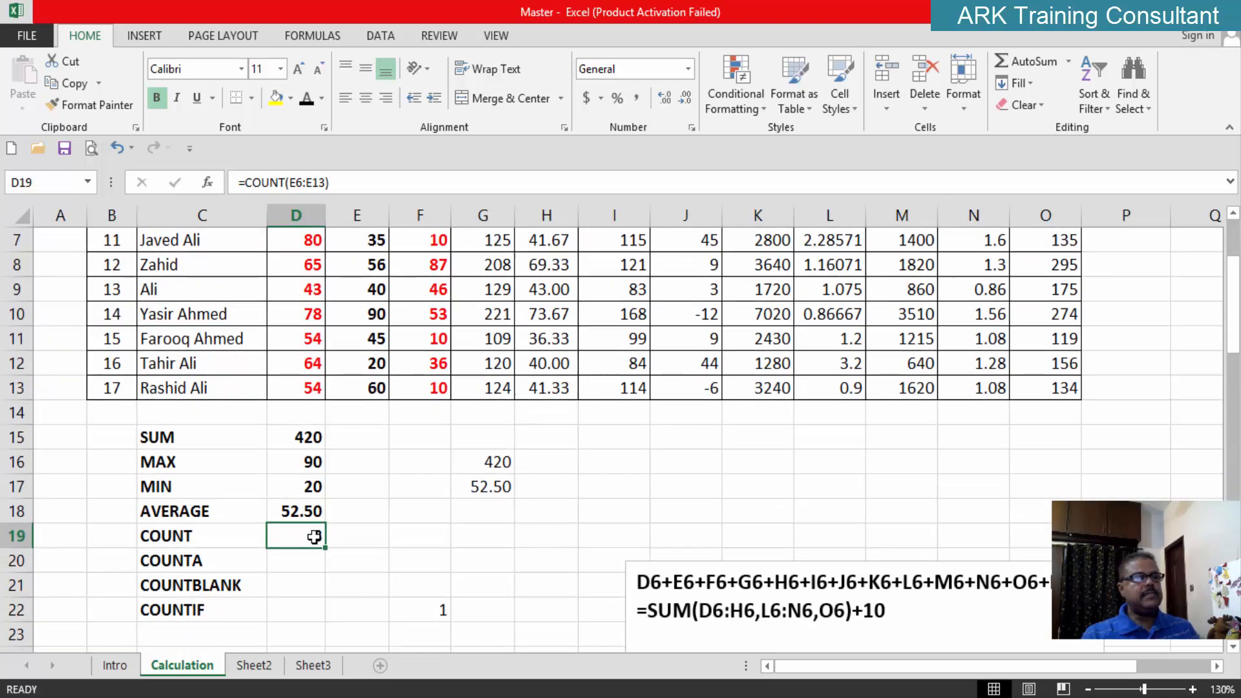
click(305, 556)
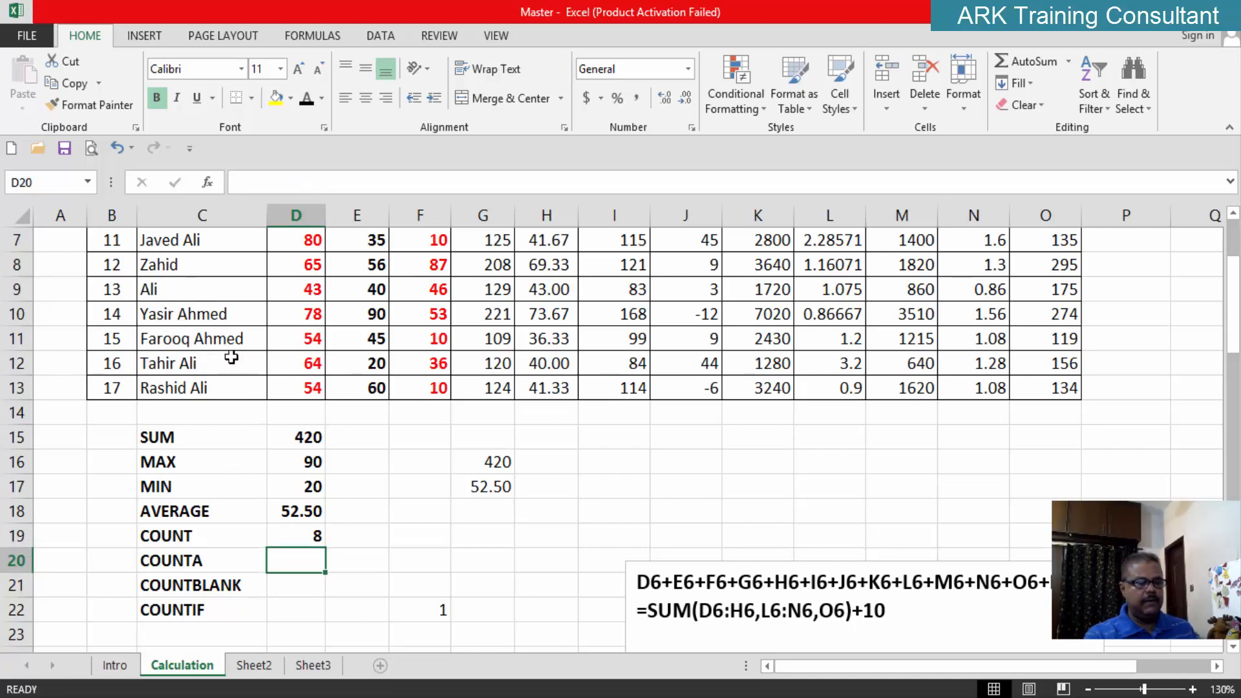
text(=COUNT)
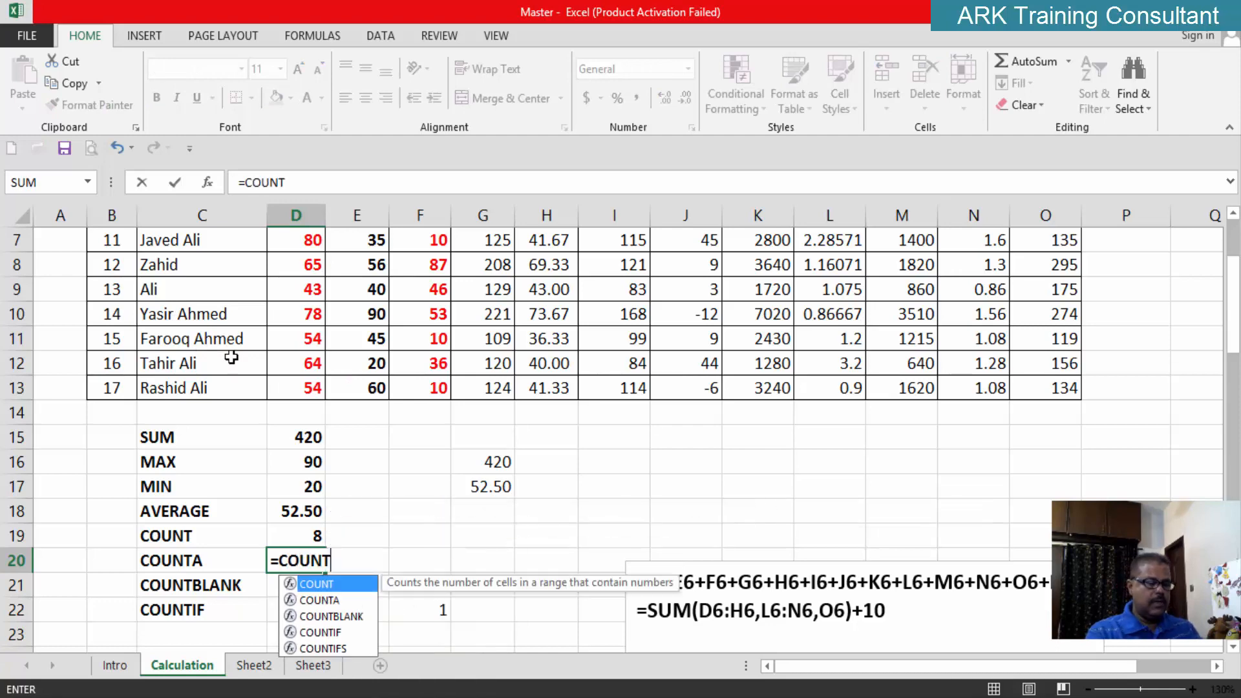
text(()
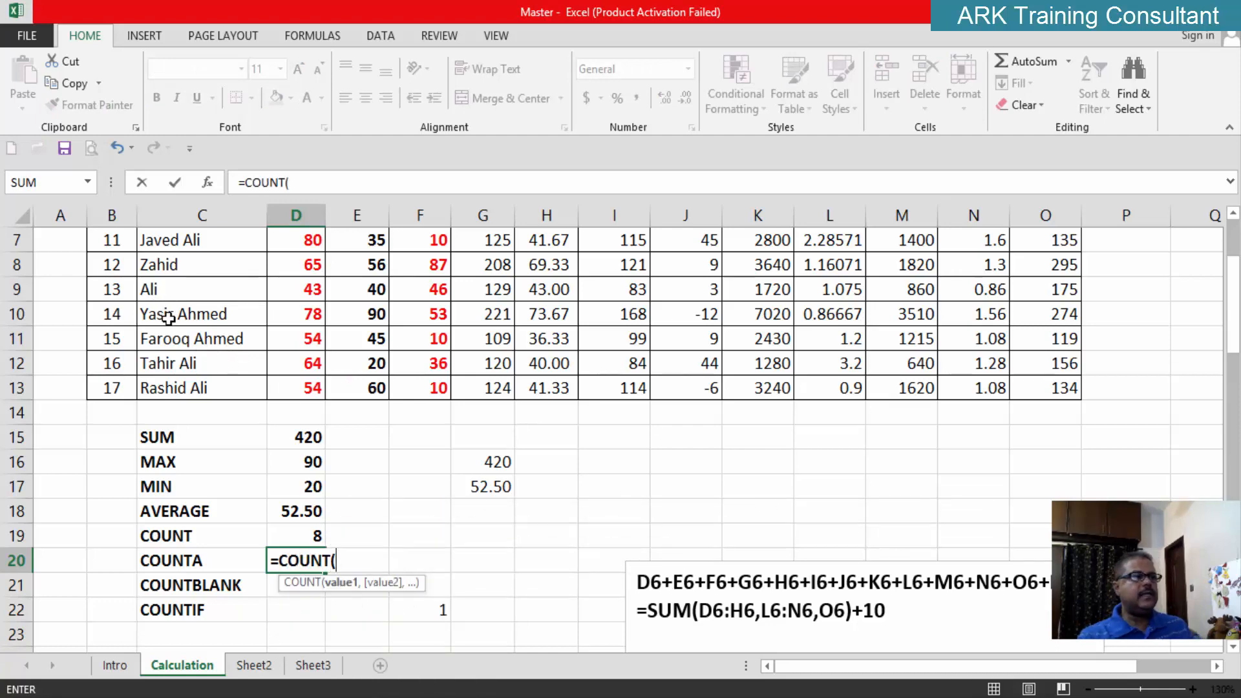
scroll(168, 321, up, 1)
scroll(183, 321, down, 1)
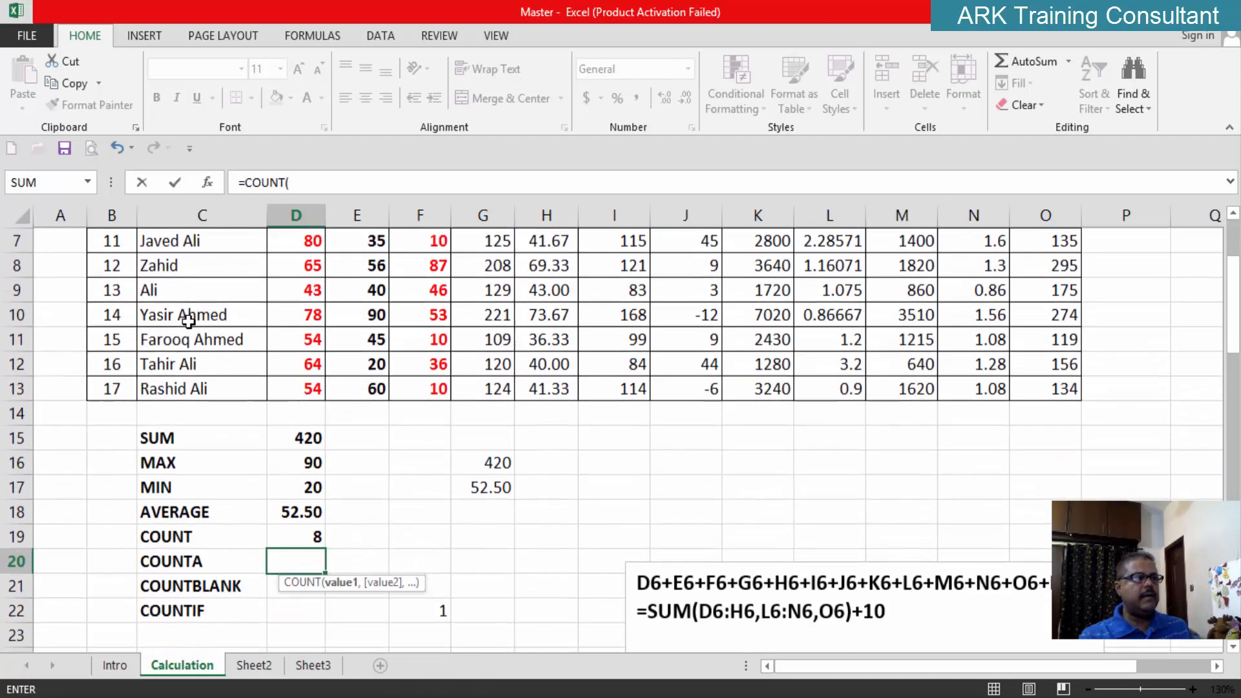
scroll(188, 321, up, 1)
drag(212, 299, 220, 460)
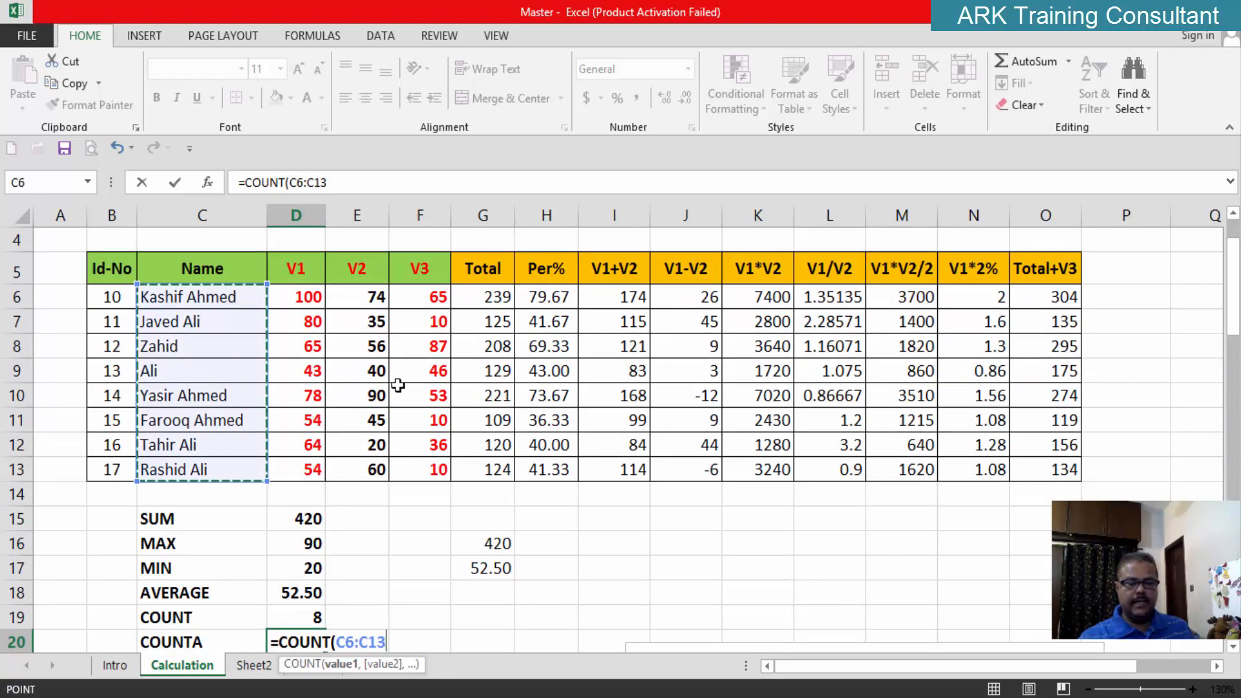
key(Return)
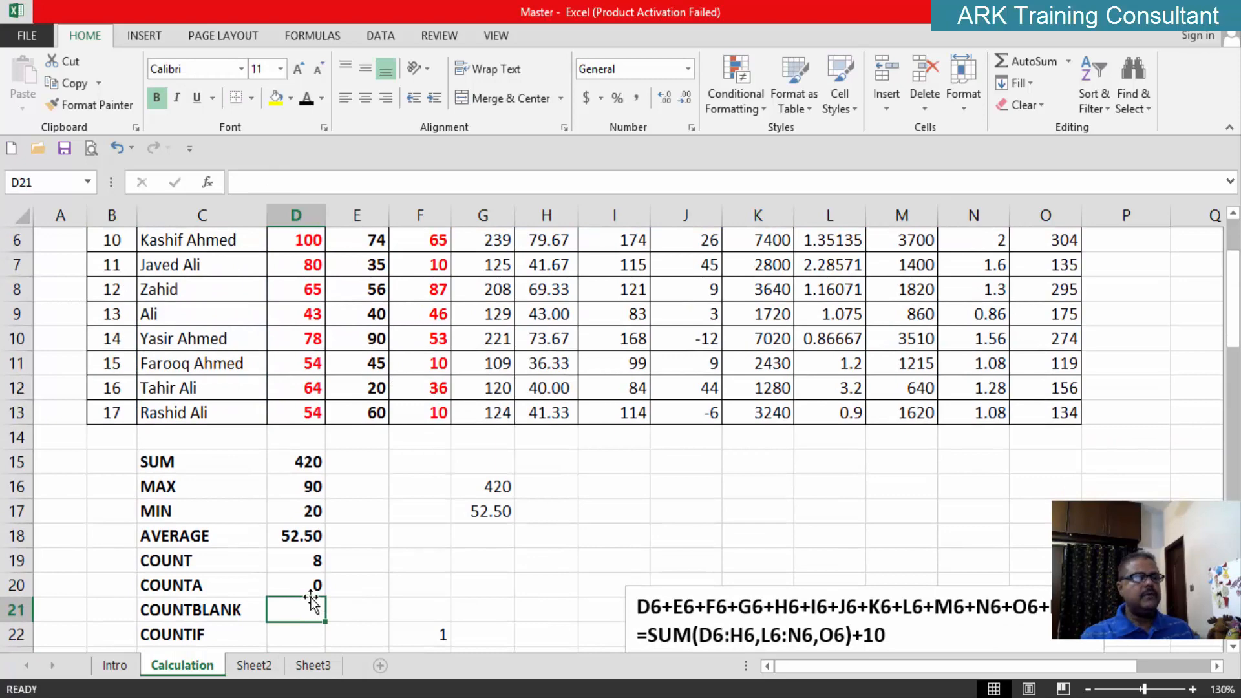
Change the function in D20 to COUNTA so the formula reads =COUNTA(C6:C13)
click(302, 587)
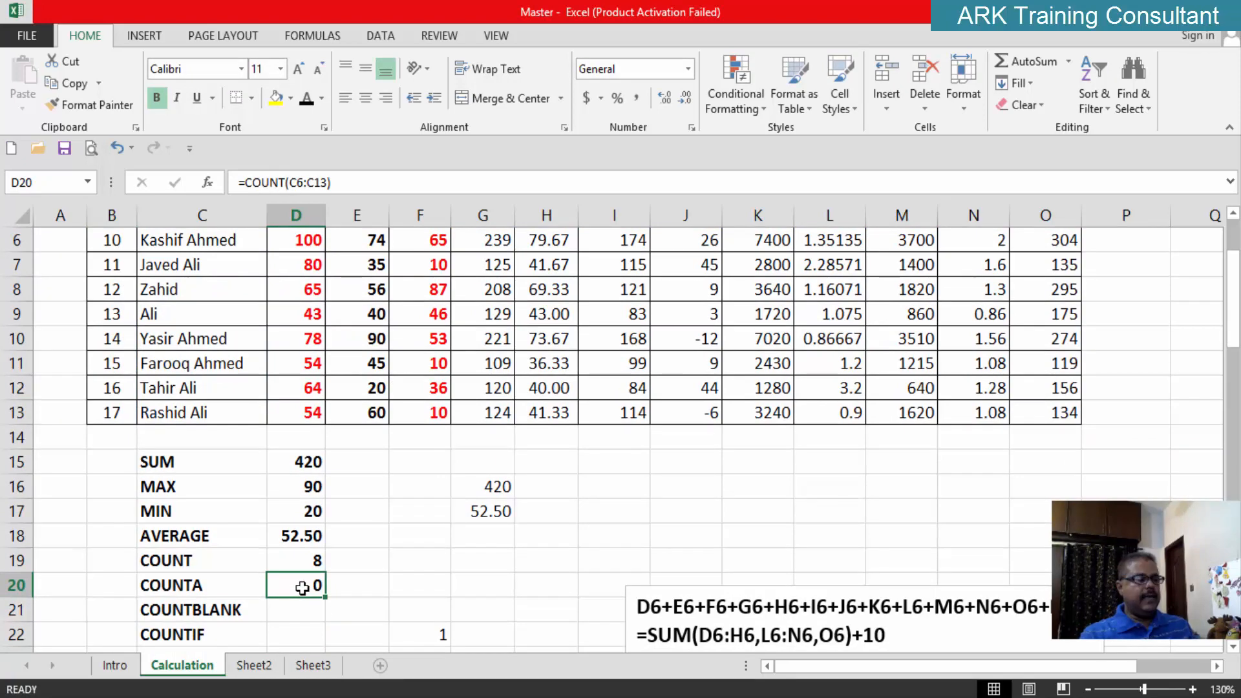
key(F2)
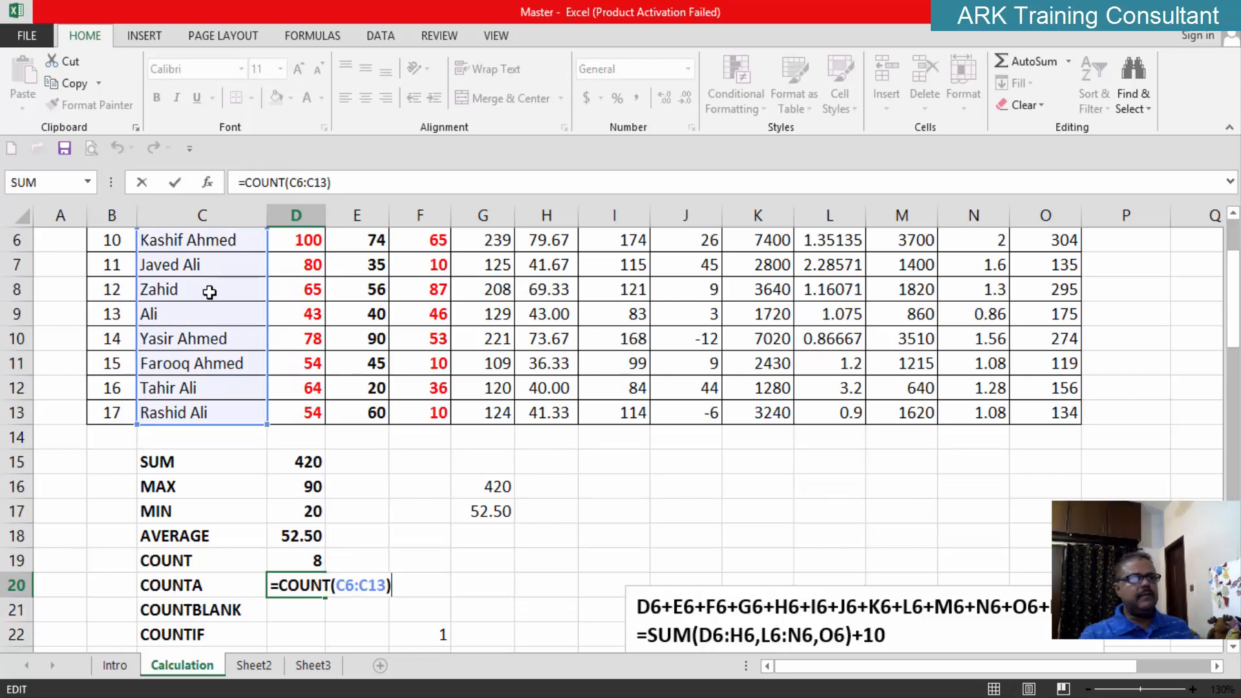
click(333, 586)
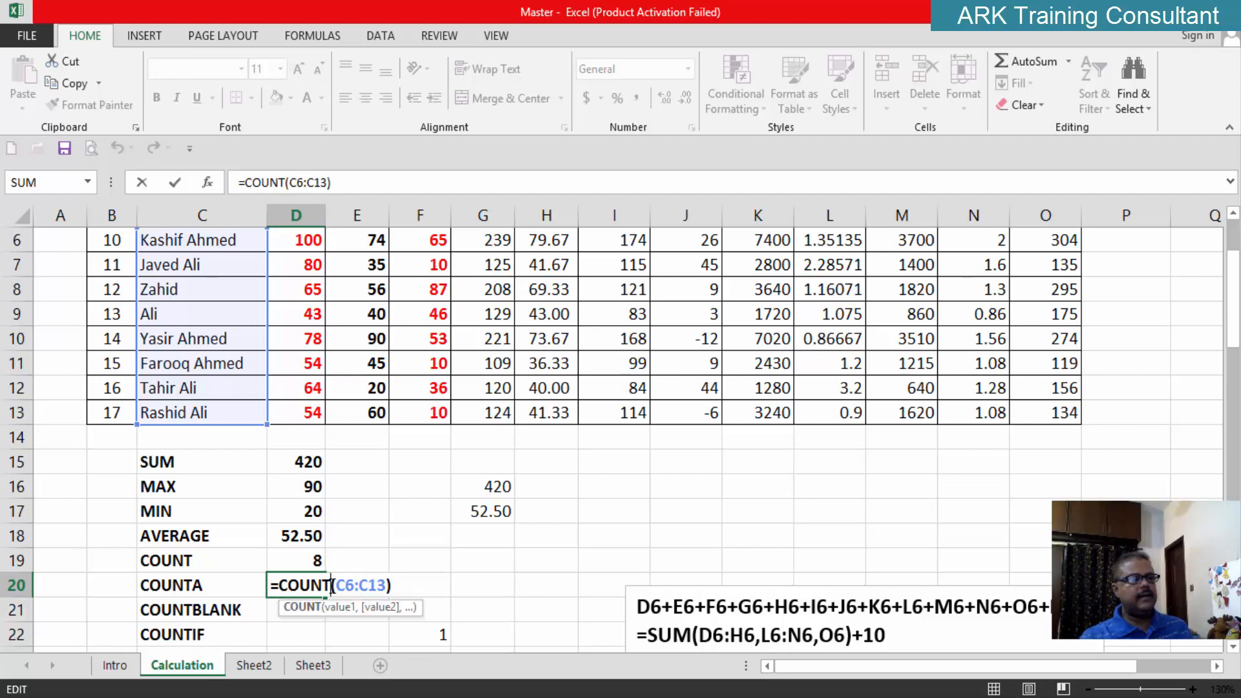
text(A)
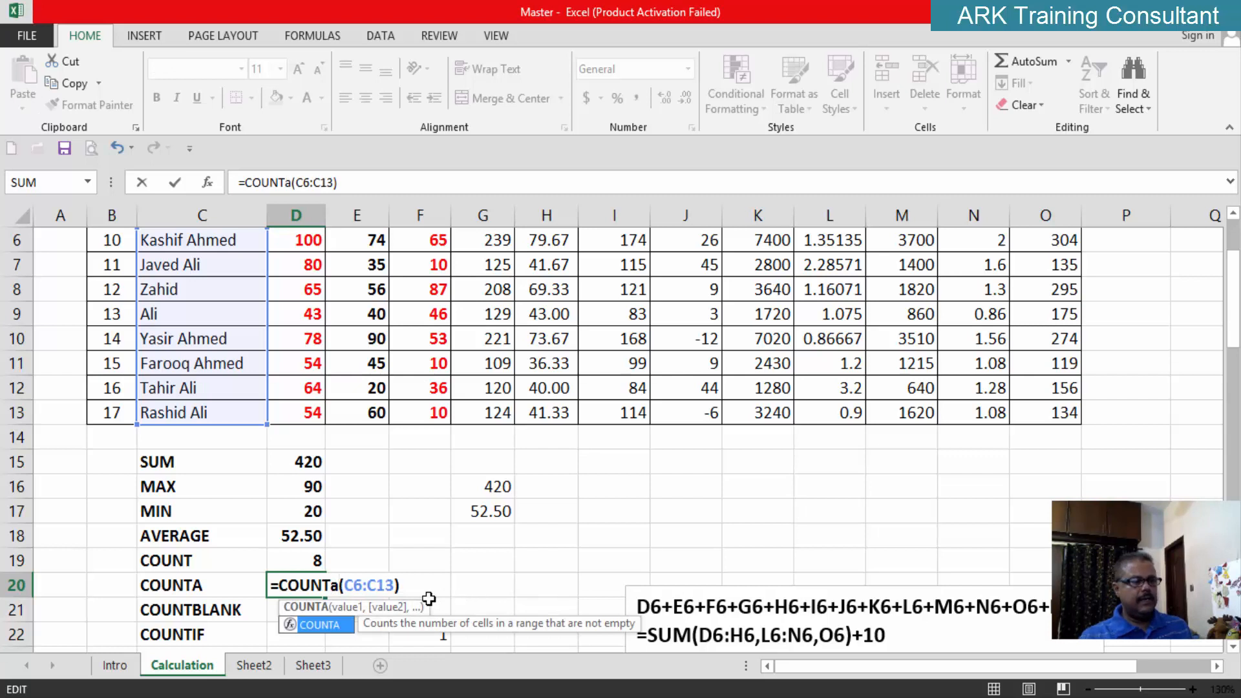
key(BackSpace)
text(A)
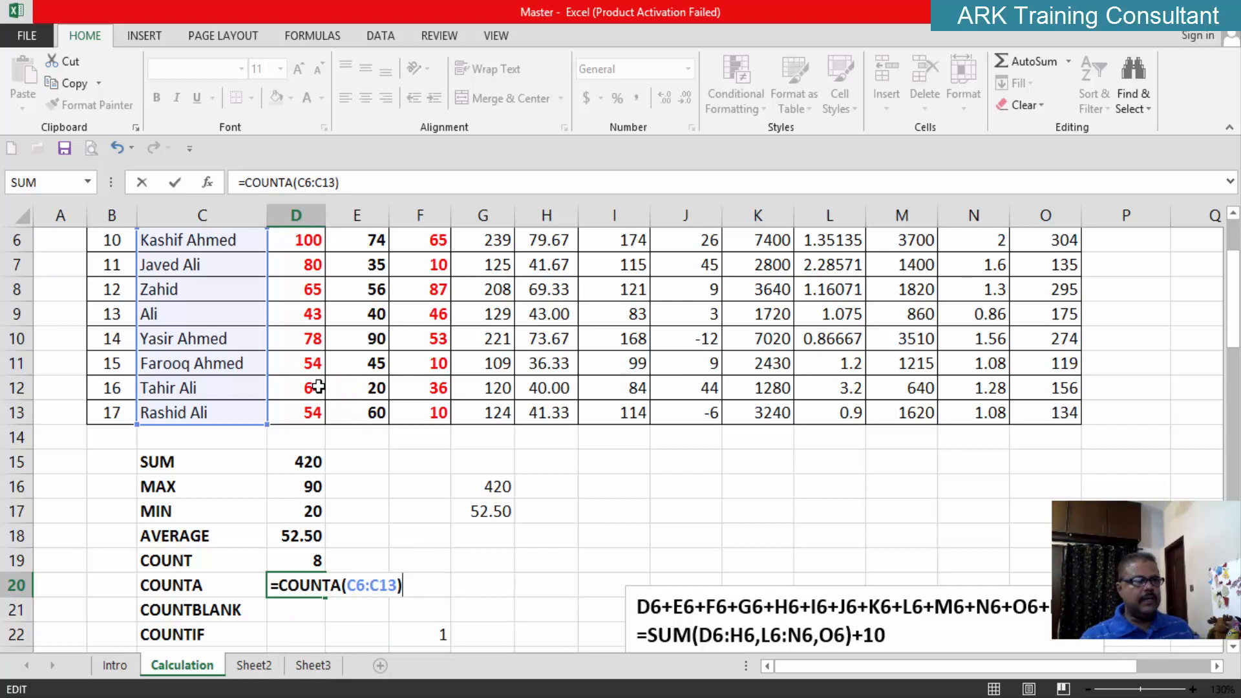
key(Return)
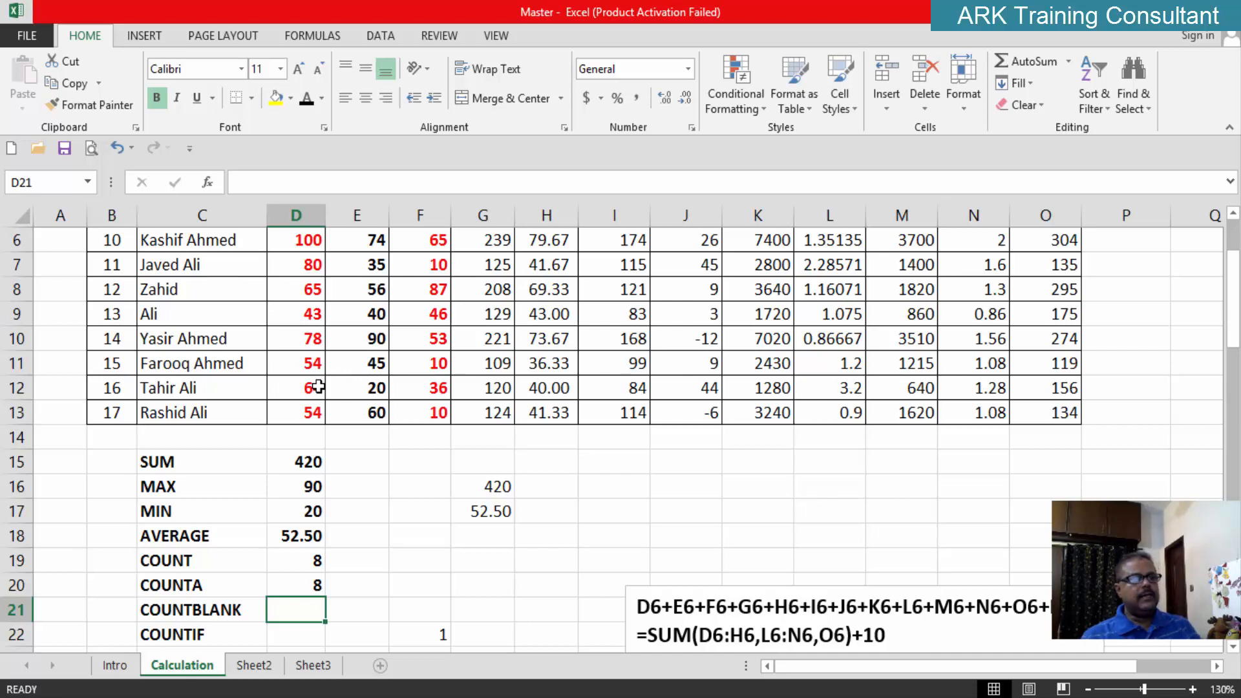
Replace the range in D20 with the V2 values so the formula reads =COUNTA(E6:E13)
click(301, 590)
double_click(302, 590)
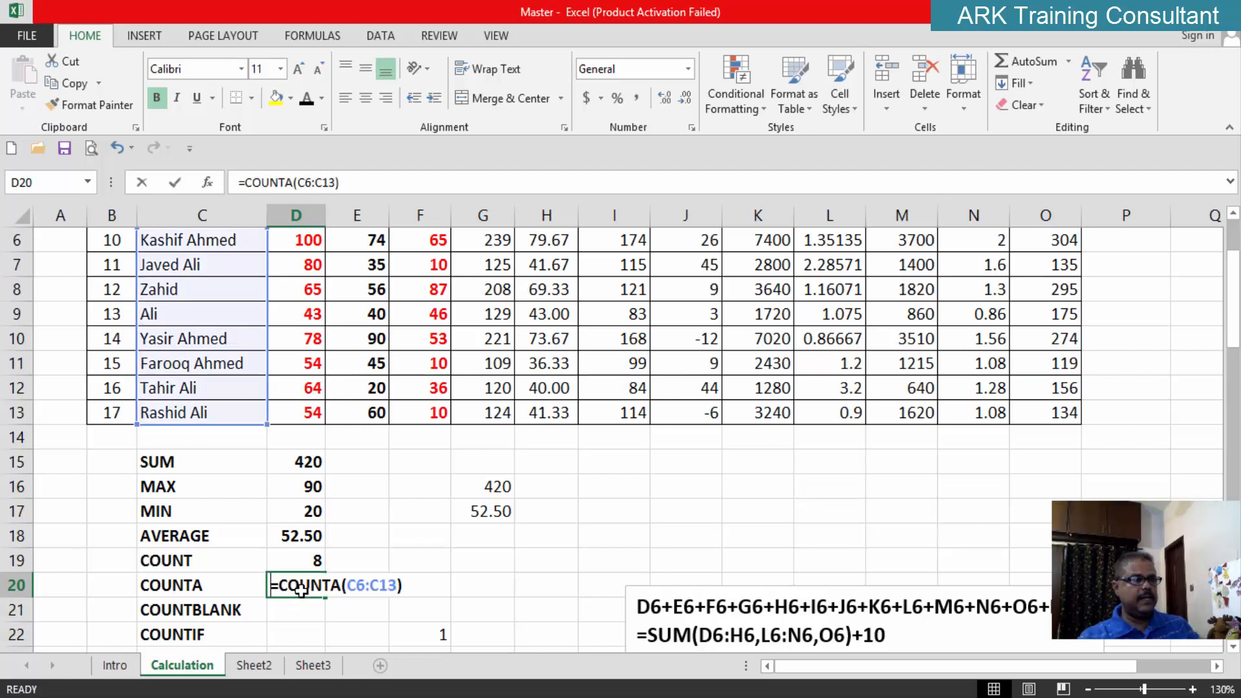
key(BackSpace)
key(BackSpace)
key(BackSpace)
key(BackSpace)
key(BackSpace)
key(BackSpace)
key(BackSpace)
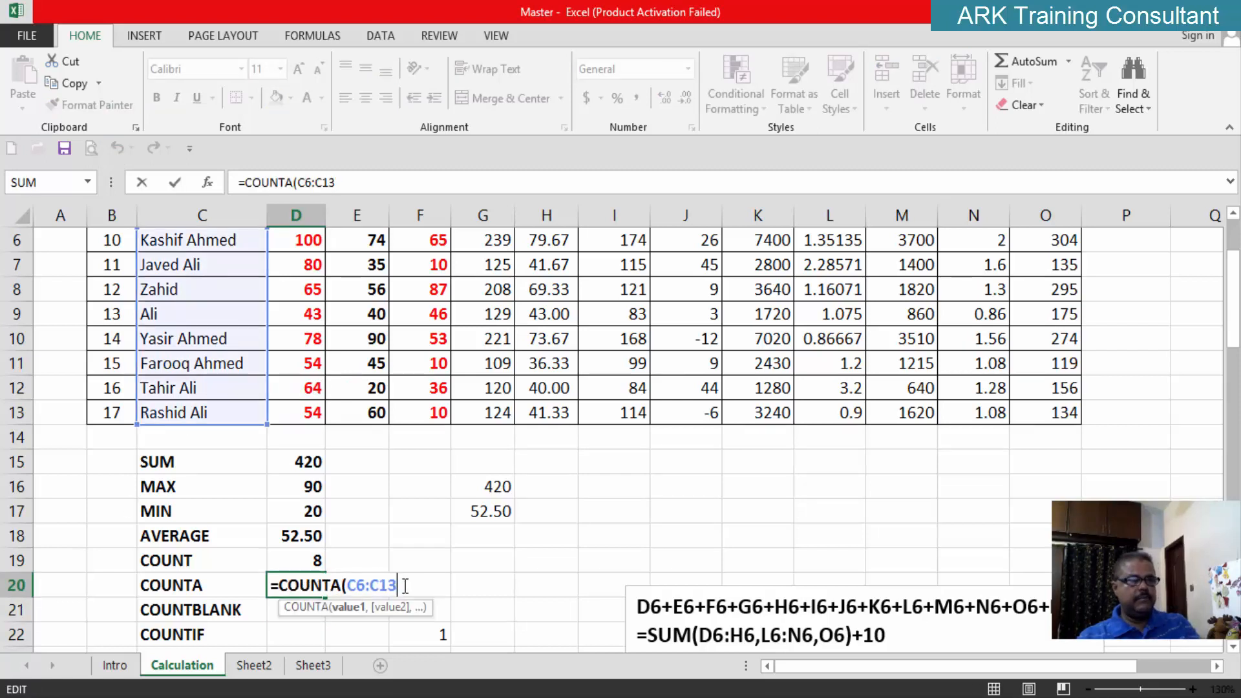
scroll(405, 585, up, 1)
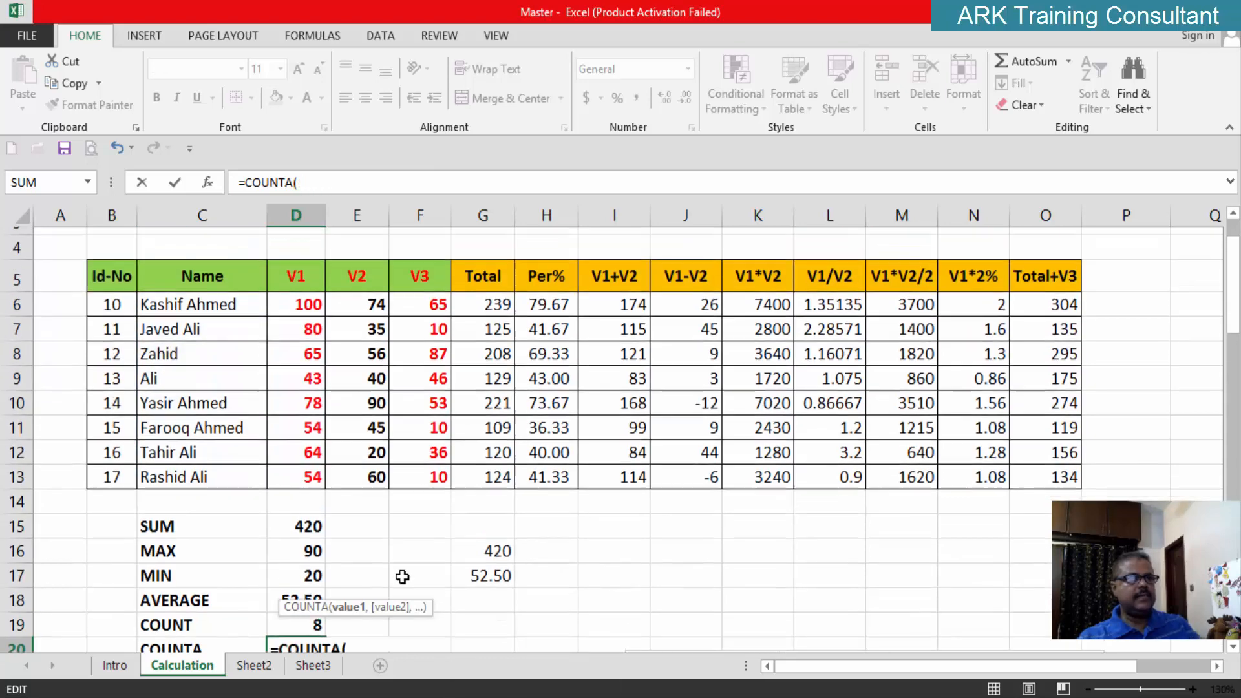
drag(359, 323, 380, 514)
scroll(382, 517, down, 4)
scroll(388, 539, up, 1)
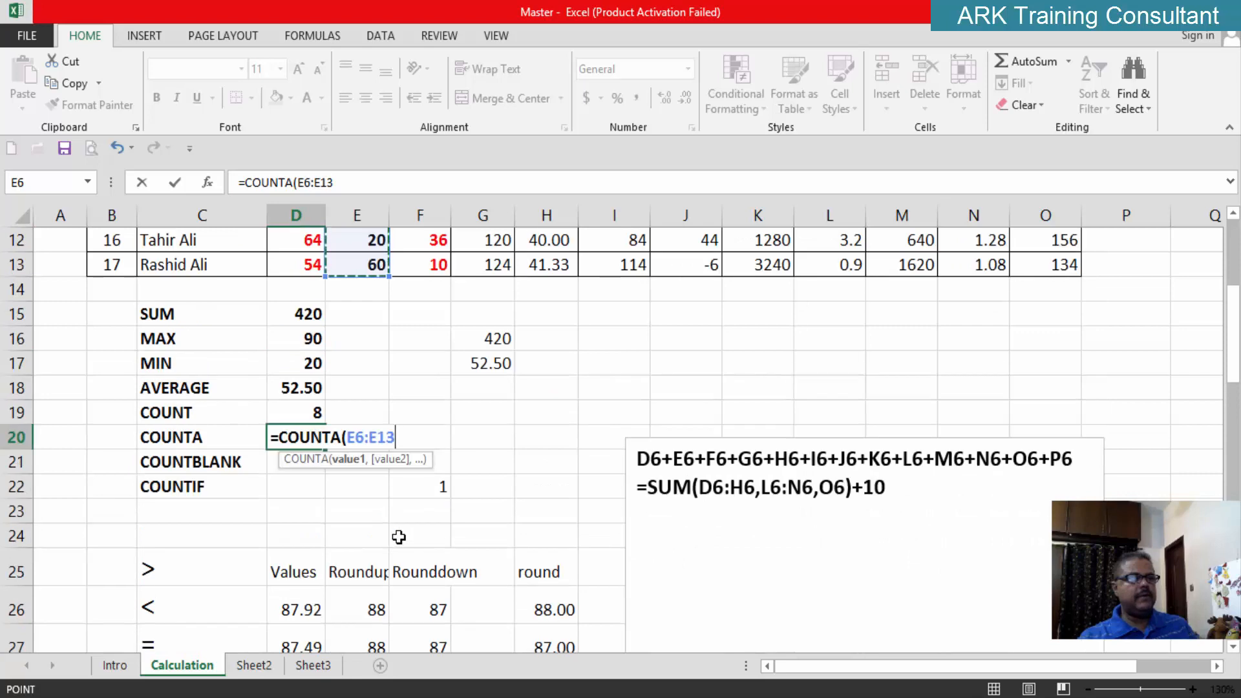
key(Return)
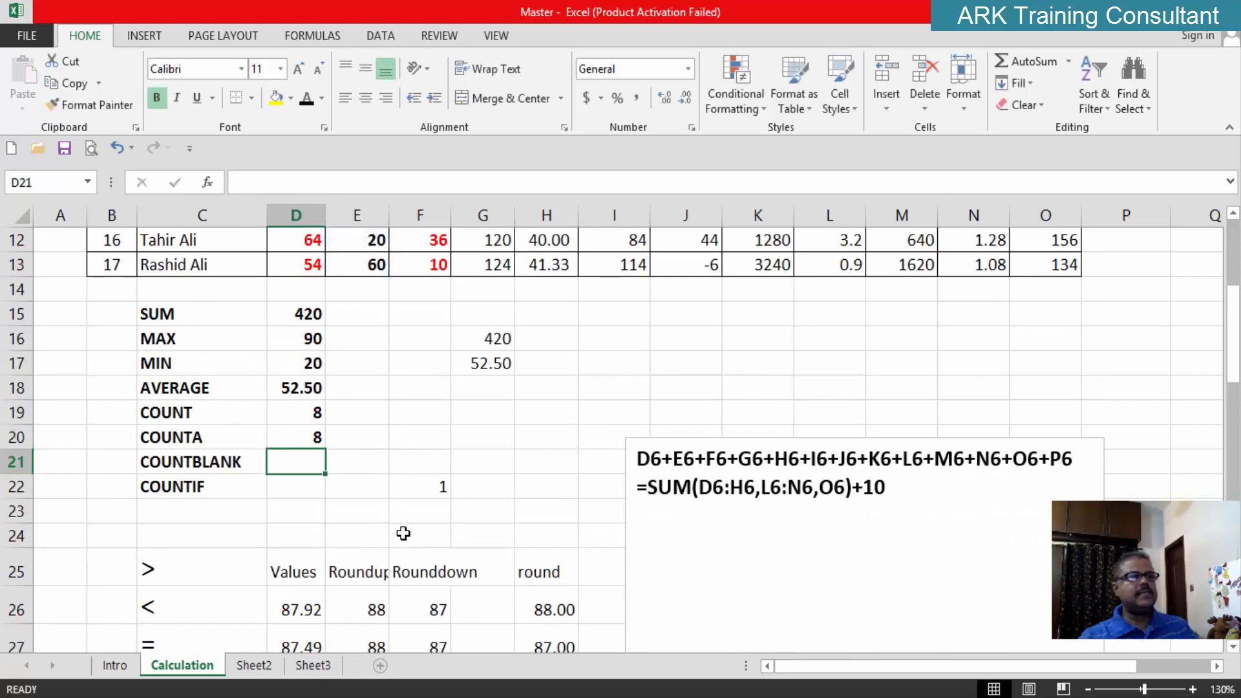
Point the COUNTA formula in D20 back to the Name column as =COUNTA(C6:C13)
click(308, 440)
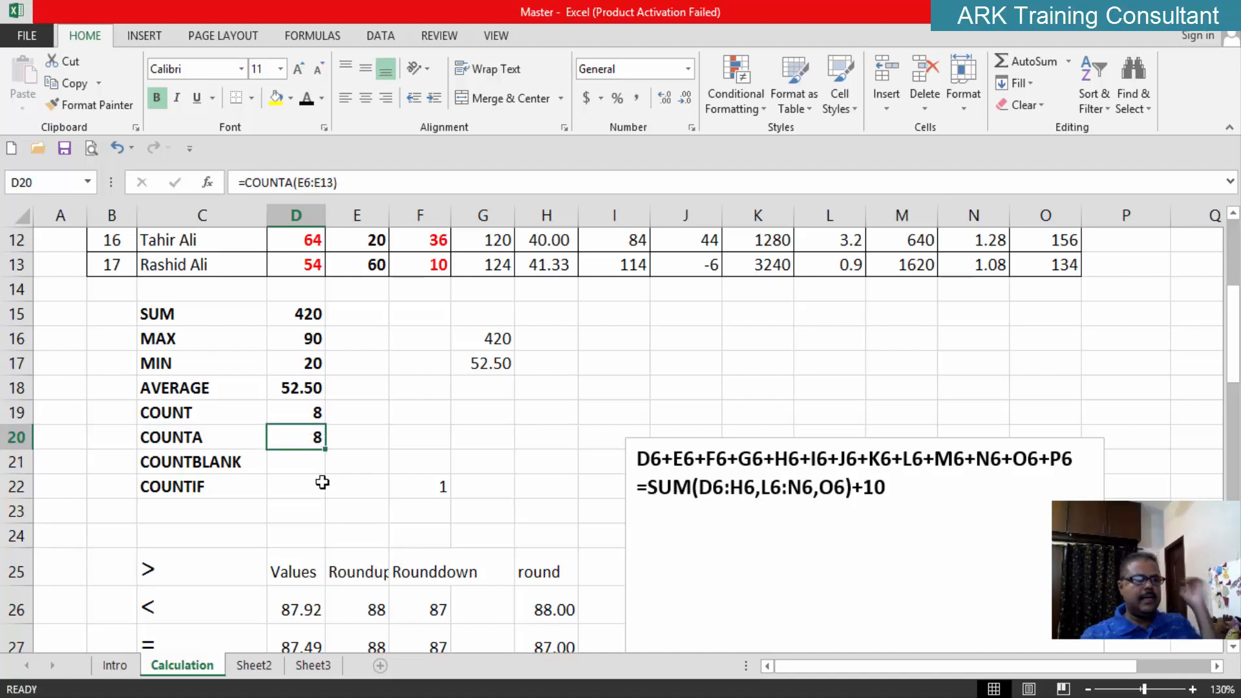
key(F2)
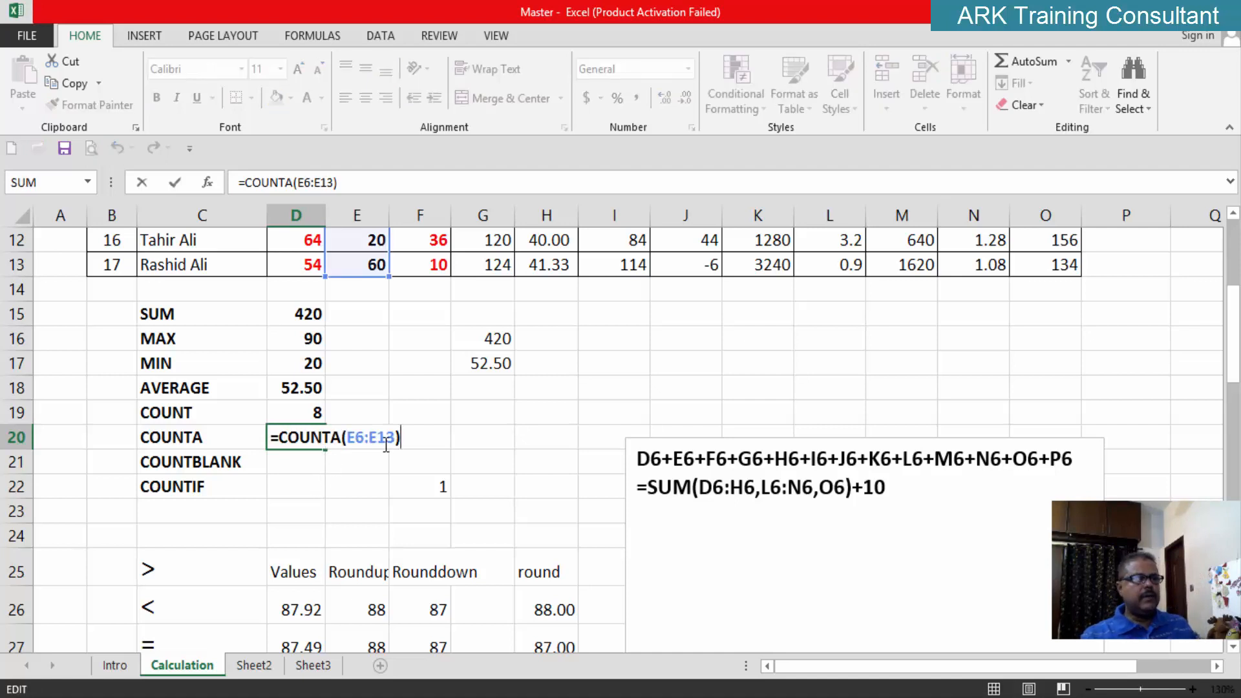
key(BackSpace)
key(BackSpace)
key(BackSpace)
key(BackSpace)
key(BackSpace)
key(BackSpace)
key(BackSpace)
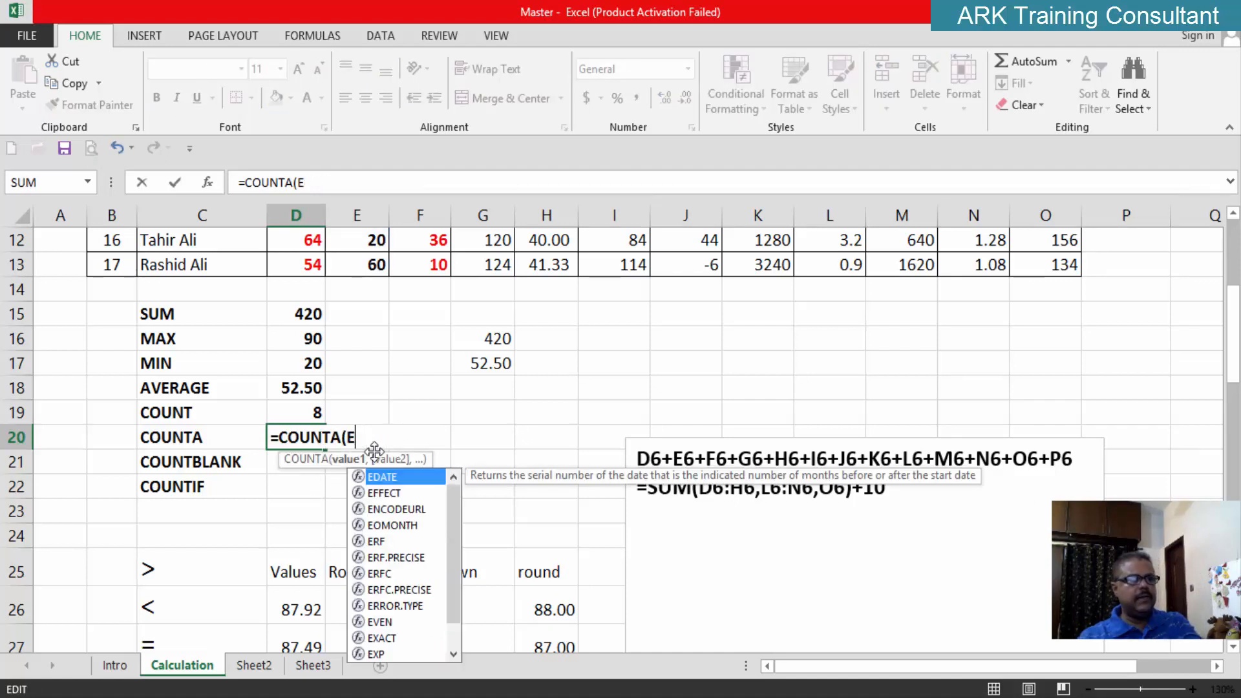
scroll(310, 414, up, 2)
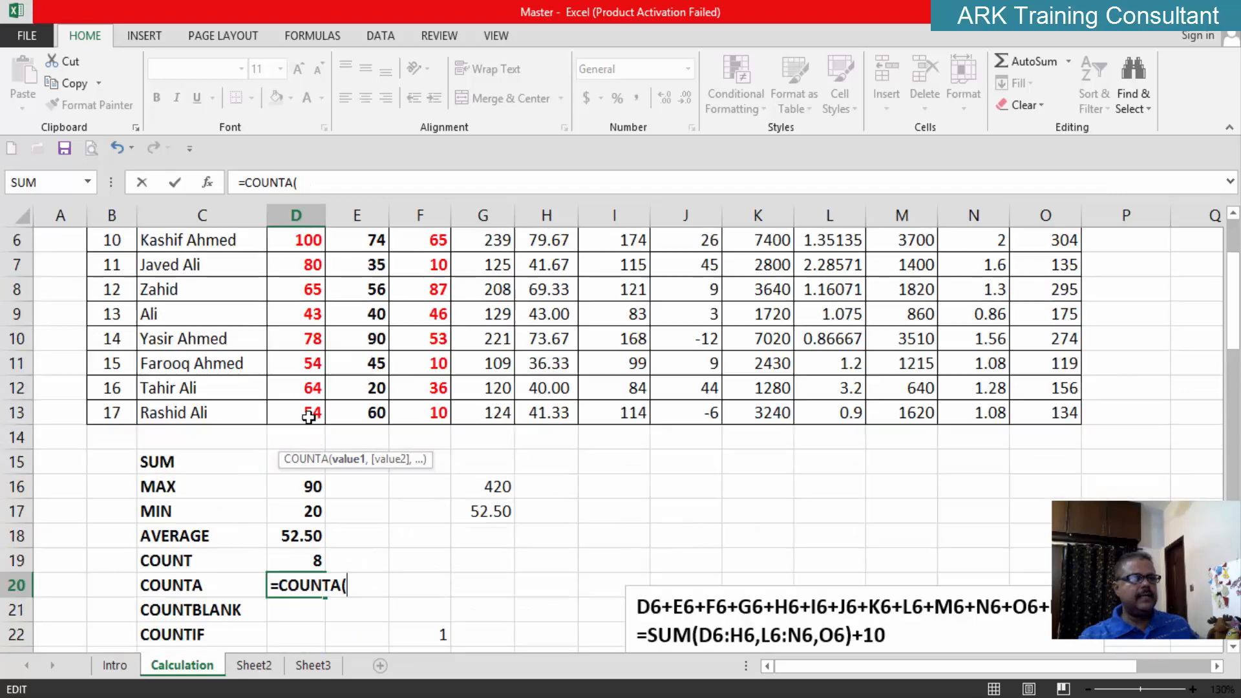
scroll(257, 393, up, 2)
drag(233, 371, 223, 540)
scroll(278, 548, down, 2)
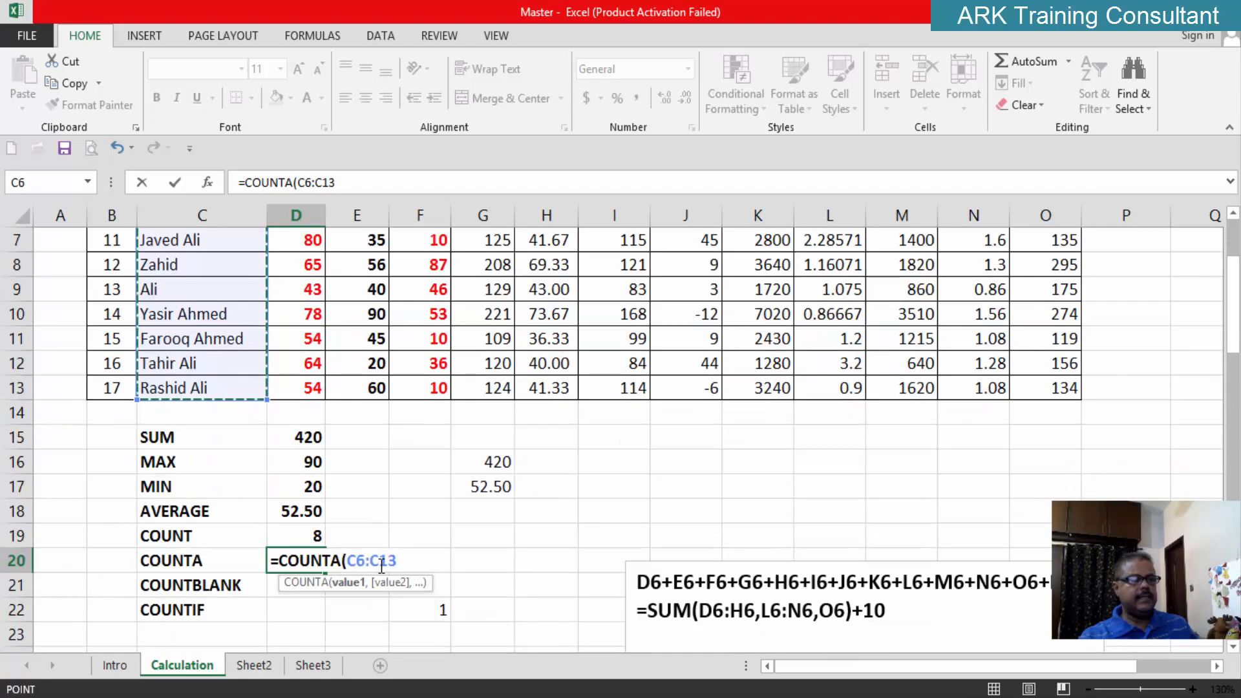
key(Return)
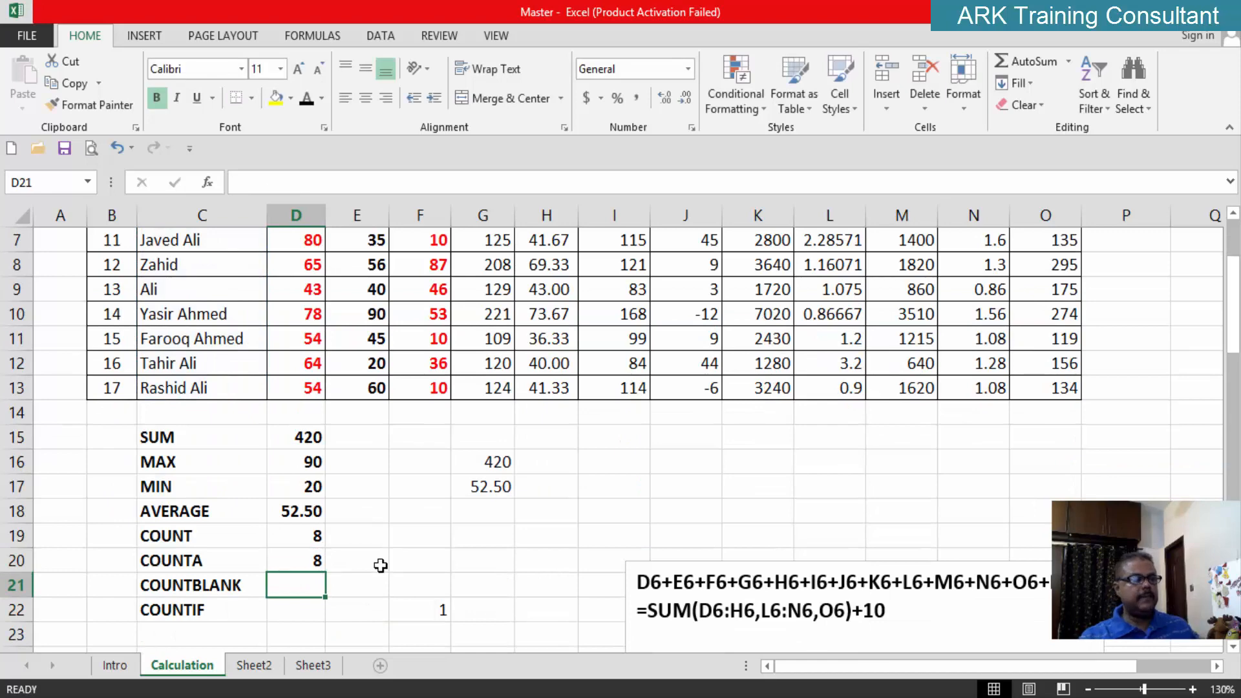
Clear the name in C9 and check how the COUNTA result in D20 responds to the empty cell
scroll(380, 565, down, 1)
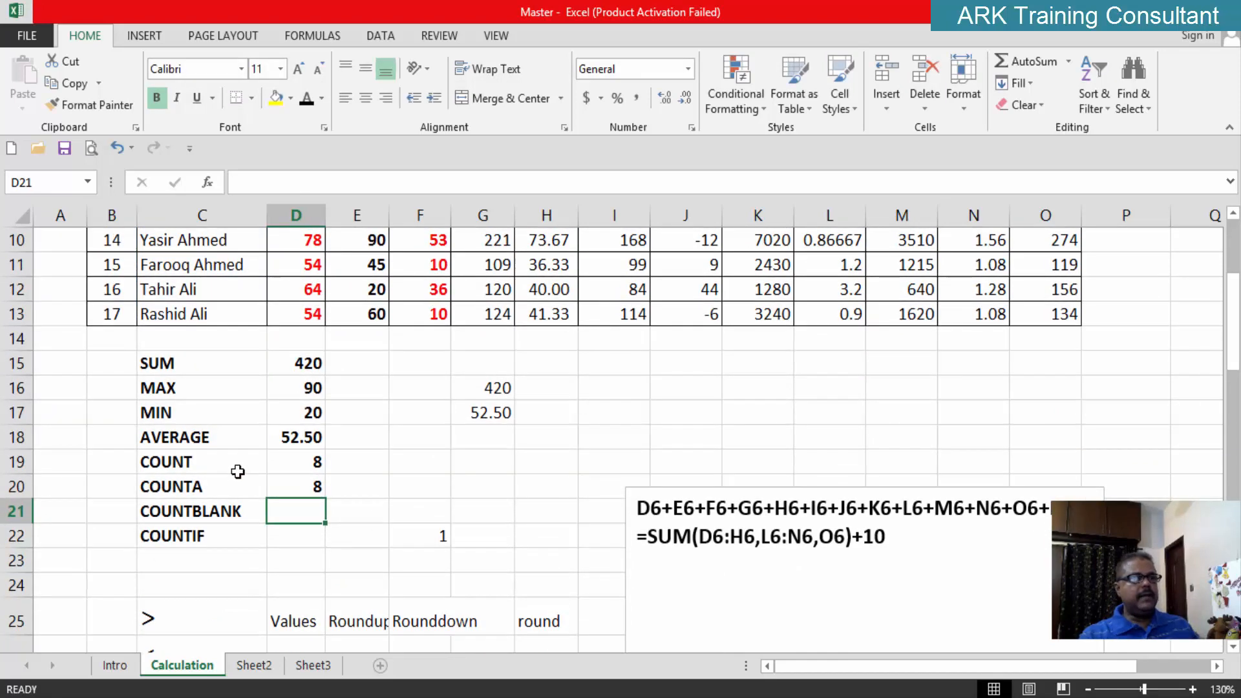
scroll(237, 471, up, 1)
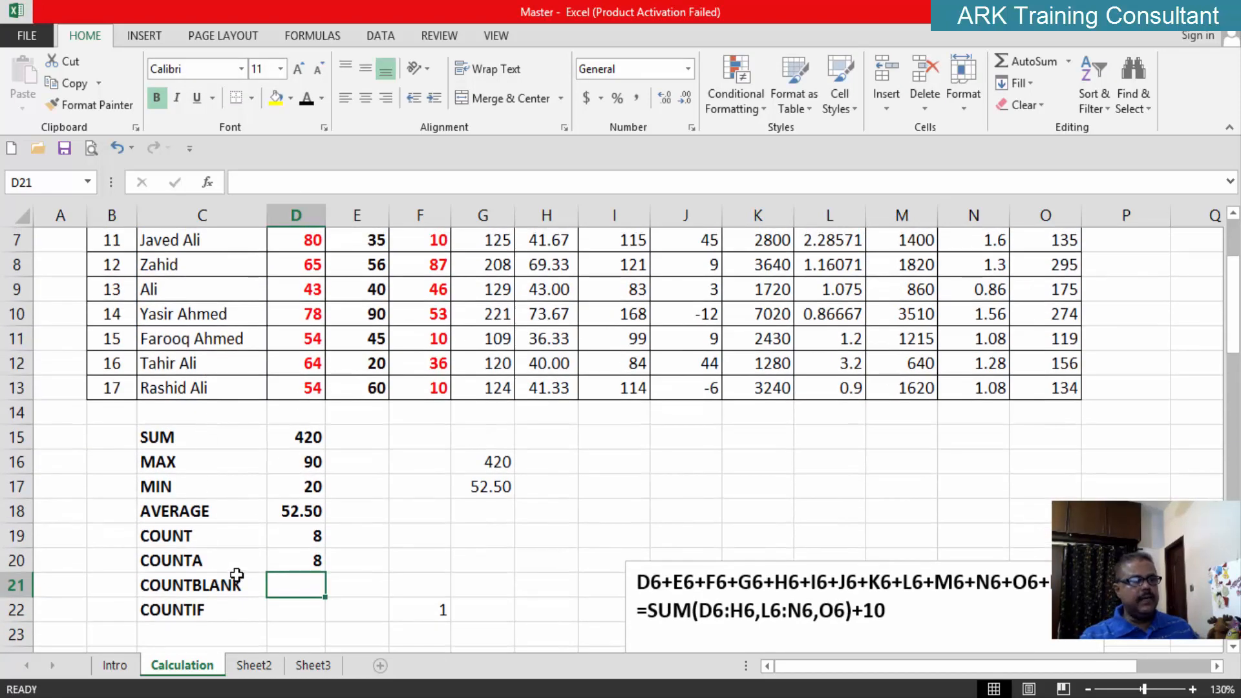
click(292, 562)
scroll(245, 527, up, 1)
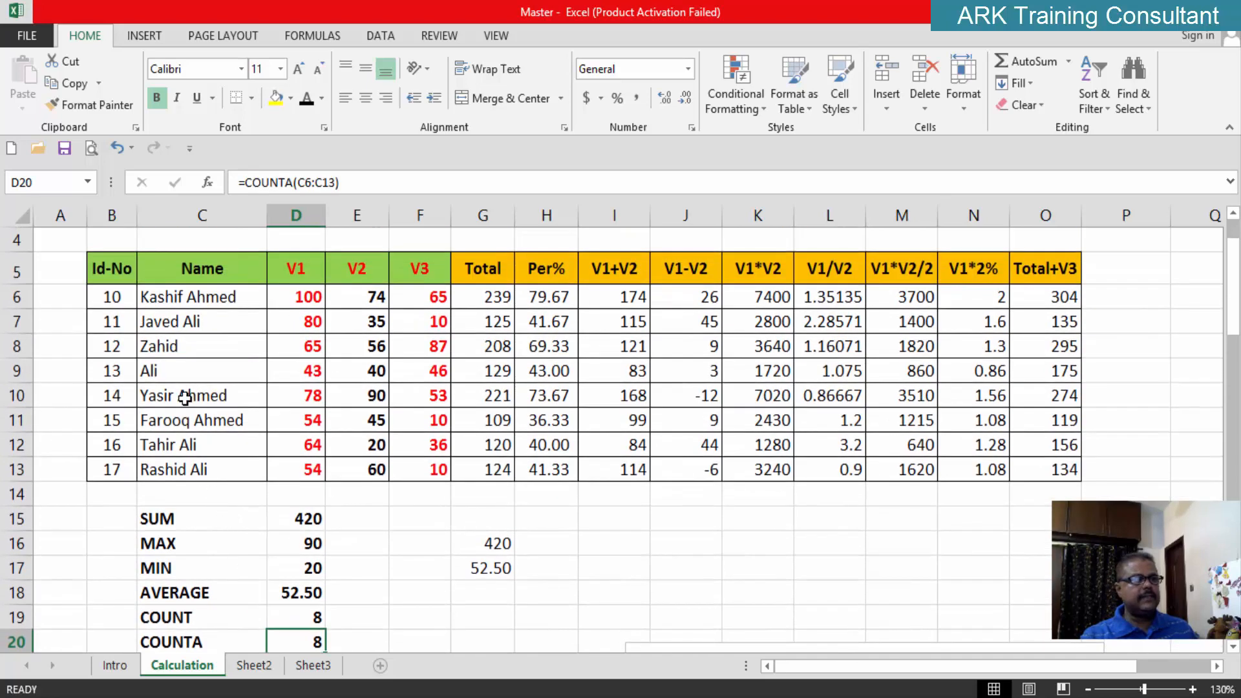
click(178, 374)
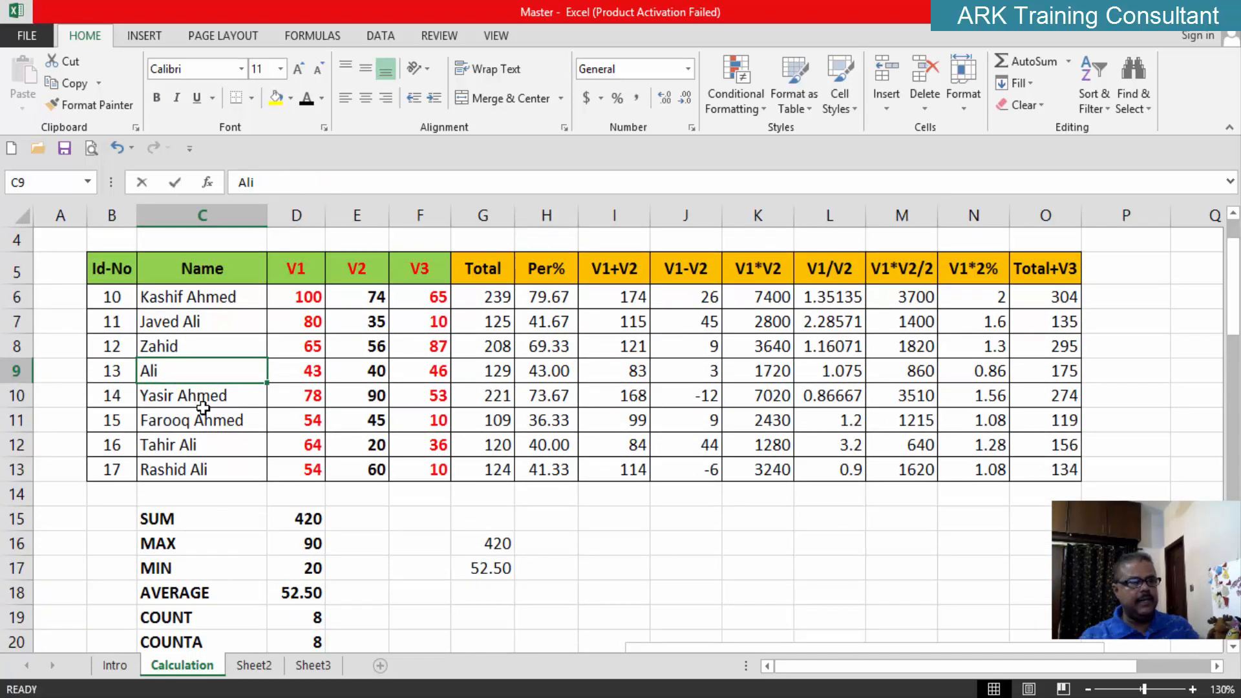
key(Delete)
click(405, 602)
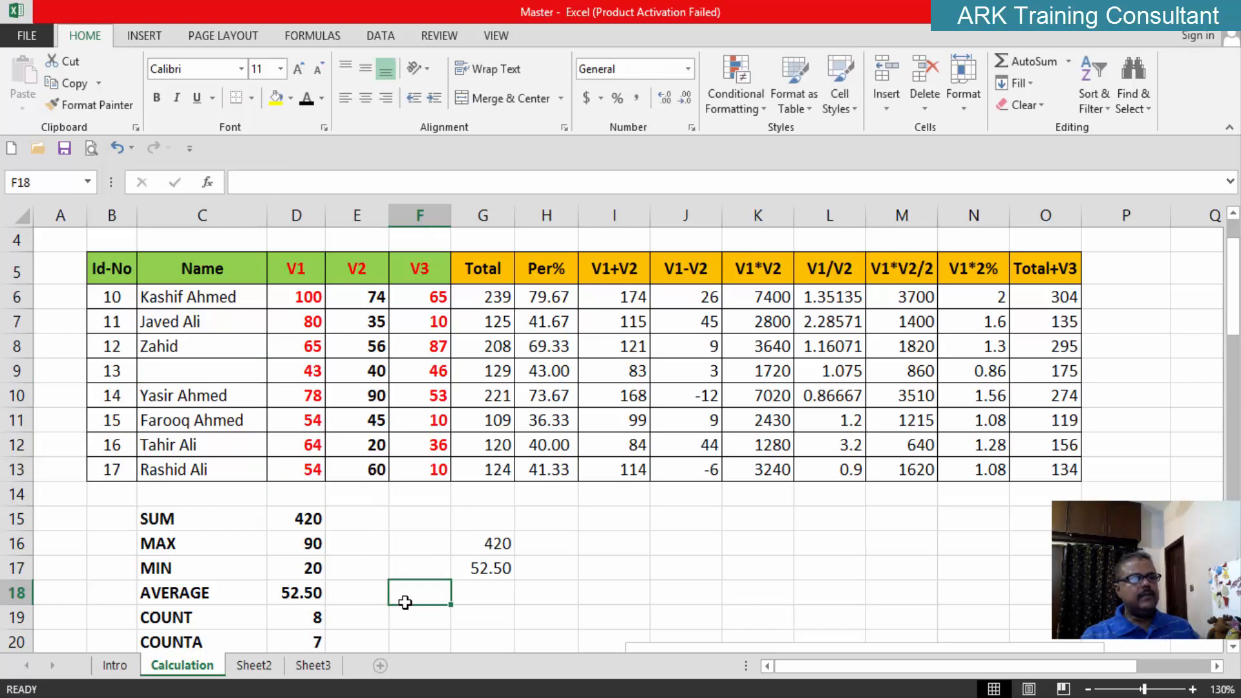
scroll(374, 618, down, 1)
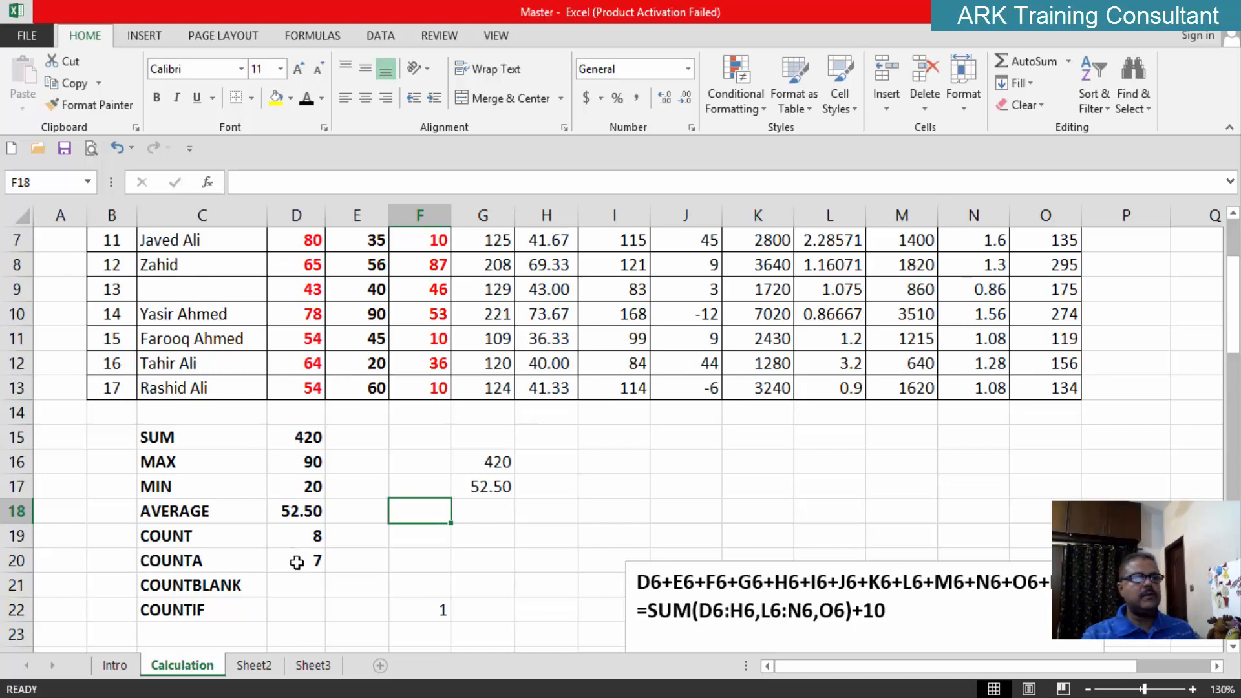
scroll(209, 460, up, 1)
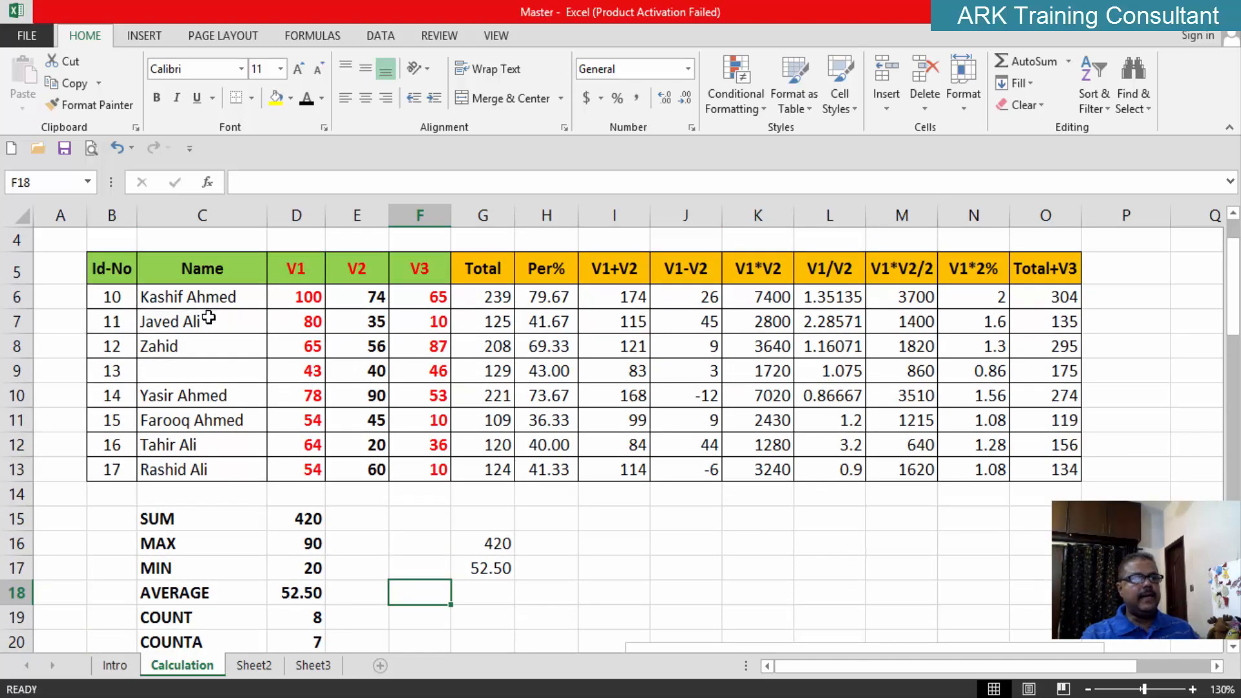
click(198, 371)
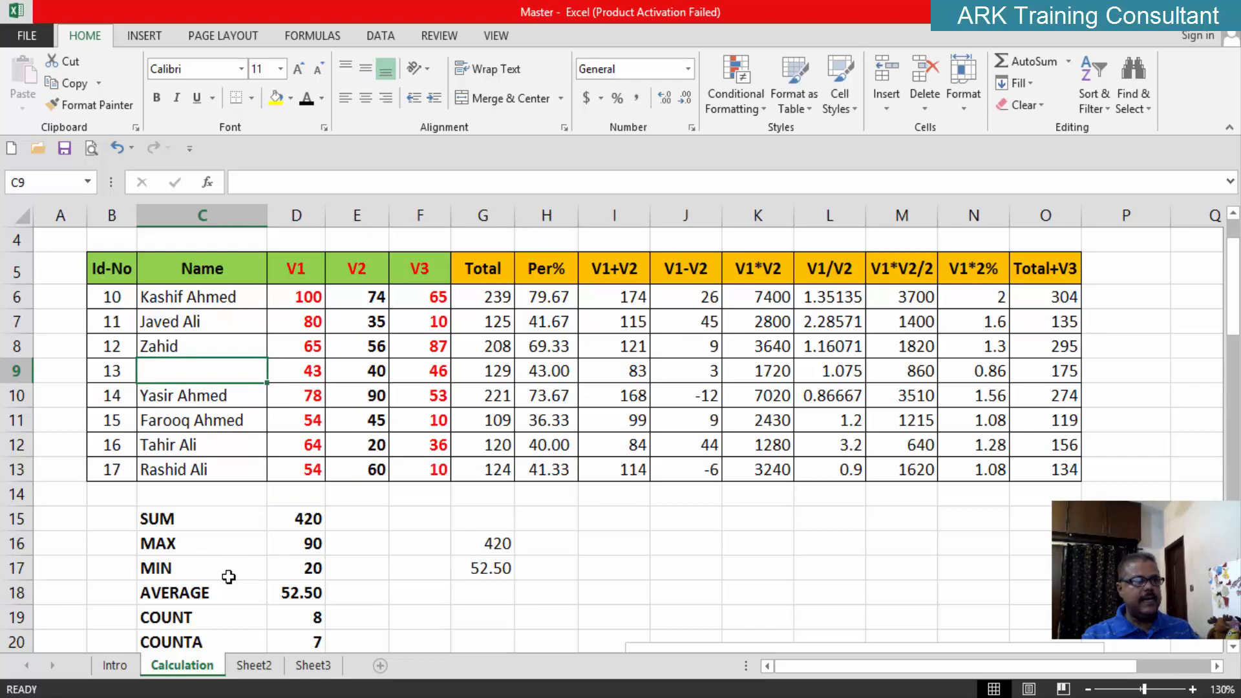
Enter a single space in C9 to test the COUNTA formula in D20, and clear the cell again
scroll(384, 633, down, 1)
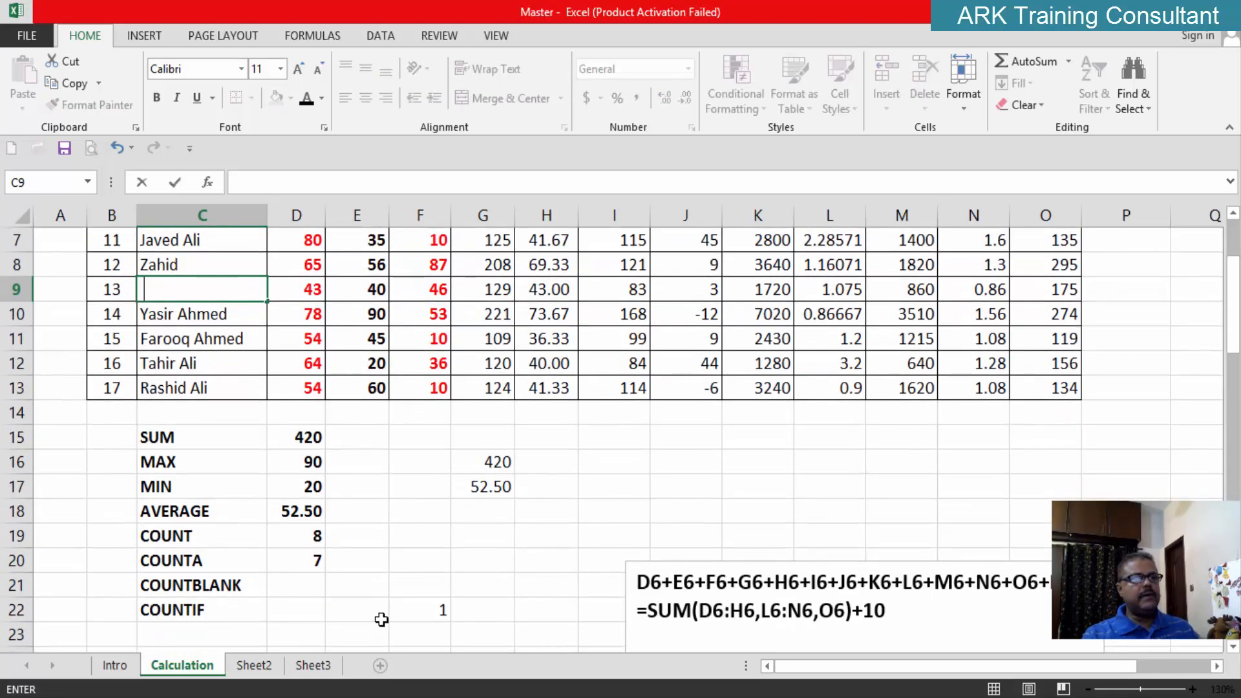
click(381, 619)
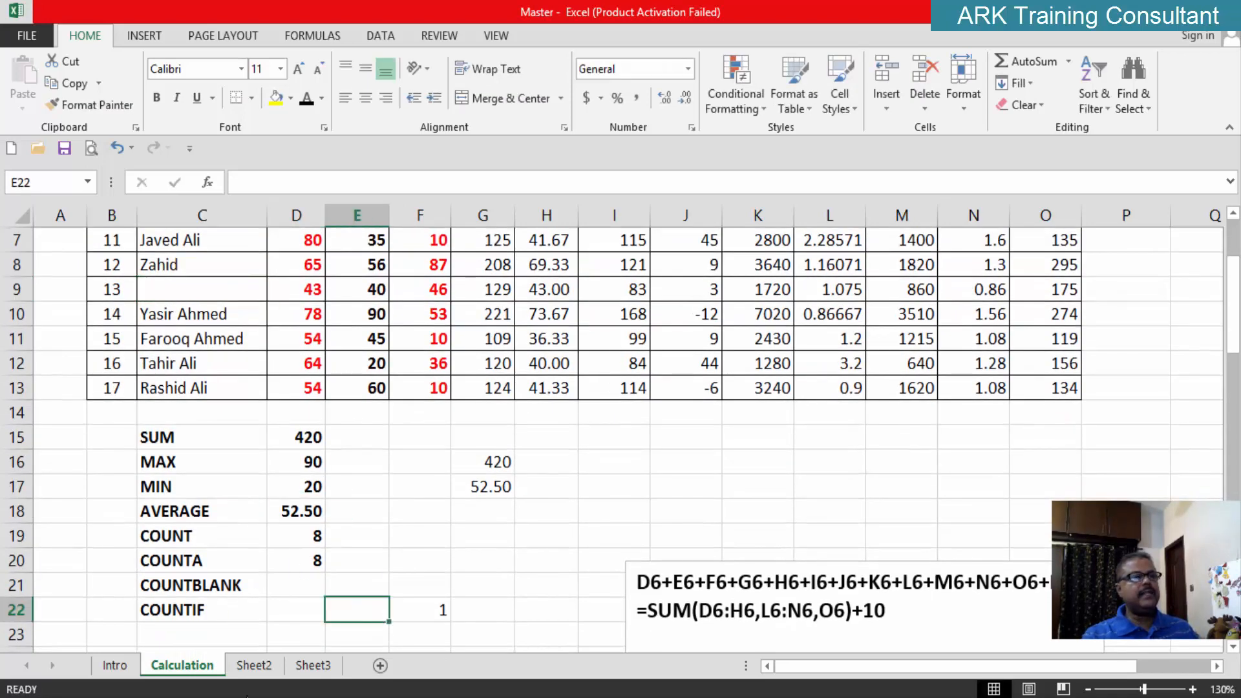
scroll(201, 462, up, 2)
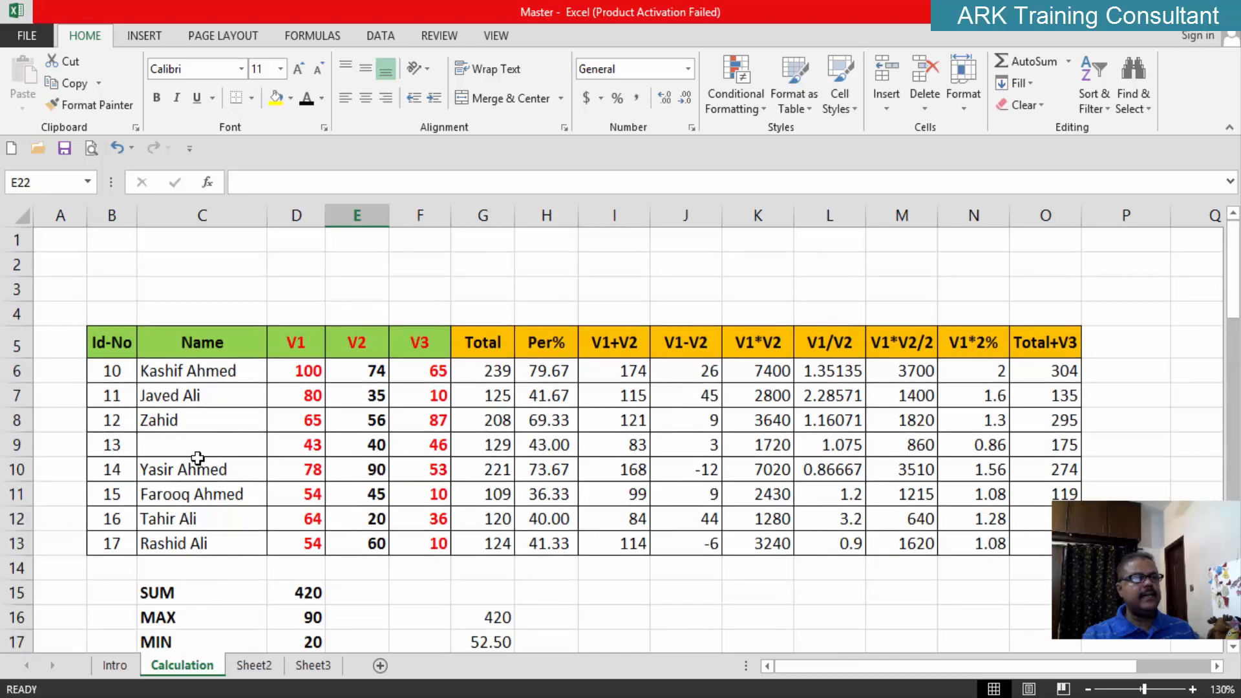
scroll(197, 458, down, 1)
click(194, 374)
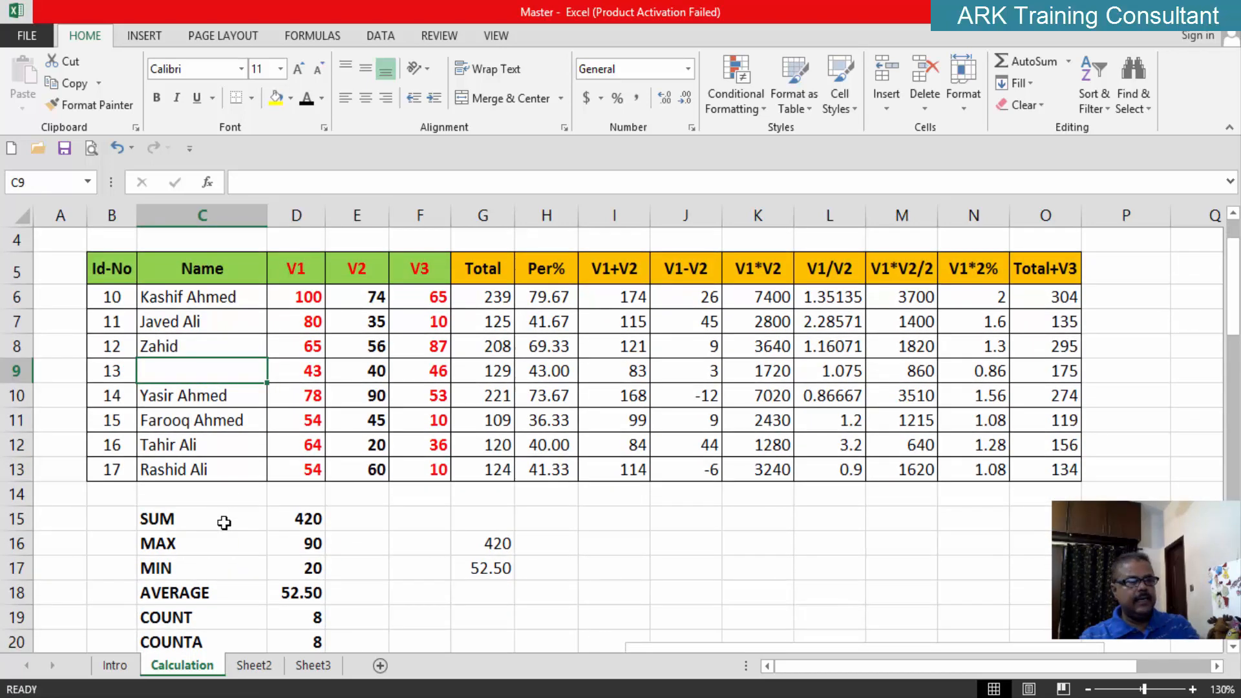
key(BackSpace)
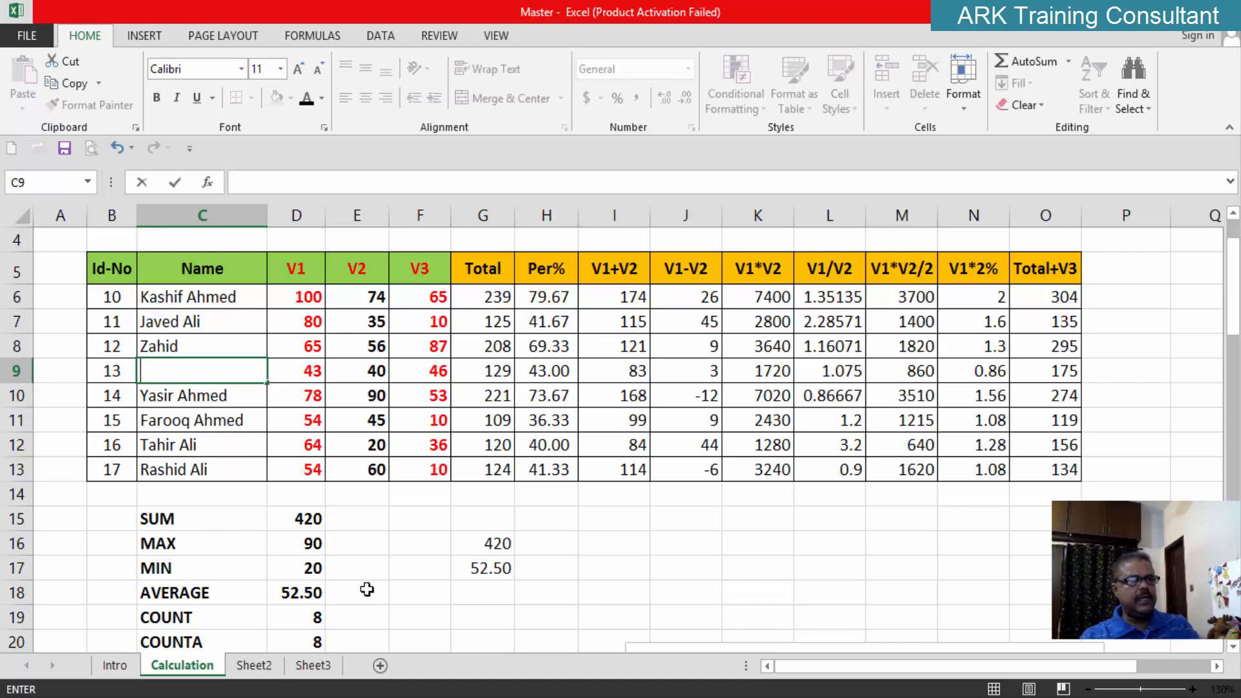
scroll(369, 591, down, 2)
scroll(373, 590, up, 1)
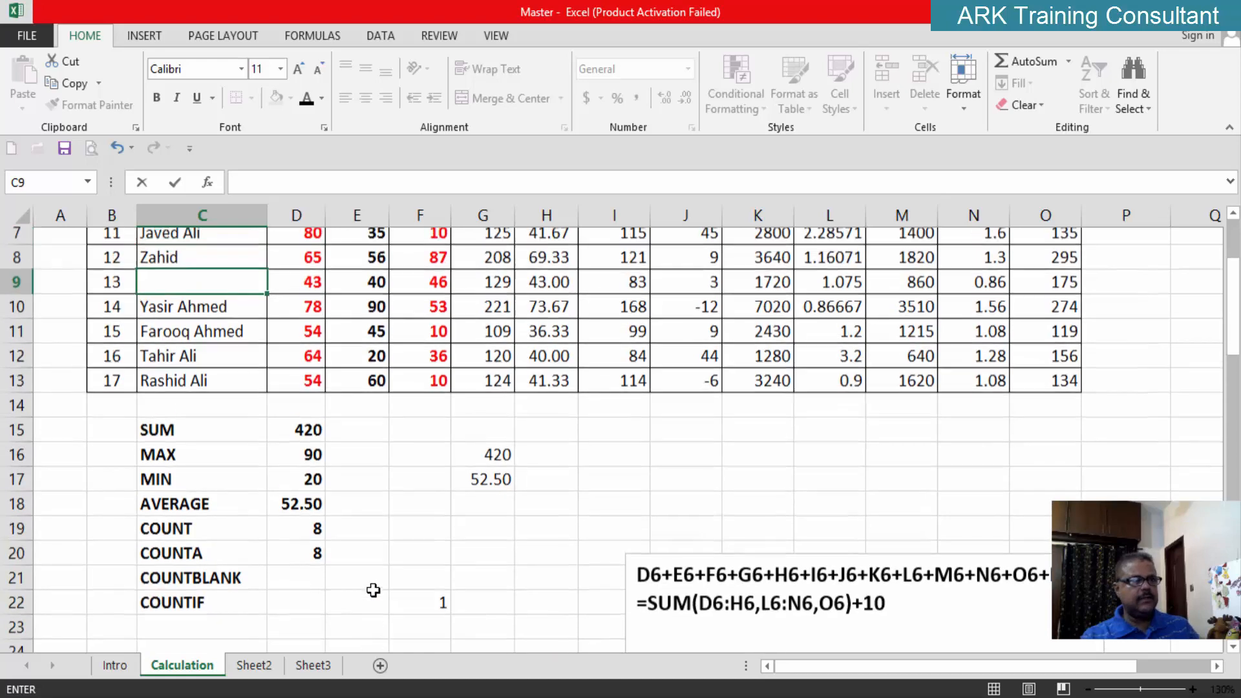
key(Return)
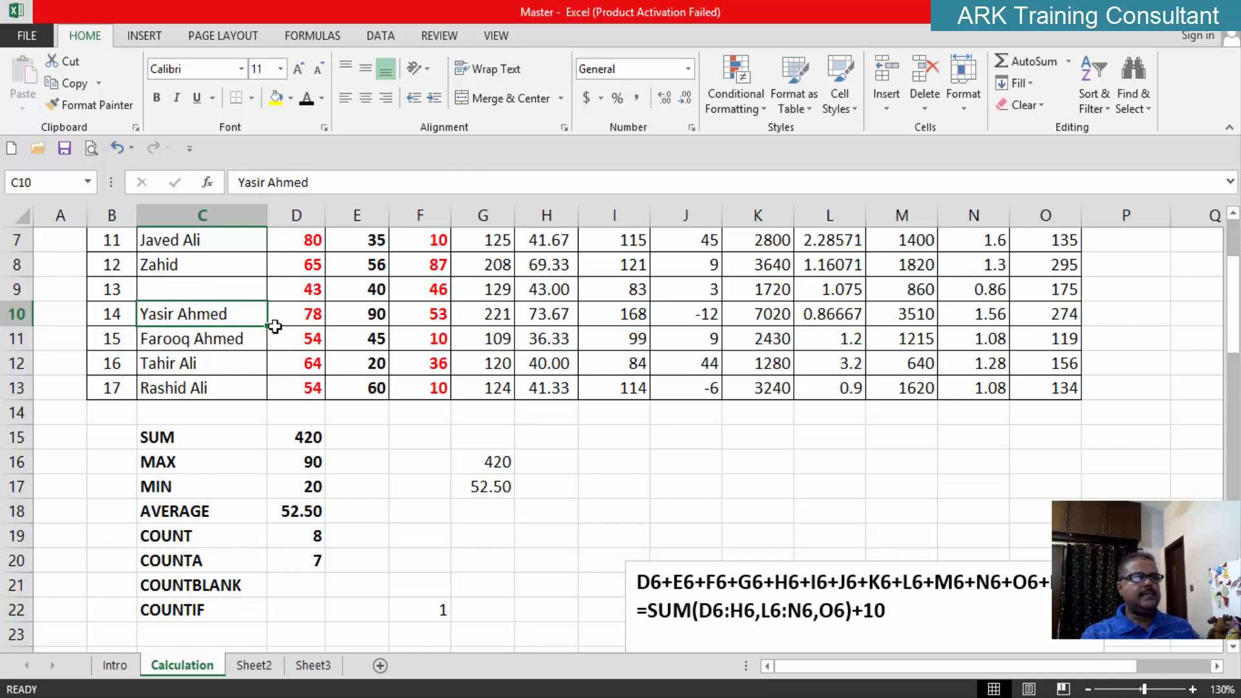
Delete the V2 value in E9 to test the COUNT formula in D19, and undo the deletion
click(310, 289)
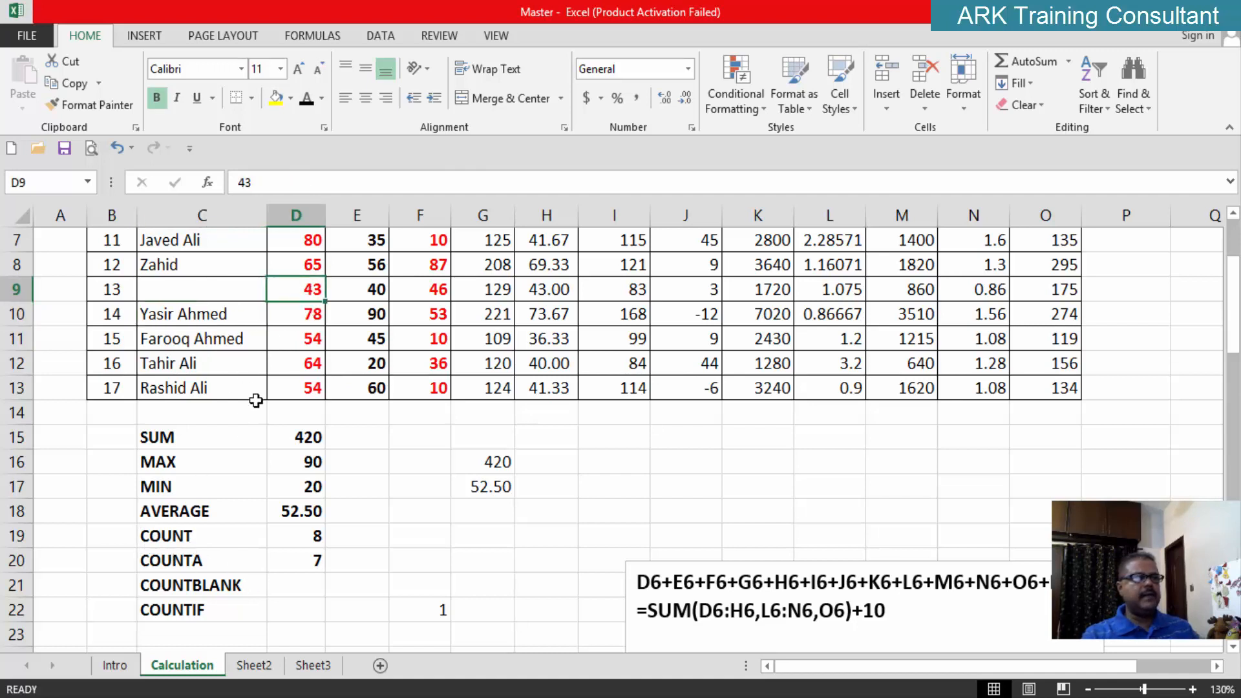
click(373, 292)
key(Delete)
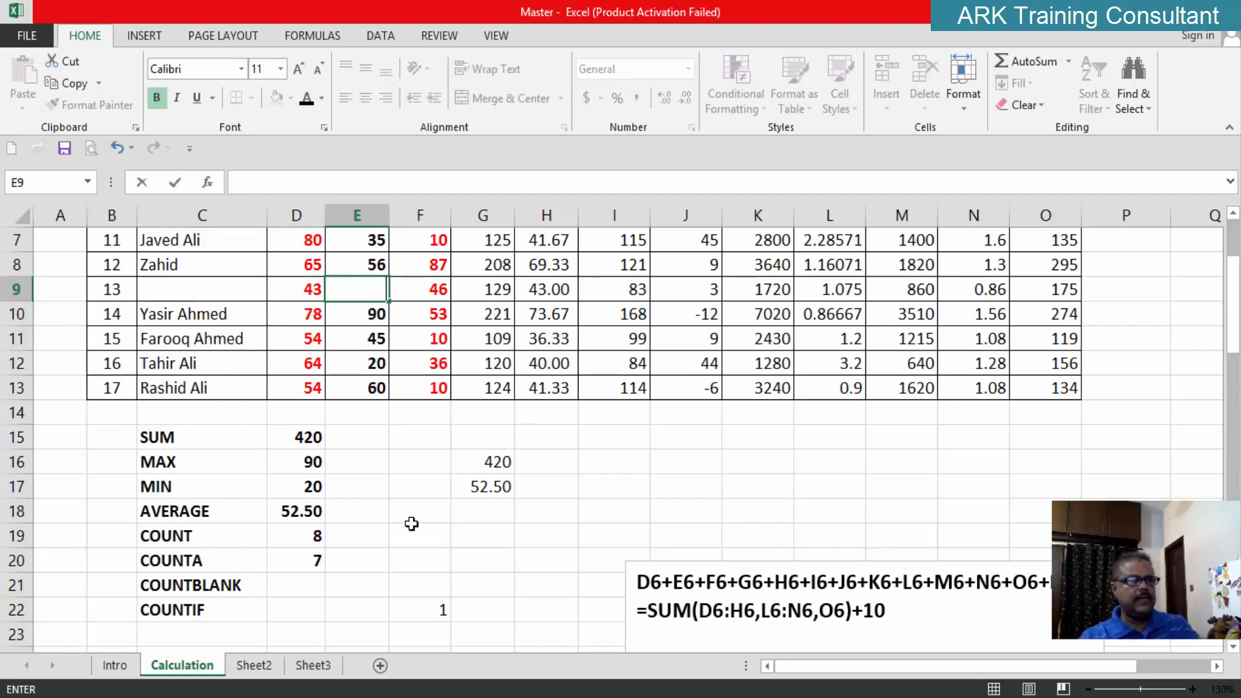
click(405, 532)
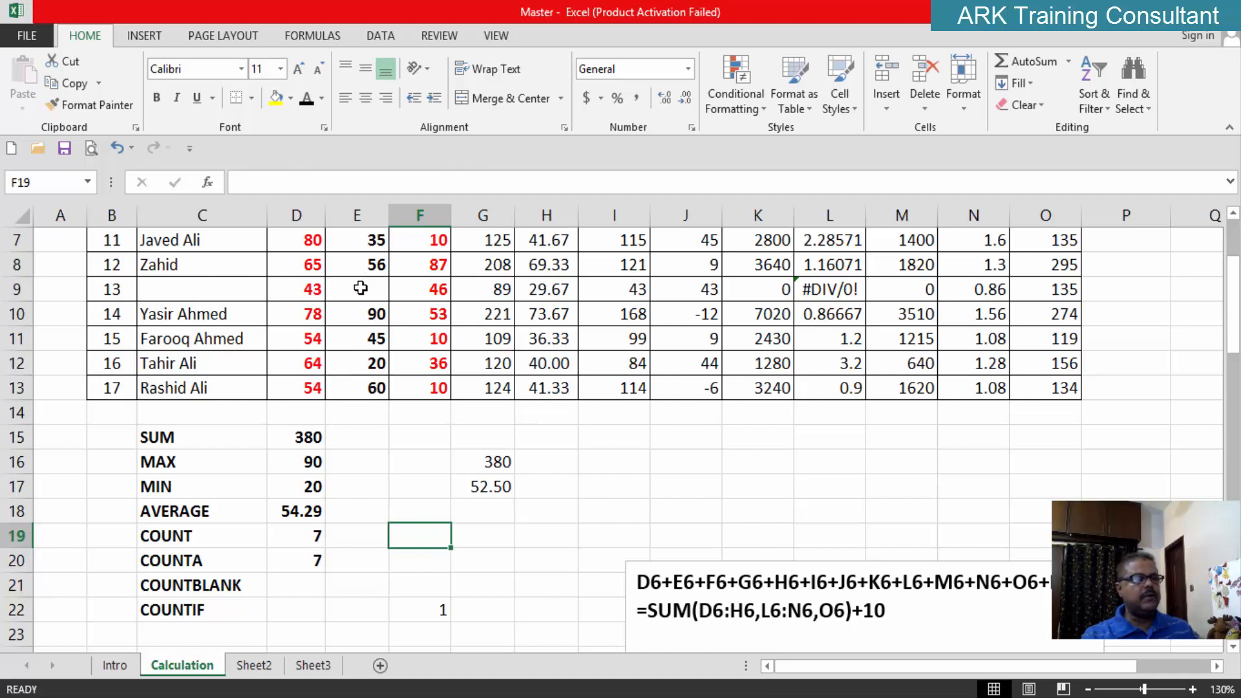
key(ctrl+z)
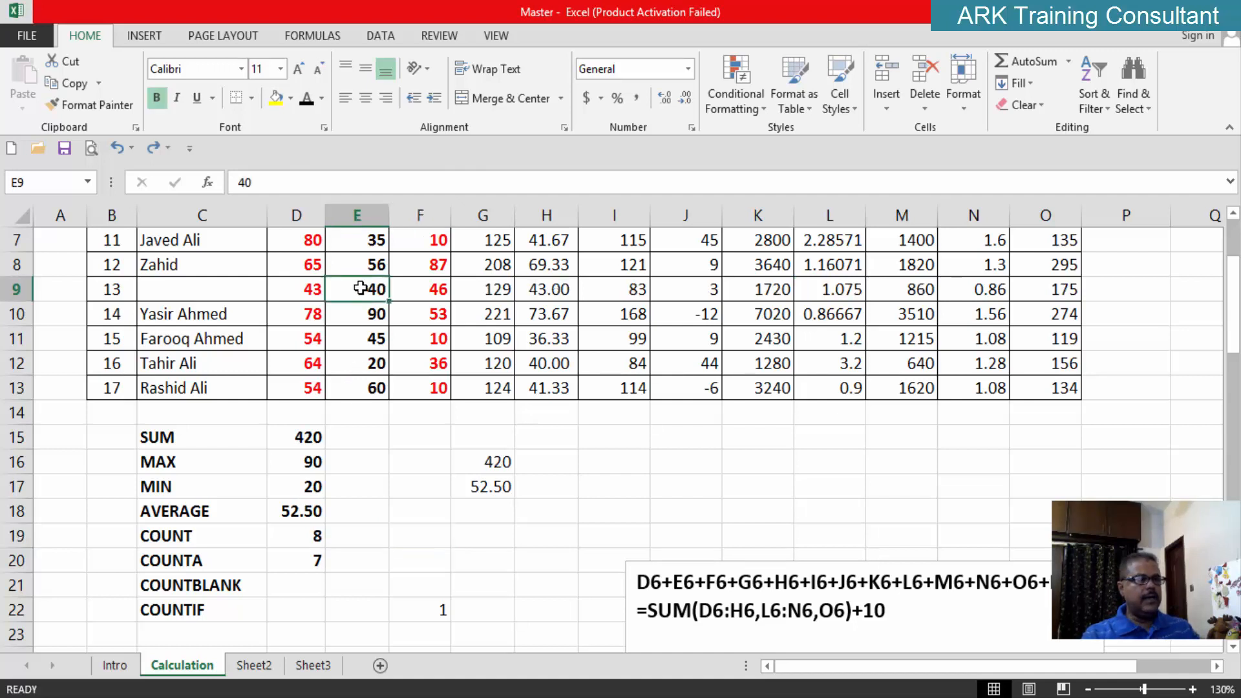
Repeat the COUNTA test by putting a blank space in the empty name cell C9 and removing it
key(Left)
key(Left)
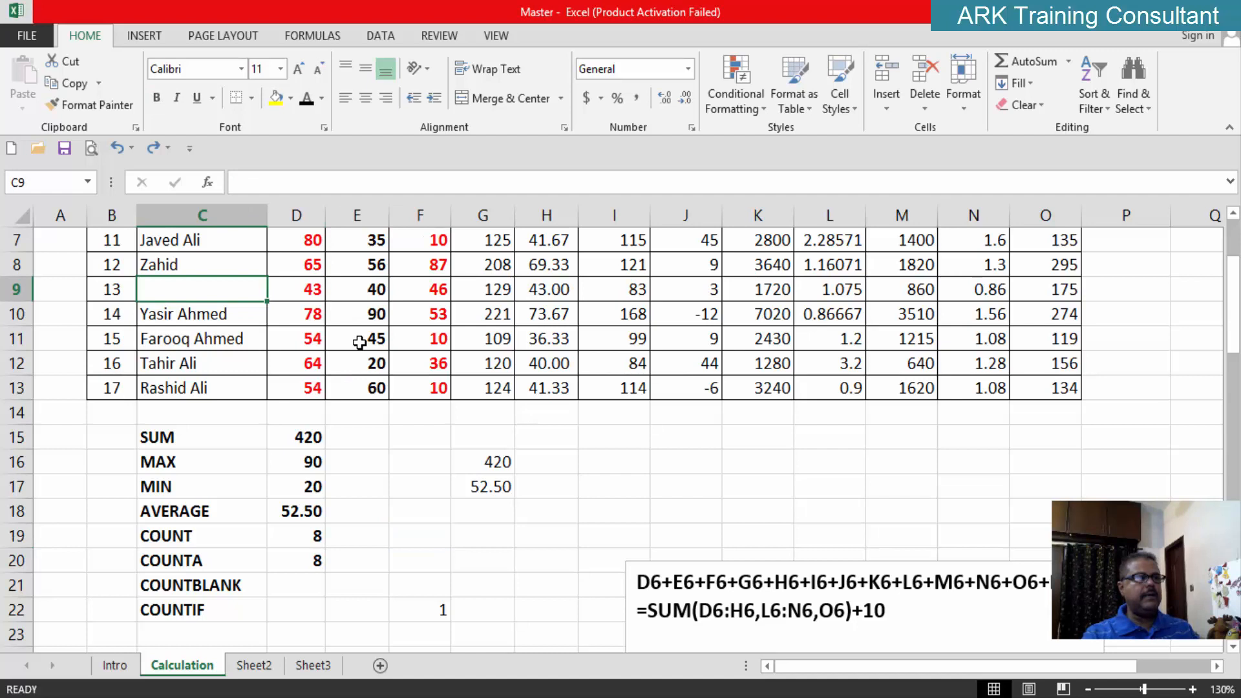
click(359, 537)
click(219, 293)
key(BackSpace)
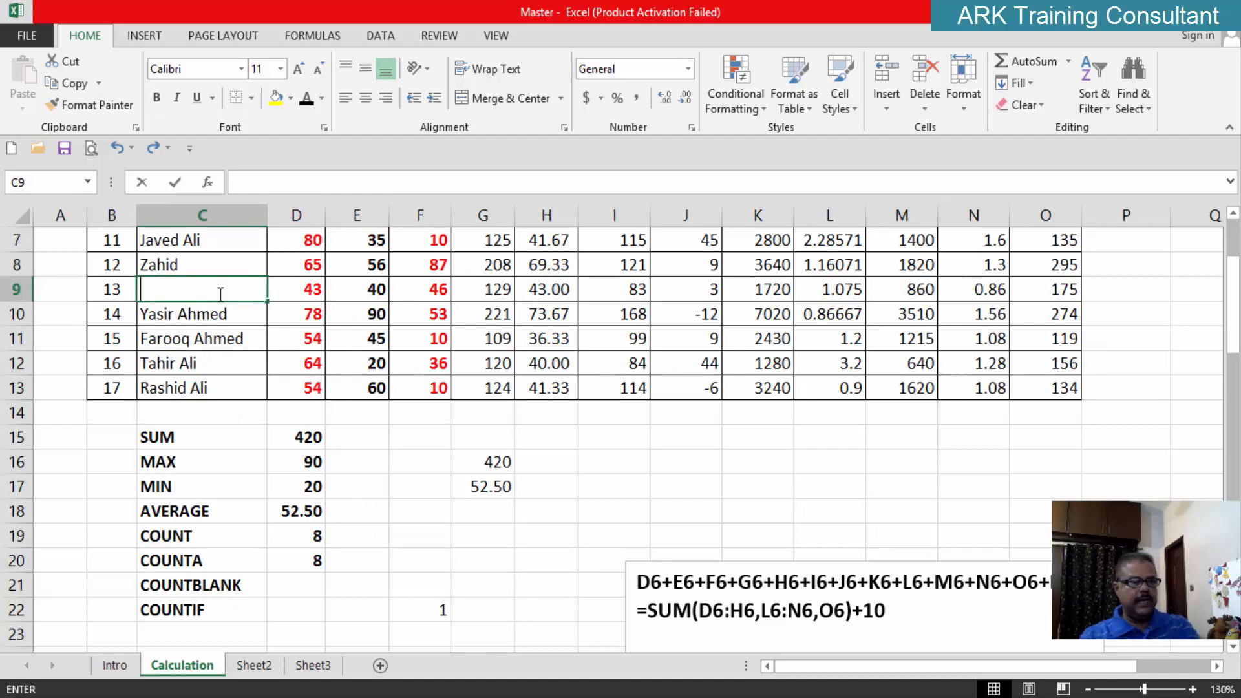
click(370, 480)
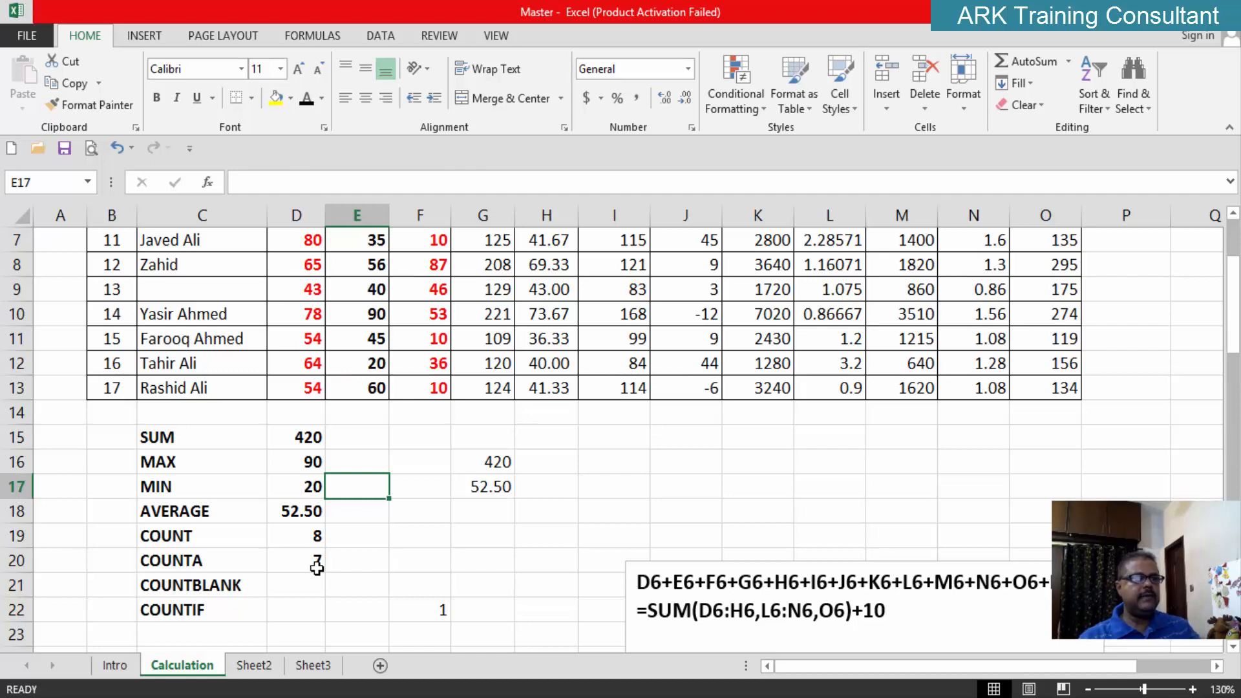
Count the empty cells of the Name column in D21 with the formula =COUNTBLANK(C6:C13)
click(289, 583)
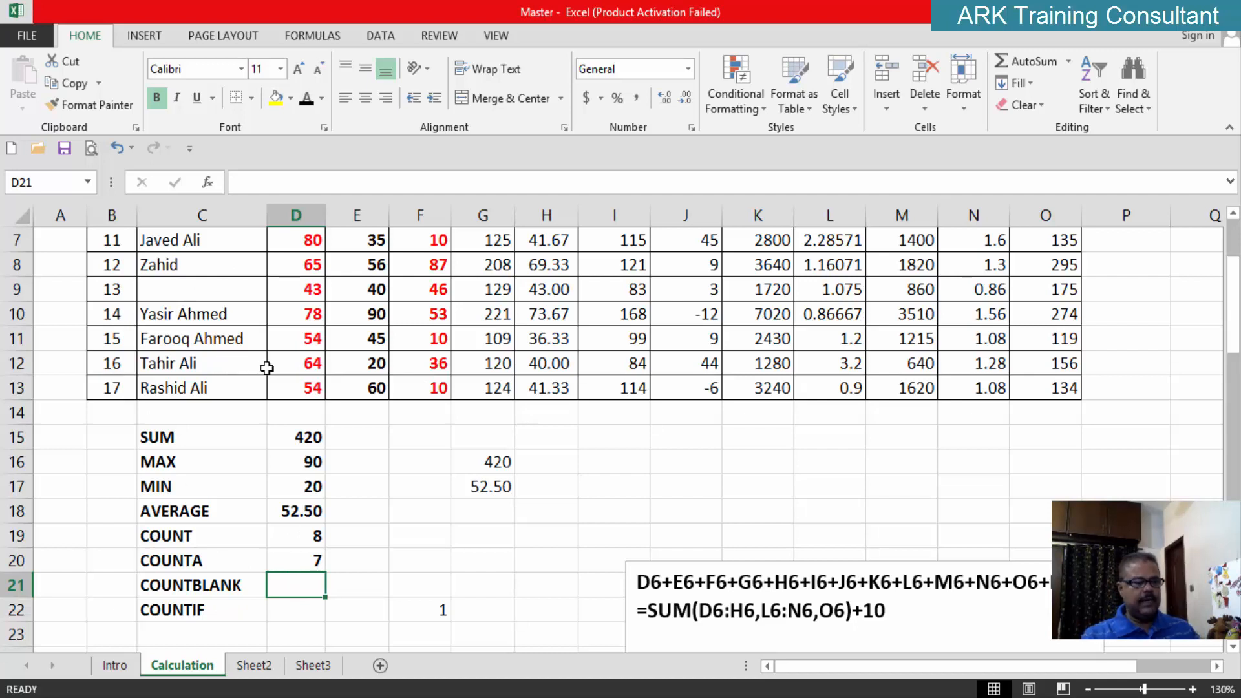
text(=COU)
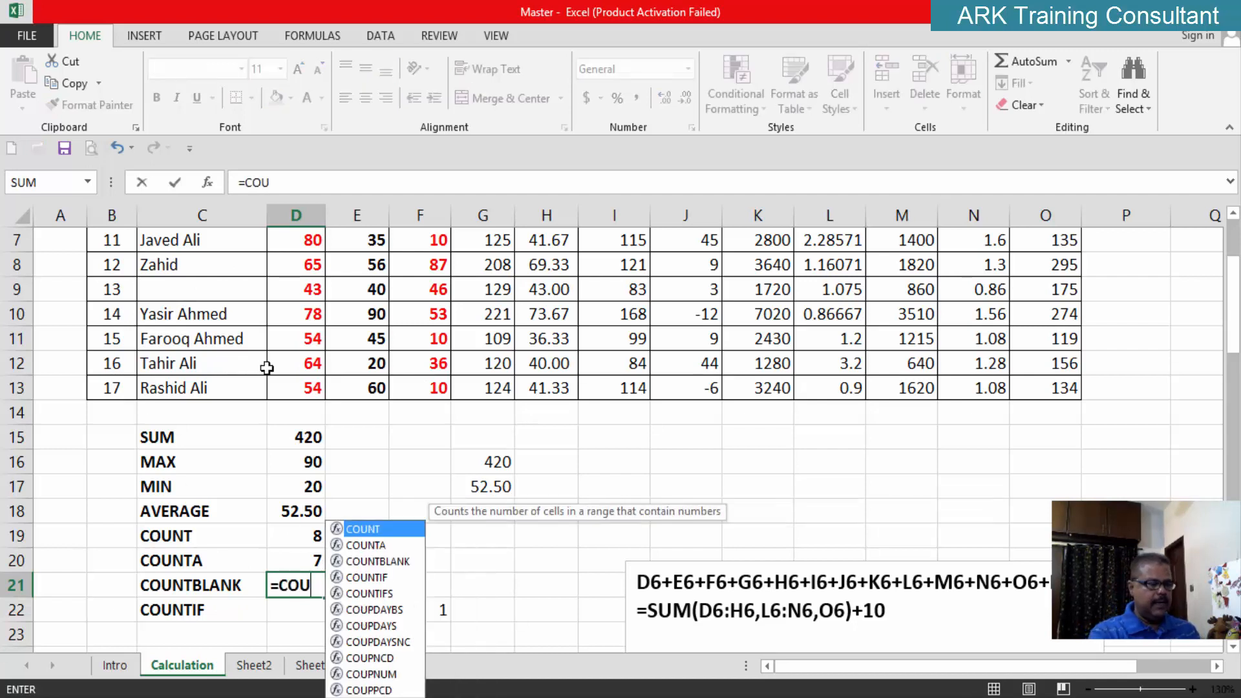
text(NTBL)
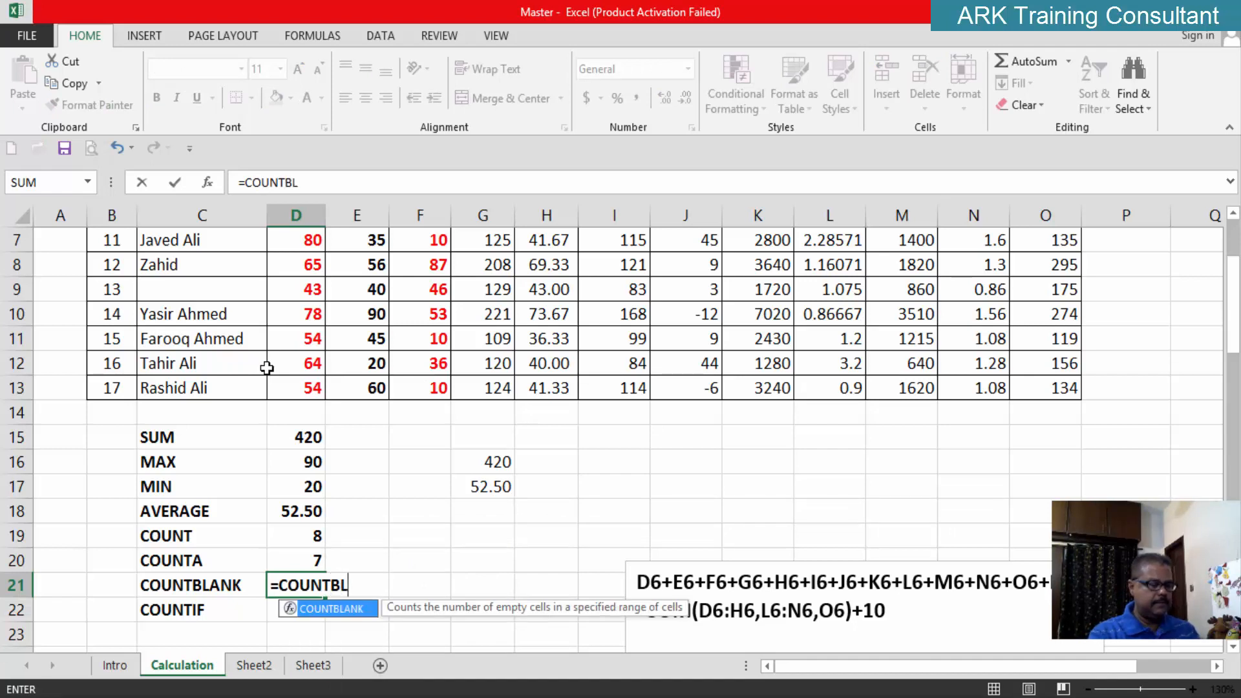
text(ANK()
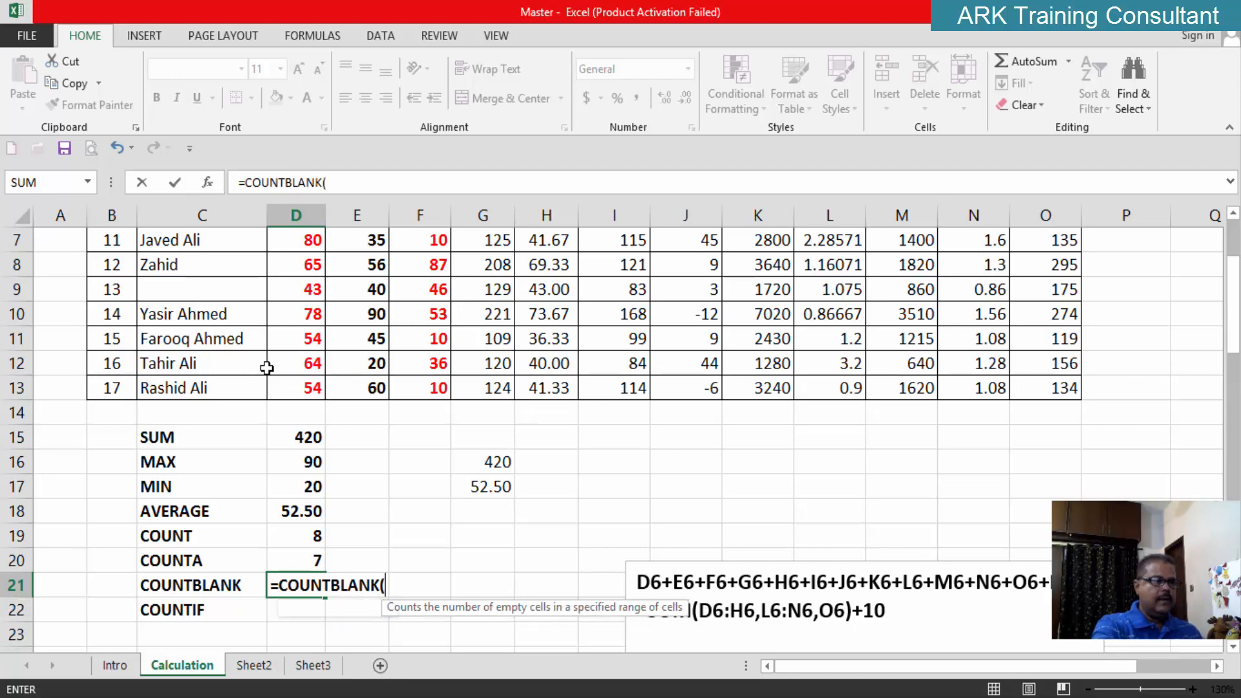
scroll(221, 359, up, 1)
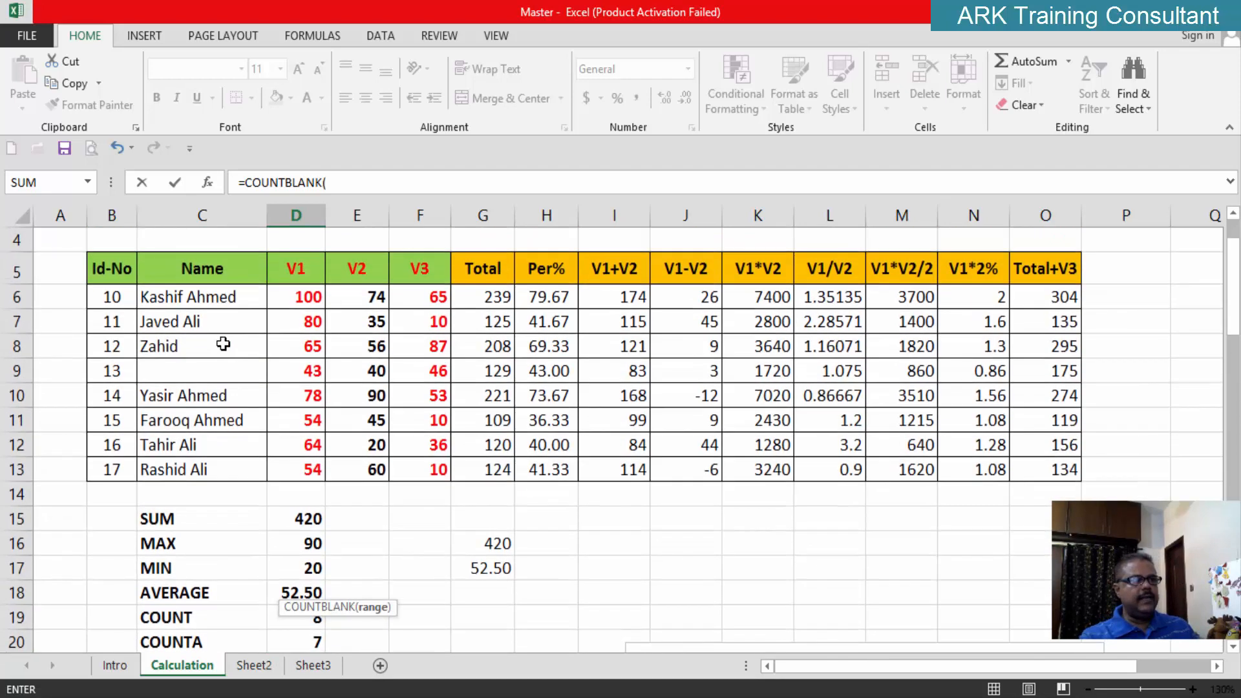
drag(234, 303, 216, 468)
scroll(327, 518, down, 1)
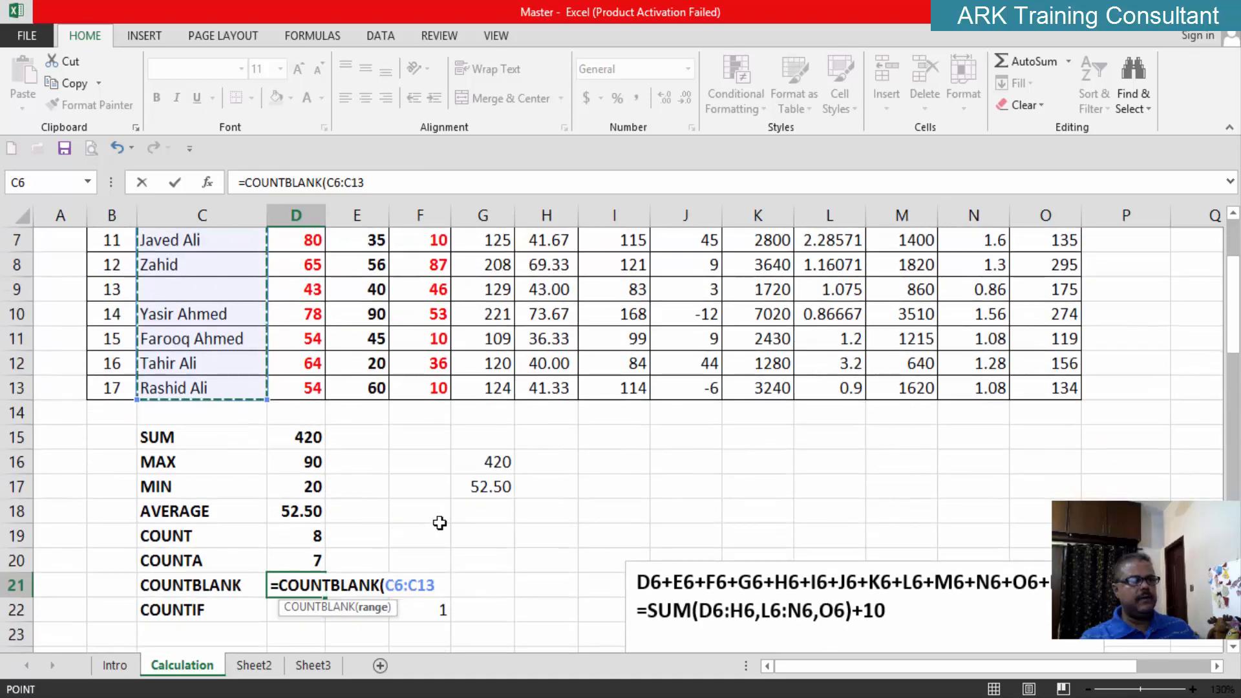
key(Return)
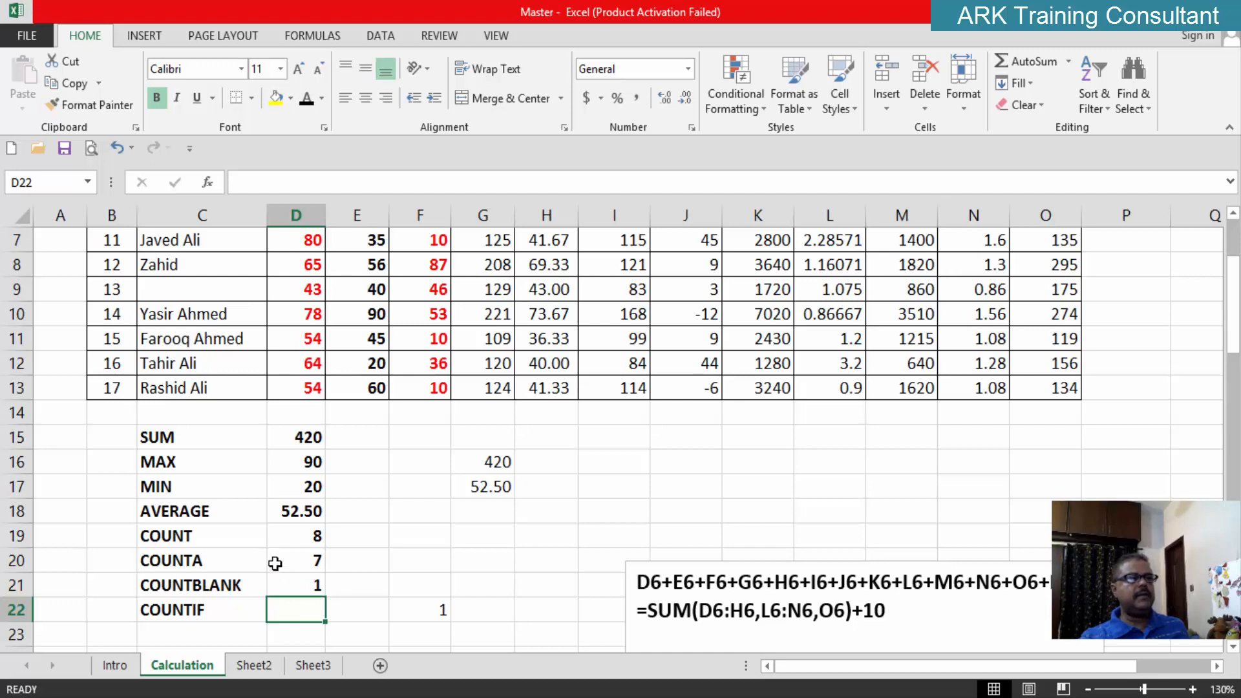
Enter FGG in C9 to test the COUNTBLANK formula in D21, and empty the cell again
click(197, 292)
text(FGG)
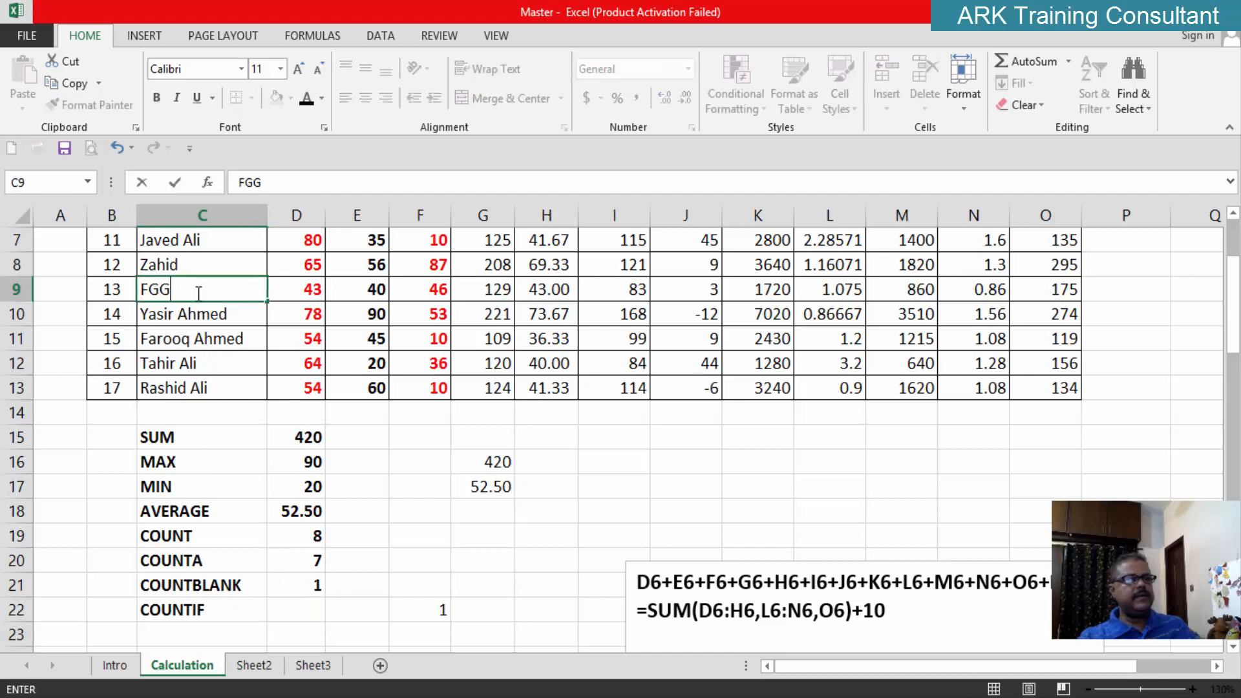
click(395, 501)
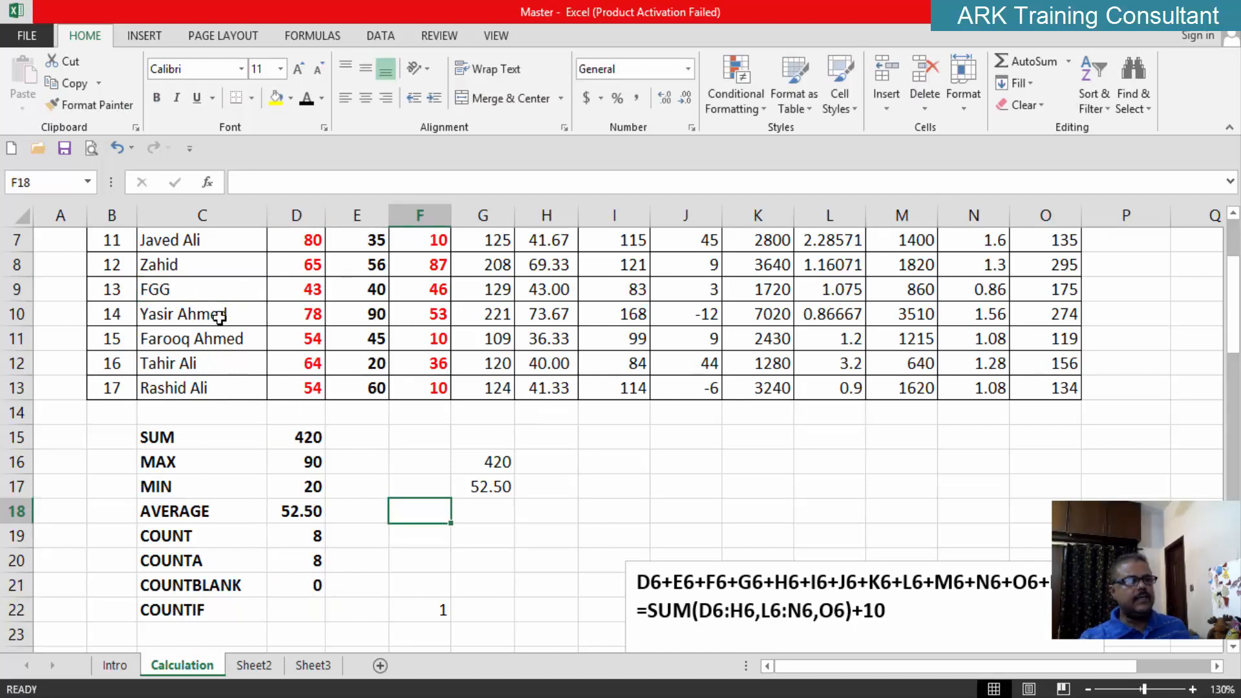
click(196, 294)
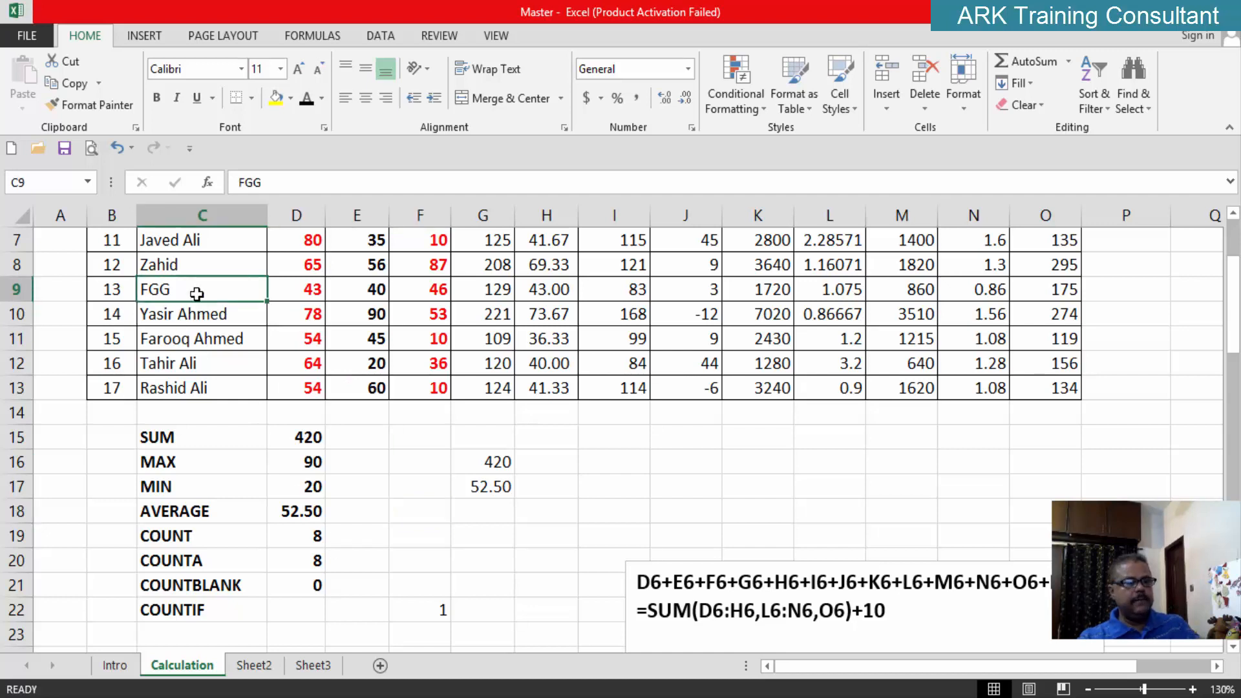
key(BackSpace)
click(350, 507)
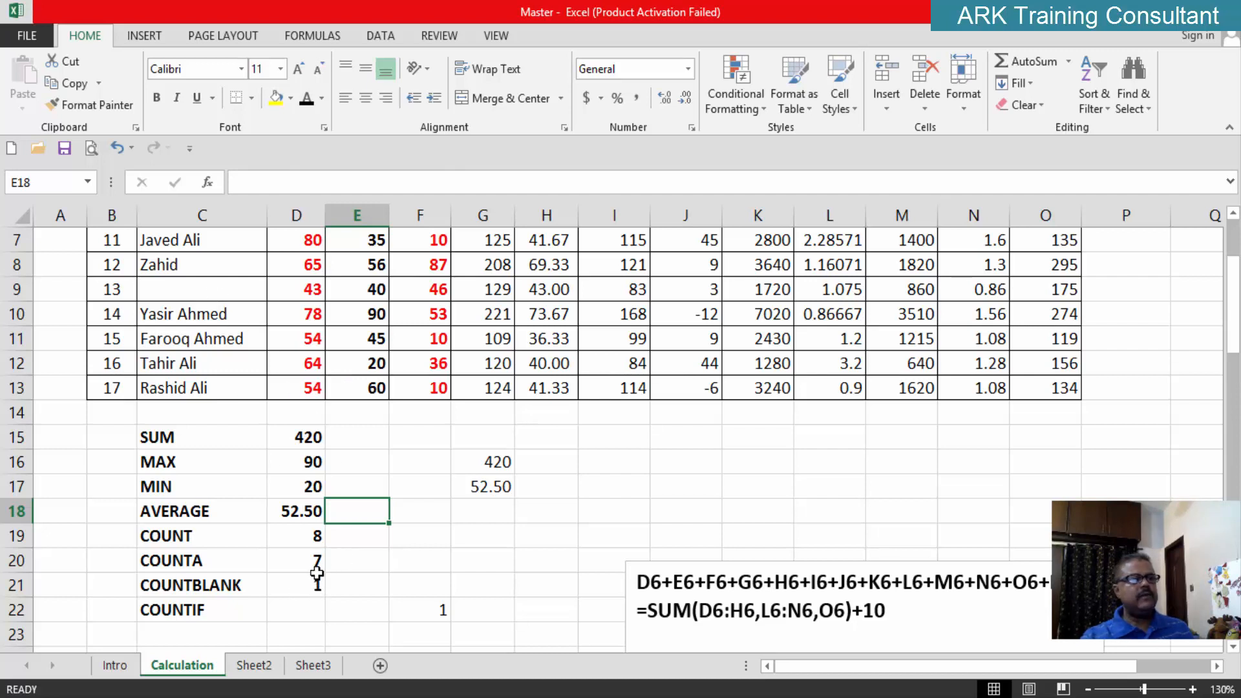
Count the V2 values greater than 70 in D22 with the formula =COUNTIF(E6:E13,">70")
click(314, 611)
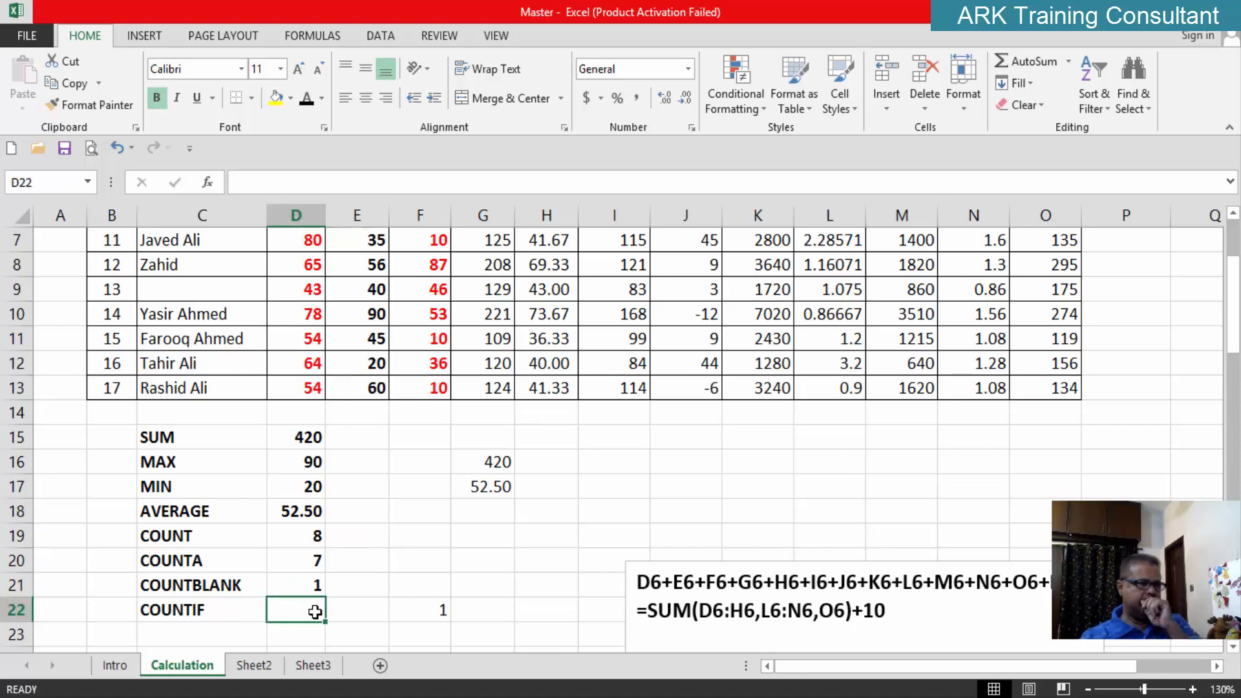
scroll(317, 611, down, 1)
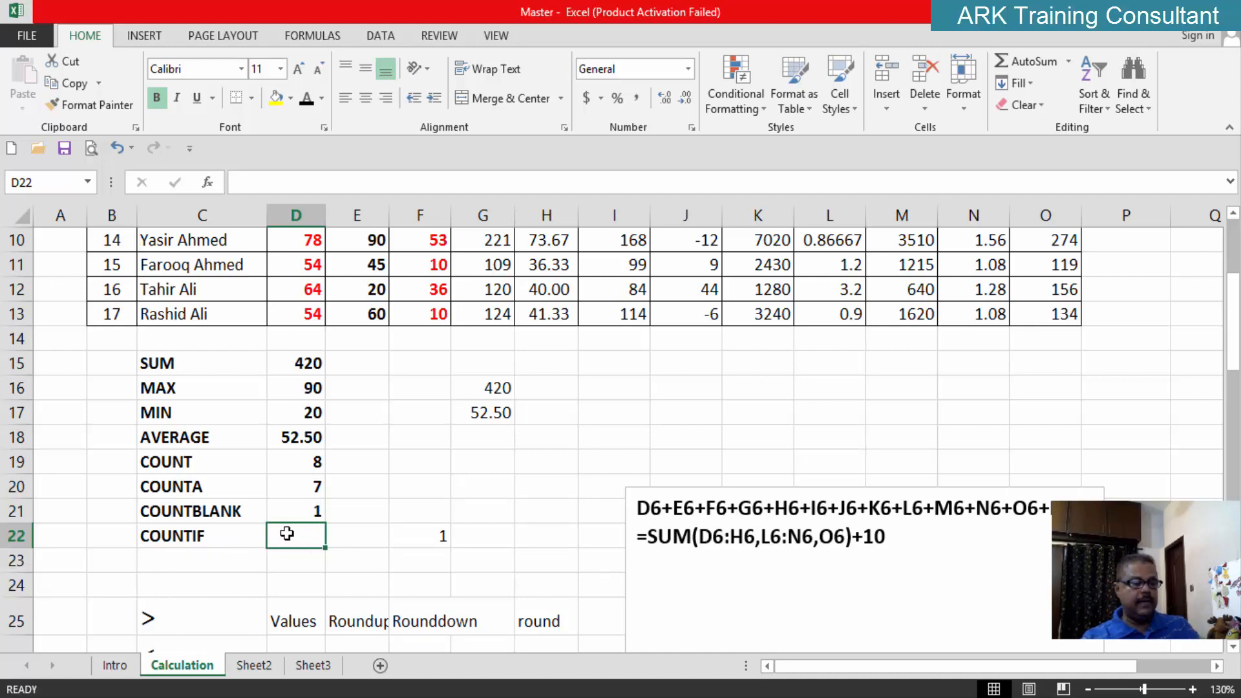
text(=COUN)
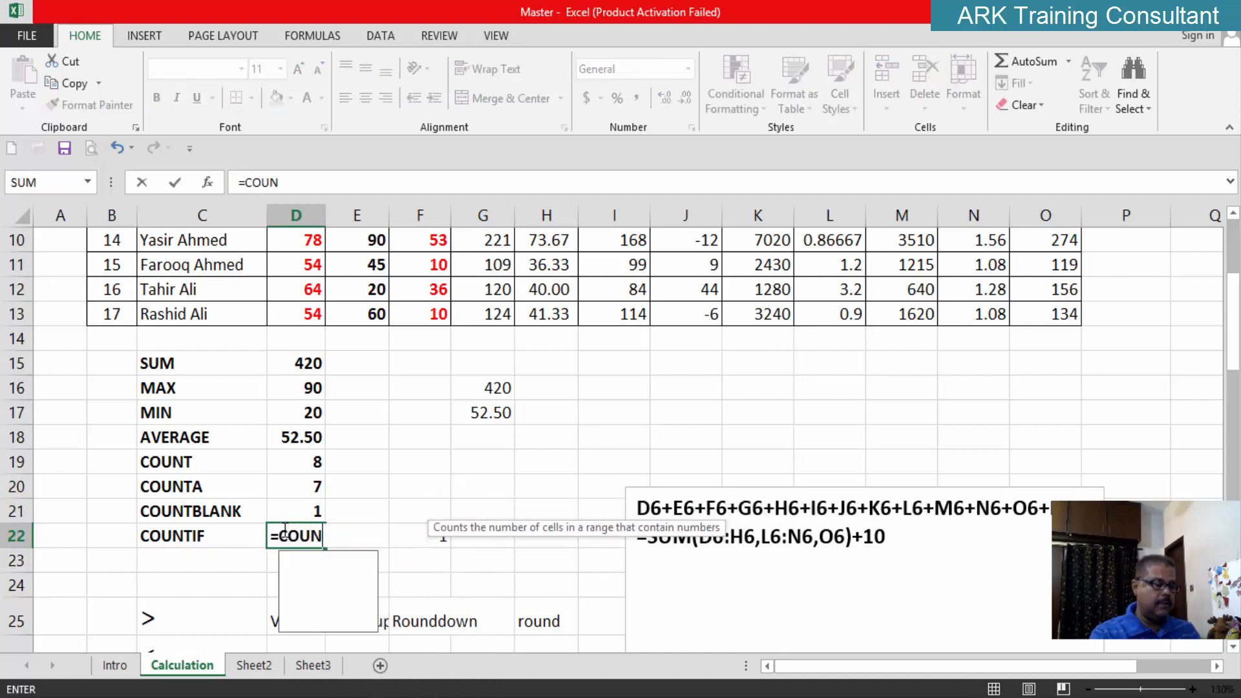
text(TIF()
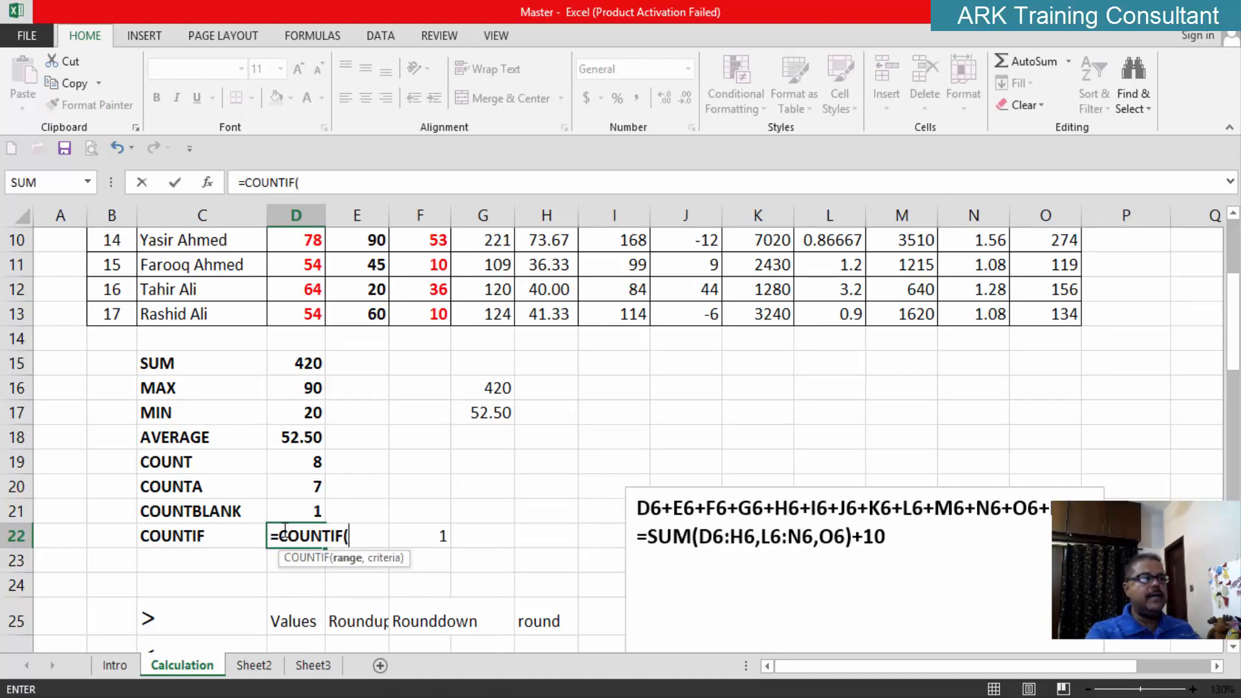
scroll(346, 435, up, 3)
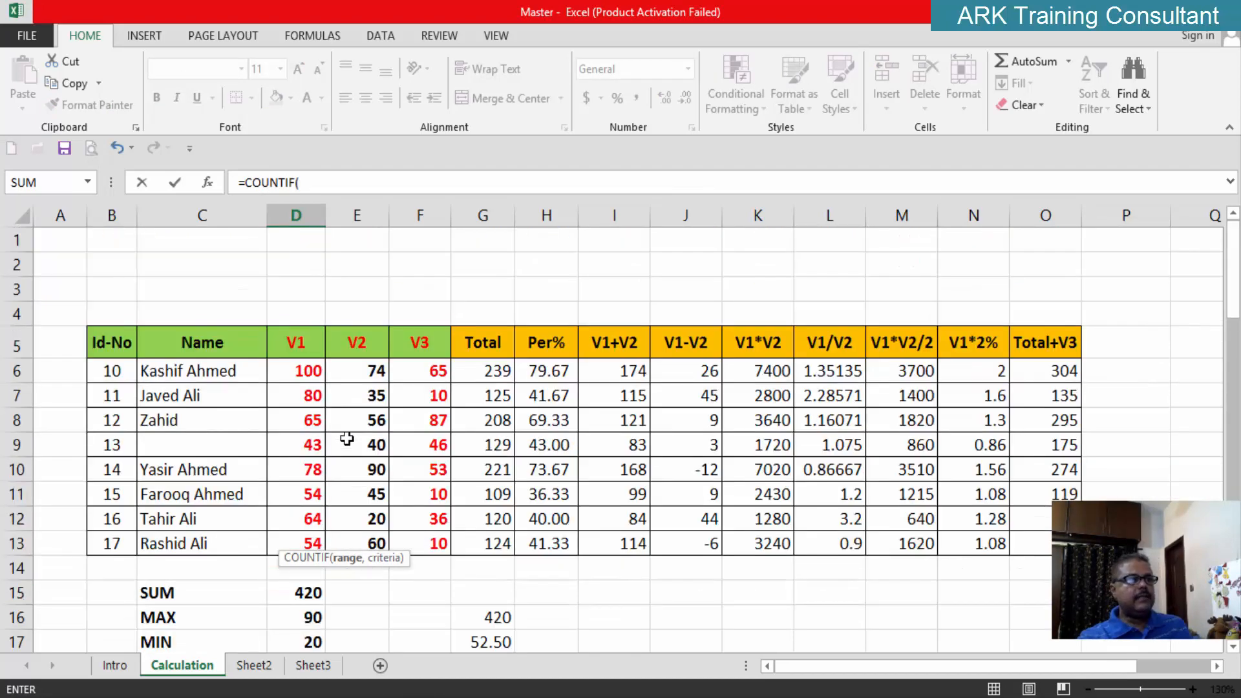
drag(362, 369, 343, 549)
scroll(274, 603, down, 2)
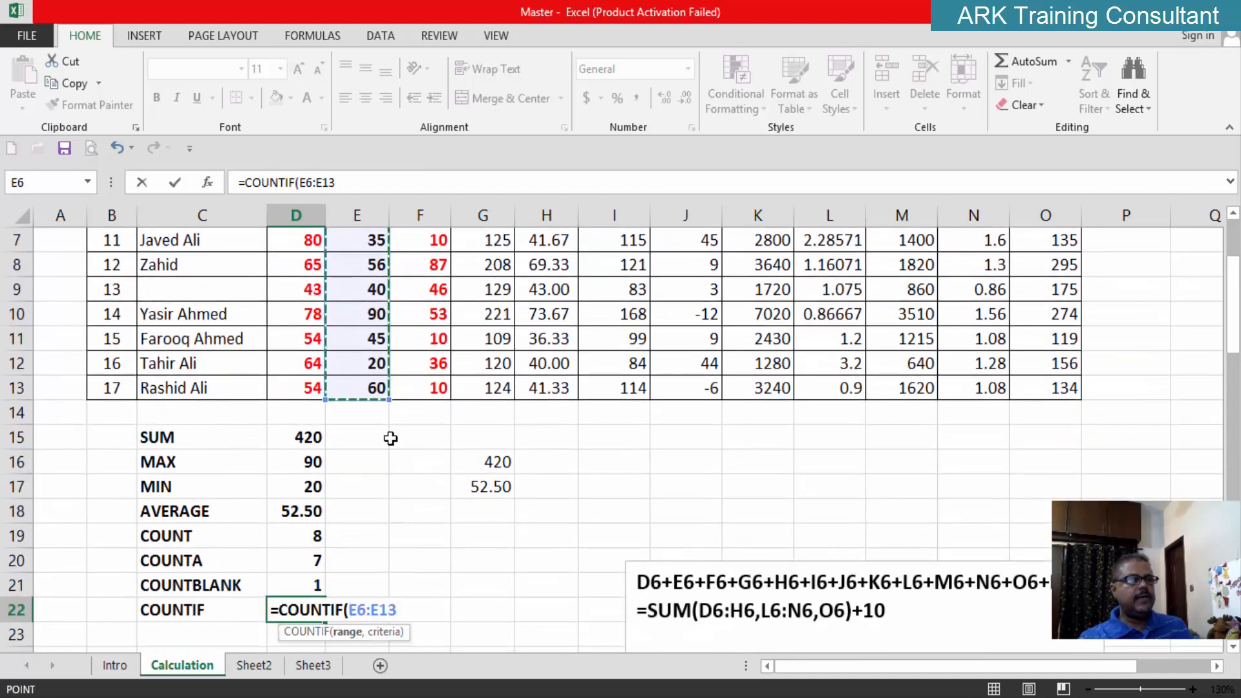
text(,)
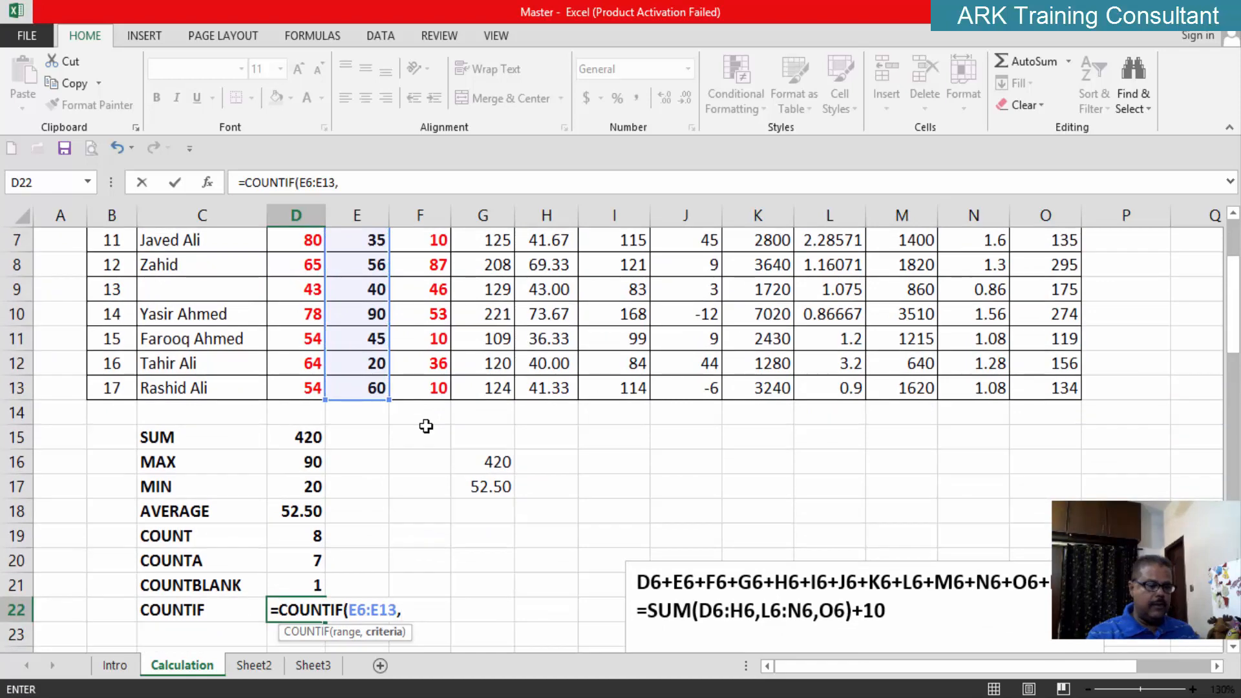
text(">)
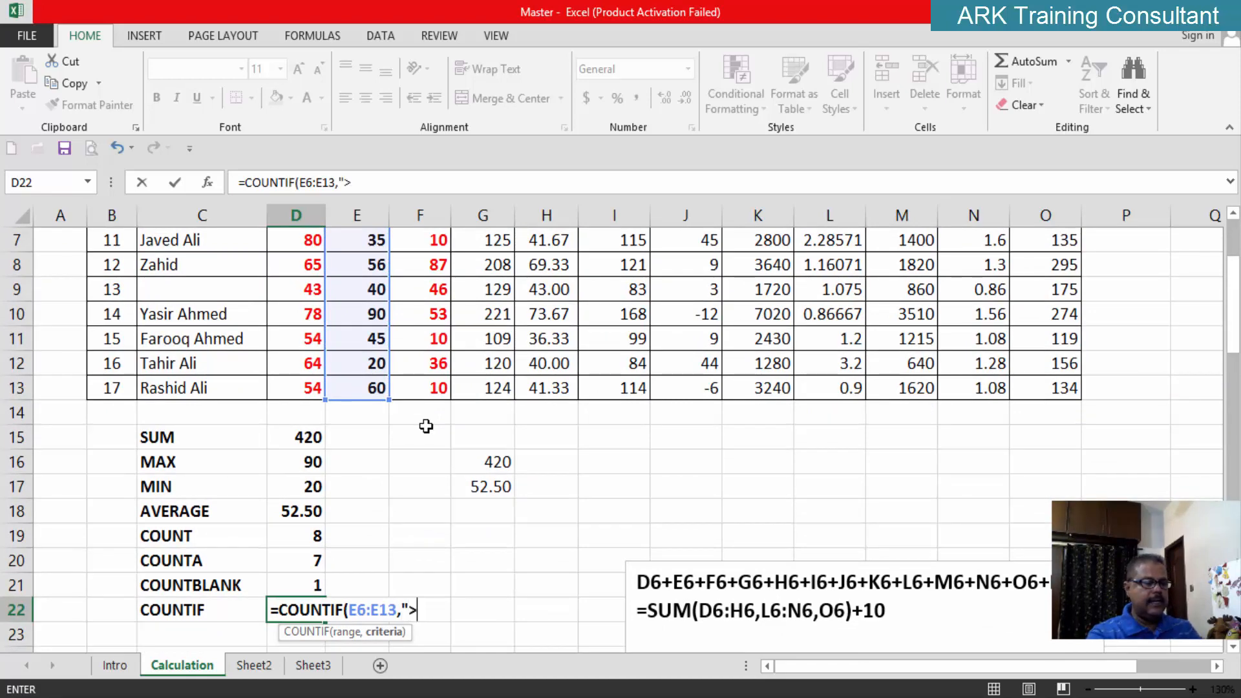
text(70)
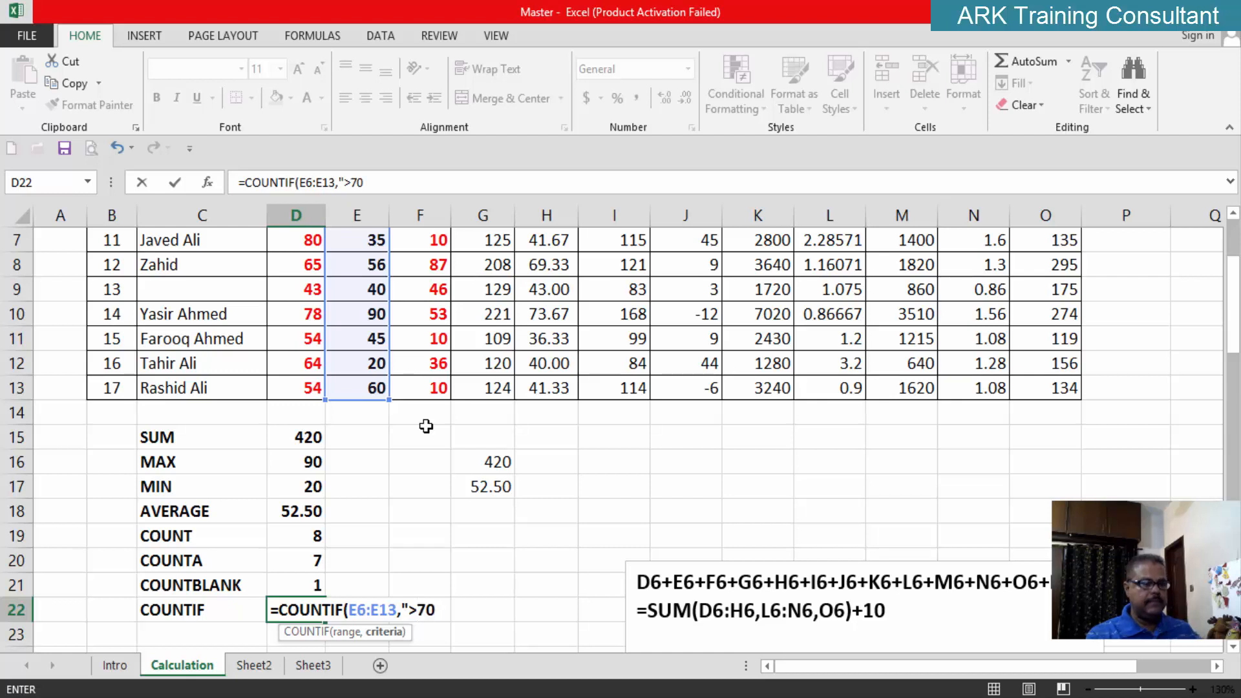
text("))
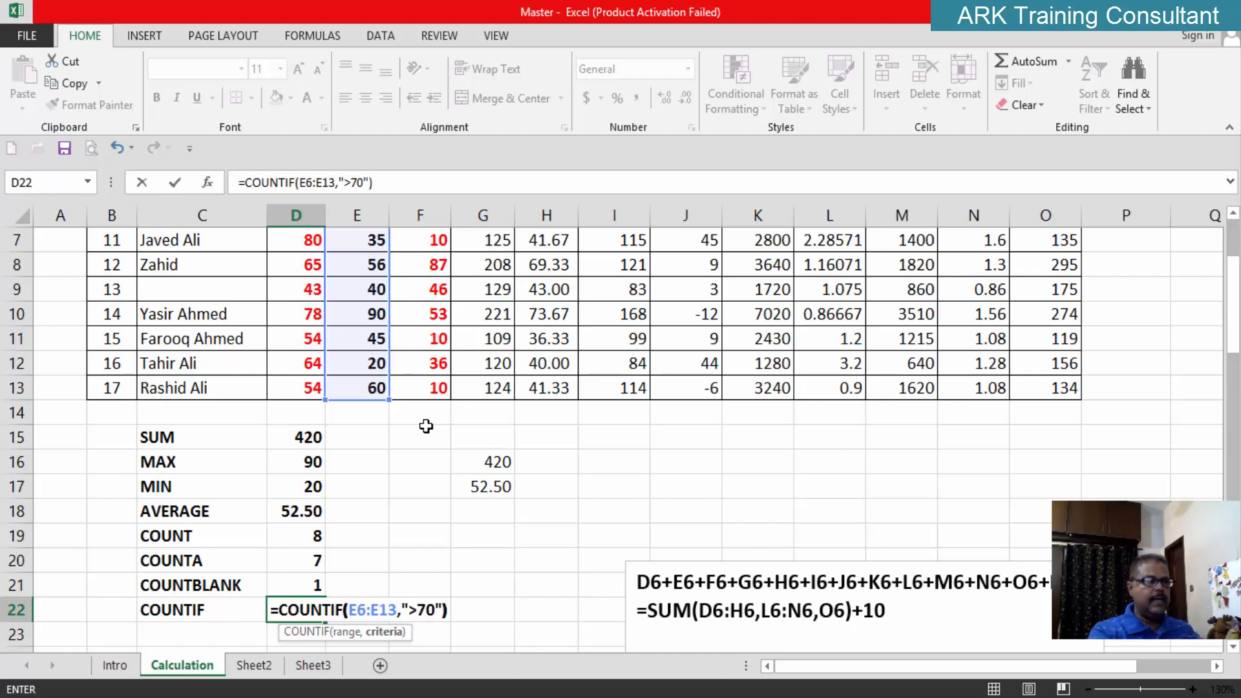
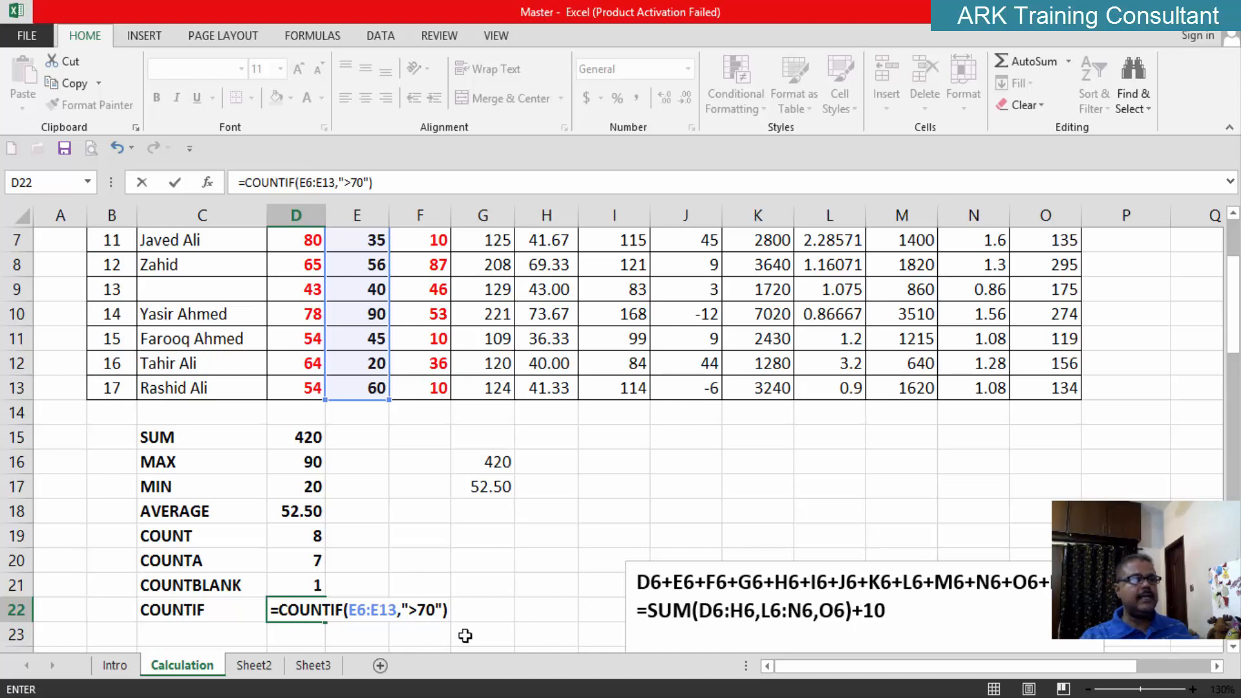
scroll(465, 636, down, 1)
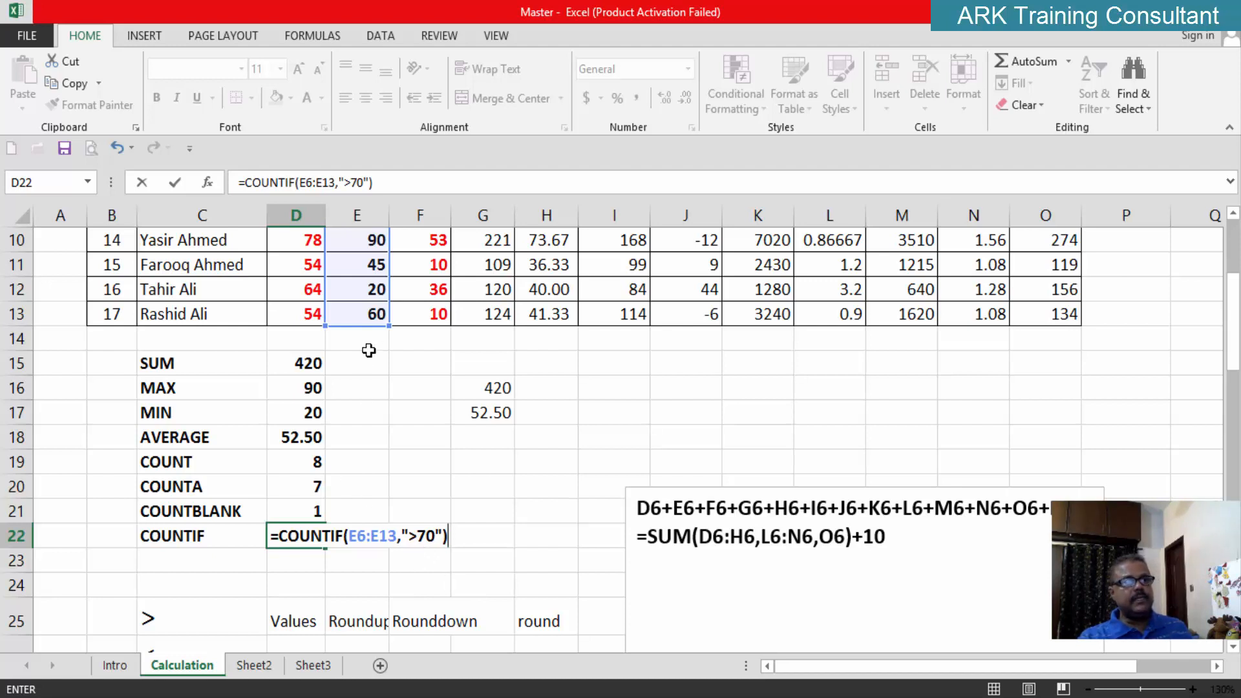
key(Return)
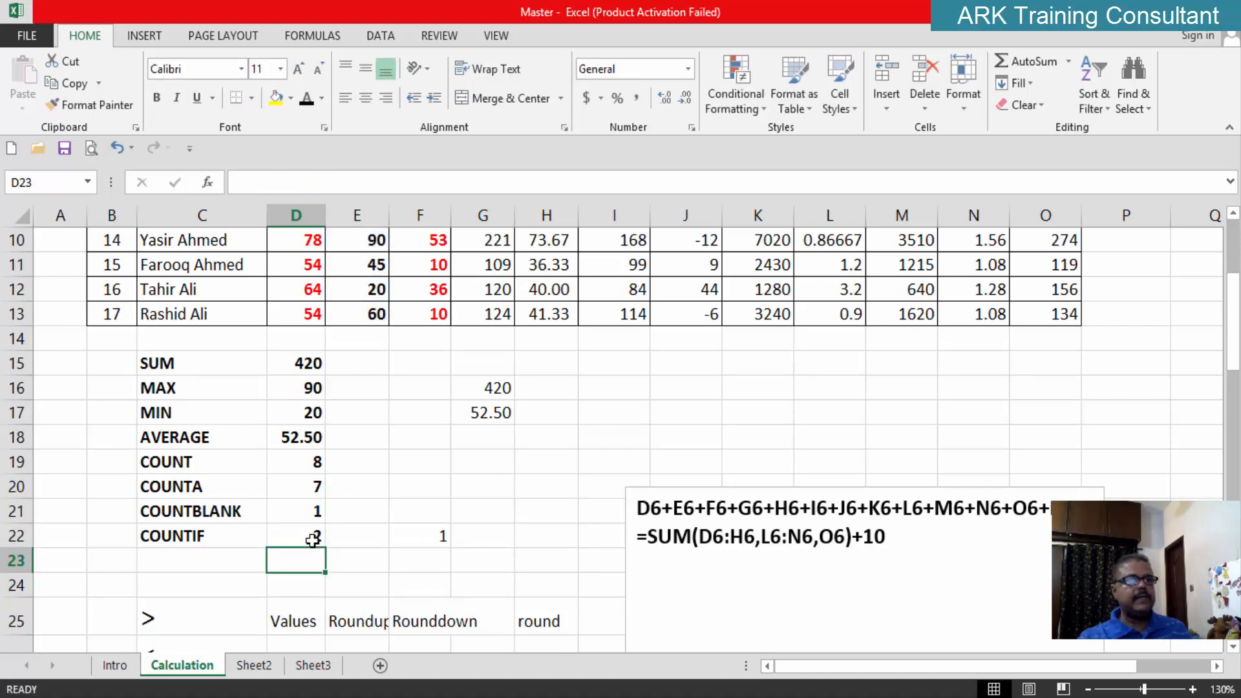
Change the criterion of the COUNTIF formula in D22 to "<70"
scroll(313, 541, up, 2)
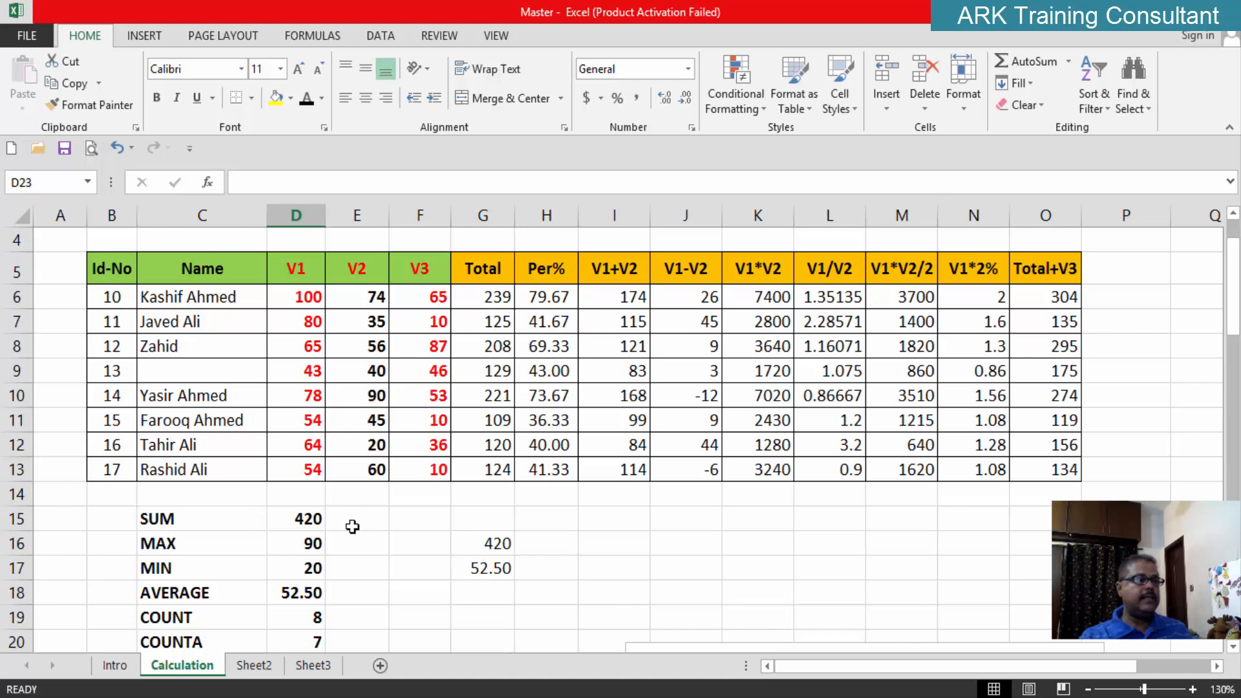
scroll(350, 527, down, 3)
click(315, 466)
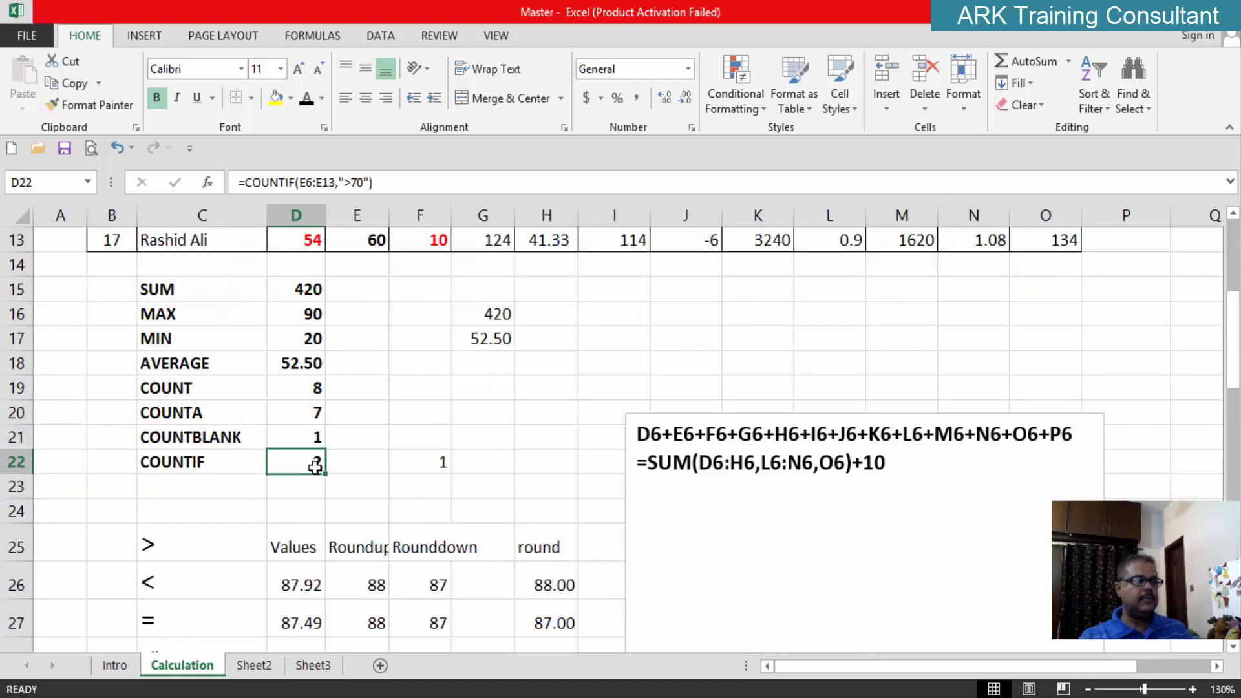
double_click(315, 466)
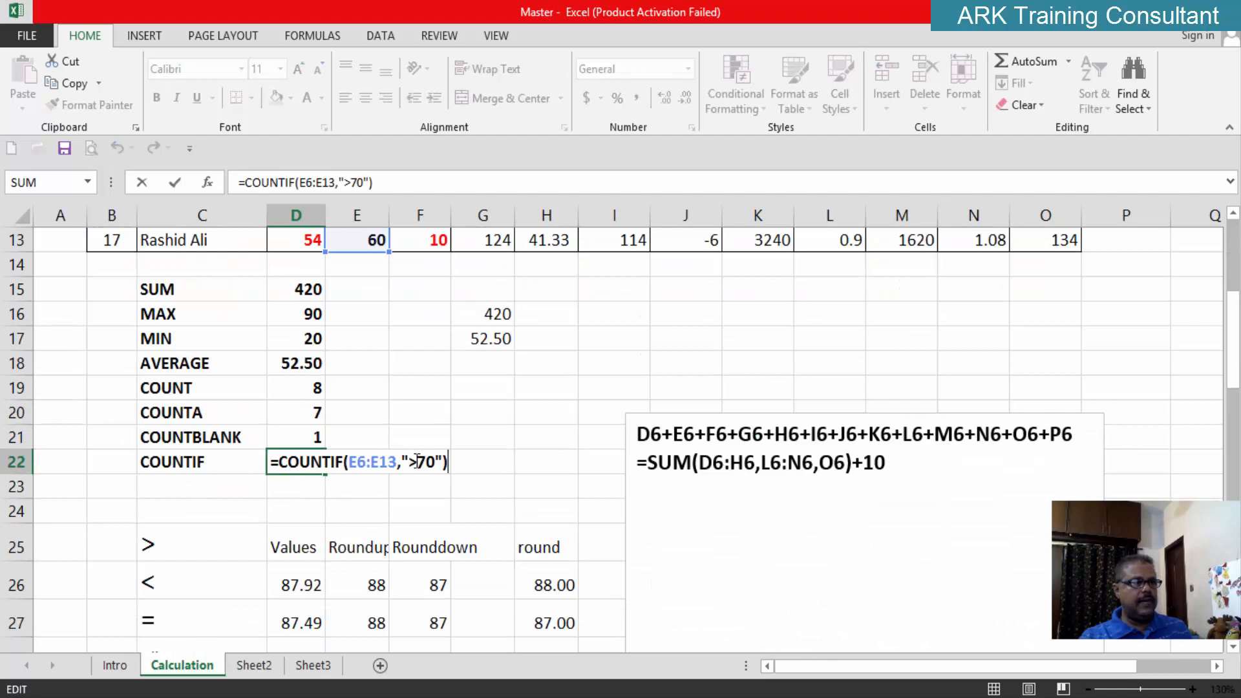
click(416, 460)
key(BackSpace)
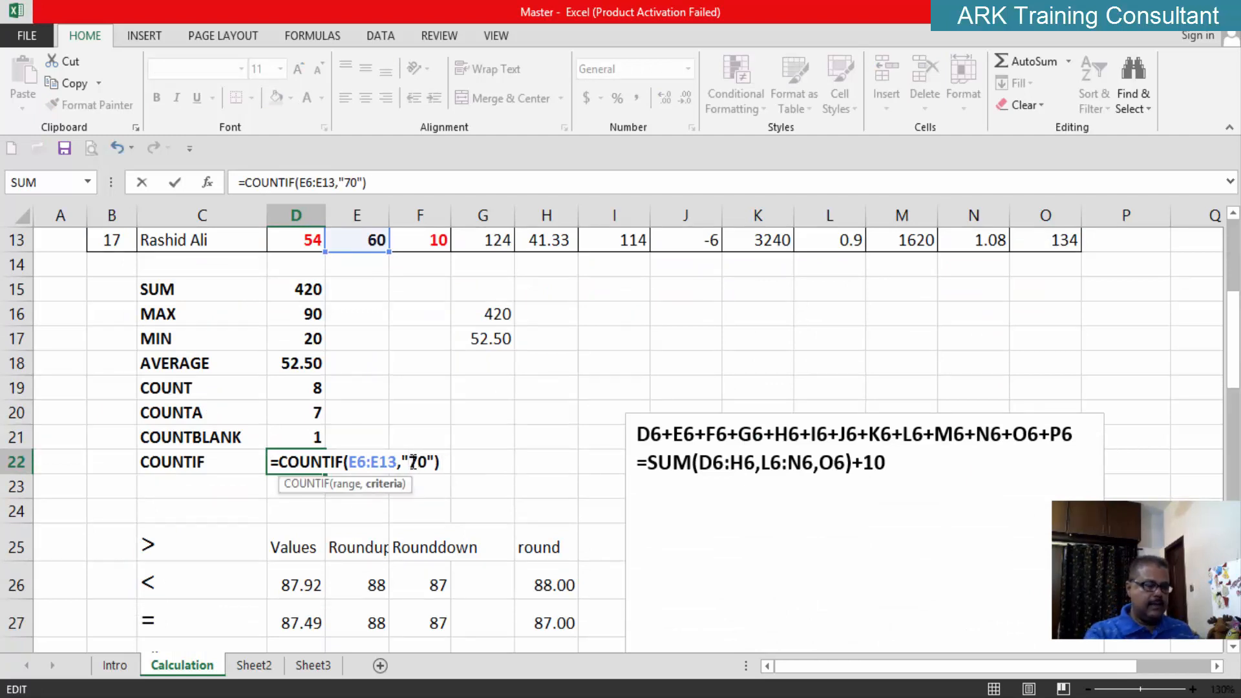
text(<)
scroll(396, 414, up, 2)
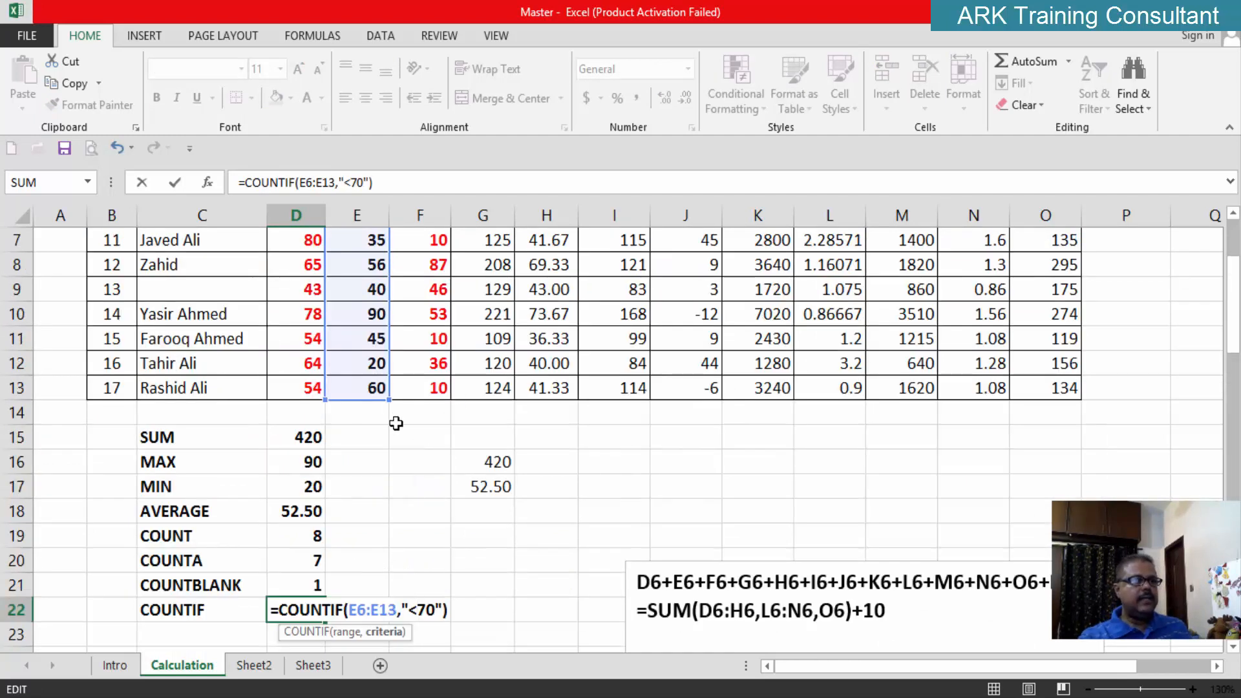
key(Return)
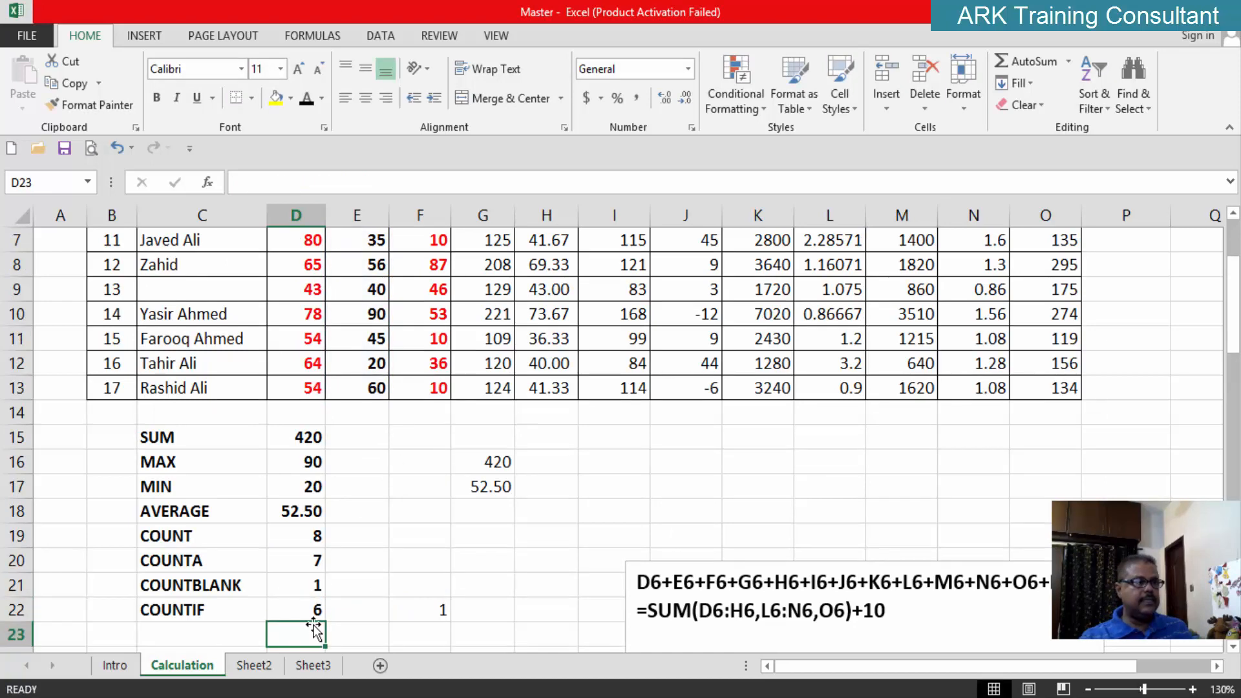
Change the COUNTIF formula in D22 to range C6:C13 with a single short name in quotation marks as the criterion
scroll(378, 475, up, 1)
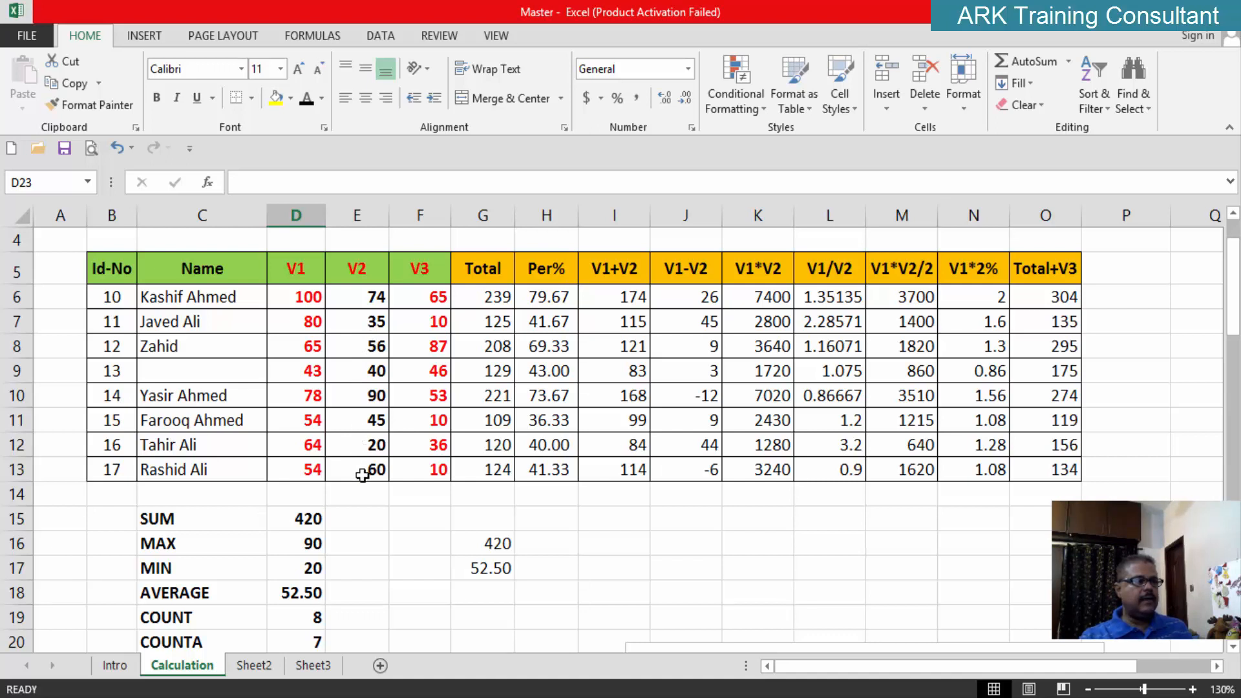
scroll(362, 475, down, 1)
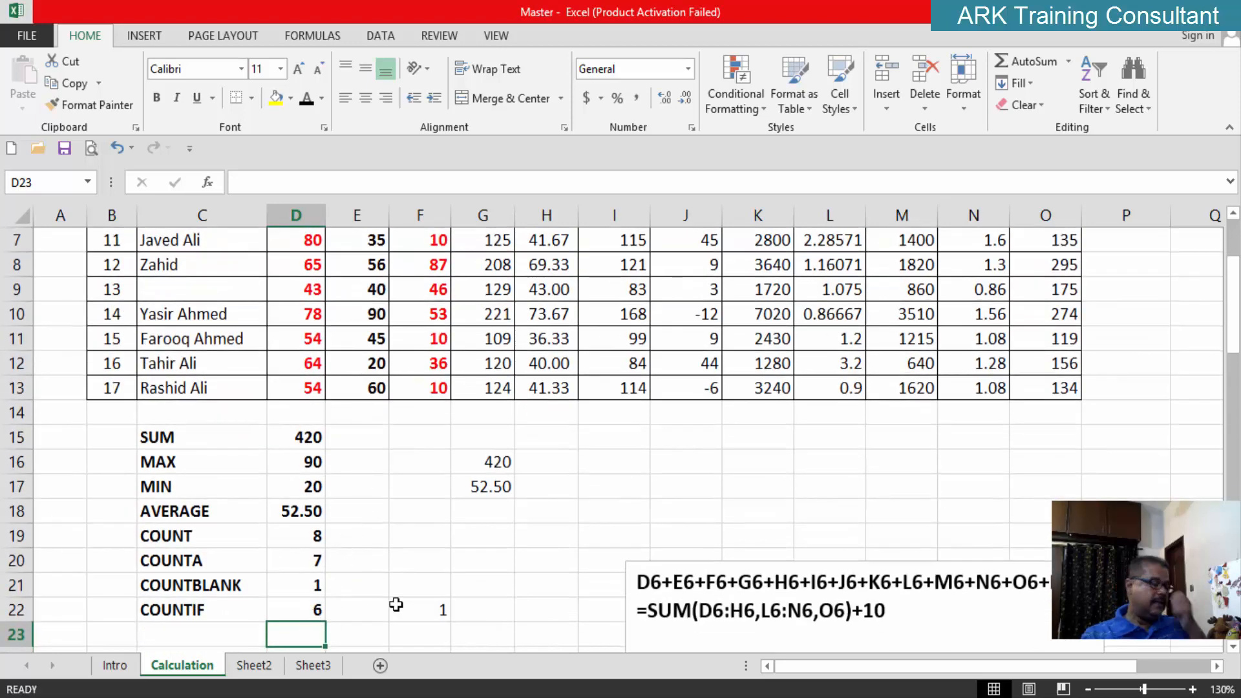
click(304, 613)
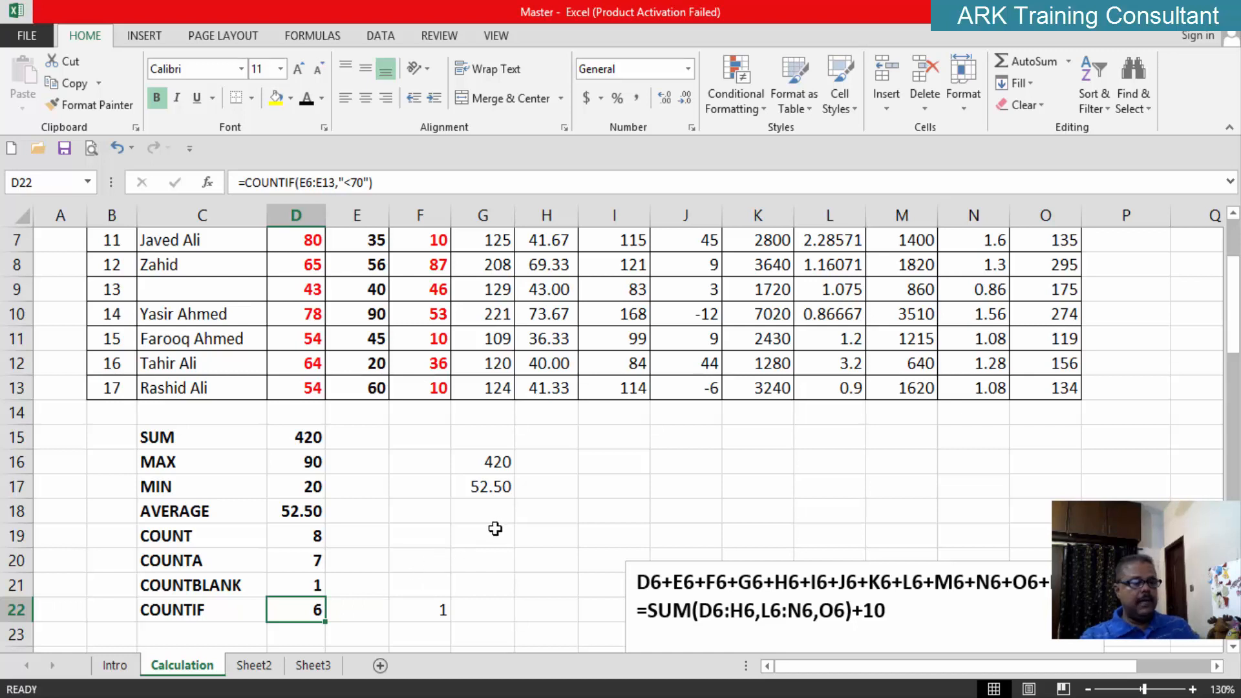
key(F2)
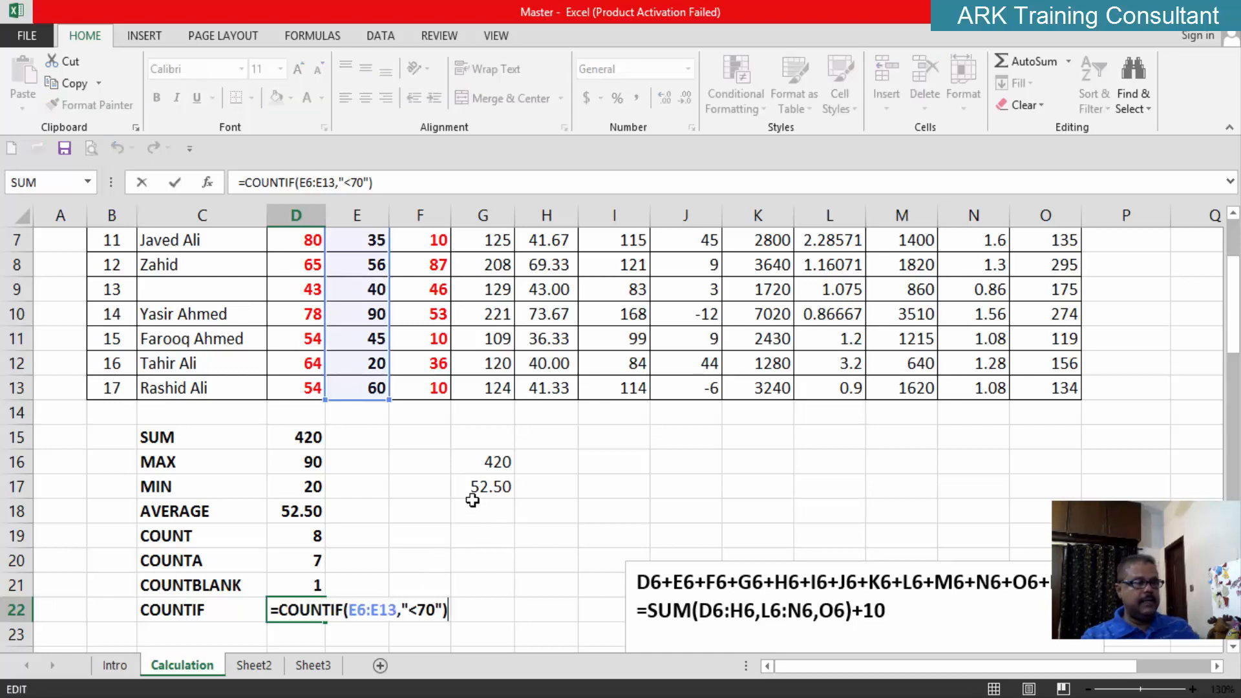
key(BackSpace)
key(BackSpace)
key(BackSpace)
key(BackSpace)
key(BackSpace)
key(BackSpace)
key(BackSpace)
key(BackSpace)
key(BackSpace)
key(BackSpace)
key(BackSpace)
key(BackSpace)
key(BackSpace)
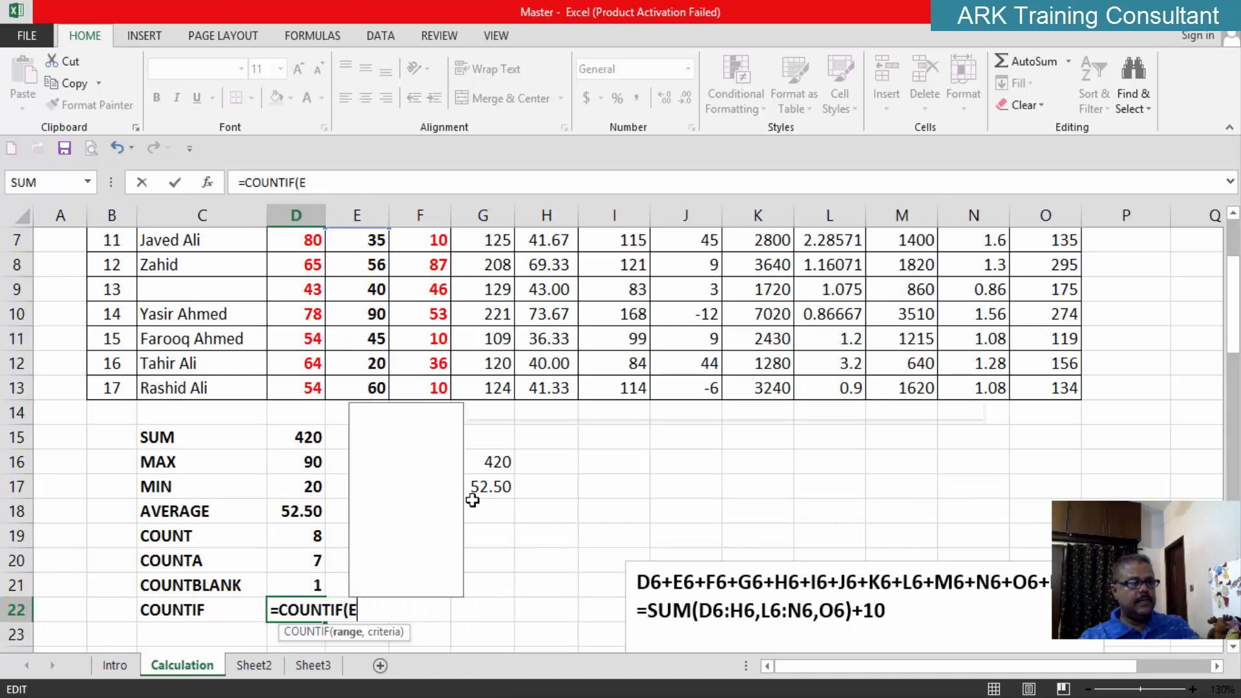
scroll(347, 465, up, 2)
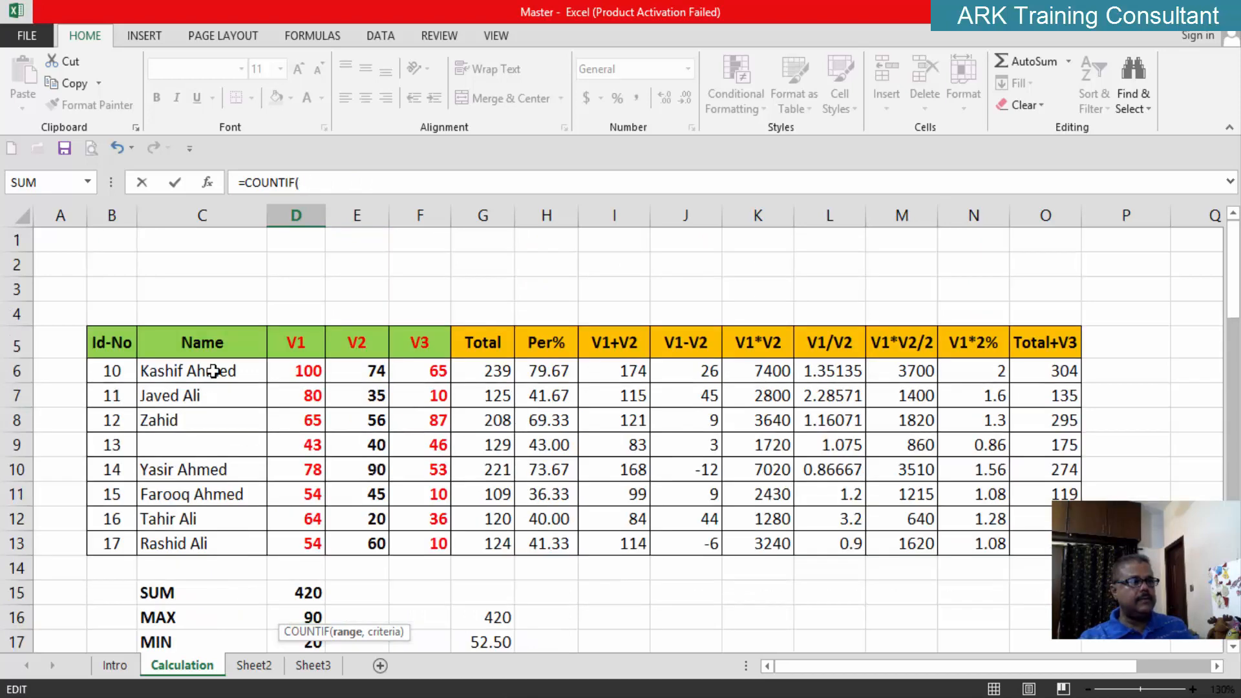
click(216, 374)
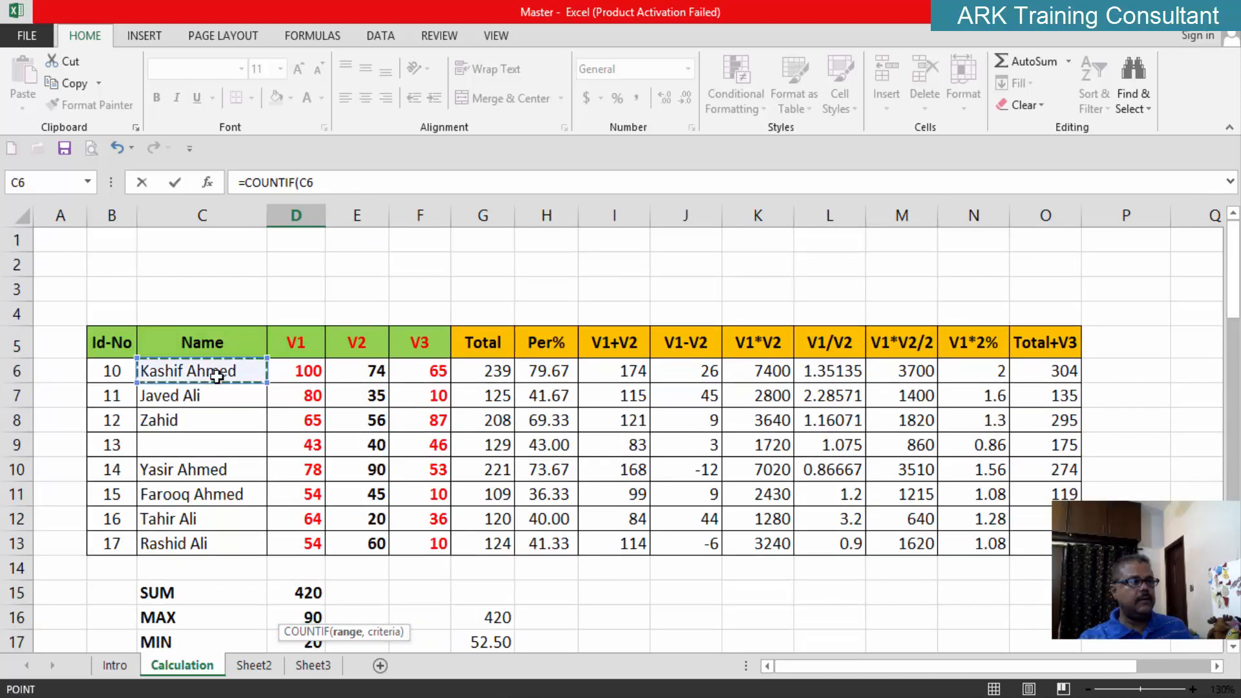
drag(216, 373, 213, 545)
scroll(473, 561, down, 3)
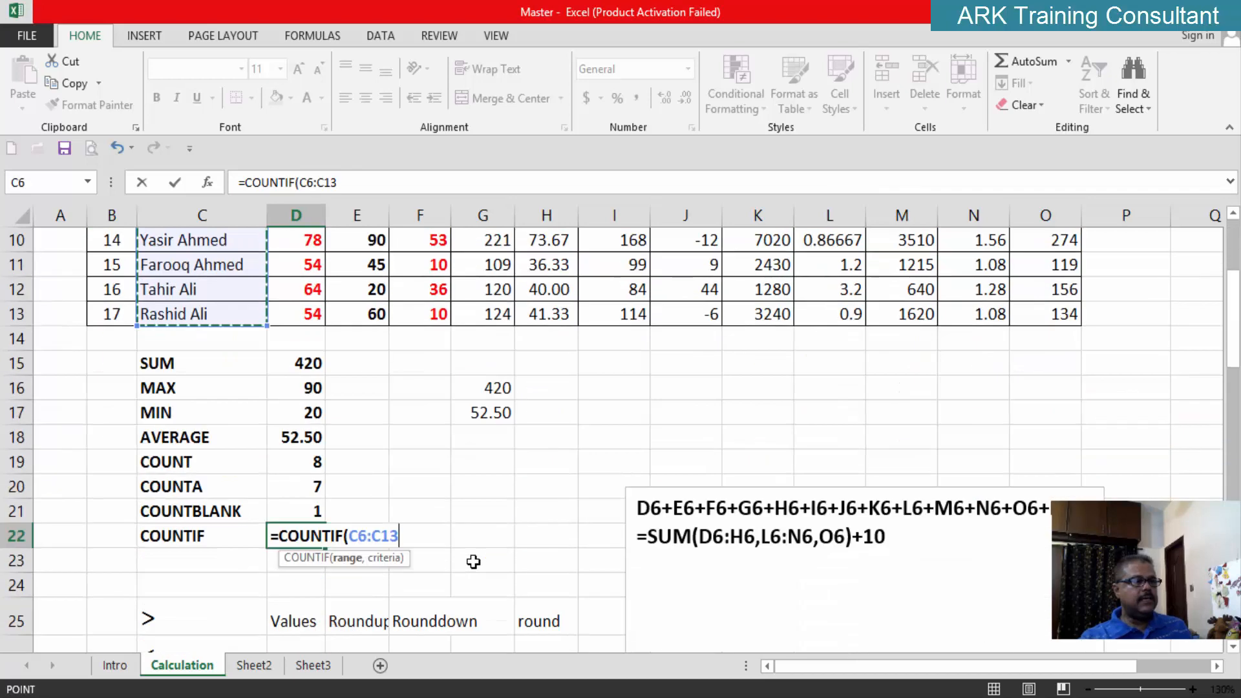
text(,)
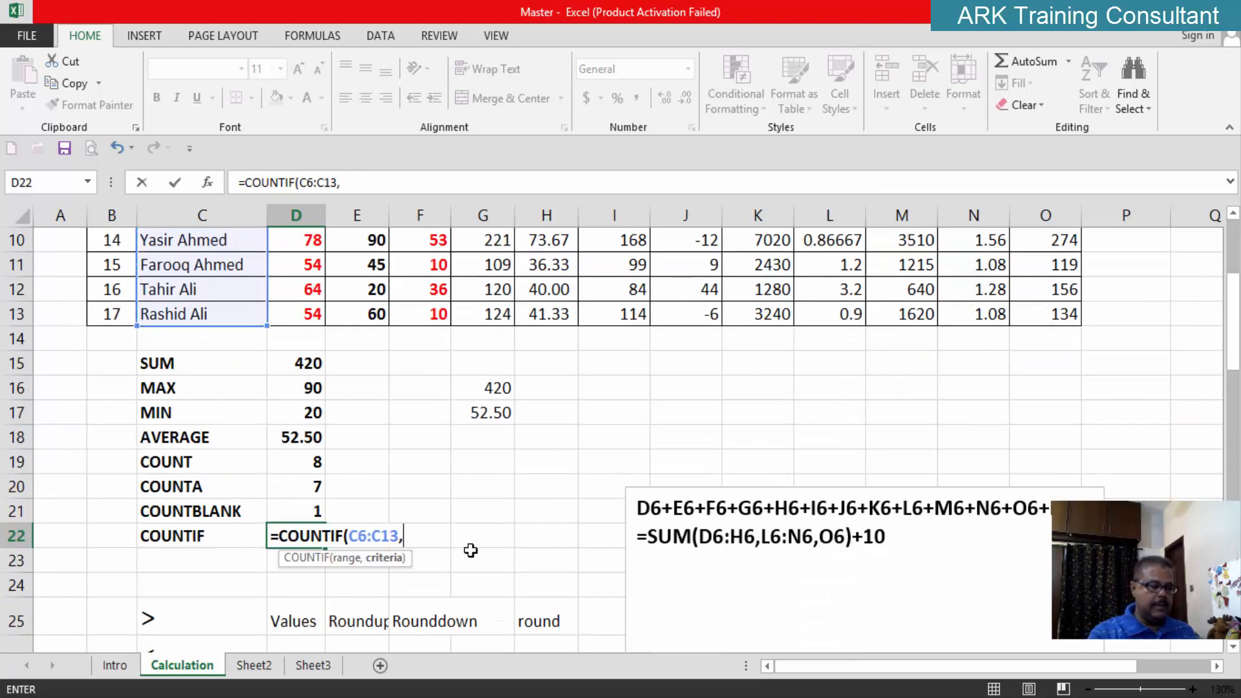
text(")
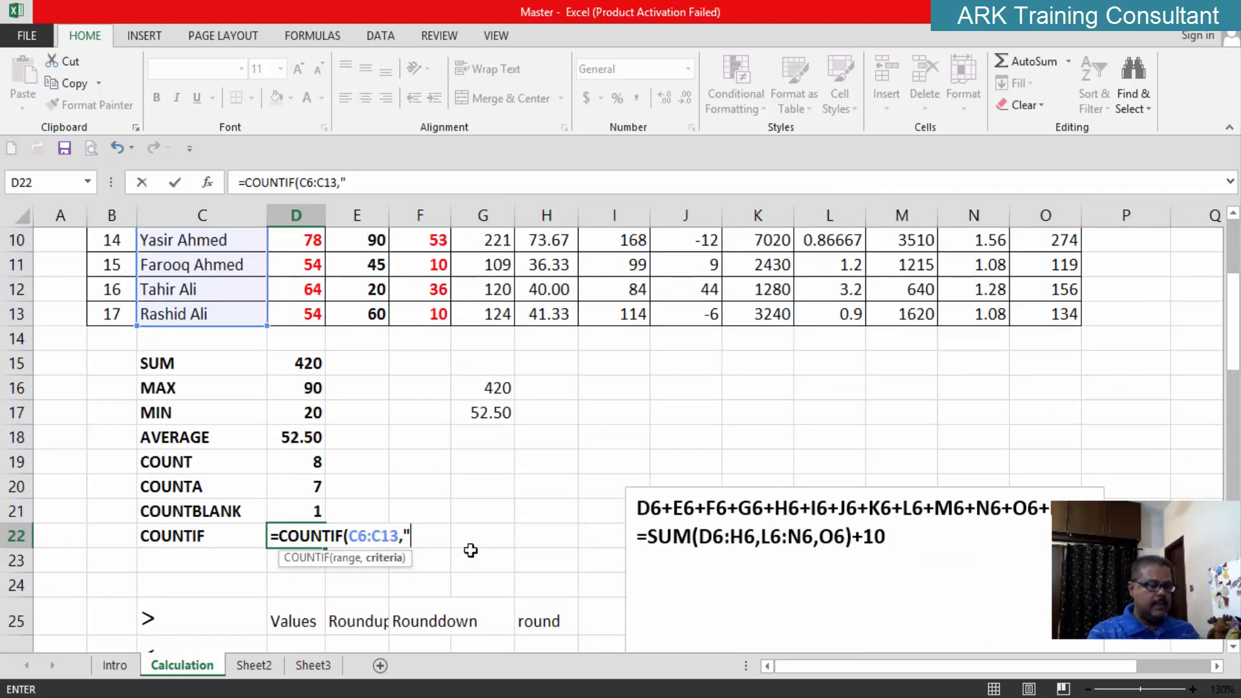
text(aLI)
key(BackSpace)
text(ALI)
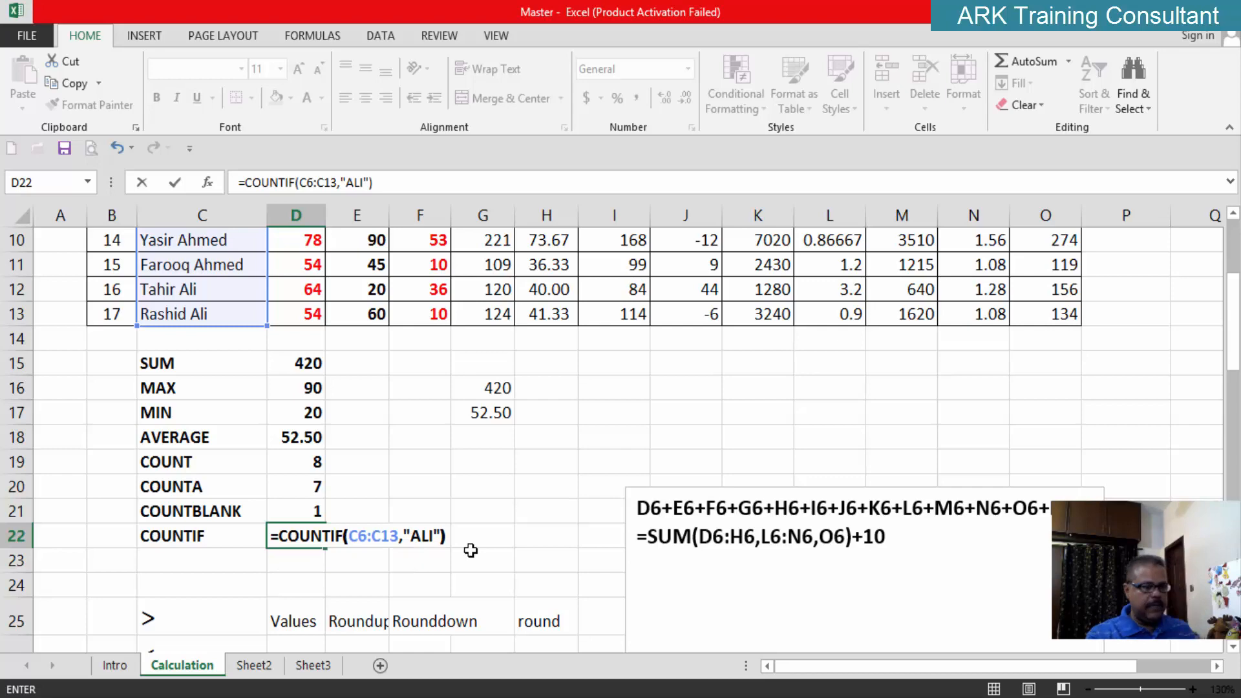
key(Return)
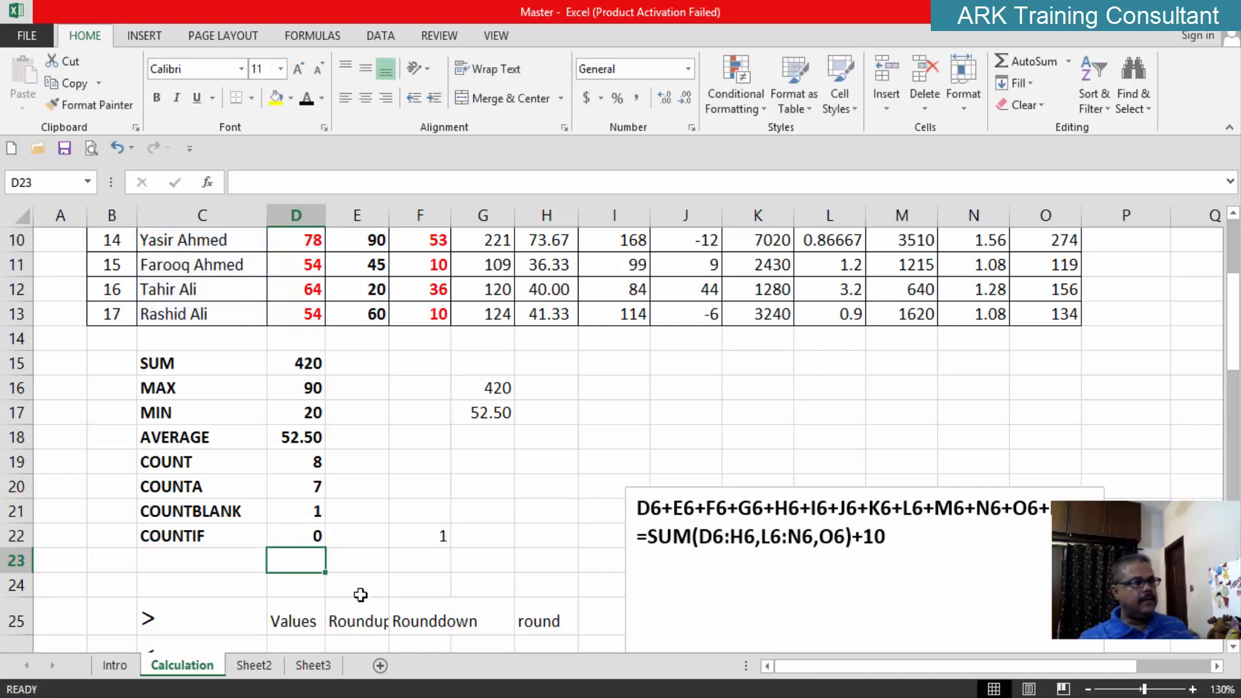
Enter the criterion's name in the empty name cell C9 to test the COUNTIF formula, and select D22
scroll(278, 355, up, 1)
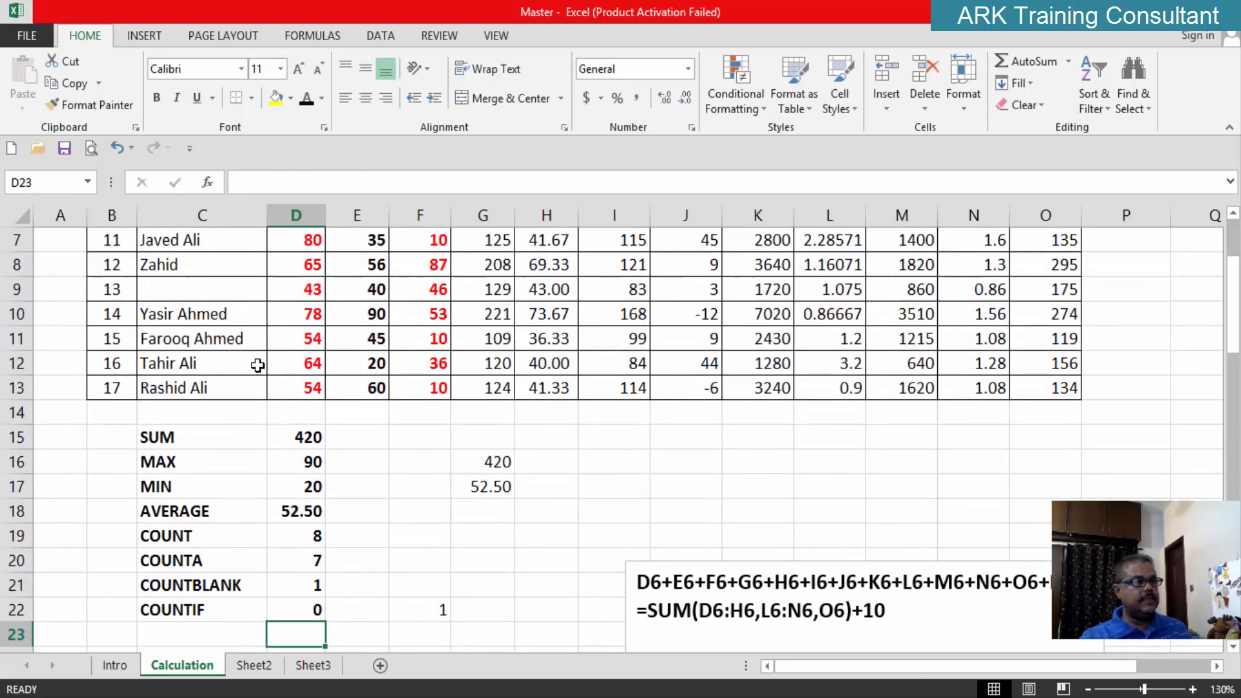
click(210, 287)
text(A)
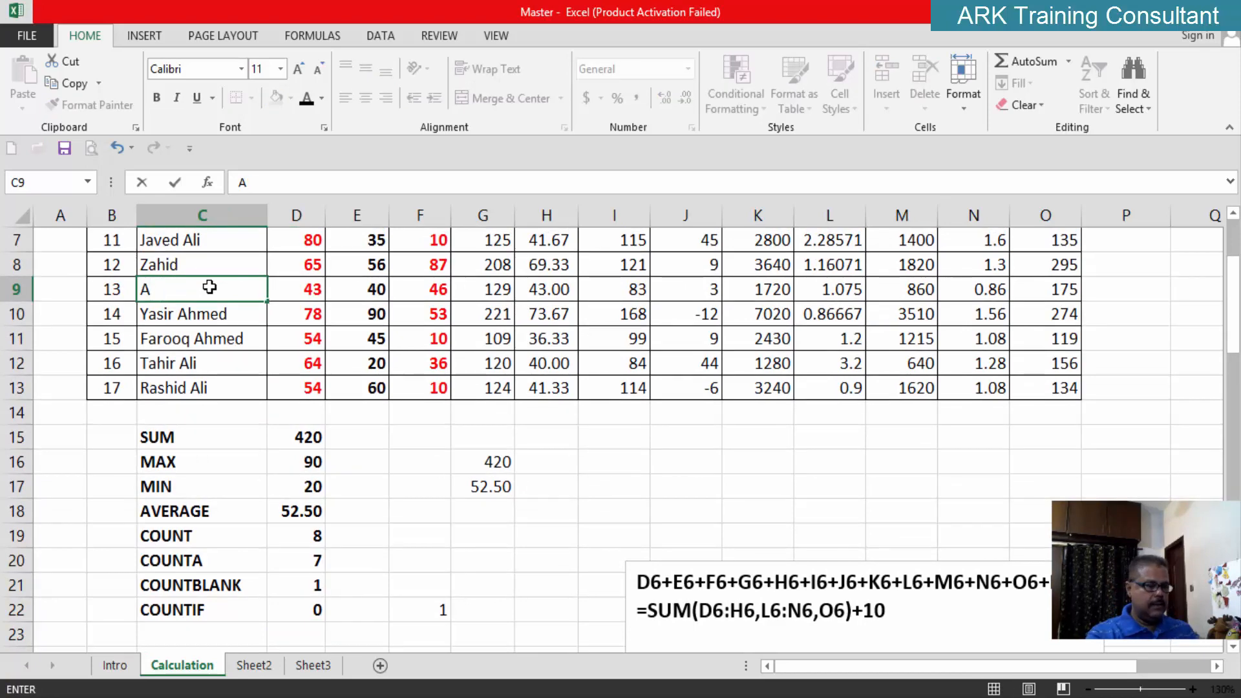
text(Li)
key(Return)
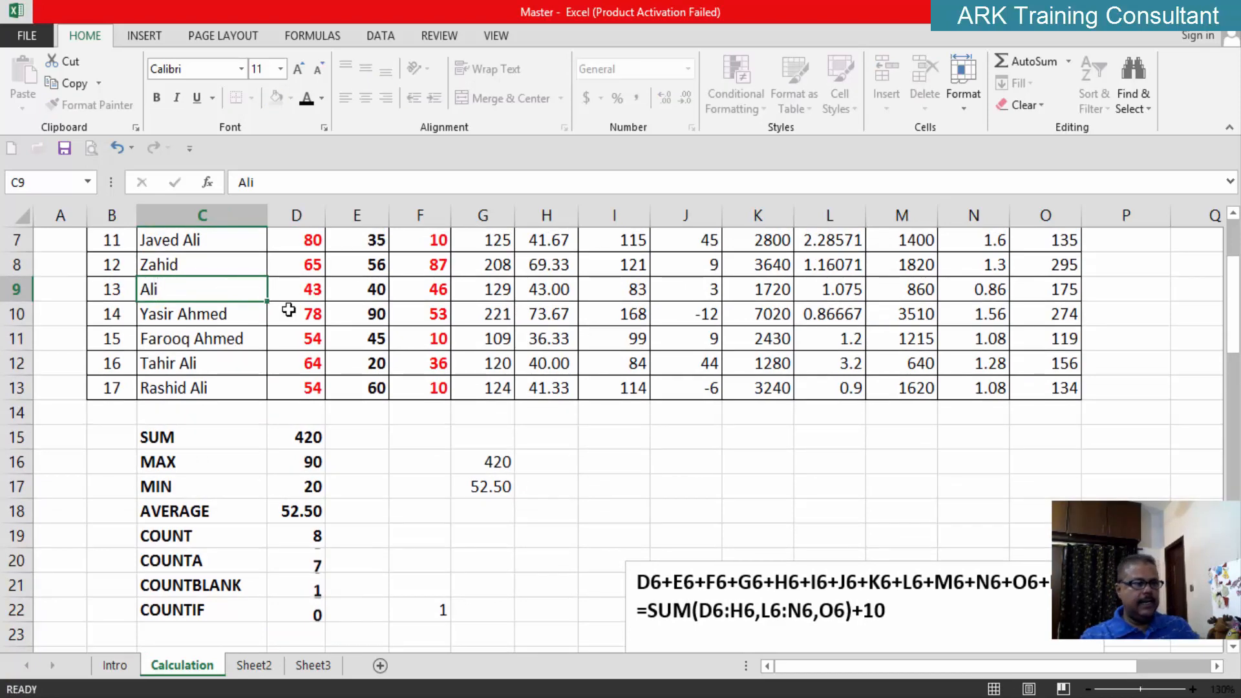
click(306, 617)
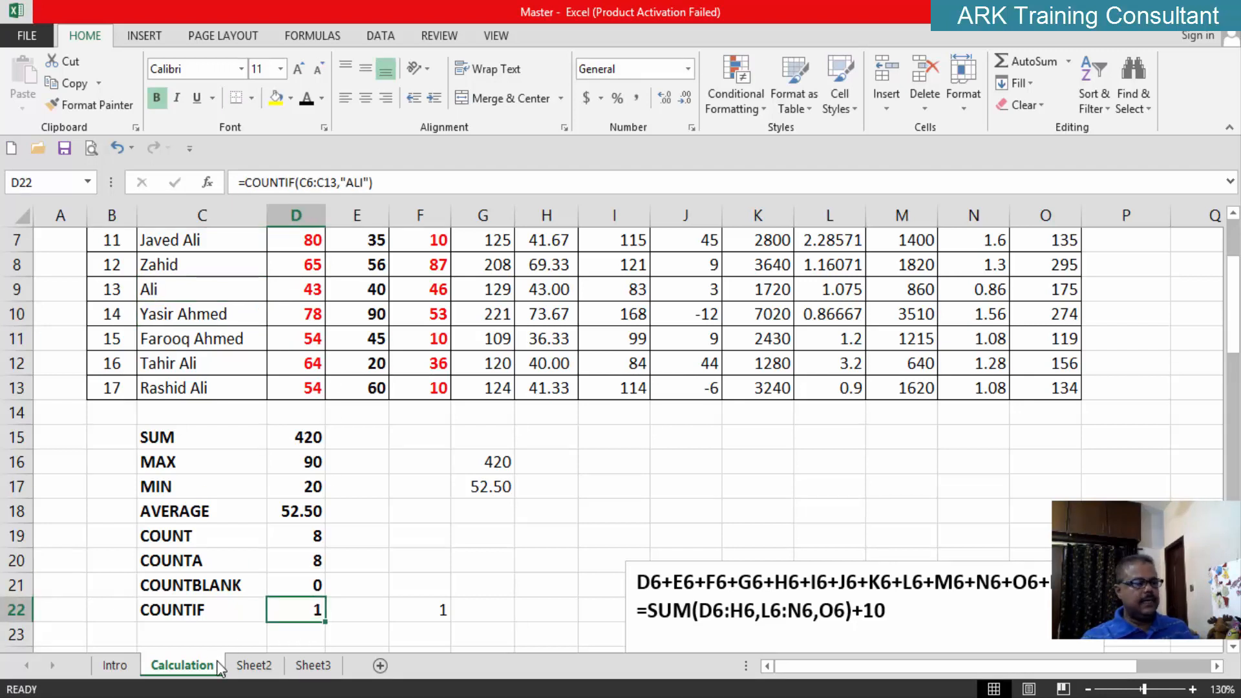
Replace the name in C7 with the COUNTIF criterion's name and inspect the COUNTIF formula in D22 again
key(F2)
click(539, 585)
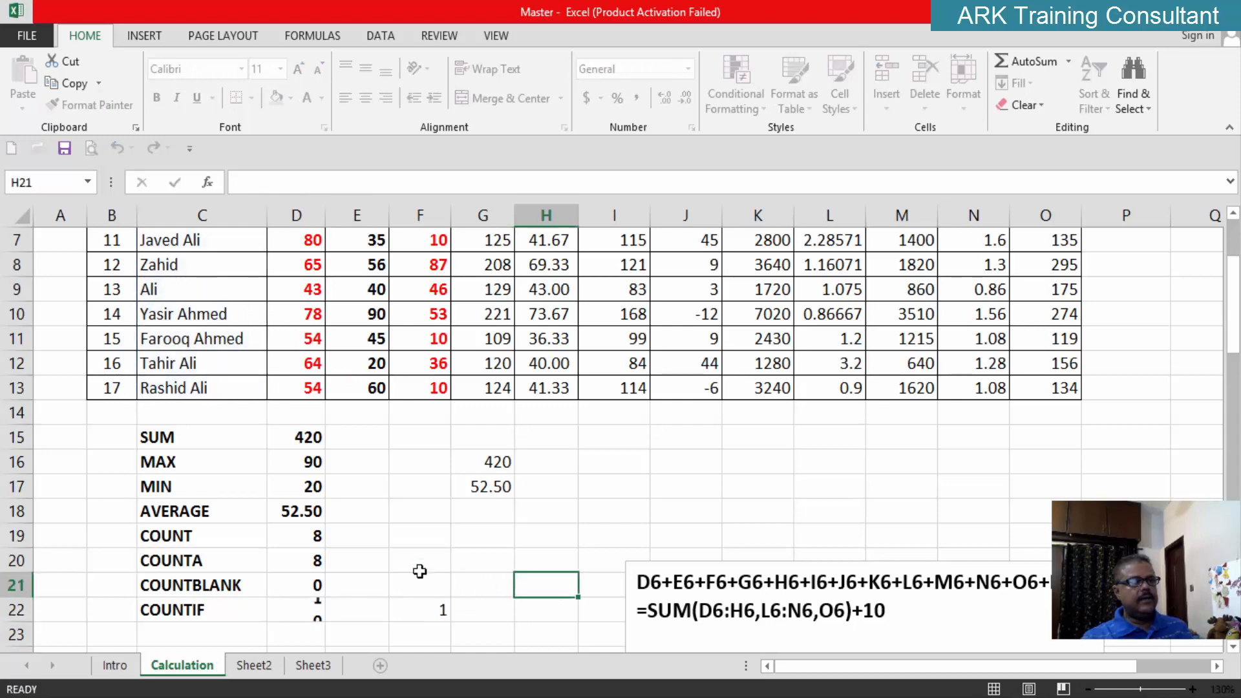
scroll(420, 571, up, 1)
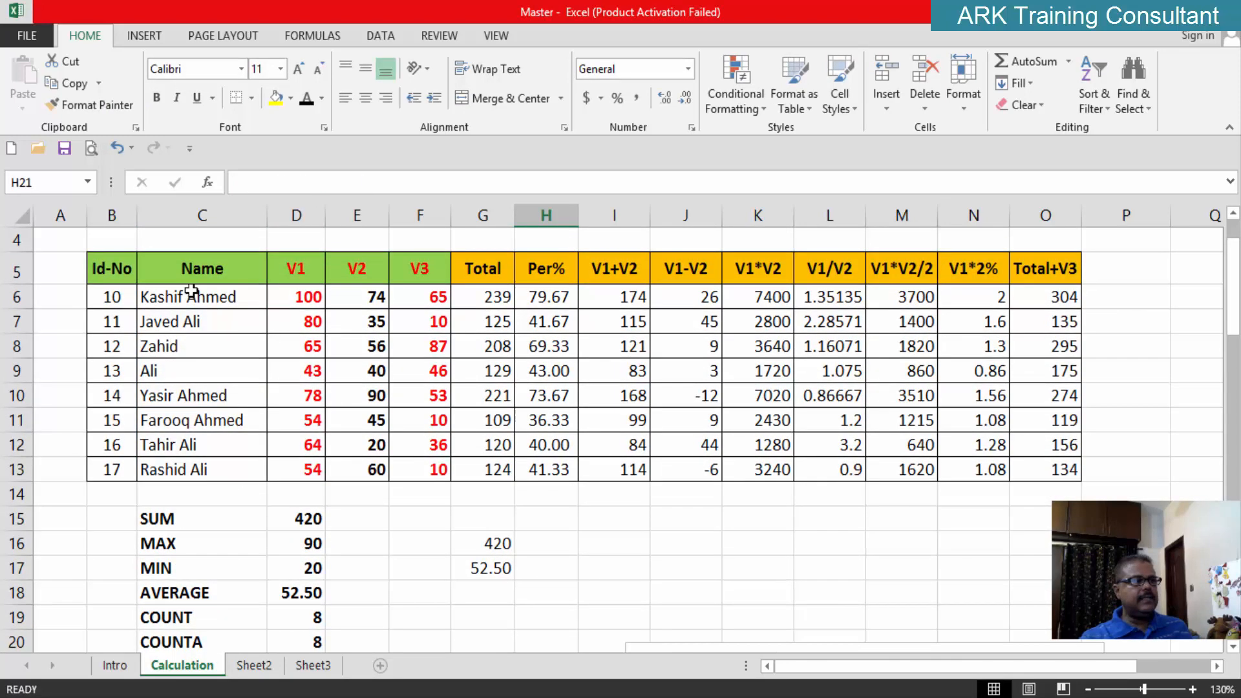
click(167, 322)
text(ALI)
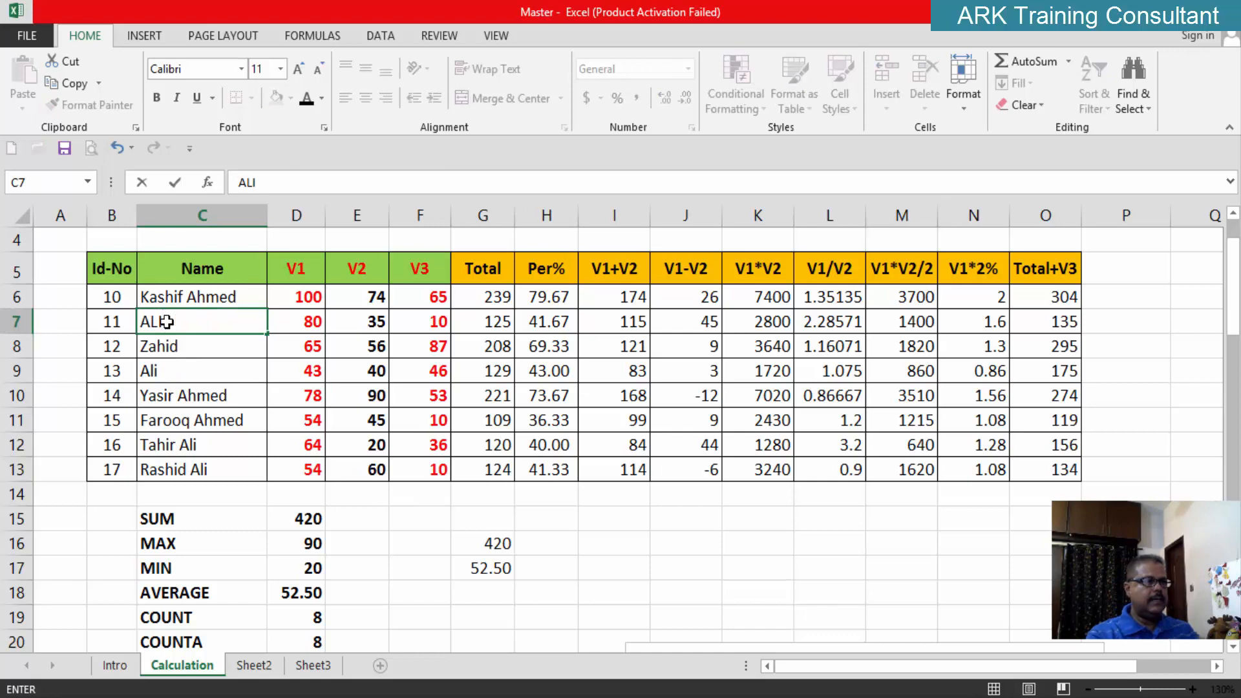
key(Return)
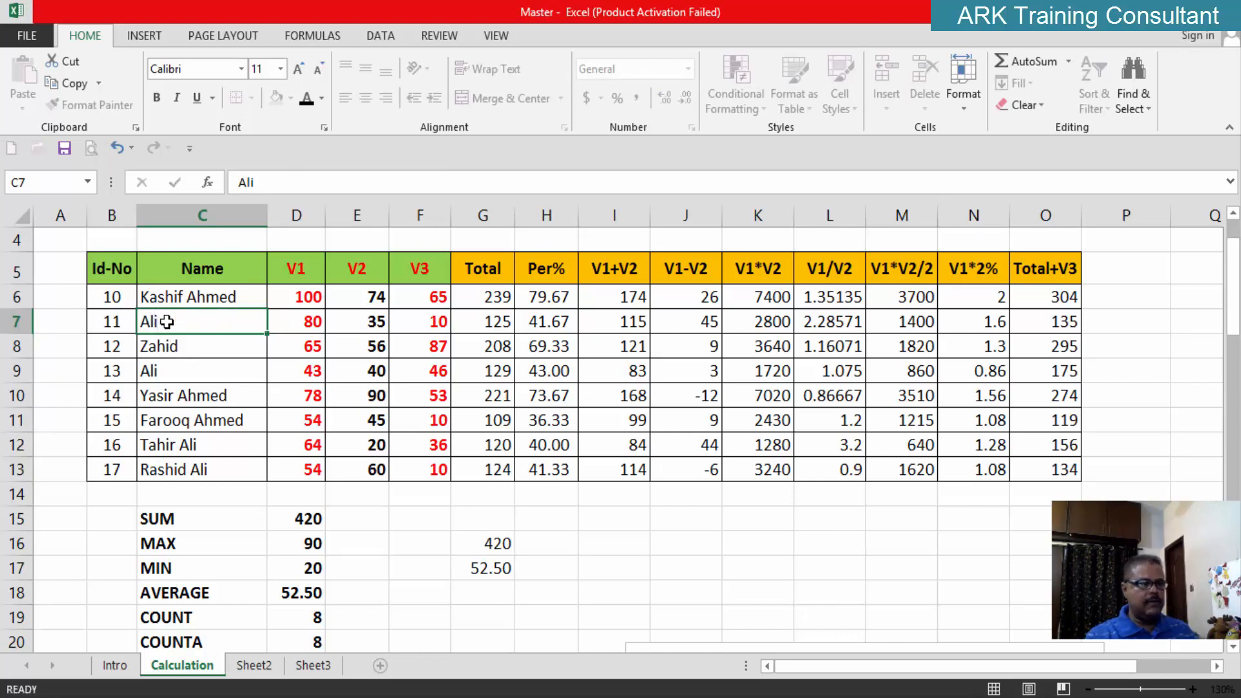
scroll(284, 491, down, 3)
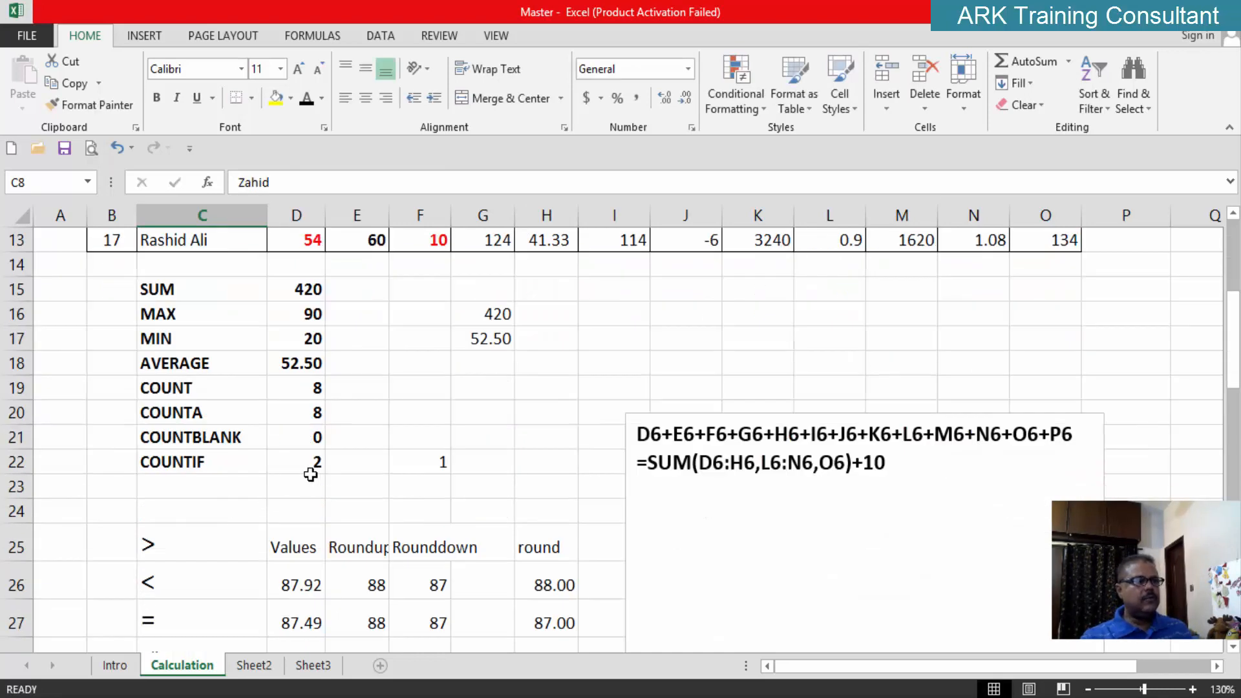
click(302, 468)
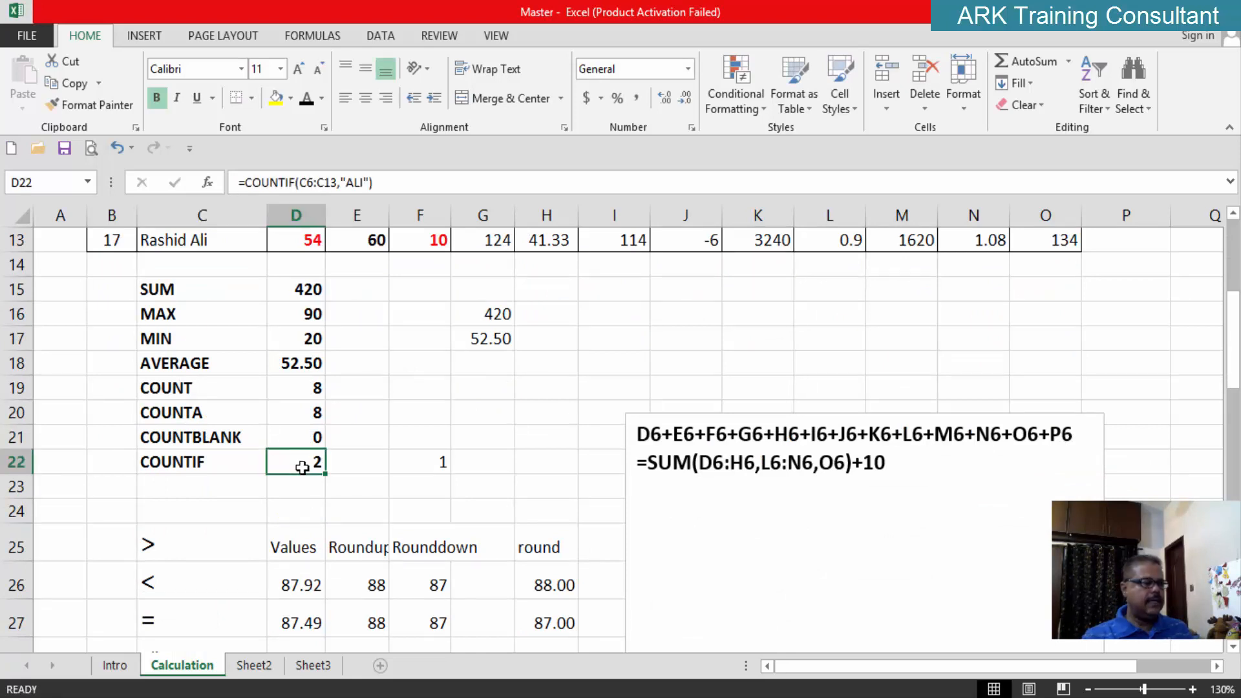
key(F2)
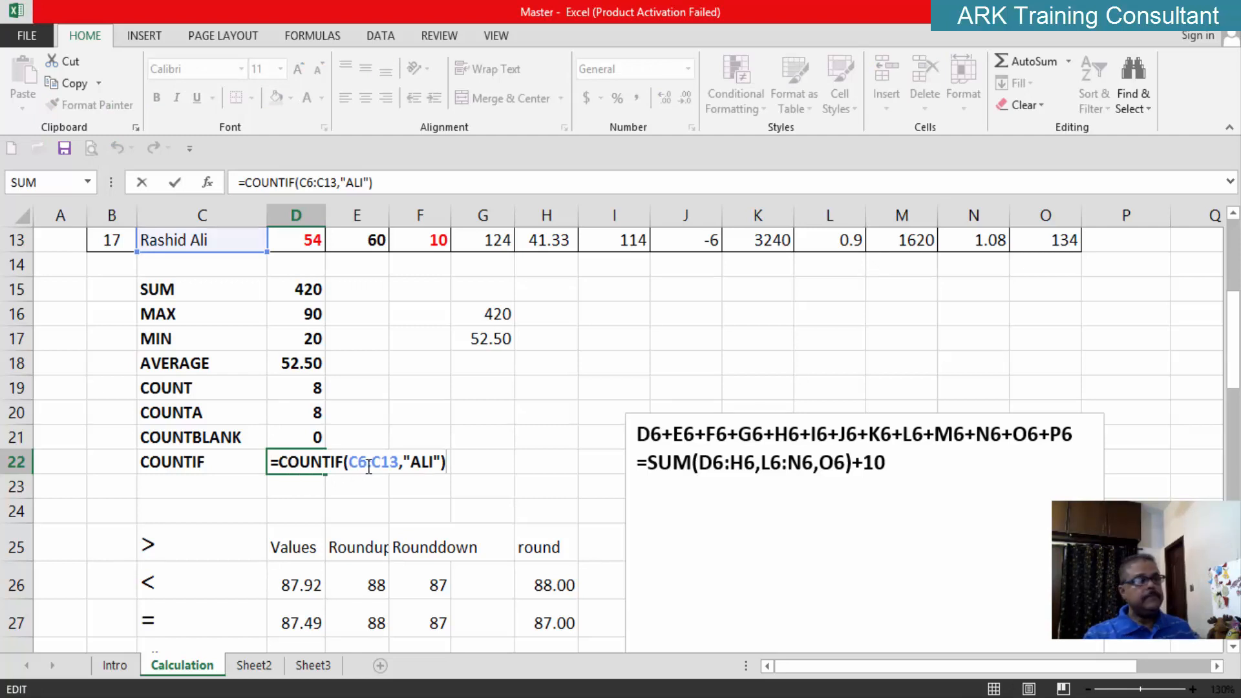
scroll(226, 537, down, 3)
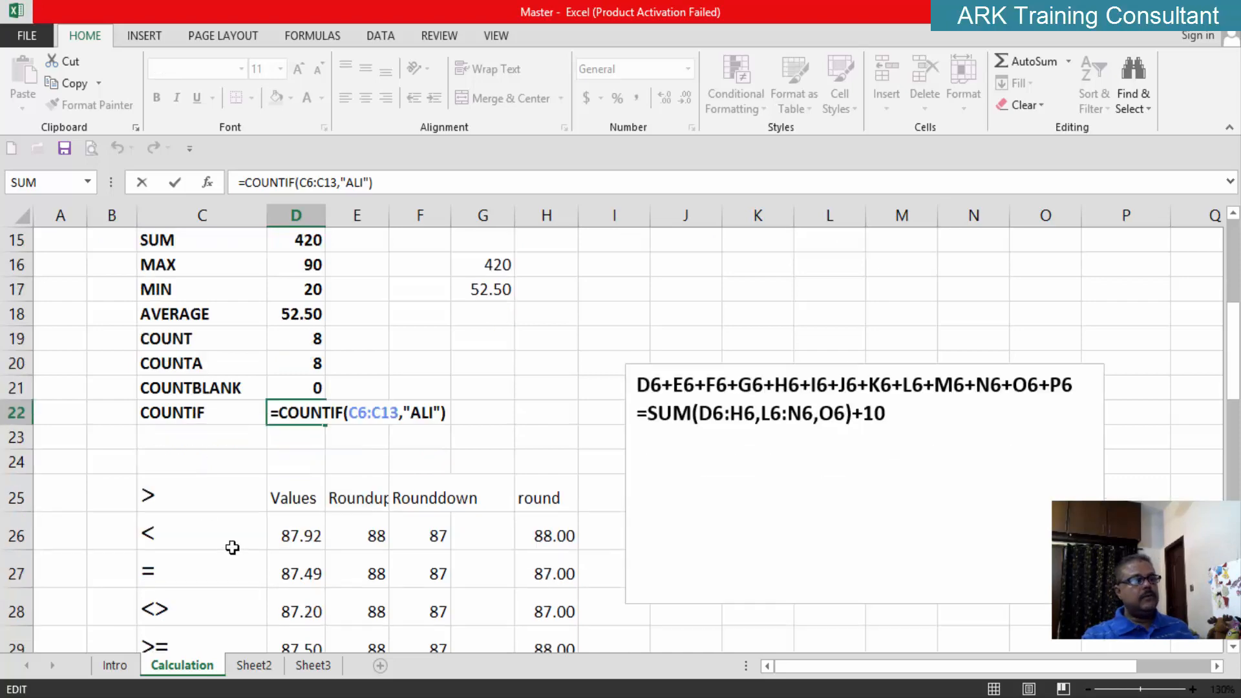
Enter the heading "Relational Operators" in C24 above the list of comparison symbols
click(174, 291)
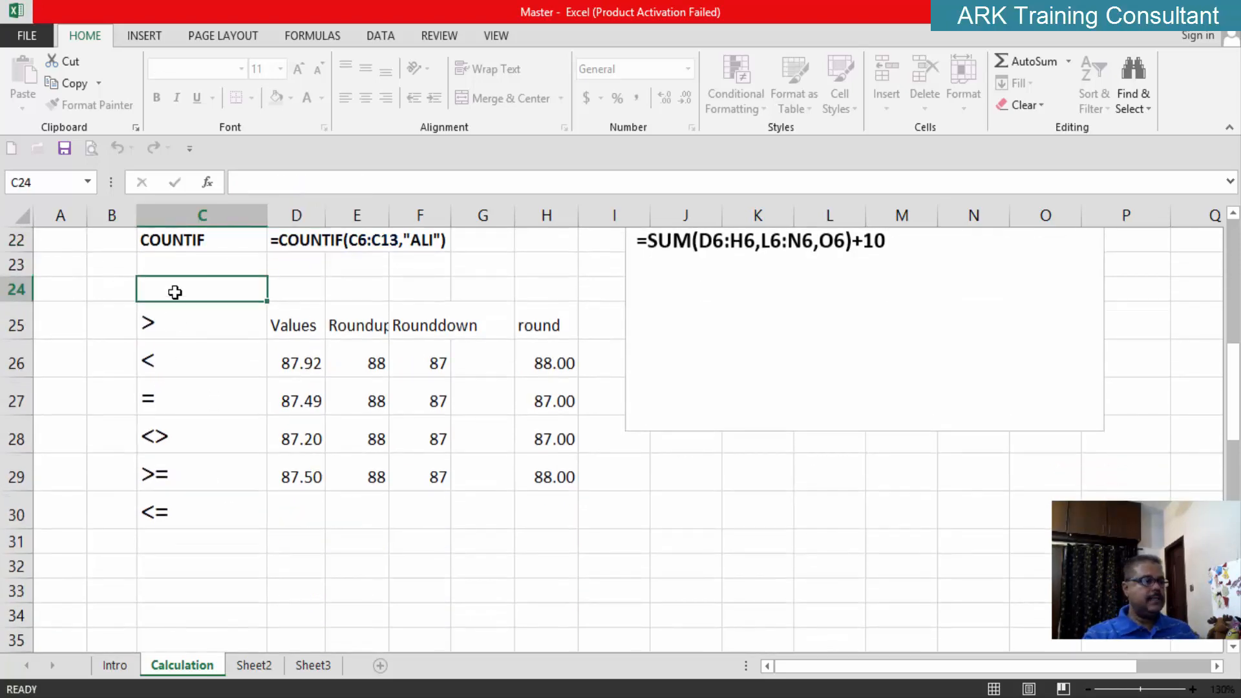
text(rELAT)
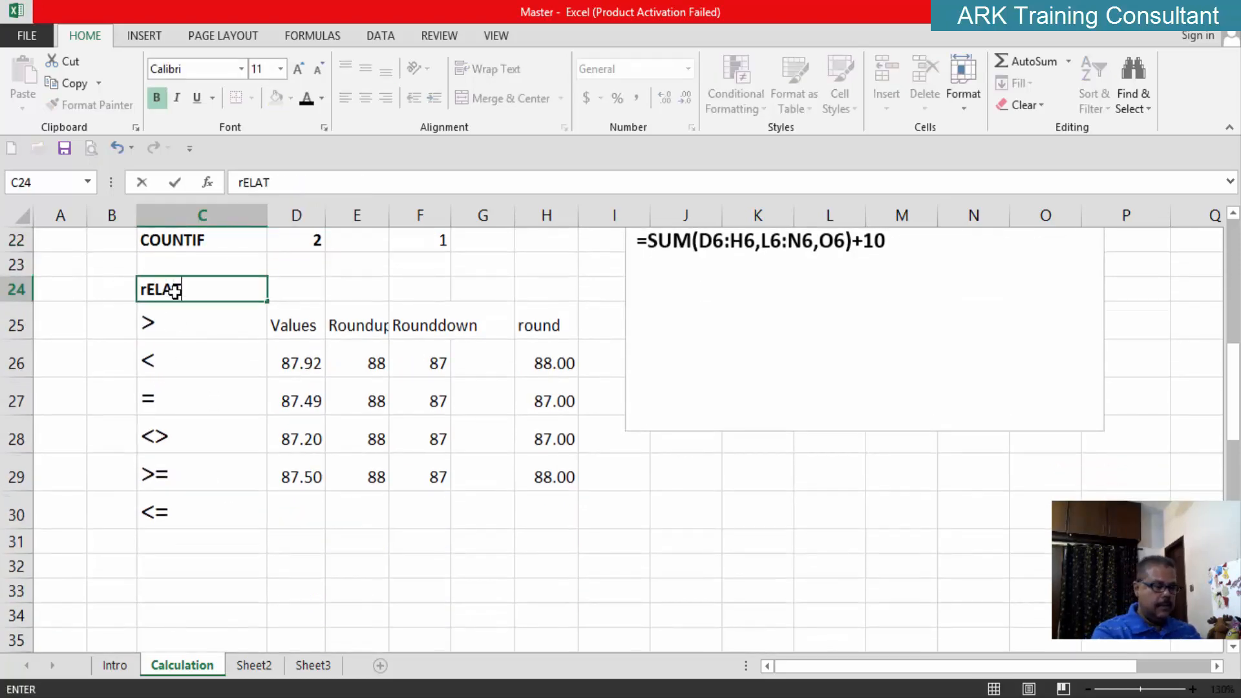
text(ION)
key(BackSpace)
key(BackSpace)
key(BackSpace)
key(BackSpace)
key(BackSpace)
key(BackSpace)
key(BackSpace)
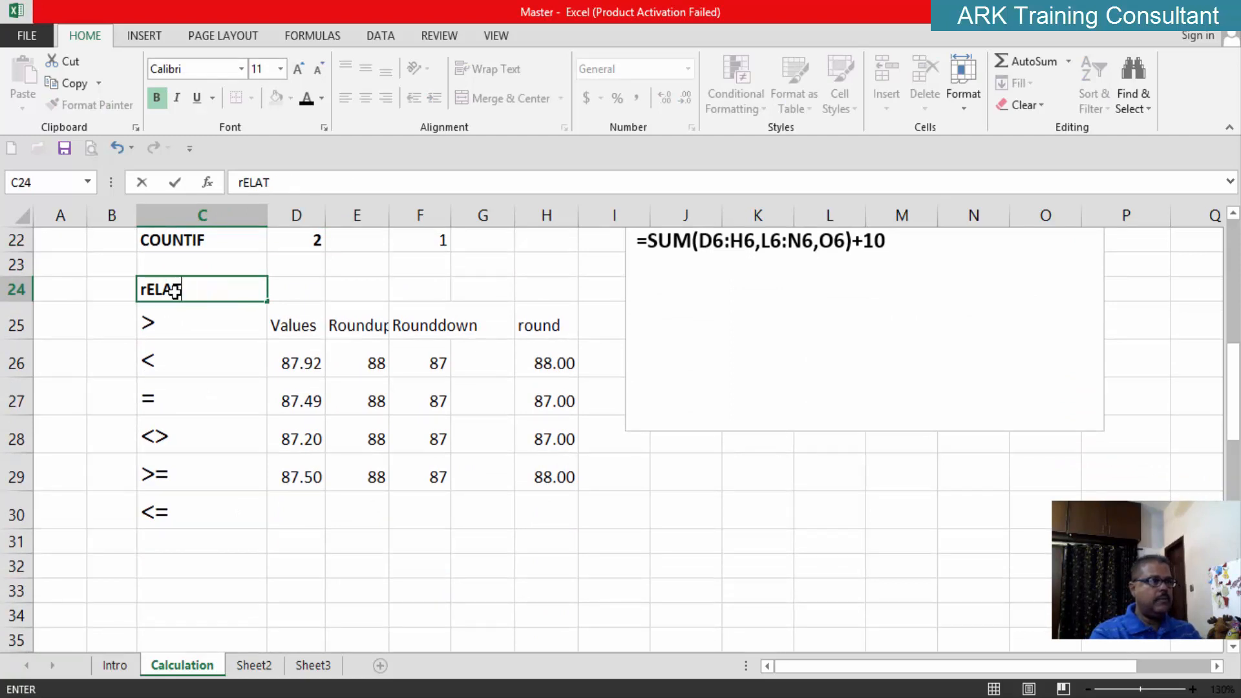
text(Rela)
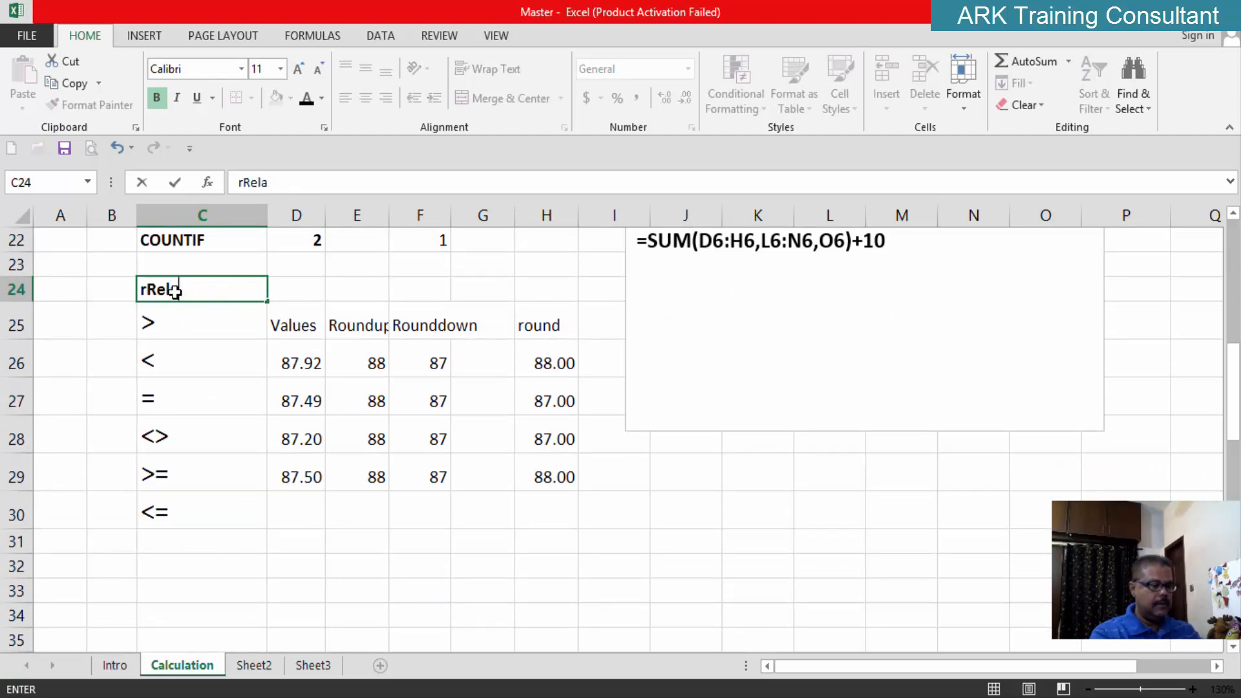
text(tion)
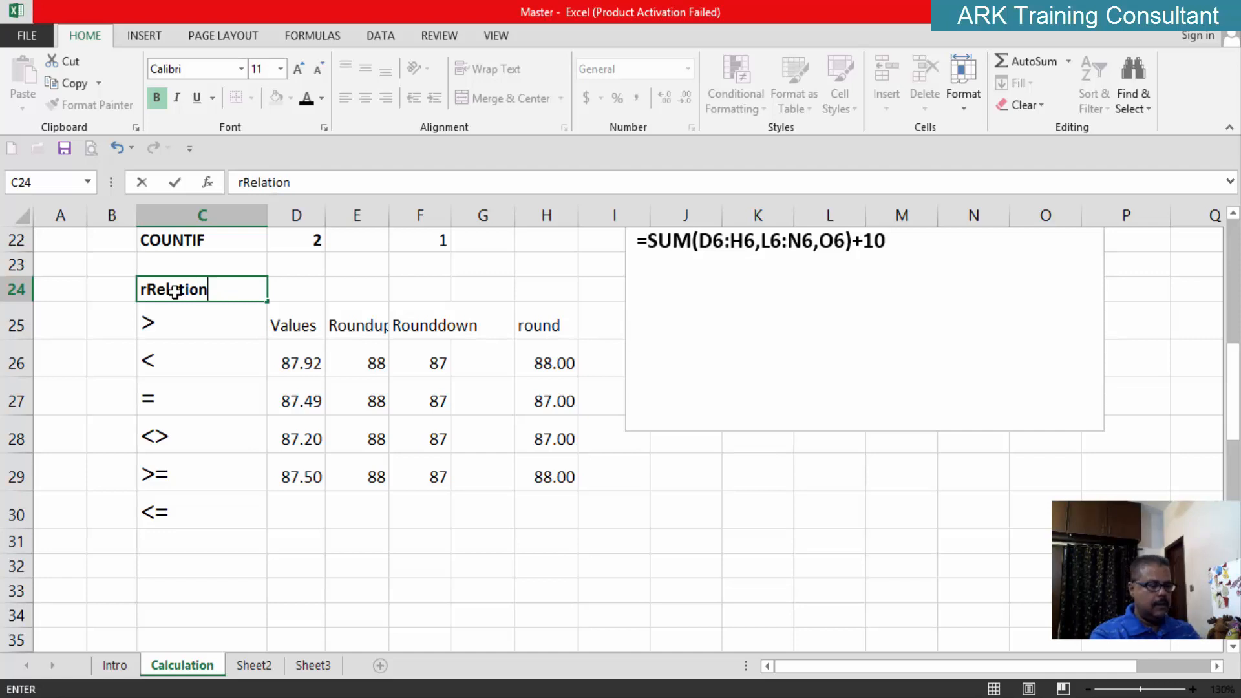
text(al Oper)
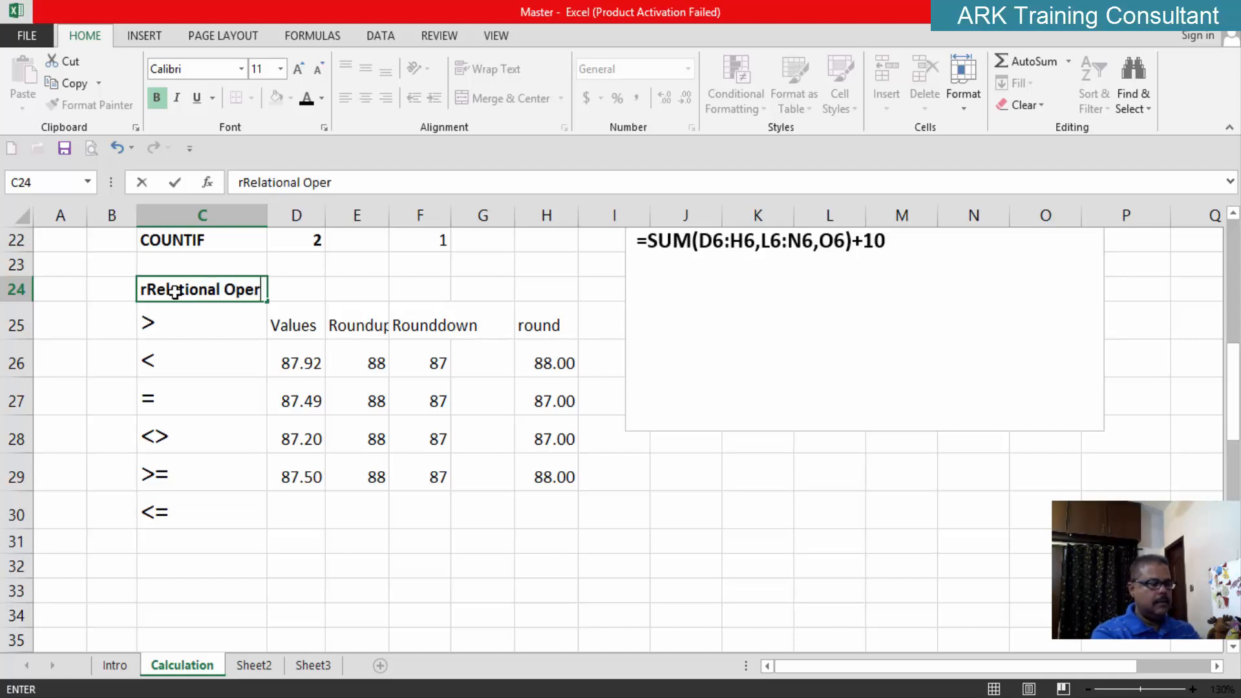
text(ators)
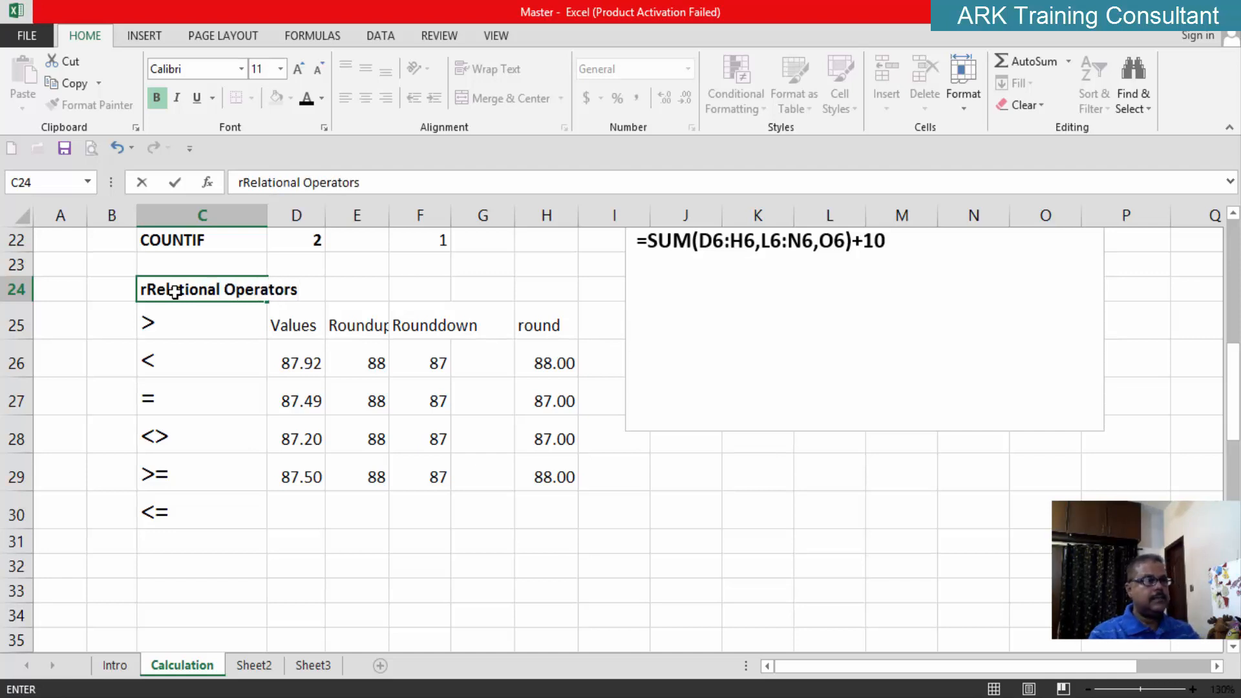
key(Return)
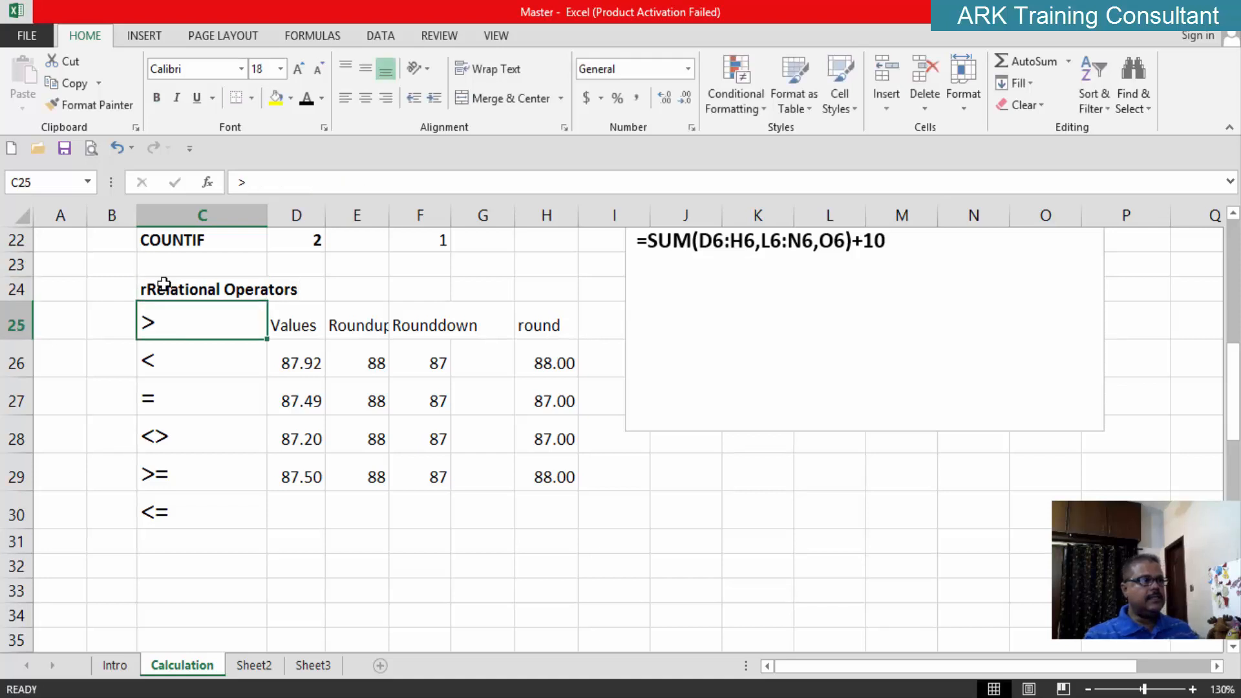
Remove the stray "r" from the start of the heading in C24
double_click(161, 288)
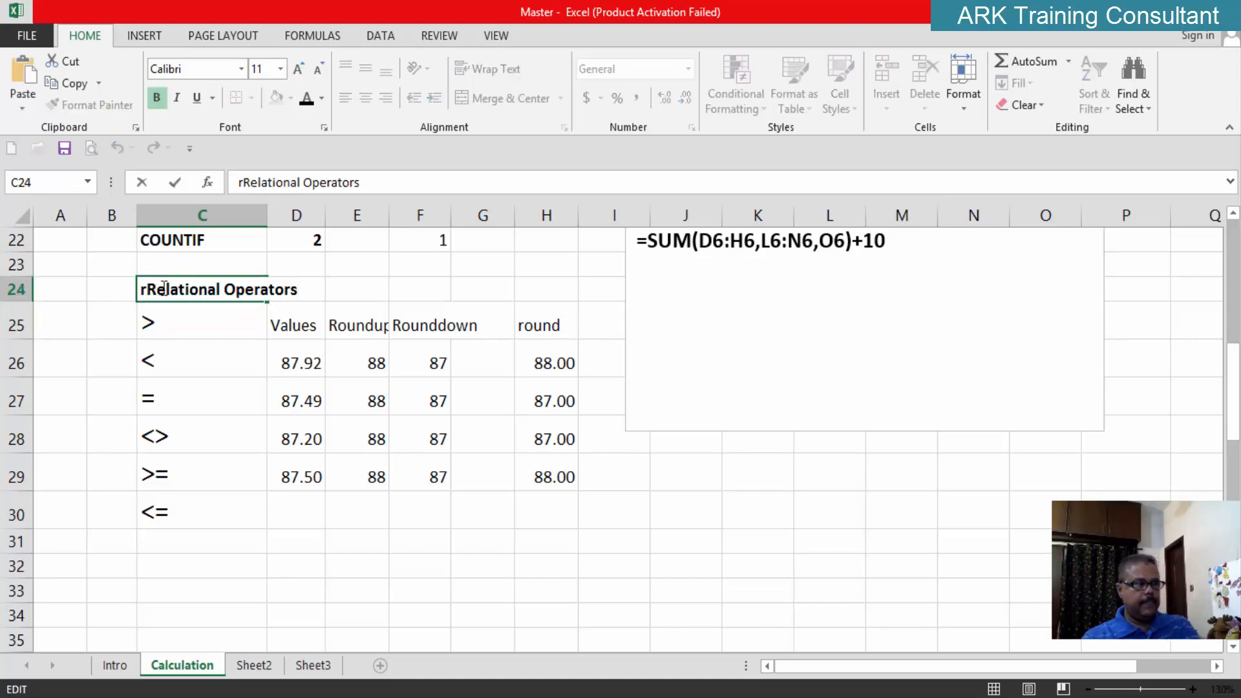
key(BackSpace)
click(185, 354)
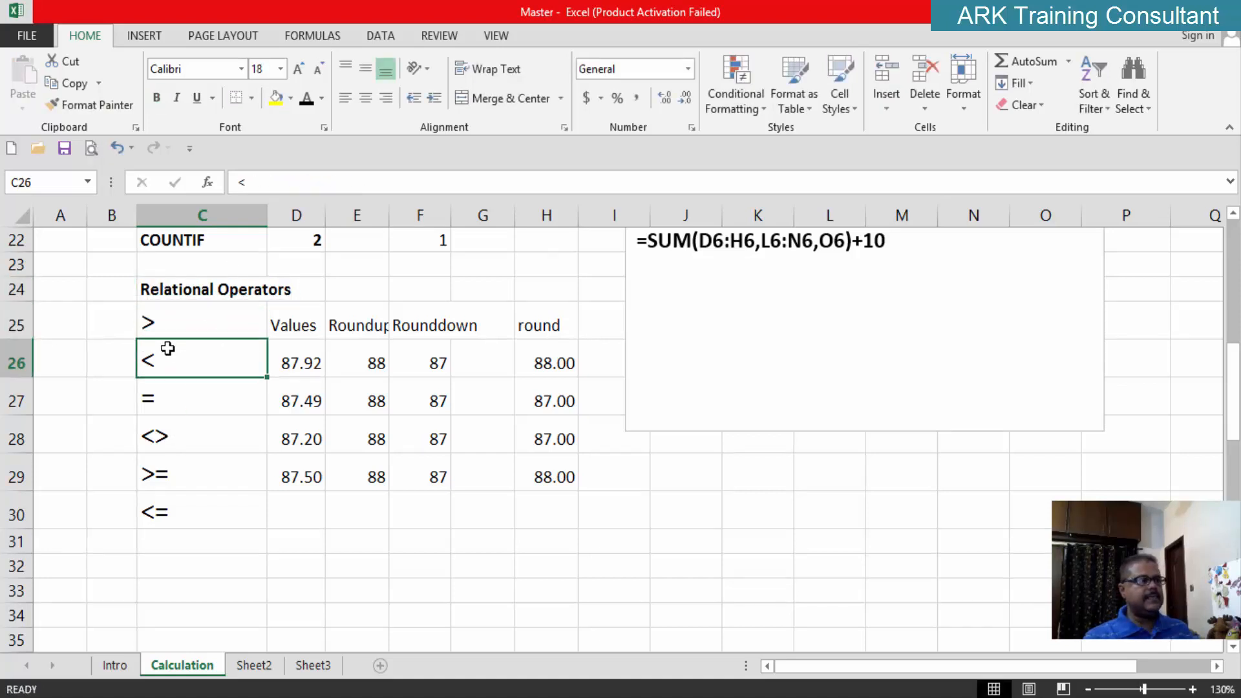
Examine the relational operators in C25 to C28, and review the range and criterion of the COUNTIF formula in D22
click(162, 324)
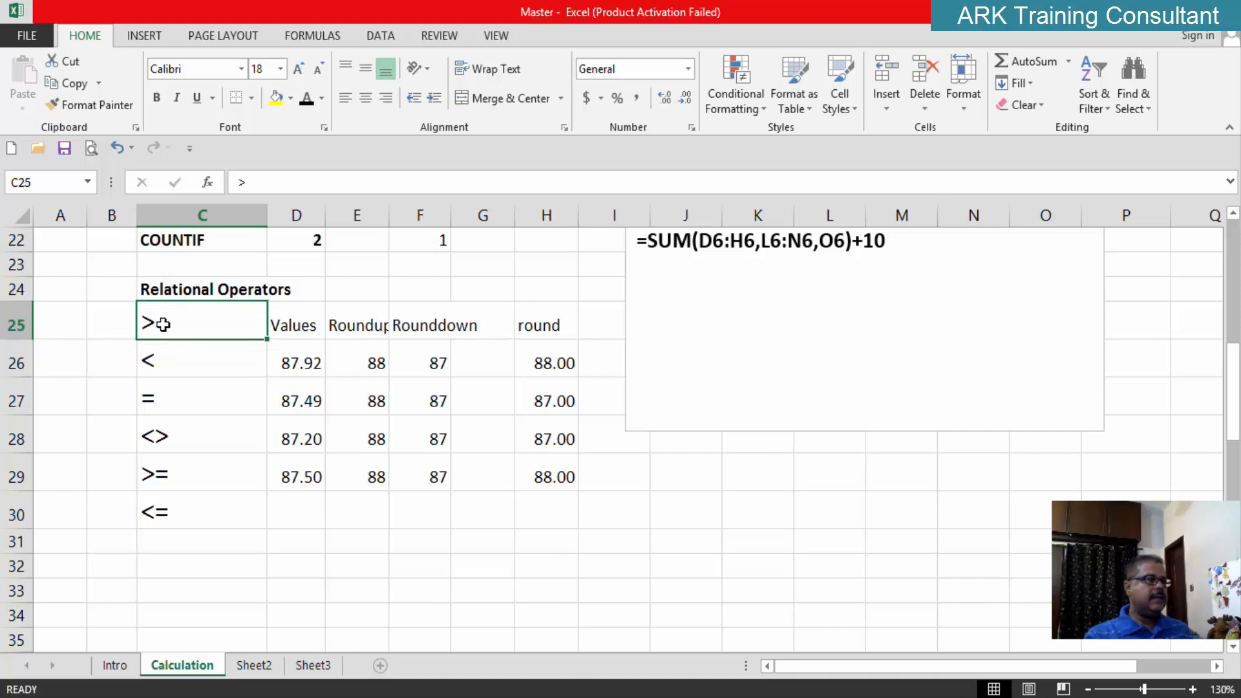
click(152, 360)
click(153, 397)
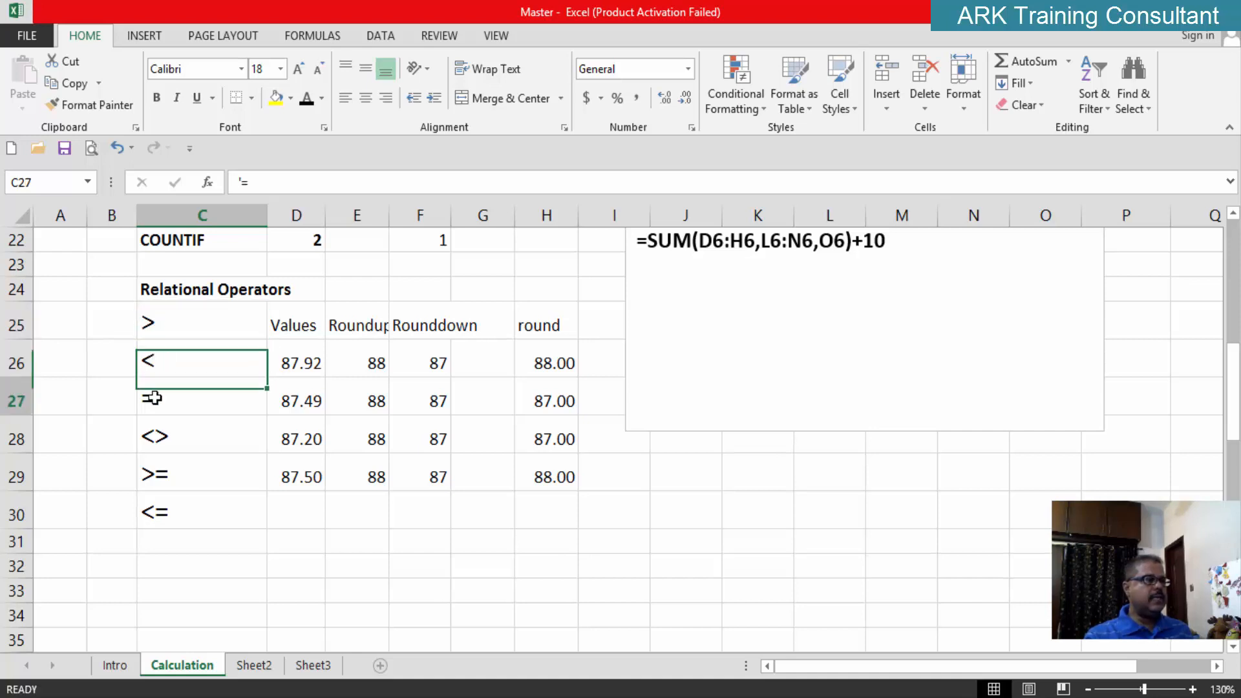
click(158, 434)
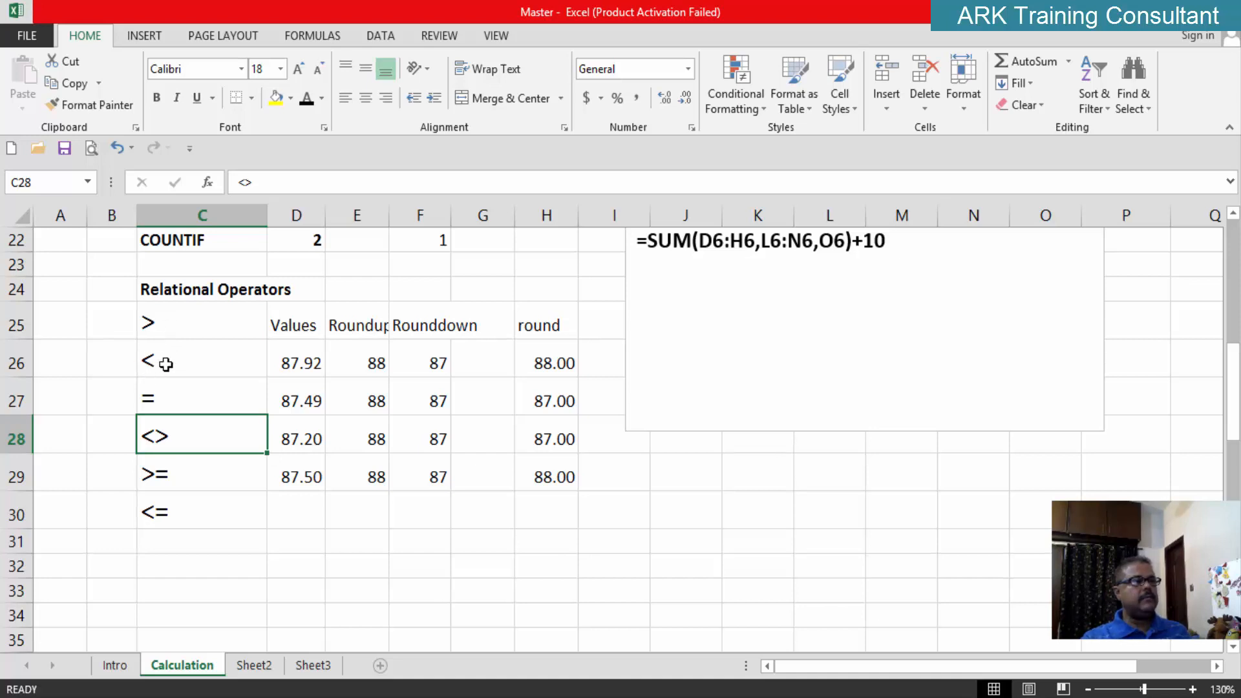
scroll(165, 364, up, 2)
click(284, 394)
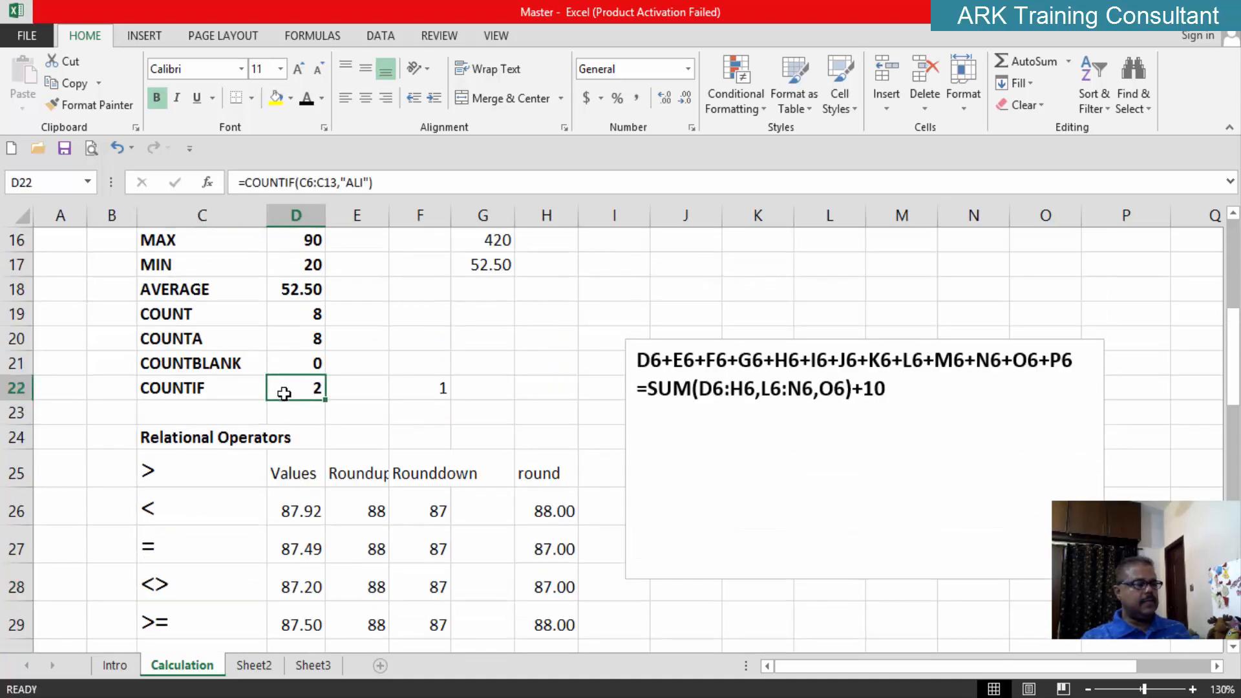
double_click(284, 394)
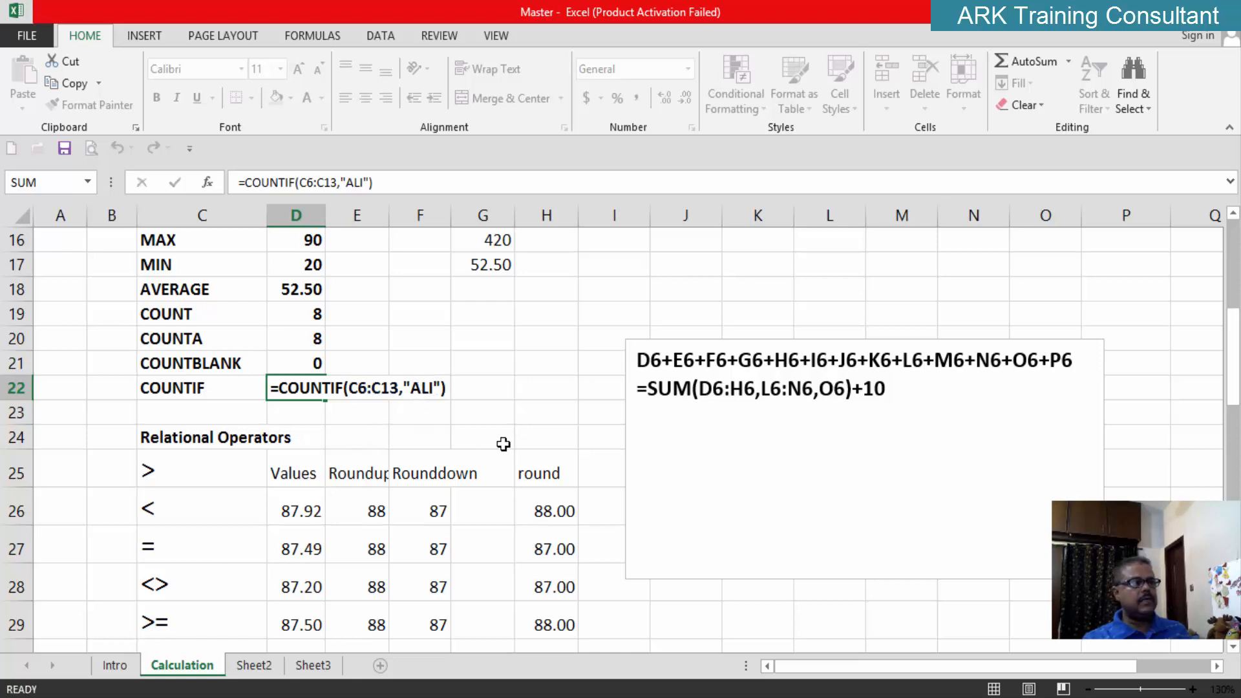
click(465, 434)
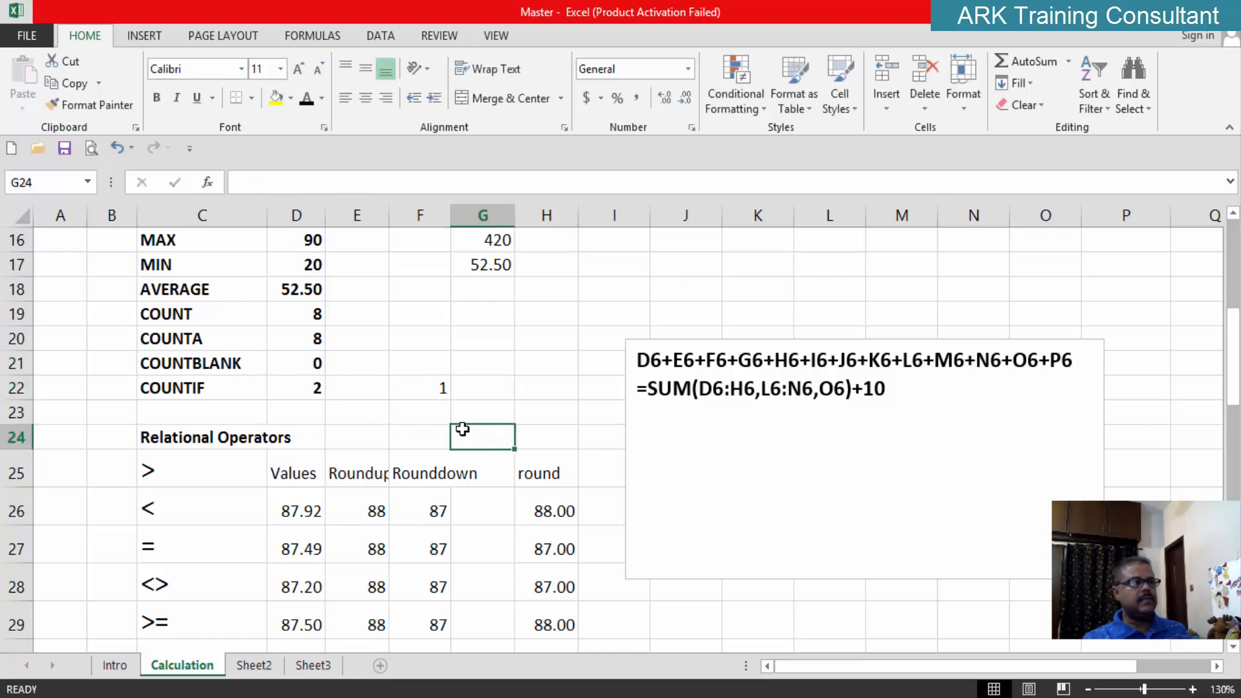
Fit the width of column E to its contents so the Roundup heading has enough room
double_click(389, 215)
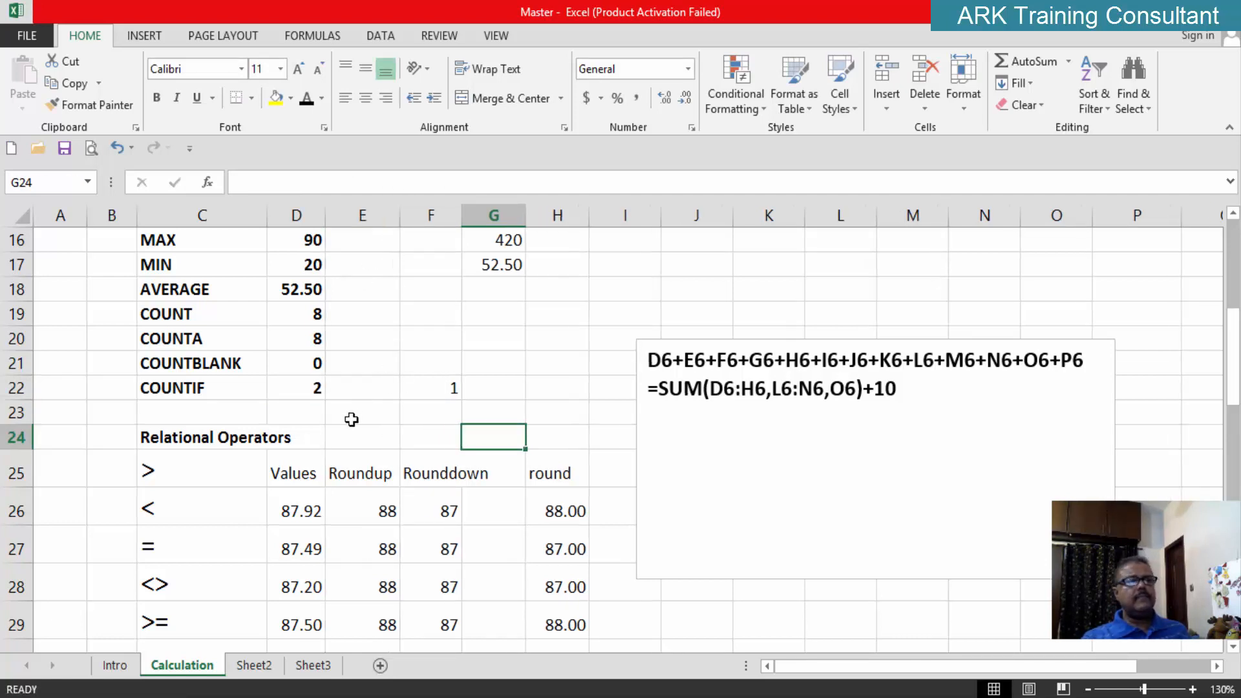
Try showing more decimal places for the Per% value in H6, reduce them to none, and dismiss the dictionary pop-up
scroll(354, 412, up, 4)
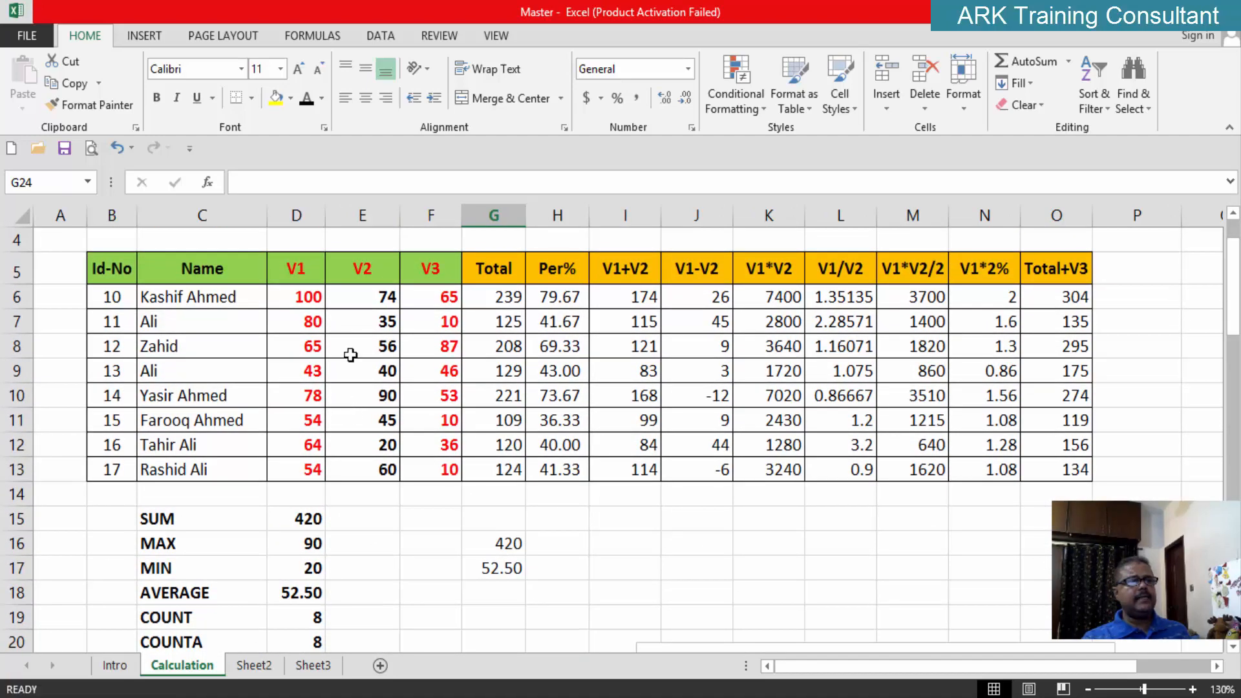
click(574, 299)
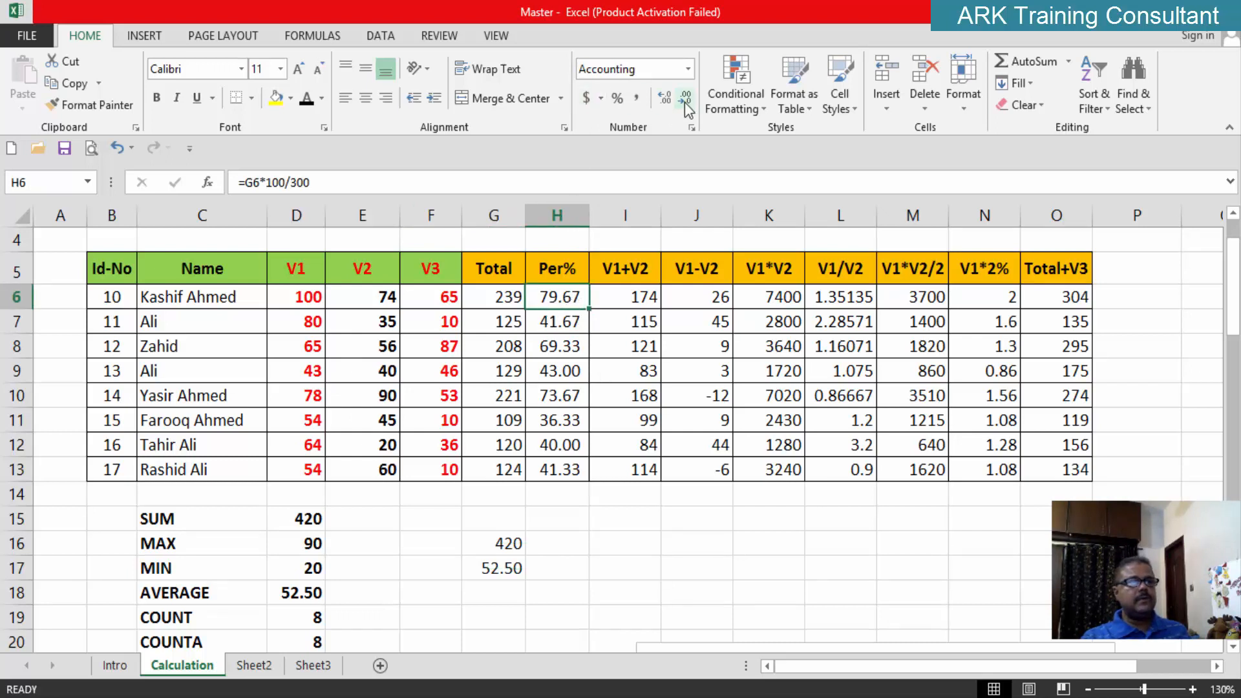
click(663, 98)
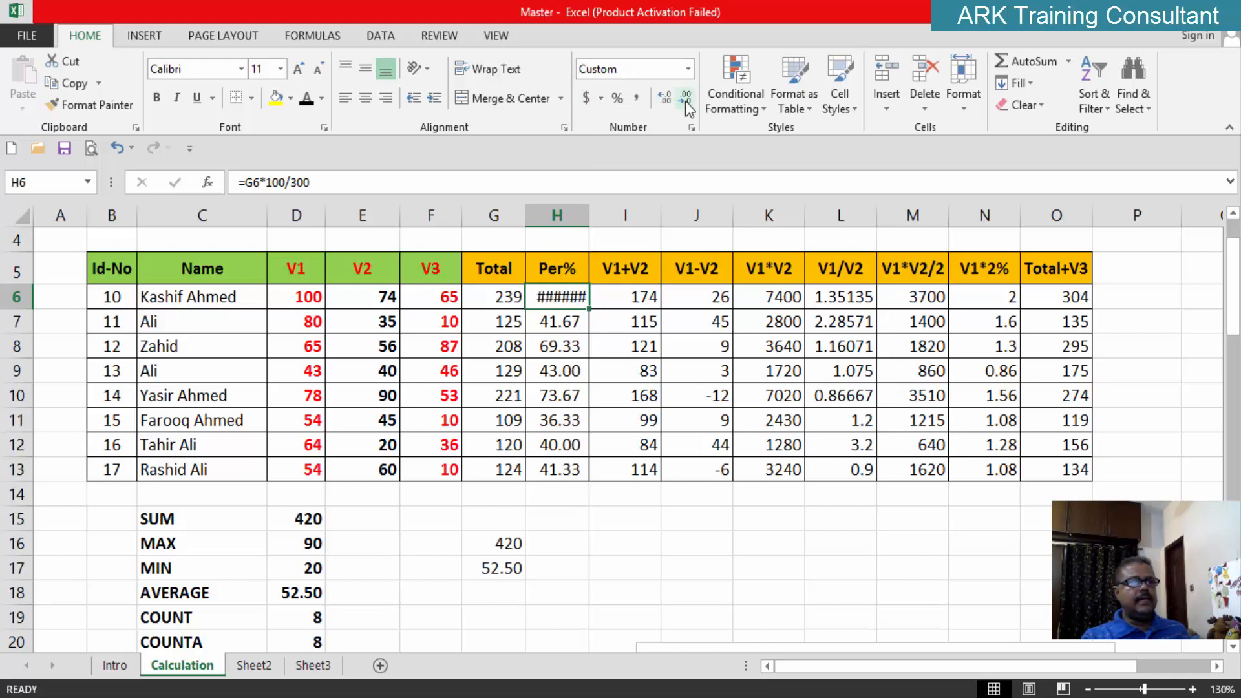
click(684, 98)
click(686, 103)
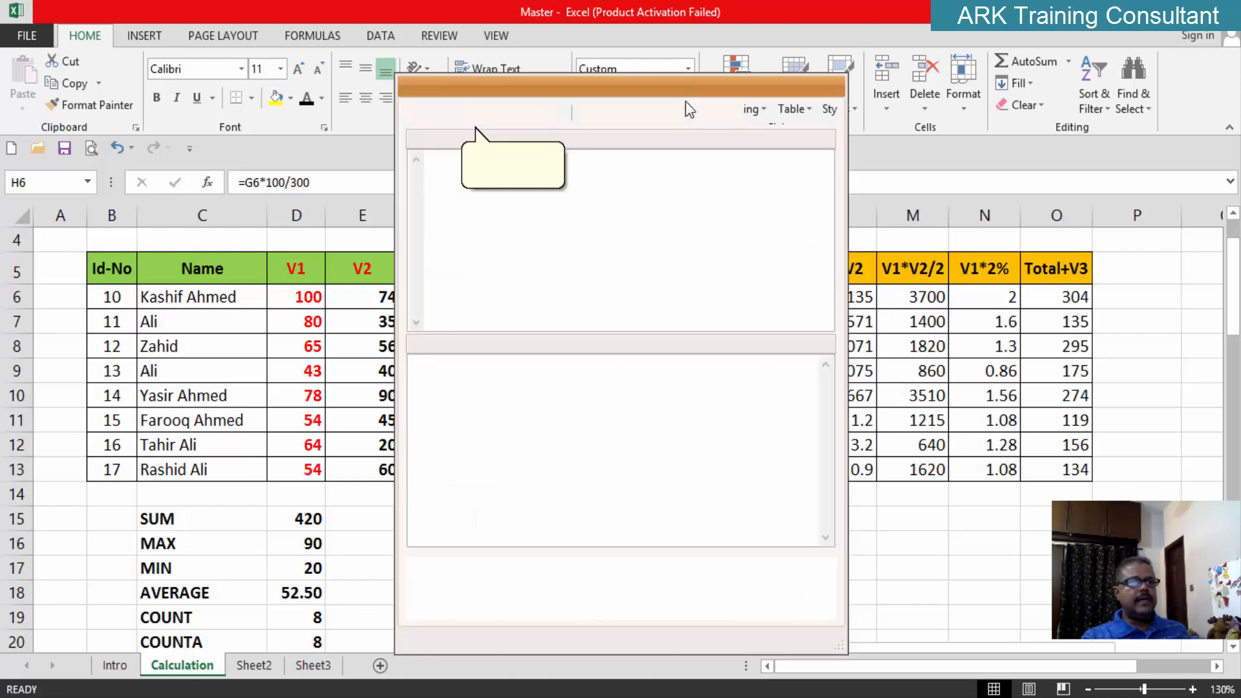
click(835, 86)
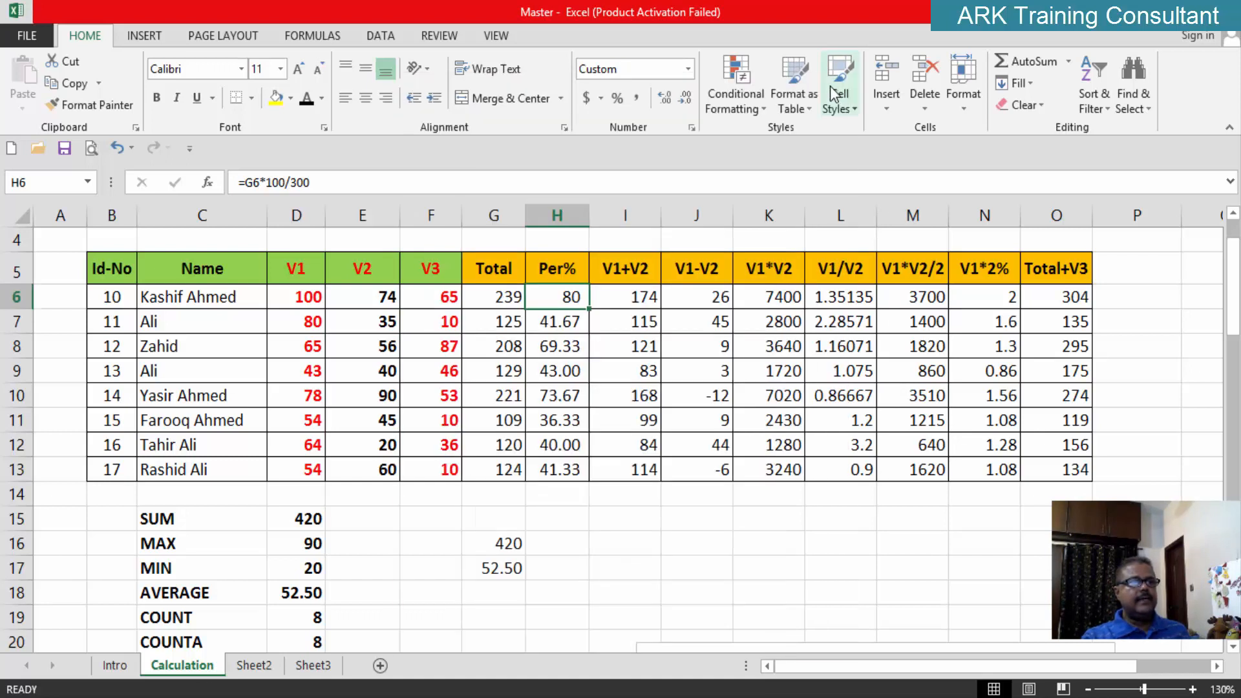
Restore two decimal places for the Per% value in H6
click(665, 102)
click(689, 101)
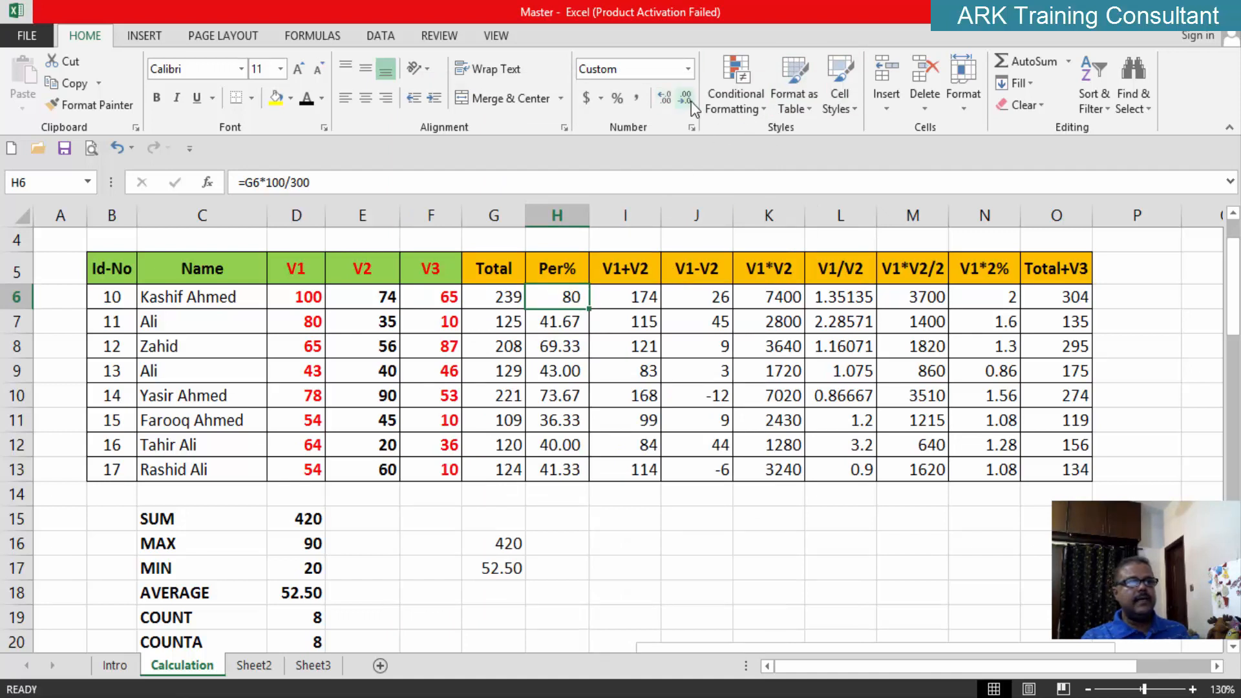
click(671, 99)
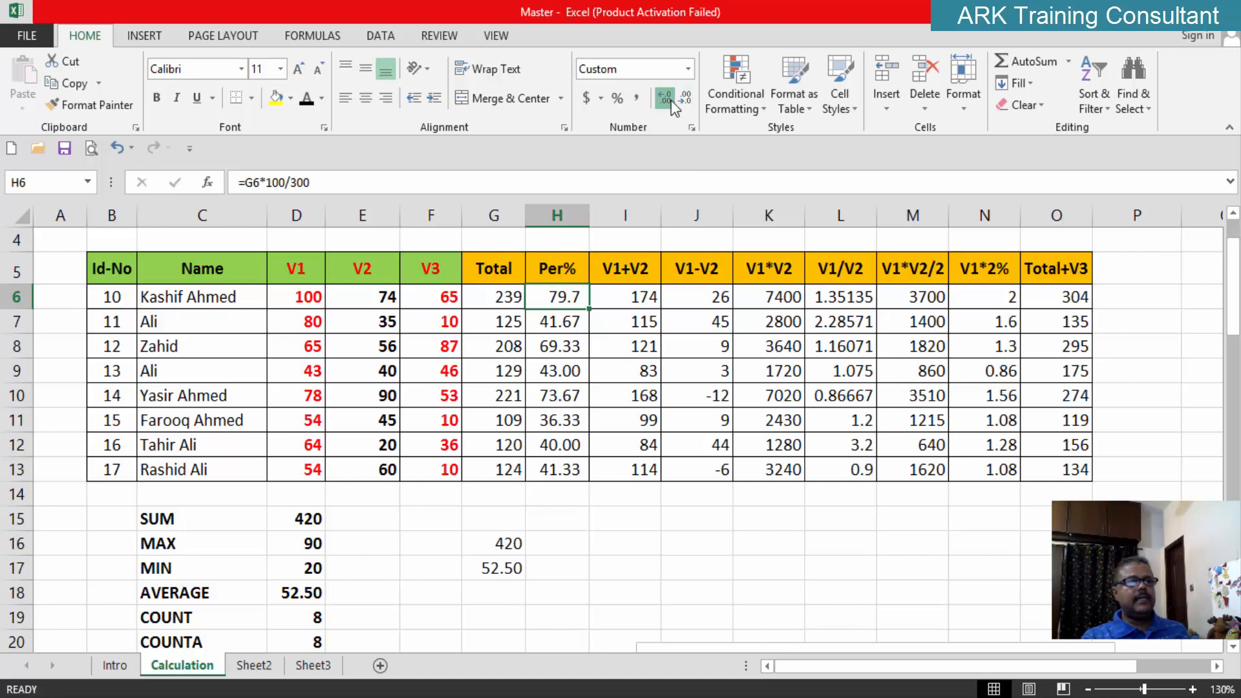
click(670, 100)
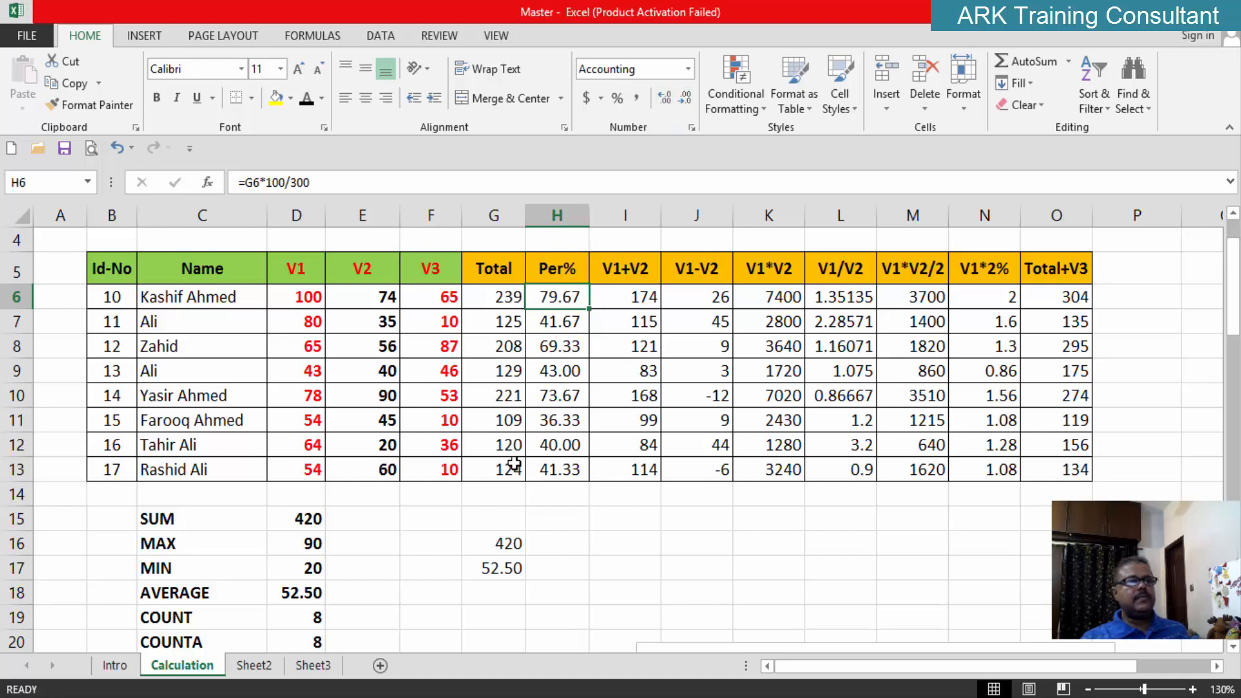
Try showing the Per% value in H8 without decimals, and restore its two decimal places
click(562, 346)
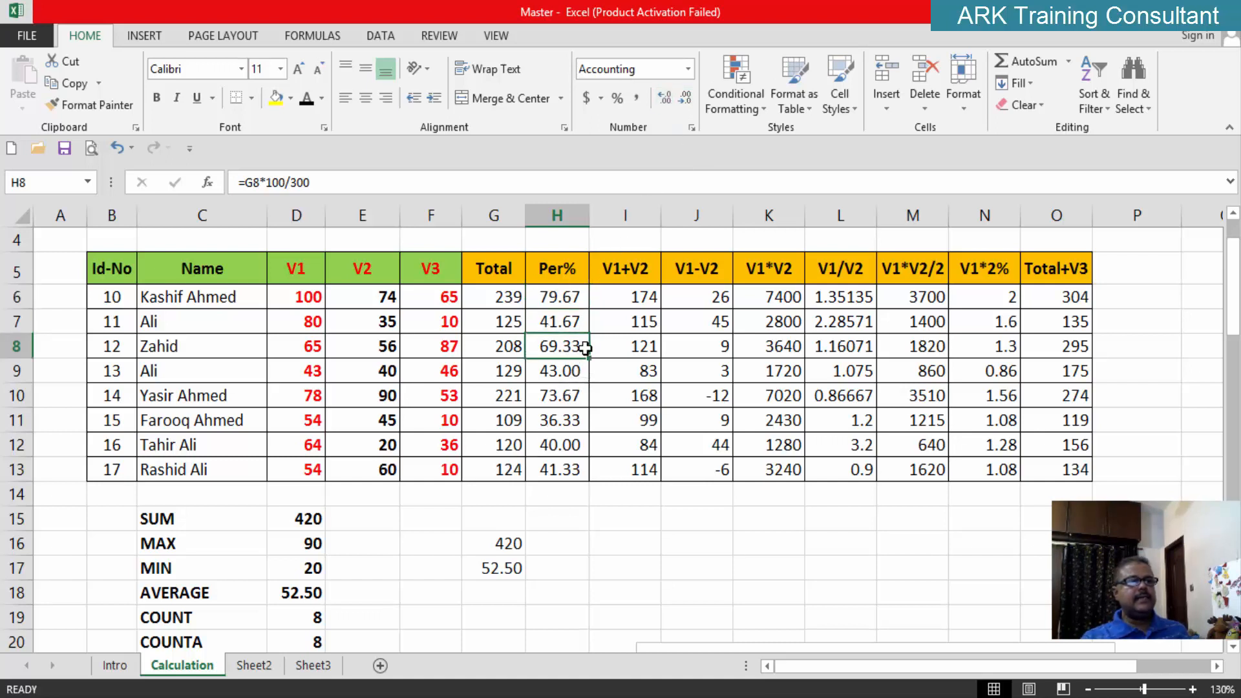
click(665, 98)
click(686, 99)
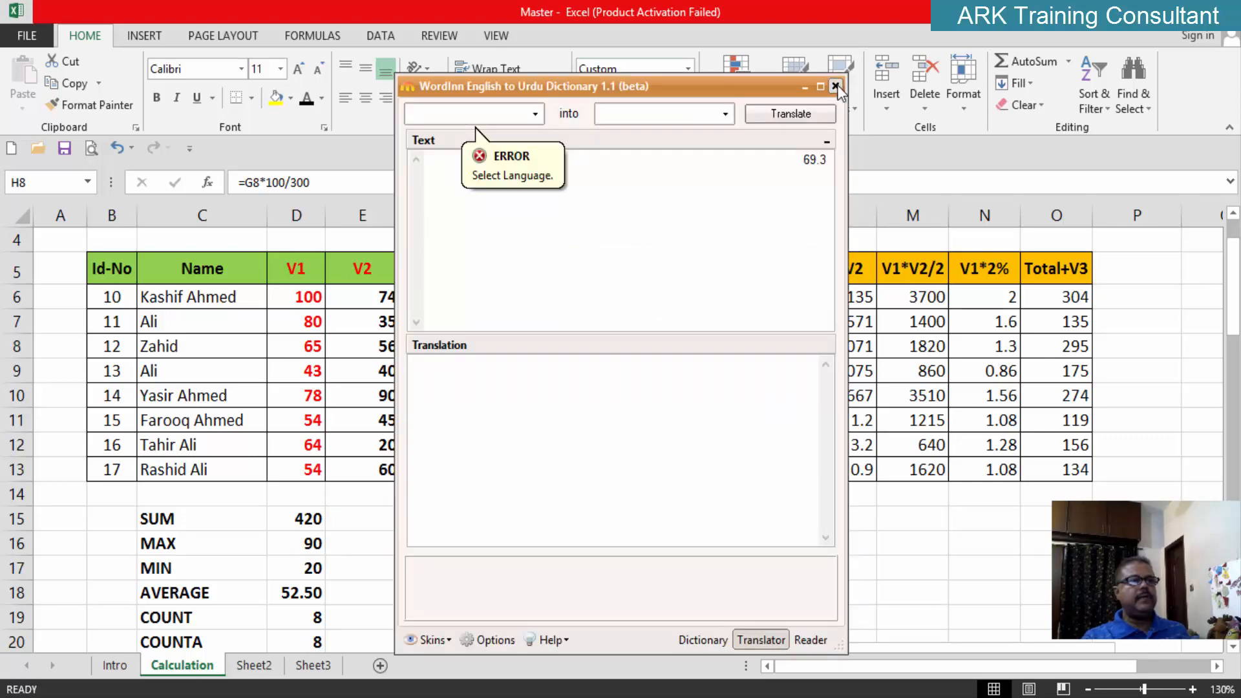
click(838, 88)
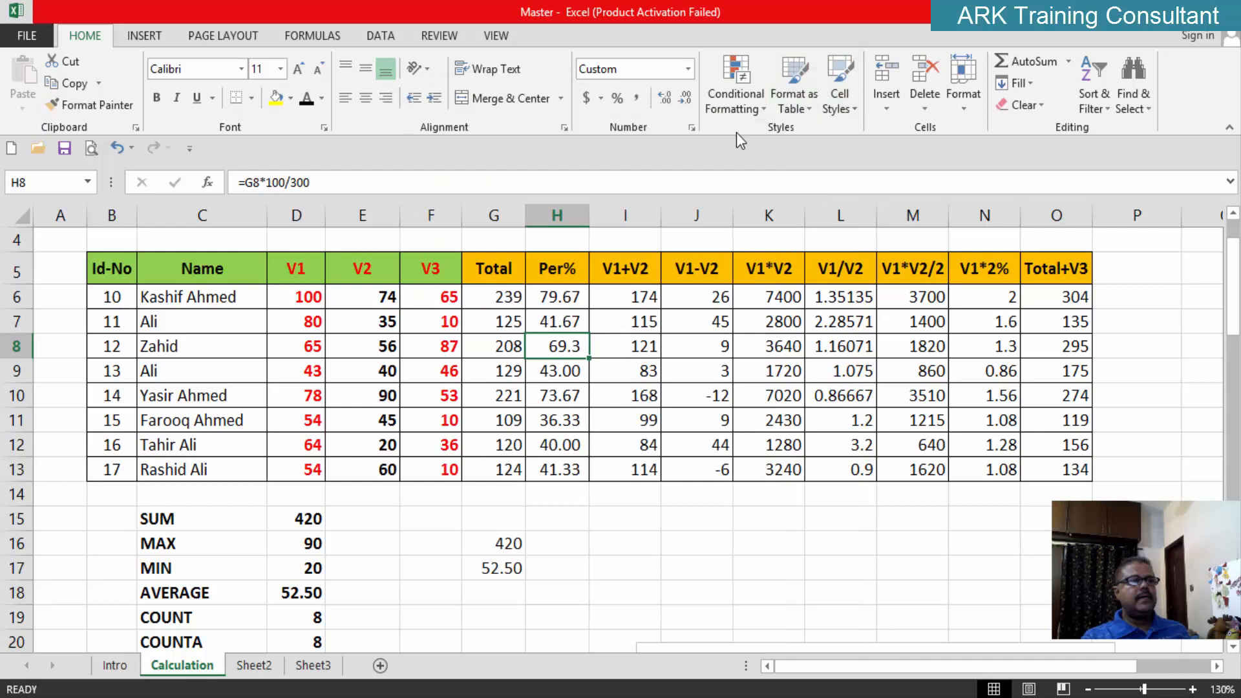
click(691, 103)
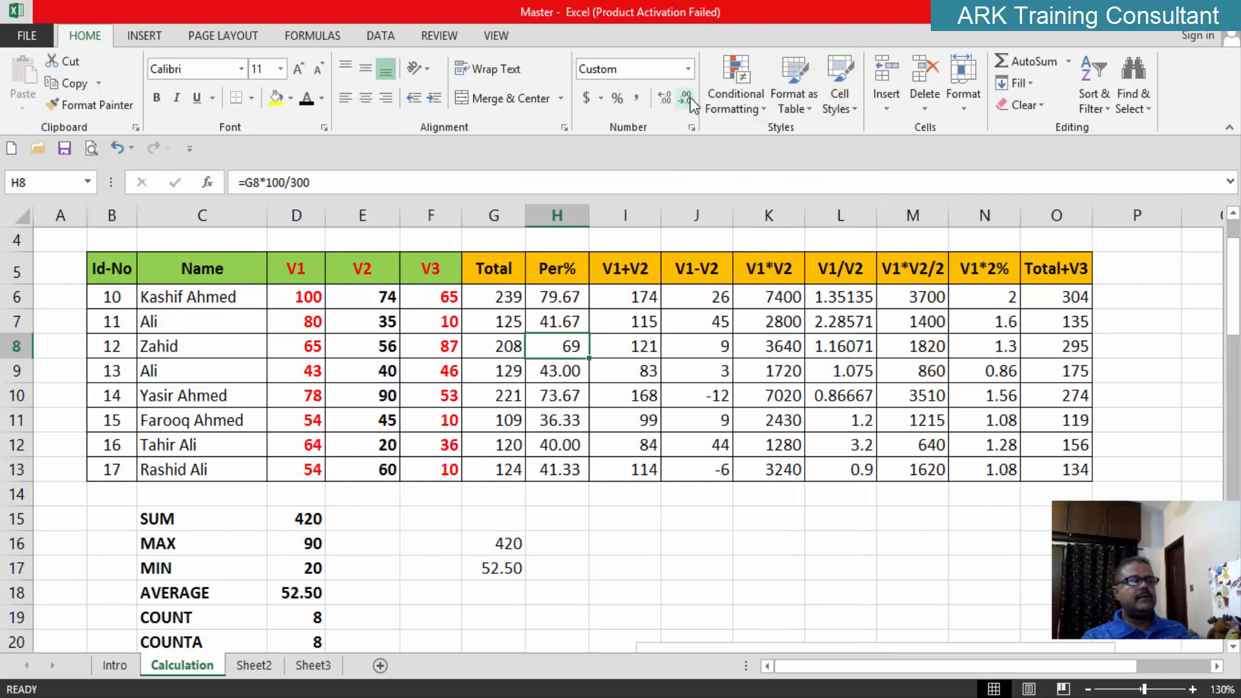
click(666, 104)
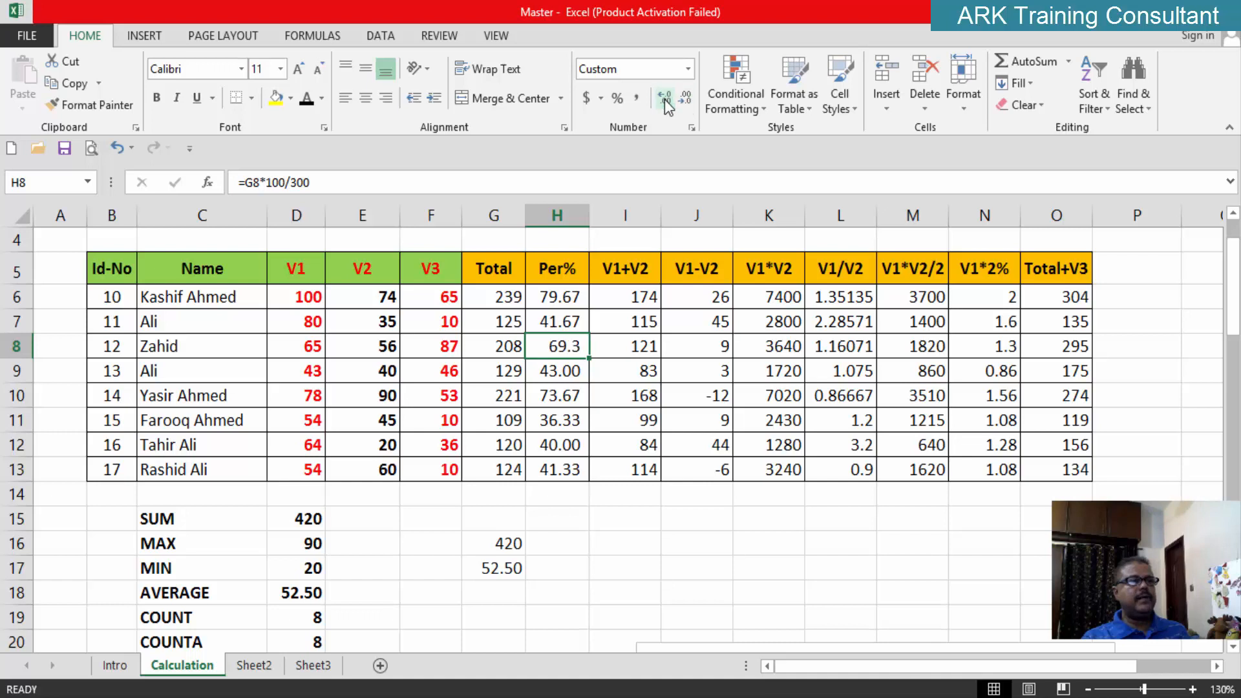
click(666, 104)
key(ctrl+c)
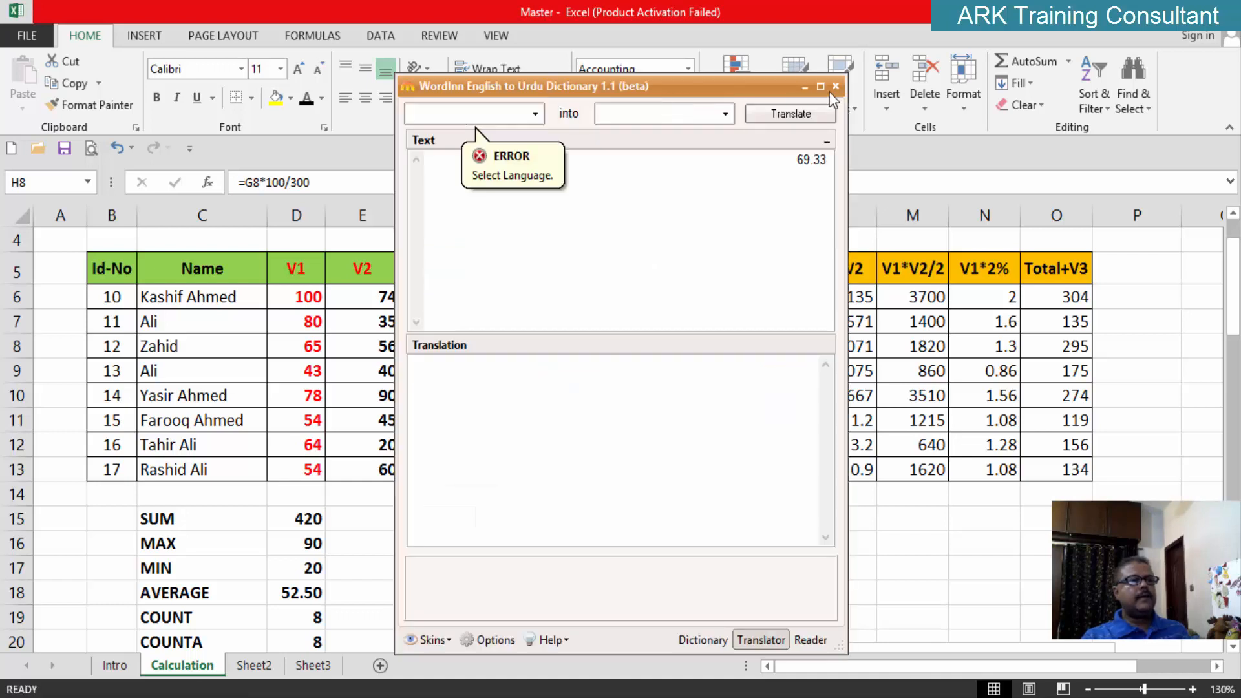
click(835, 87)
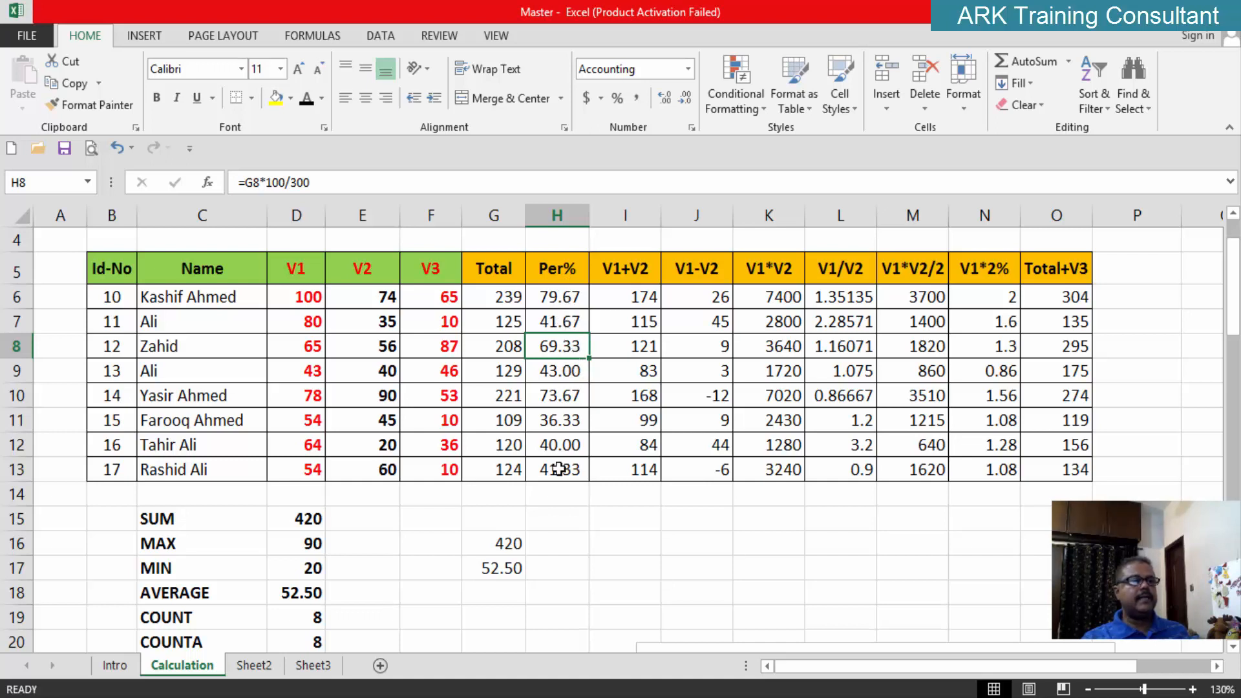
Fit the width of column F to its contents for the Rounddown heading, and dismiss the dictionary pop-up
scroll(561, 417, down, 2)
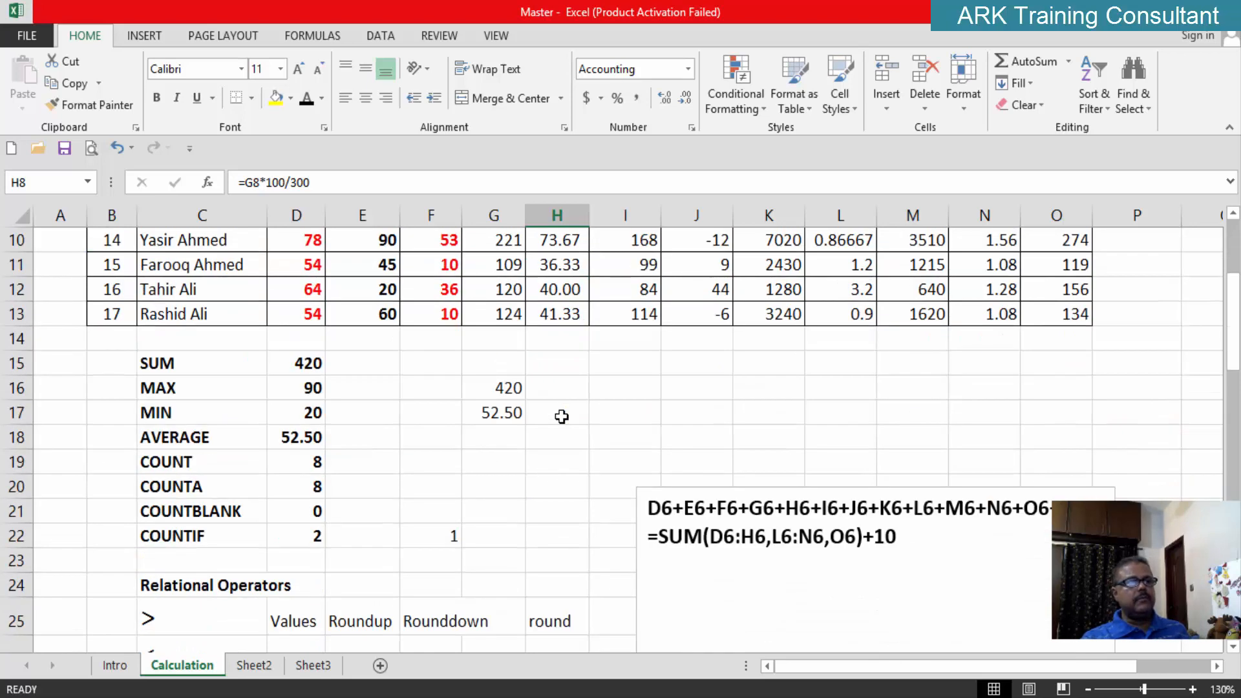
double_click(461, 215)
key(ctrl+c)
scroll(550, 402, down, 3)
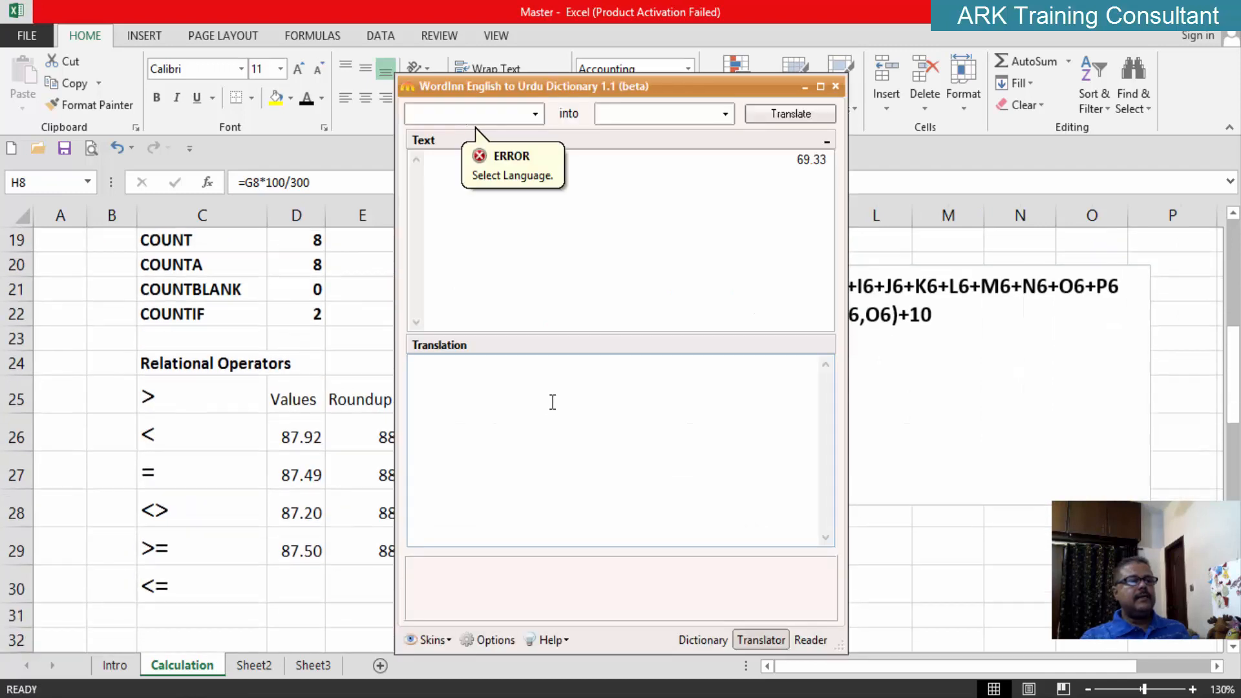
click(834, 86)
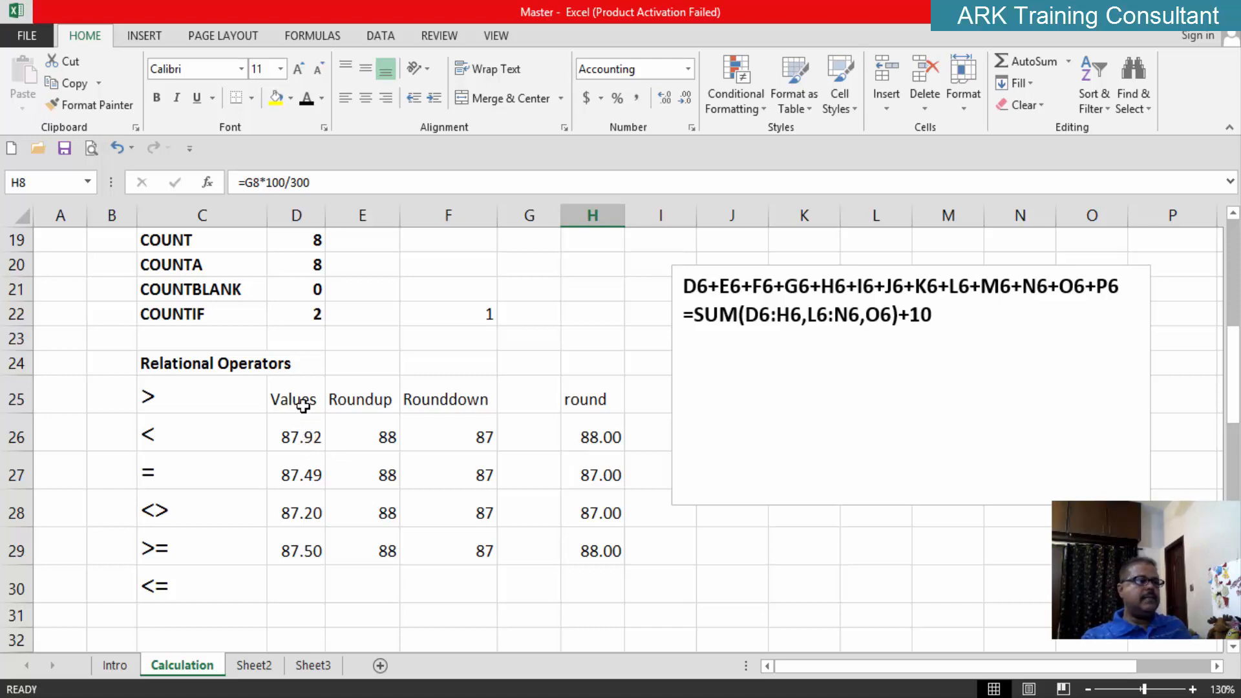
Format the Values heading and its numbers in D25 to D29 in bold red text
drag(297, 404, 296, 537)
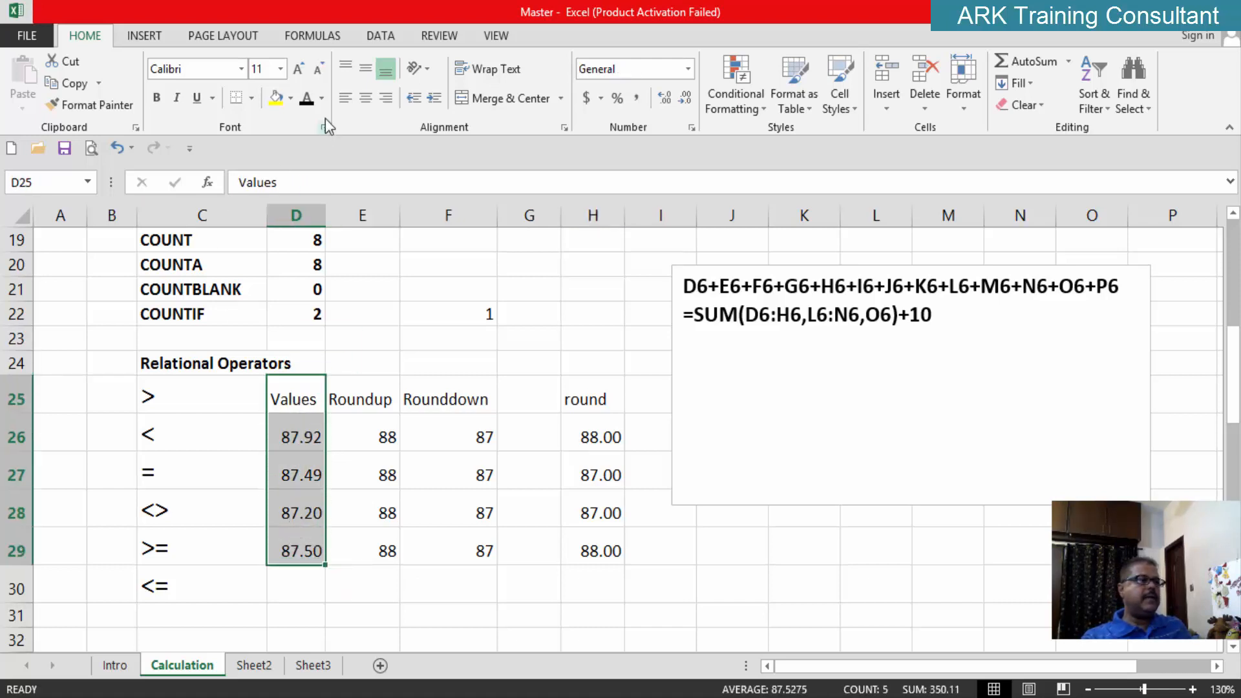
click(322, 98)
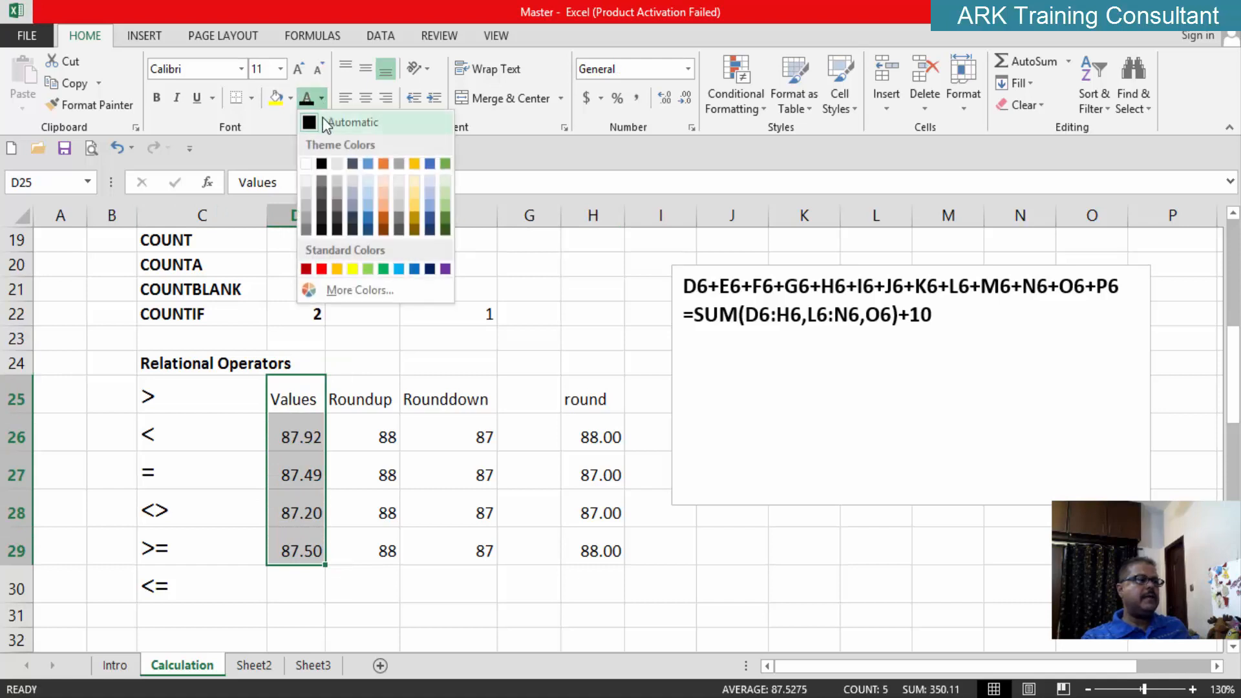
click(321, 269)
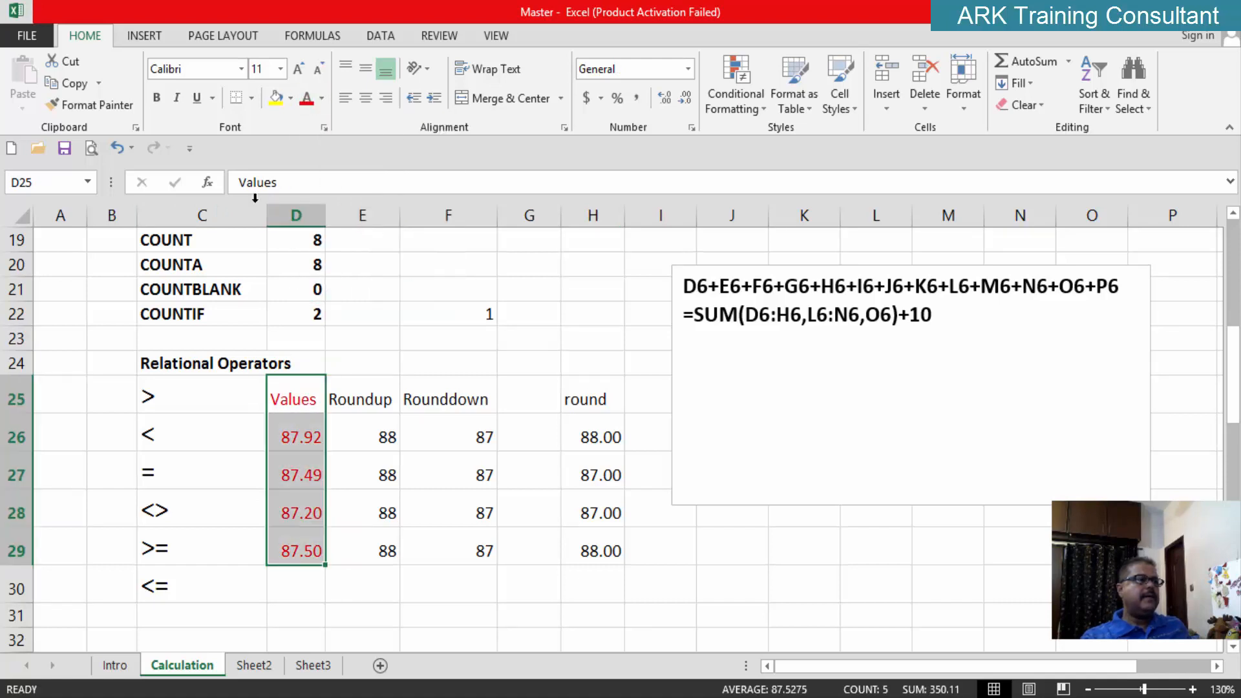
click(162, 98)
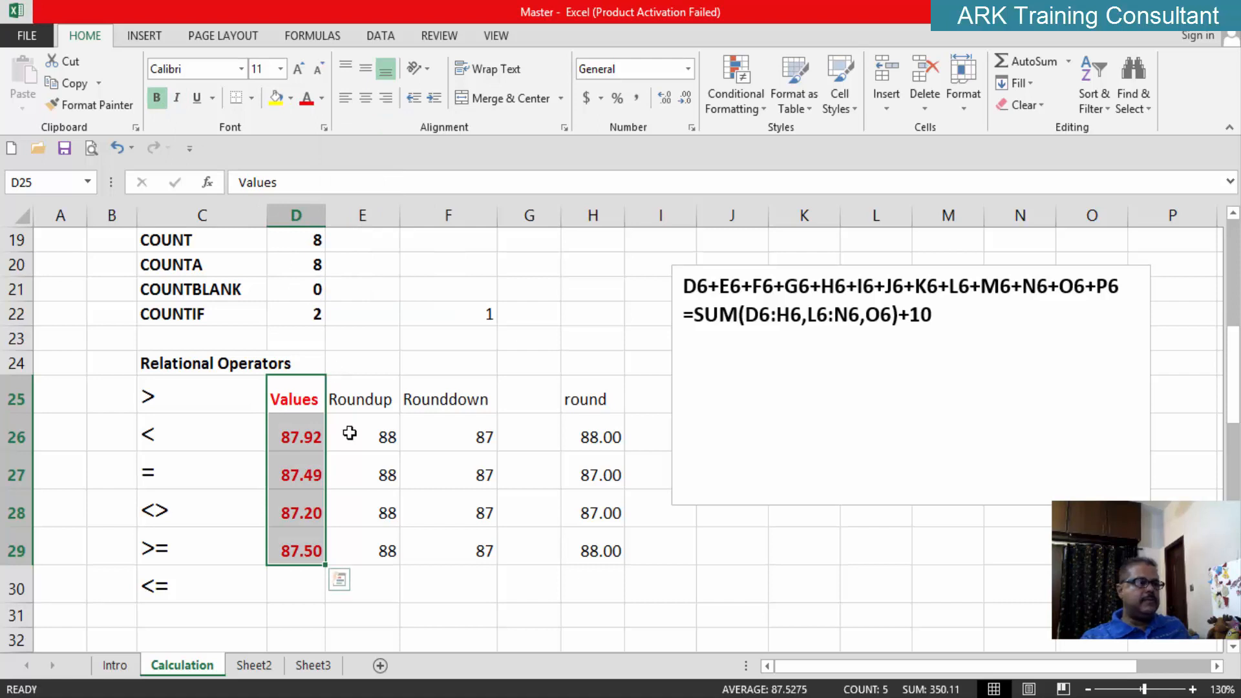
Capitalize the heading in H25 so that it reads Round
click(359, 470)
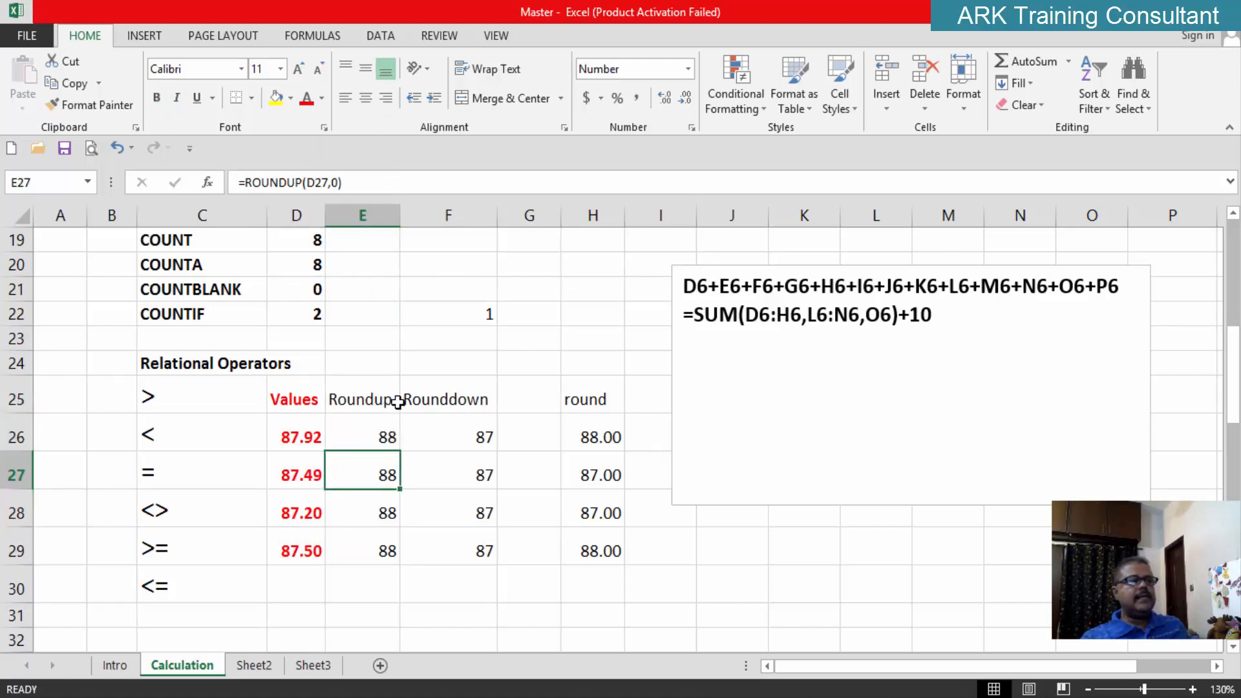
click(585, 397)
double_click(575, 398)
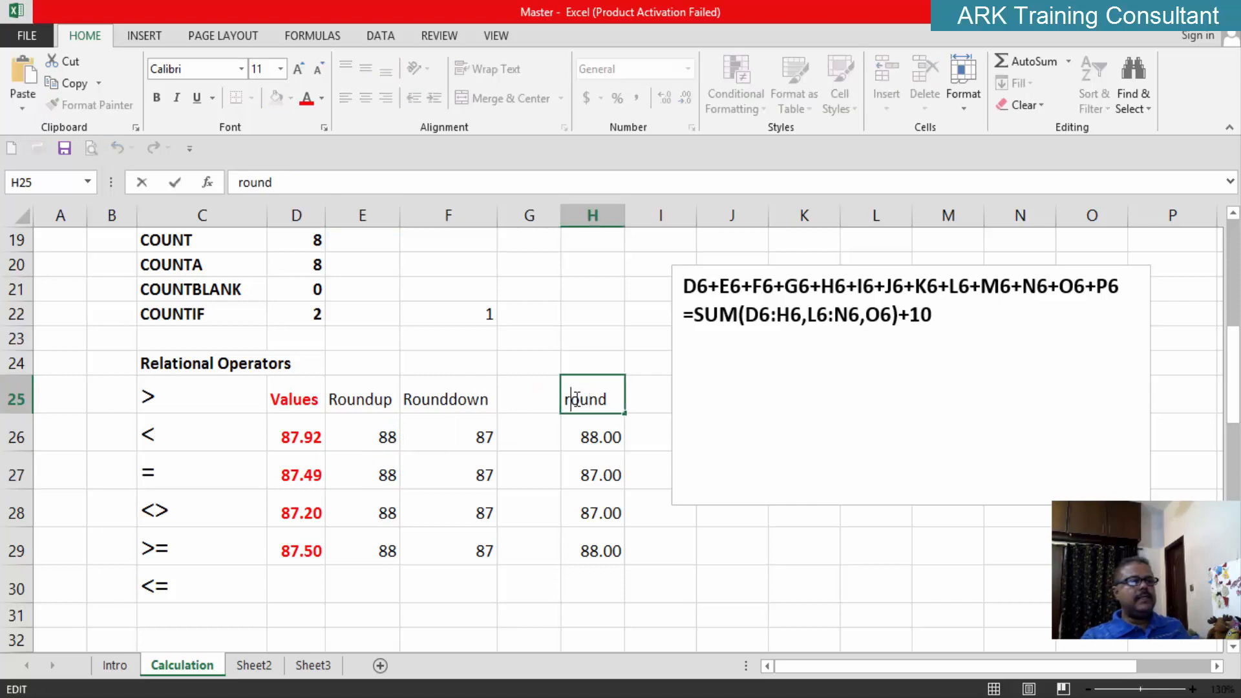
key(BackSpace)
text(R)
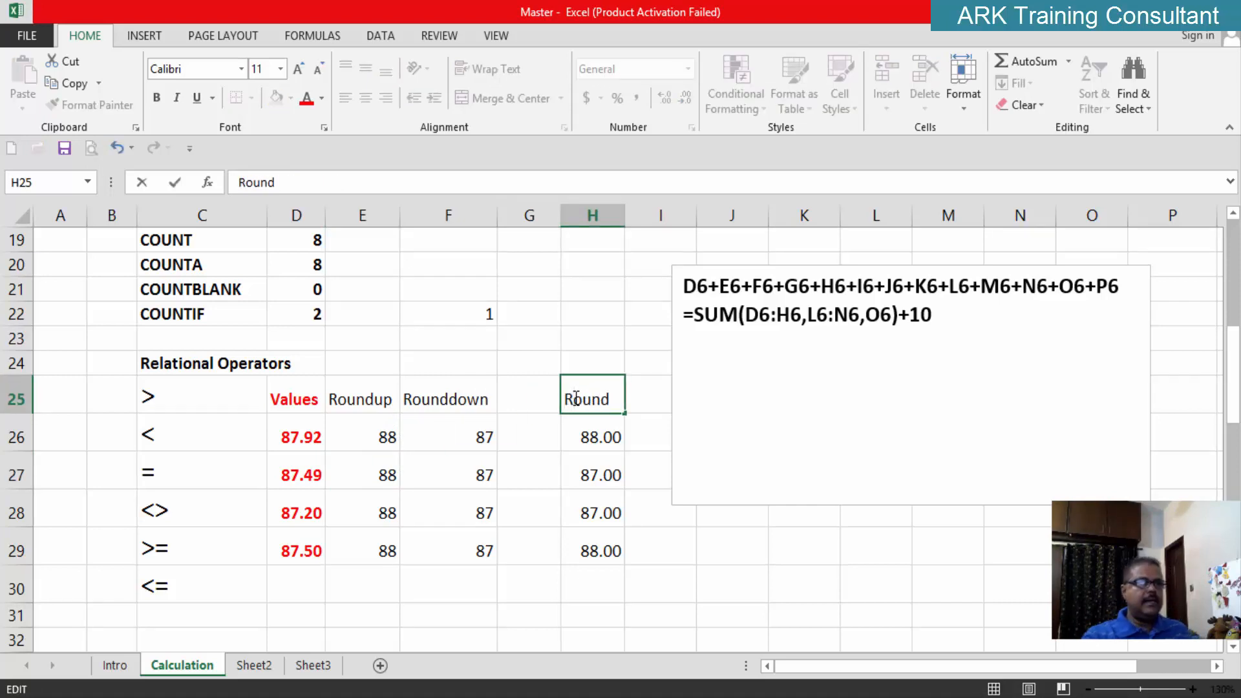
click(662, 582)
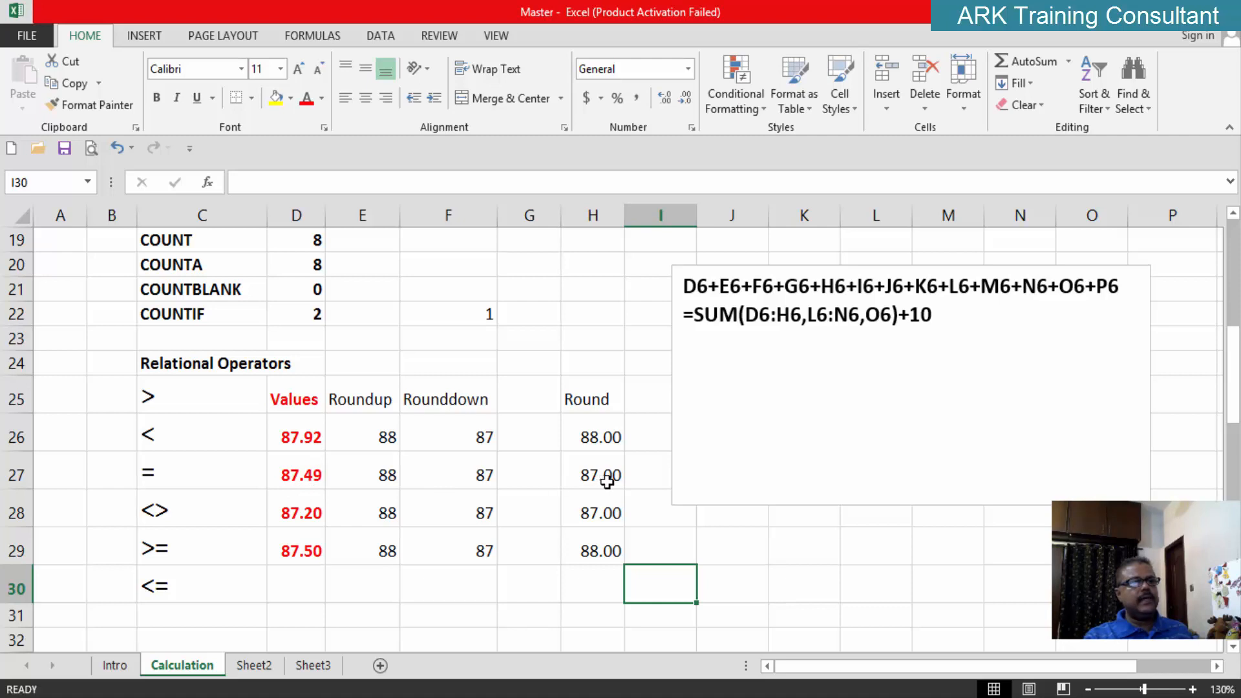
Make the Round heading and its values in H25 to H29 bold and centred
click(590, 218)
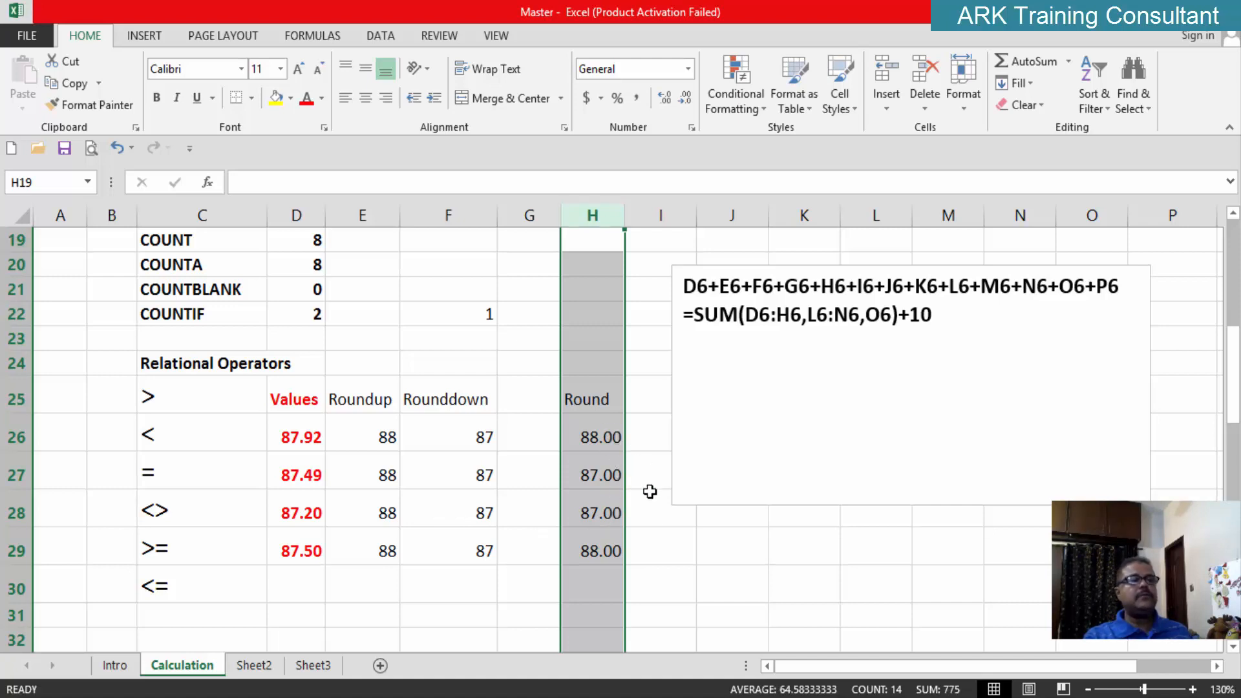
click(664, 543)
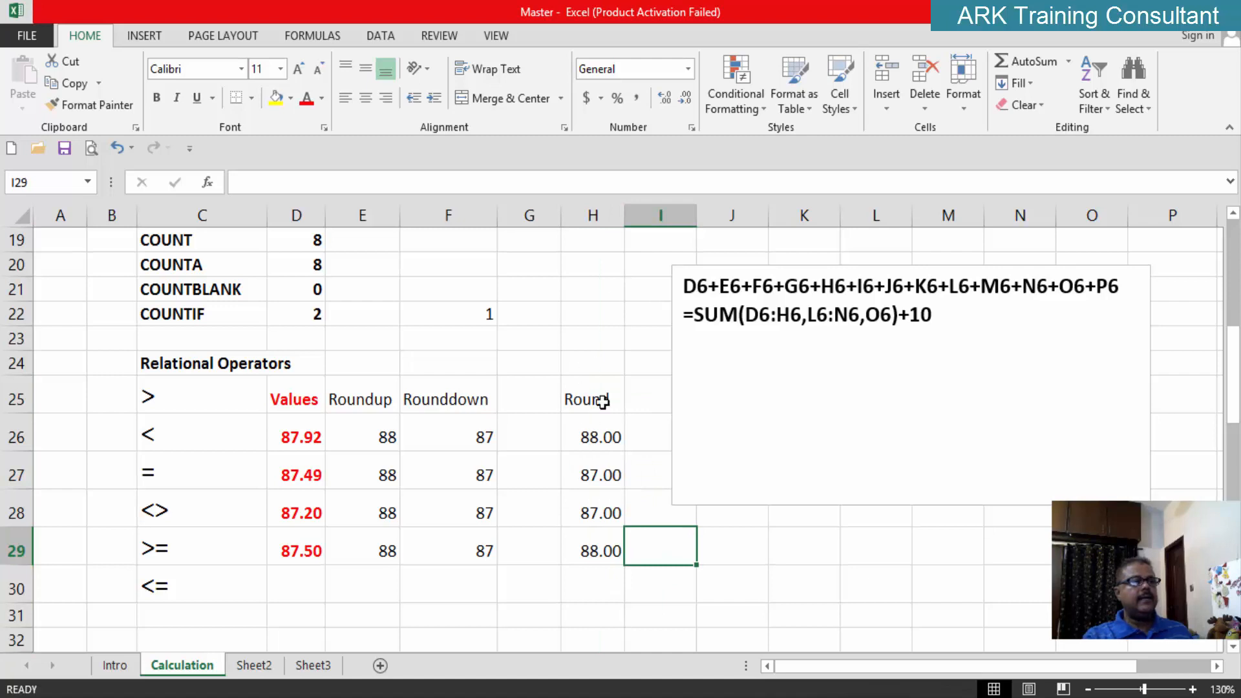
drag(601, 401, 601, 543)
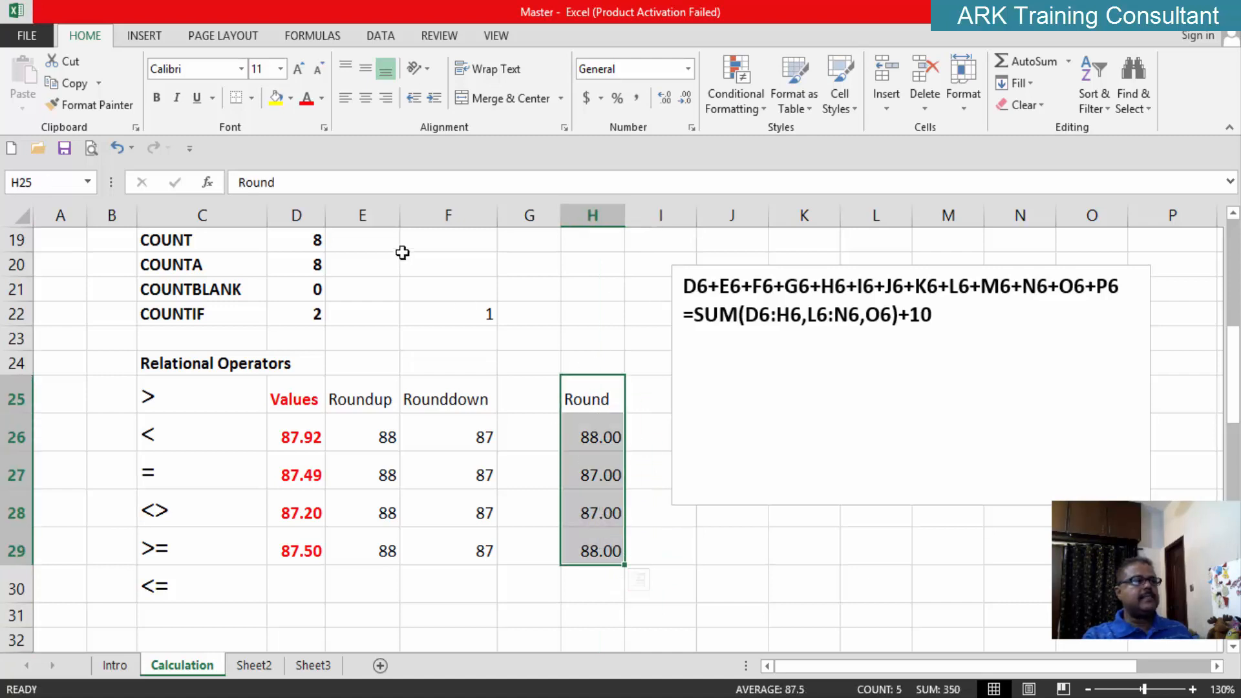
click(156, 100)
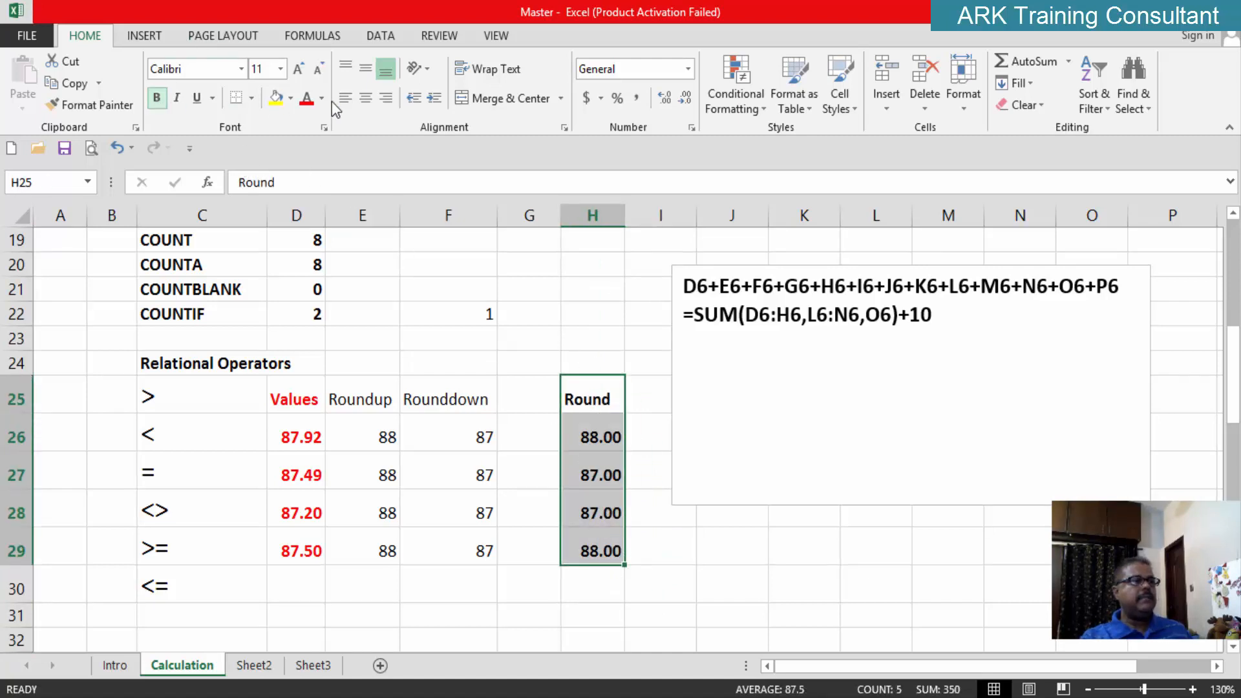
click(369, 102)
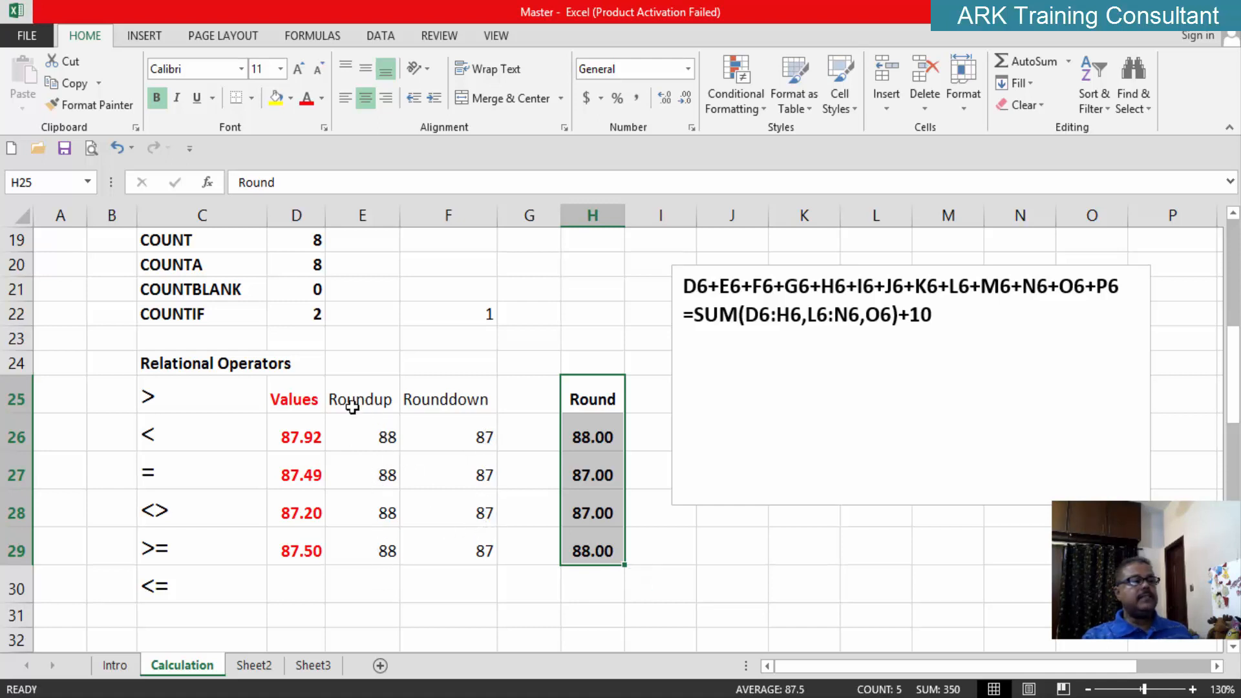
Inspect the ROUNDUP formula in E26, checking its referenced value and its number of digits
click(380, 437)
double_click(380, 437)
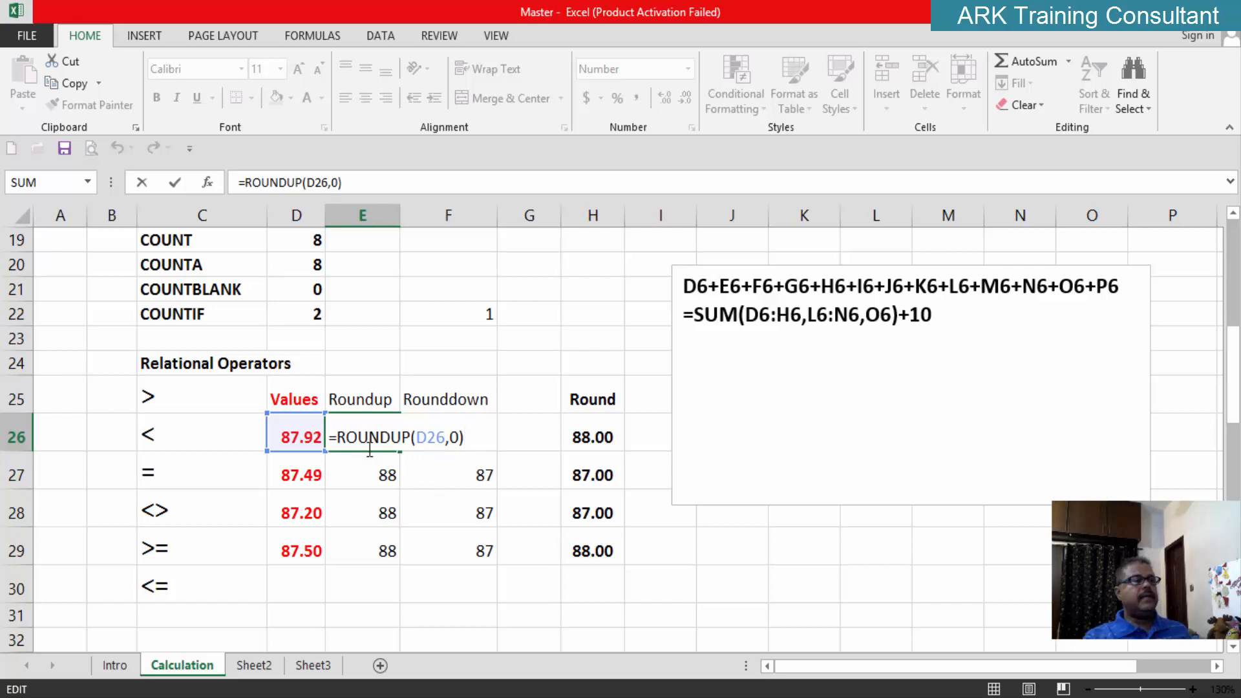
click(421, 541)
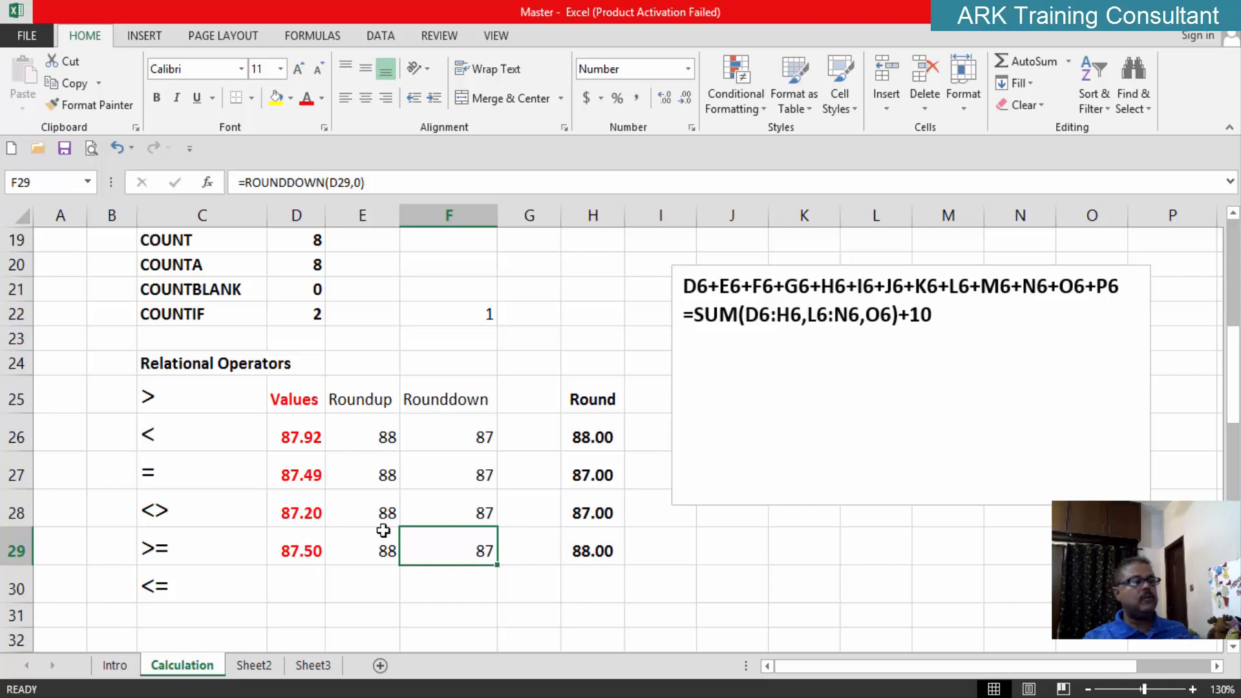
click(382, 435)
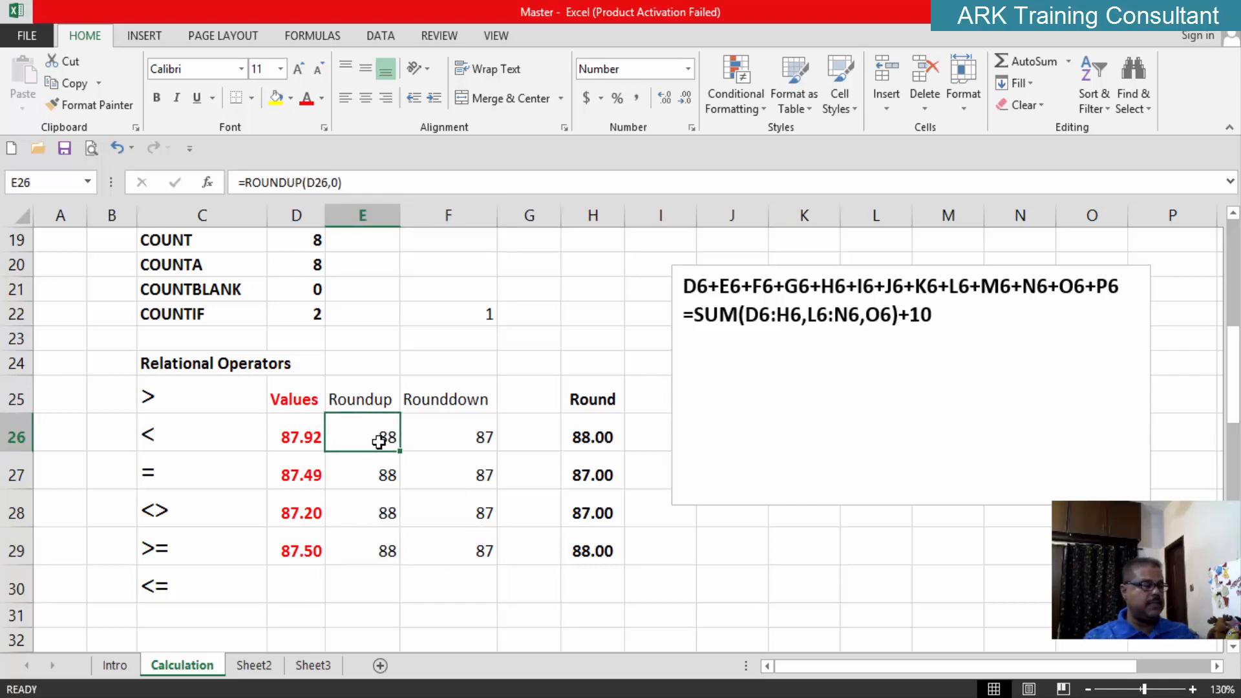
double_click(383, 437)
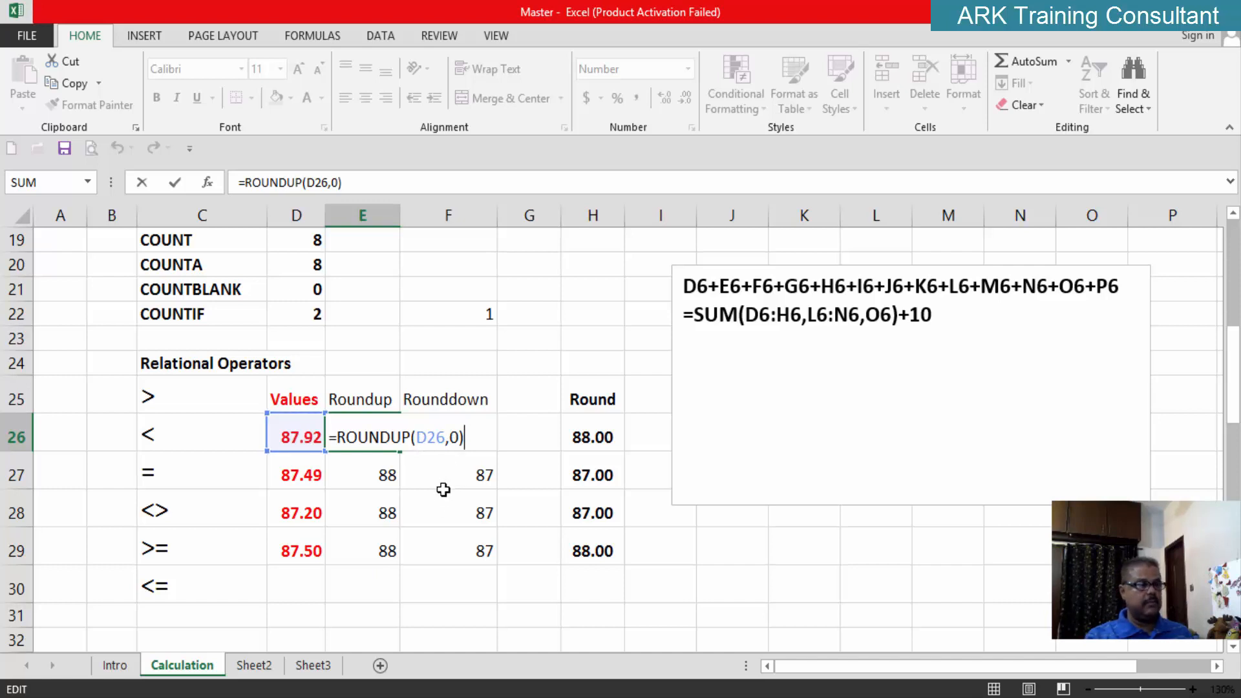
click(422, 596)
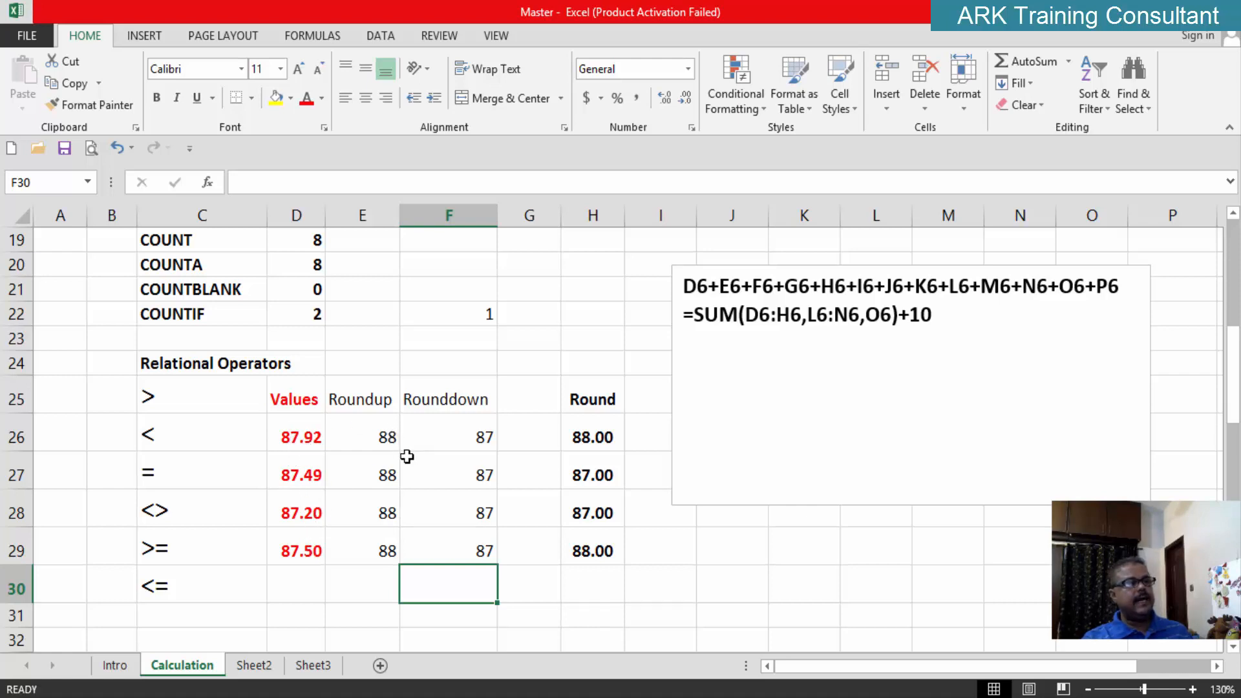
Inspect the ROUNDDOWN formula in F26 and the value it refers to, leaving the cell without editing it
click(477, 438)
double_click(477, 438)
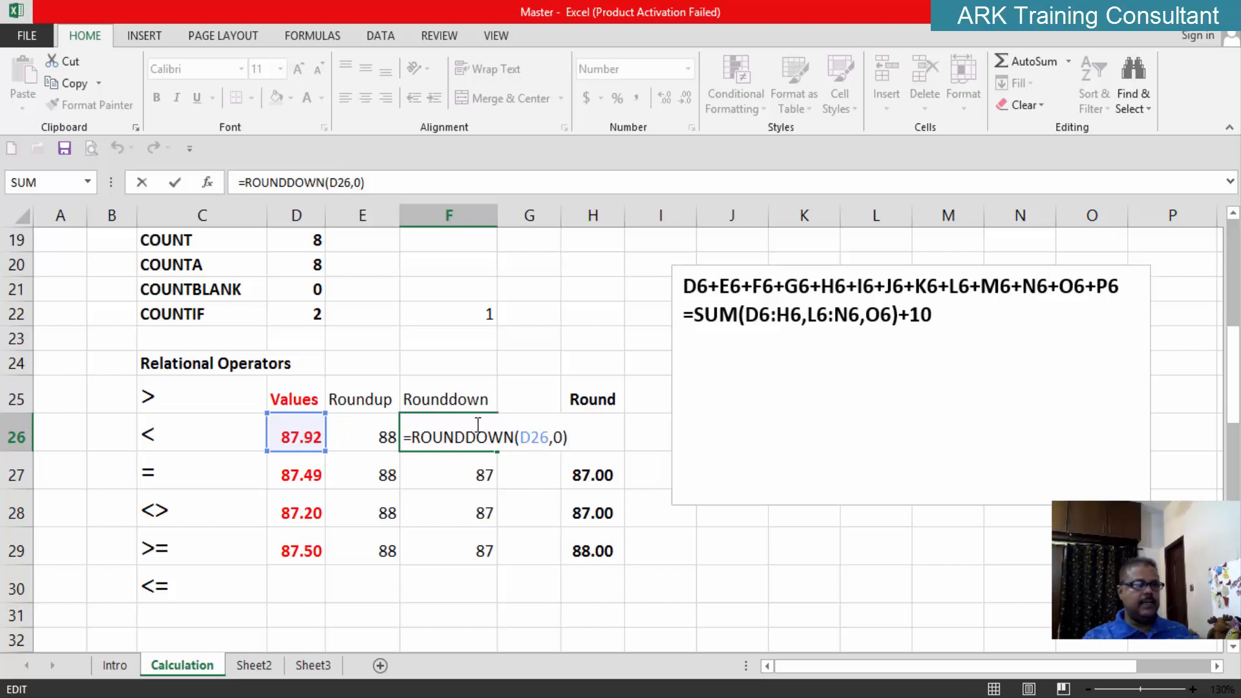
click(535, 585)
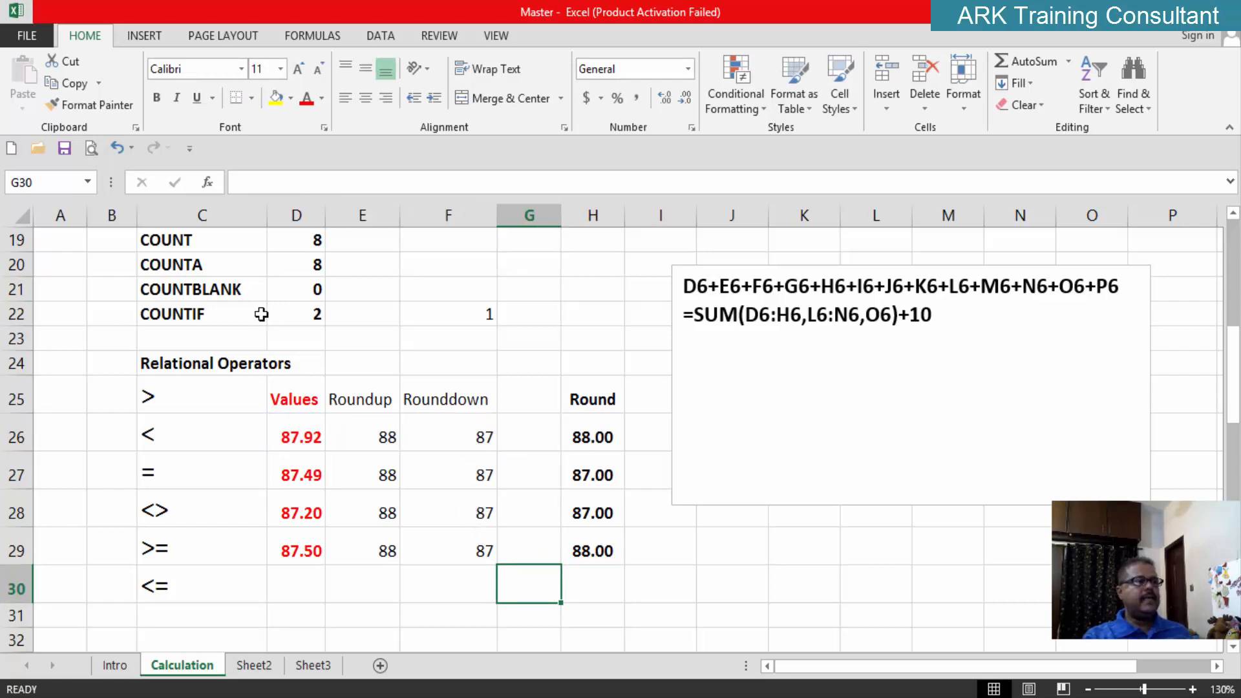
scroll(257, 299, up, 3)
scroll(284, 332, down, 3)
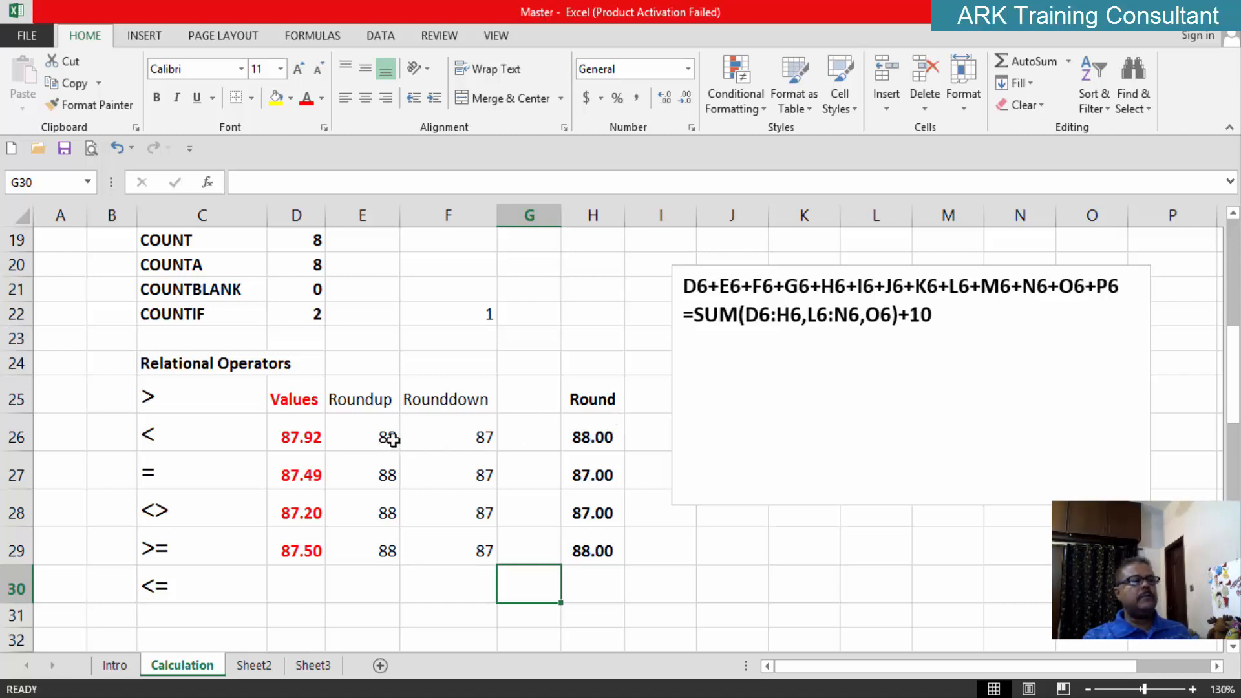
Inspect the ROUND formula in H26, and review the rounding results together with the list of basic functions
click(598, 441)
double_click(568, 426)
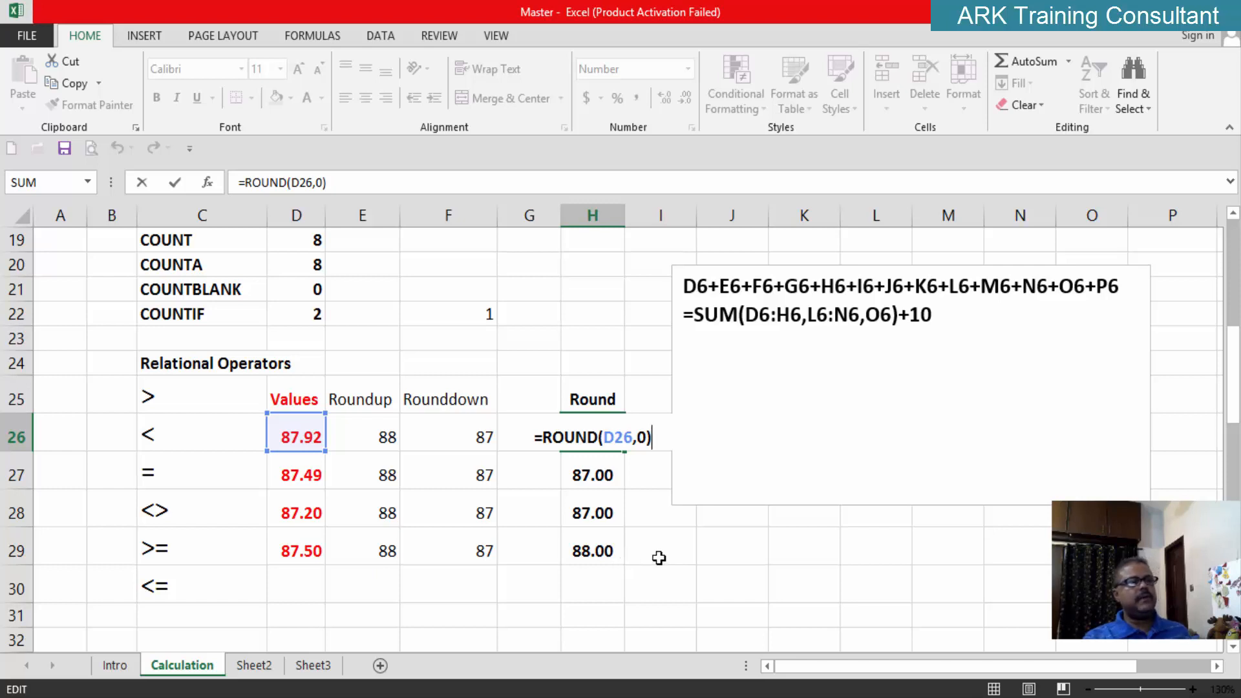
click(654, 554)
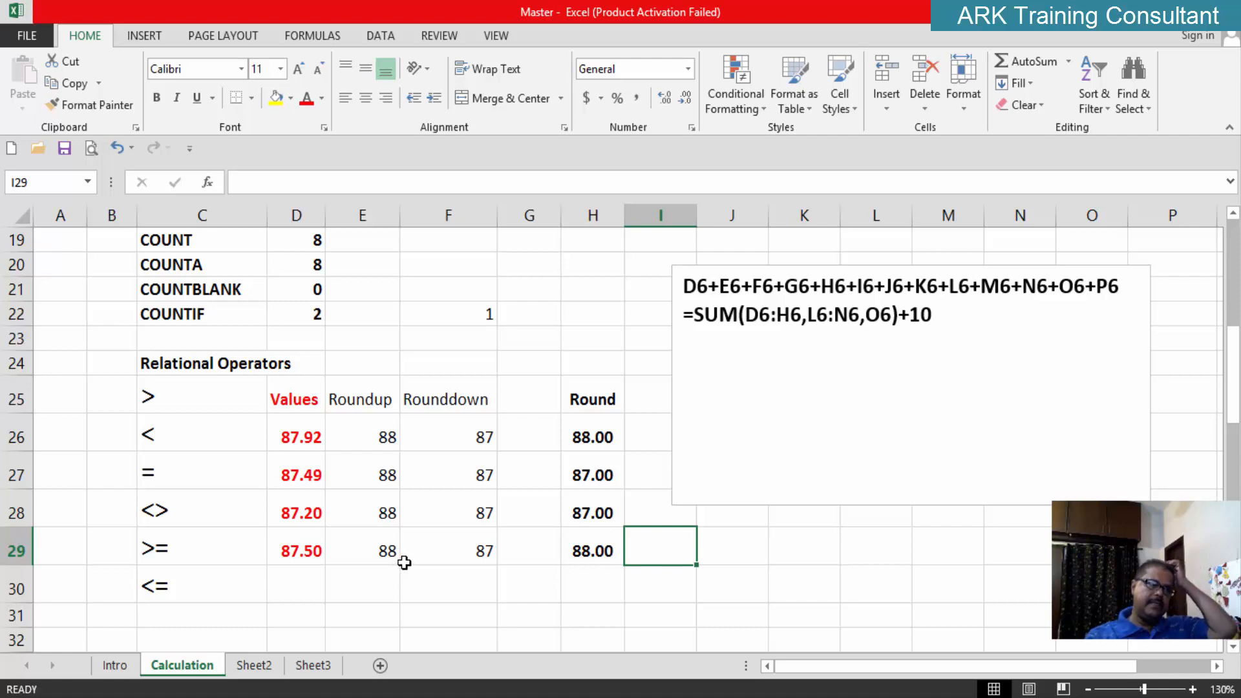
scroll(521, 582, down, 1)
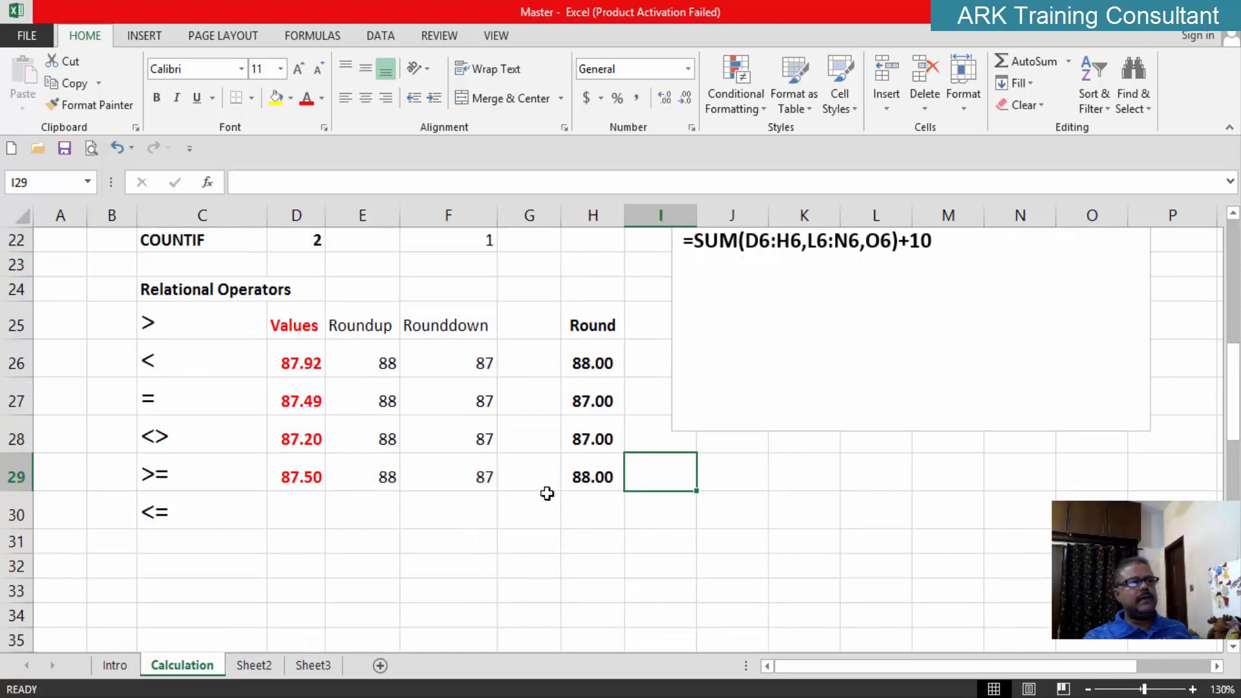
scroll(503, 541, up, 3)
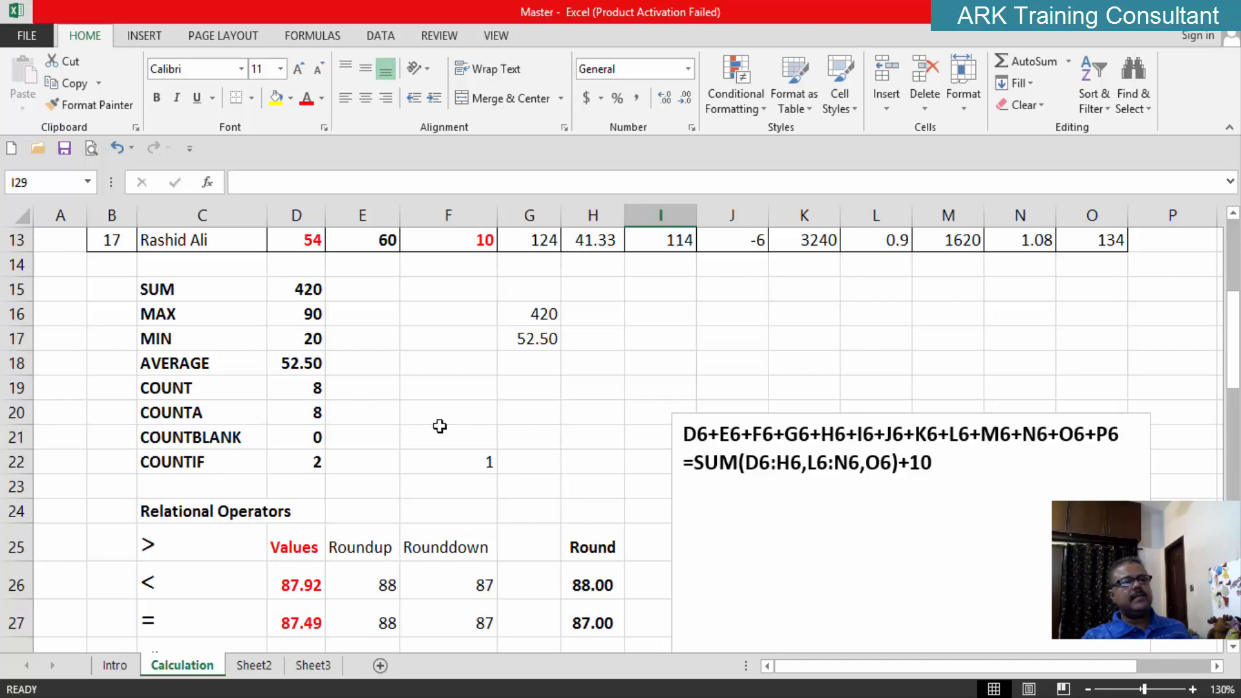
Review the basic functions from SUM to COUNTIF by highlighting their labels and results in C15:E22, and clear the highlight
scroll(439, 426, up, 2)
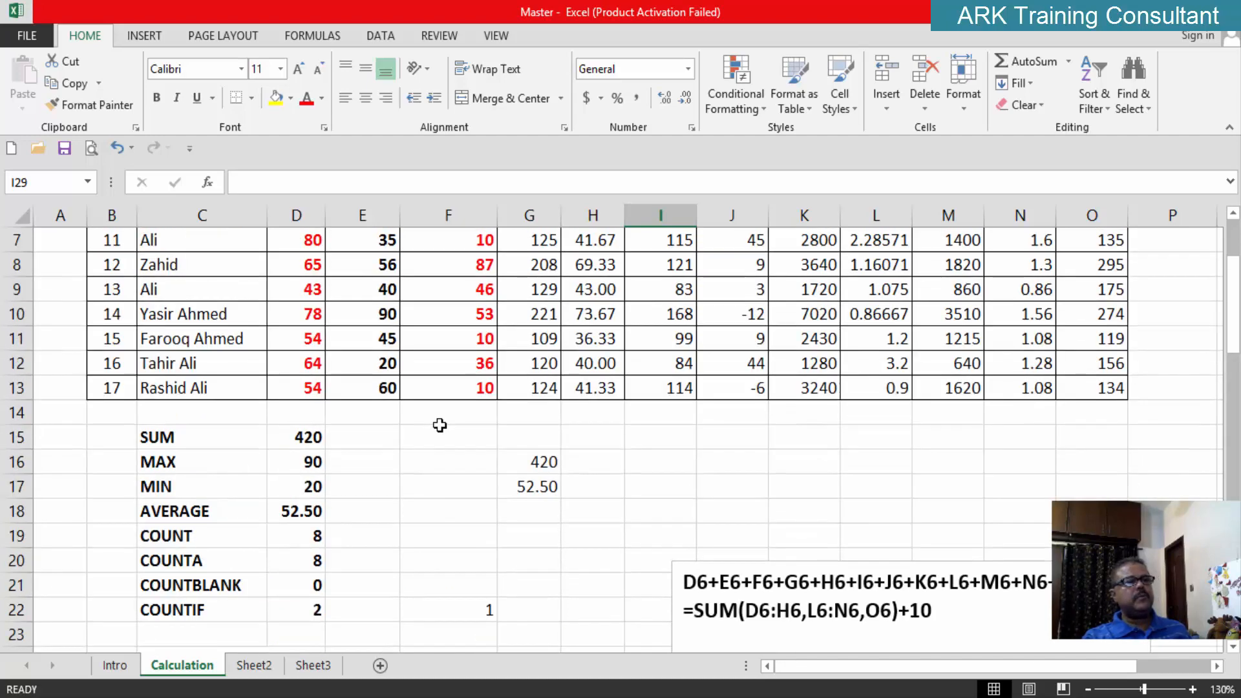
scroll(439, 424, down, 1)
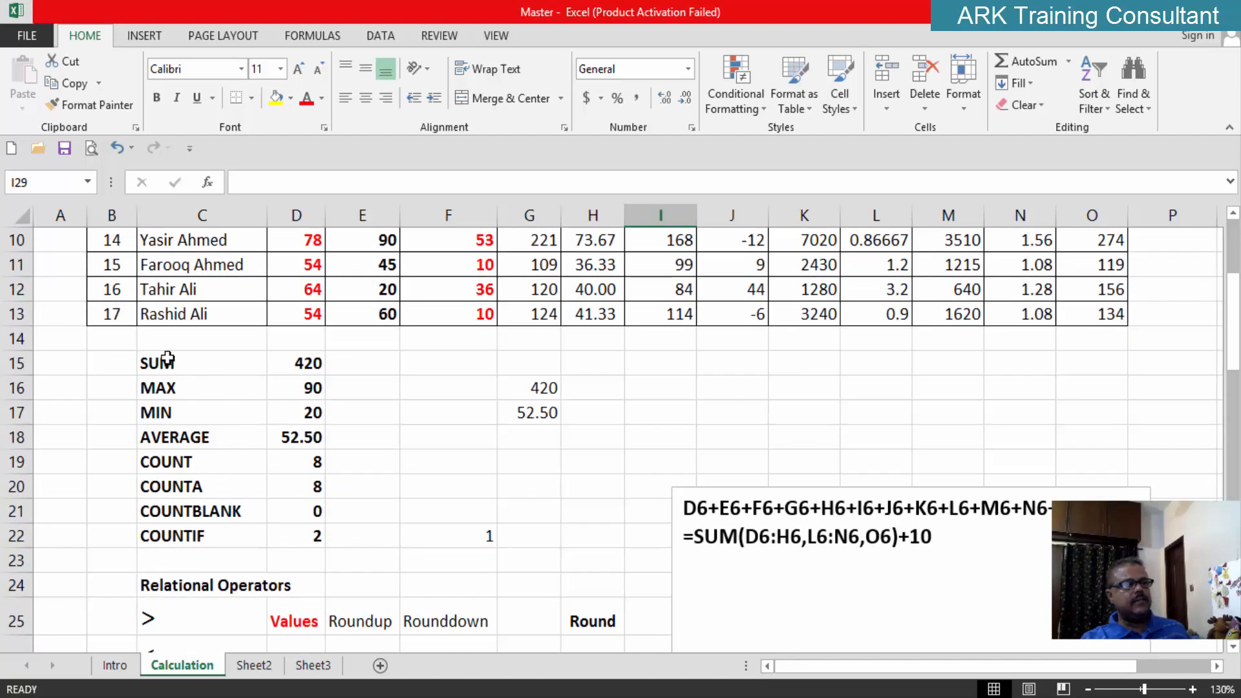
drag(160, 363, 357, 538)
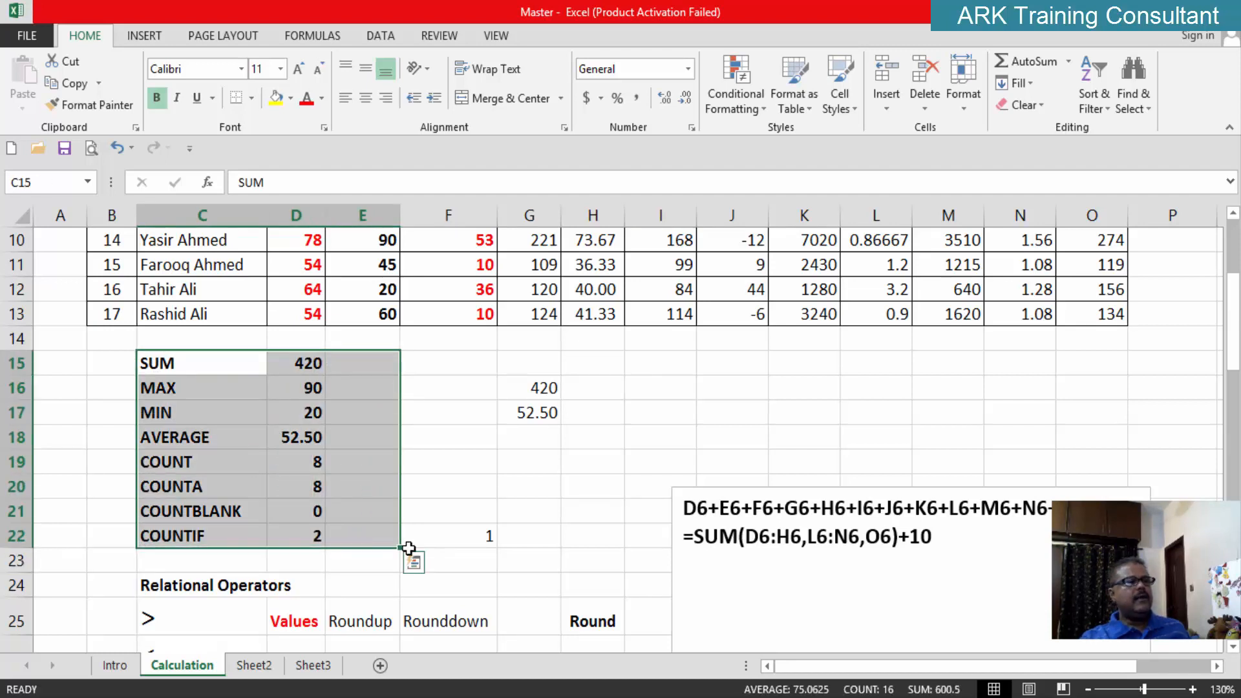
click(544, 591)
Make the Values, Roundup and Rounddown headings in D25 to F25 all bold
scroll(545, 591, down, 2)
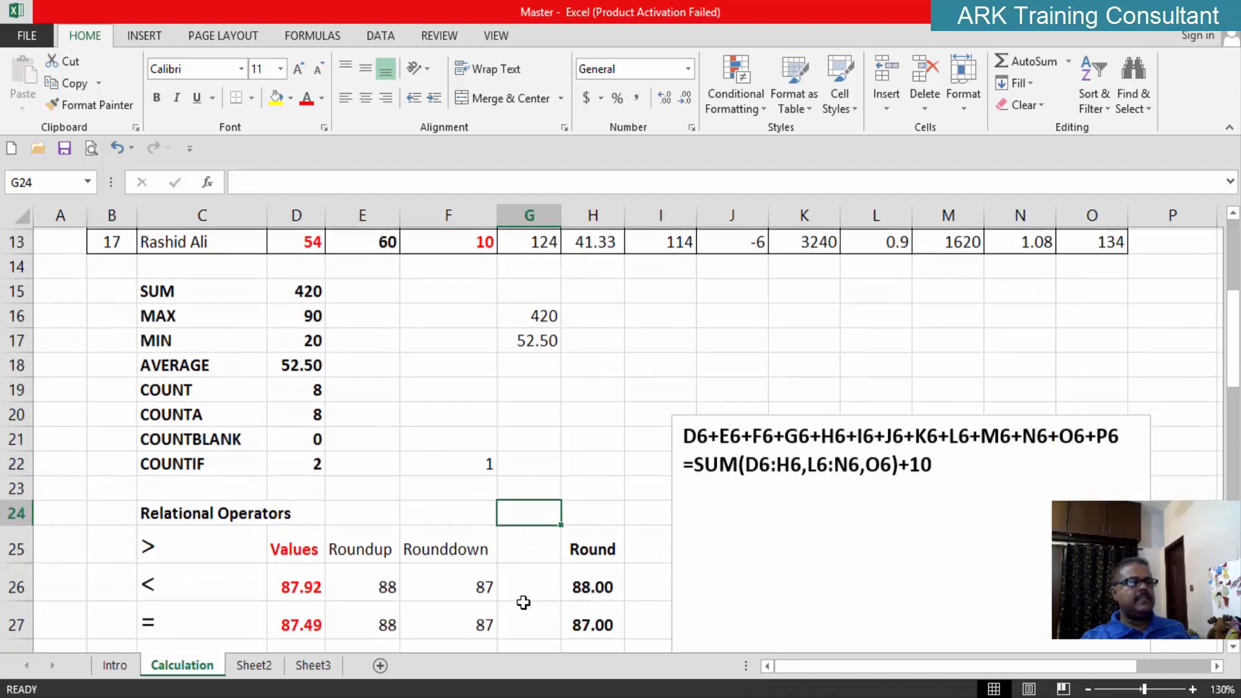
drag(298, 479, 451, 476)
click(156, 98)
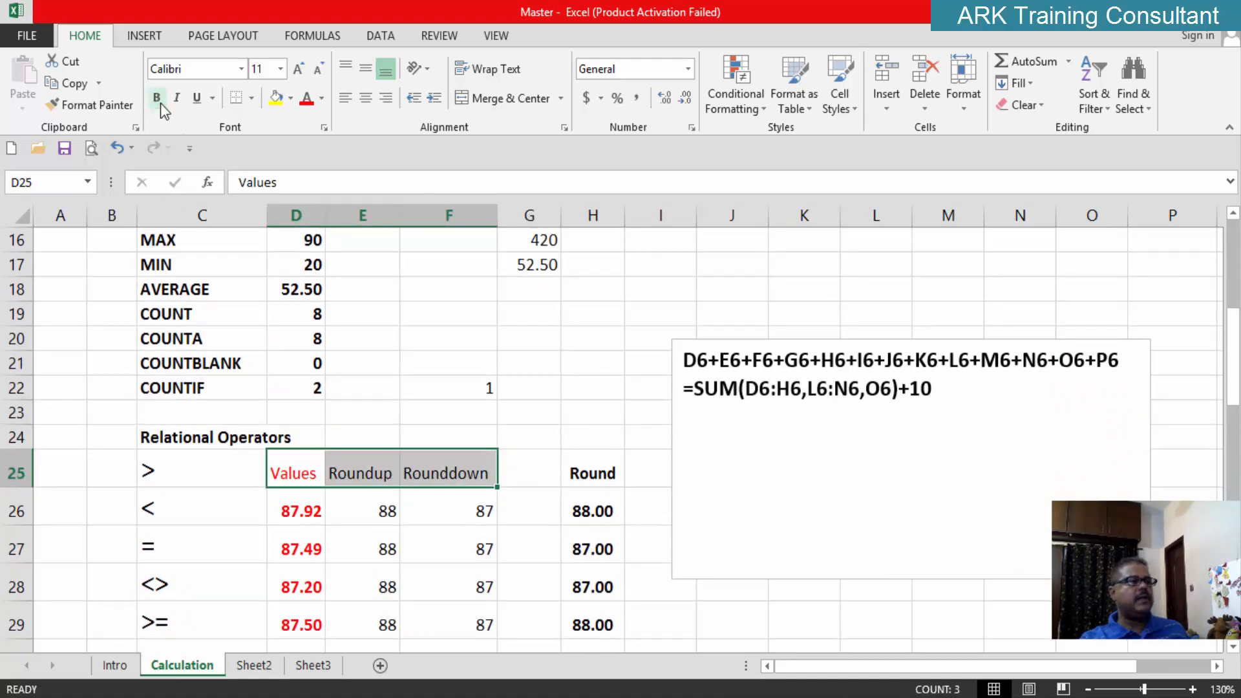
click(581, 380)
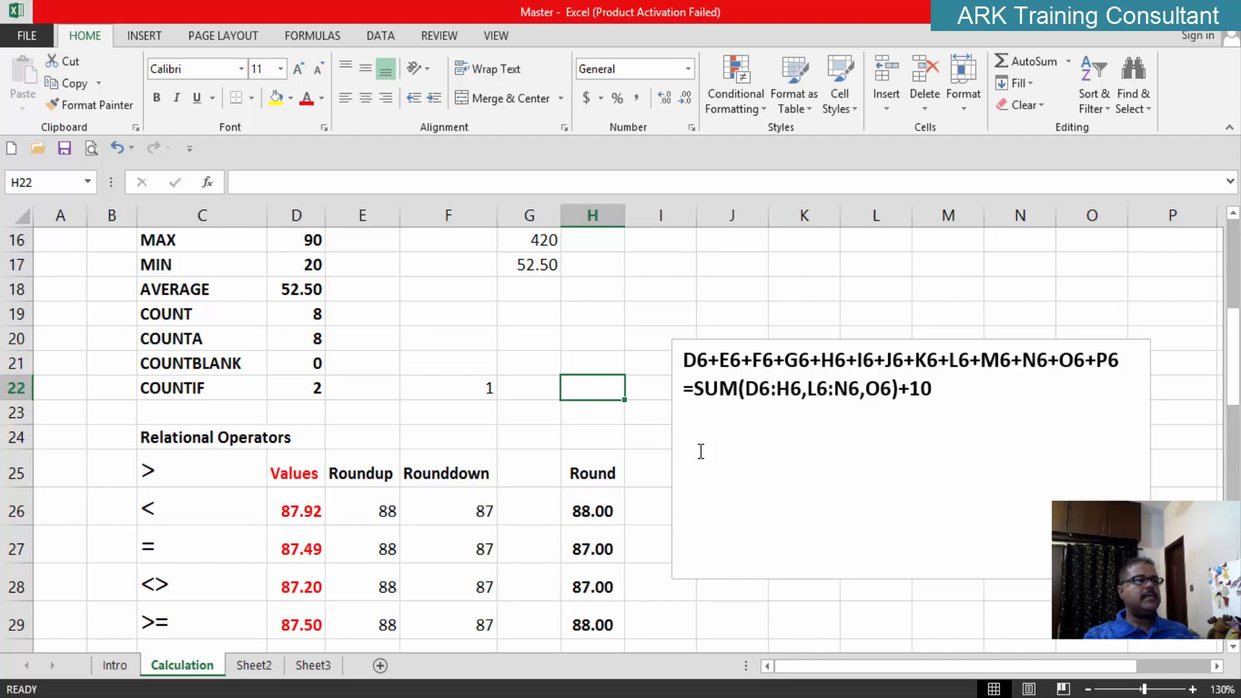
scroll(589, 546, down, 1)
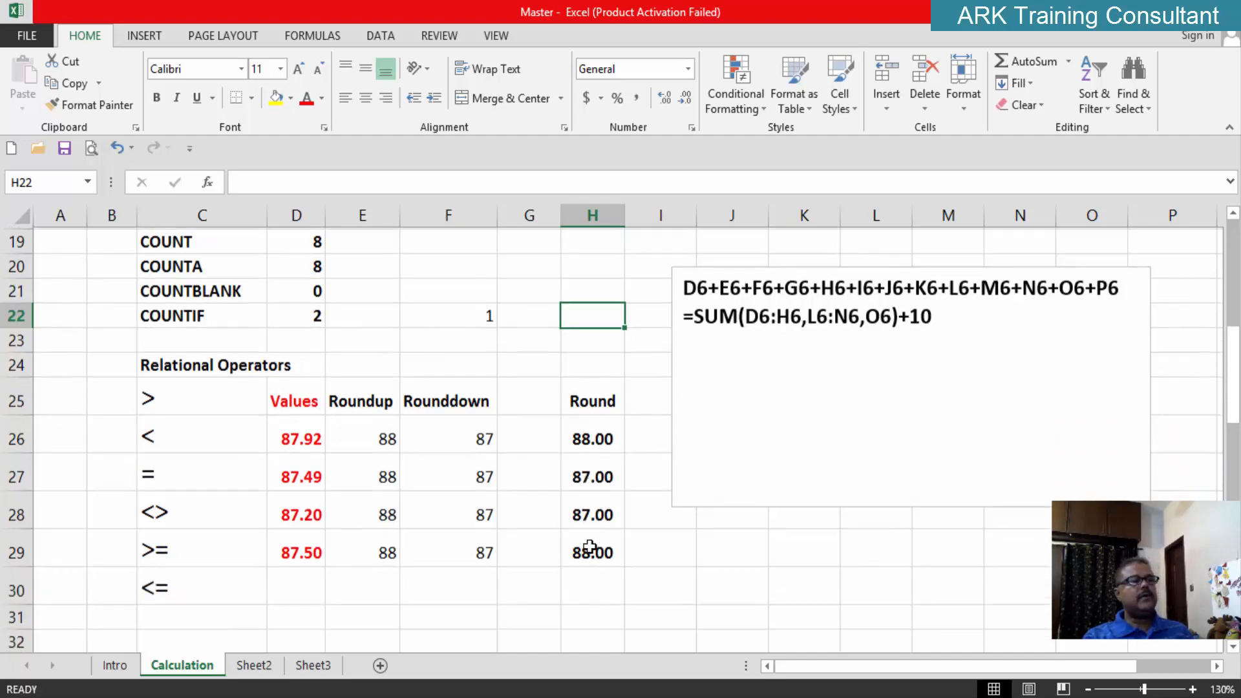
scroll(507, 501, up, 5)
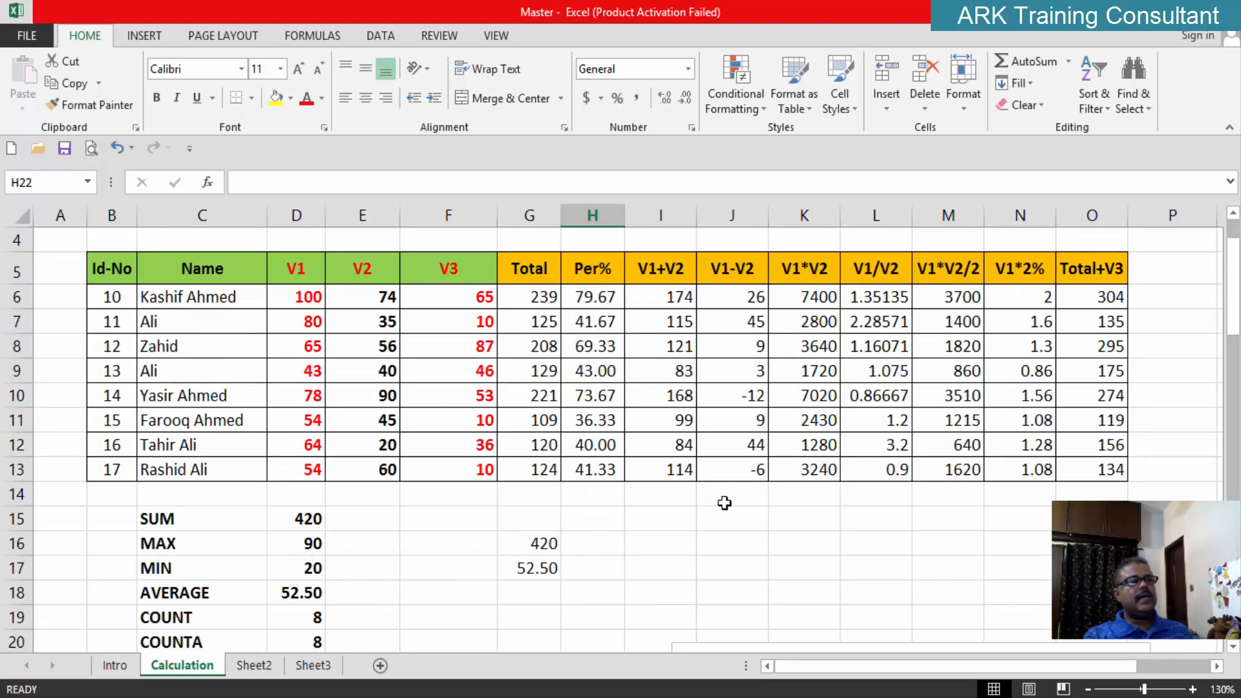
scroll(724, 502, down, 1)
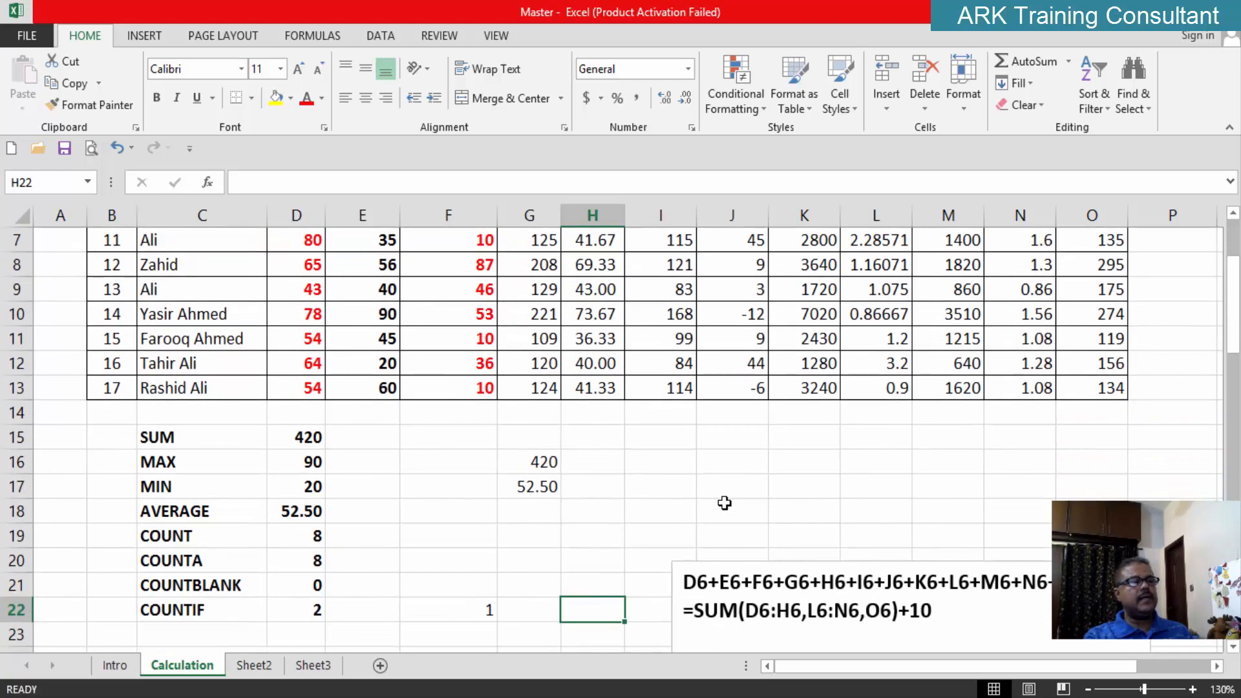